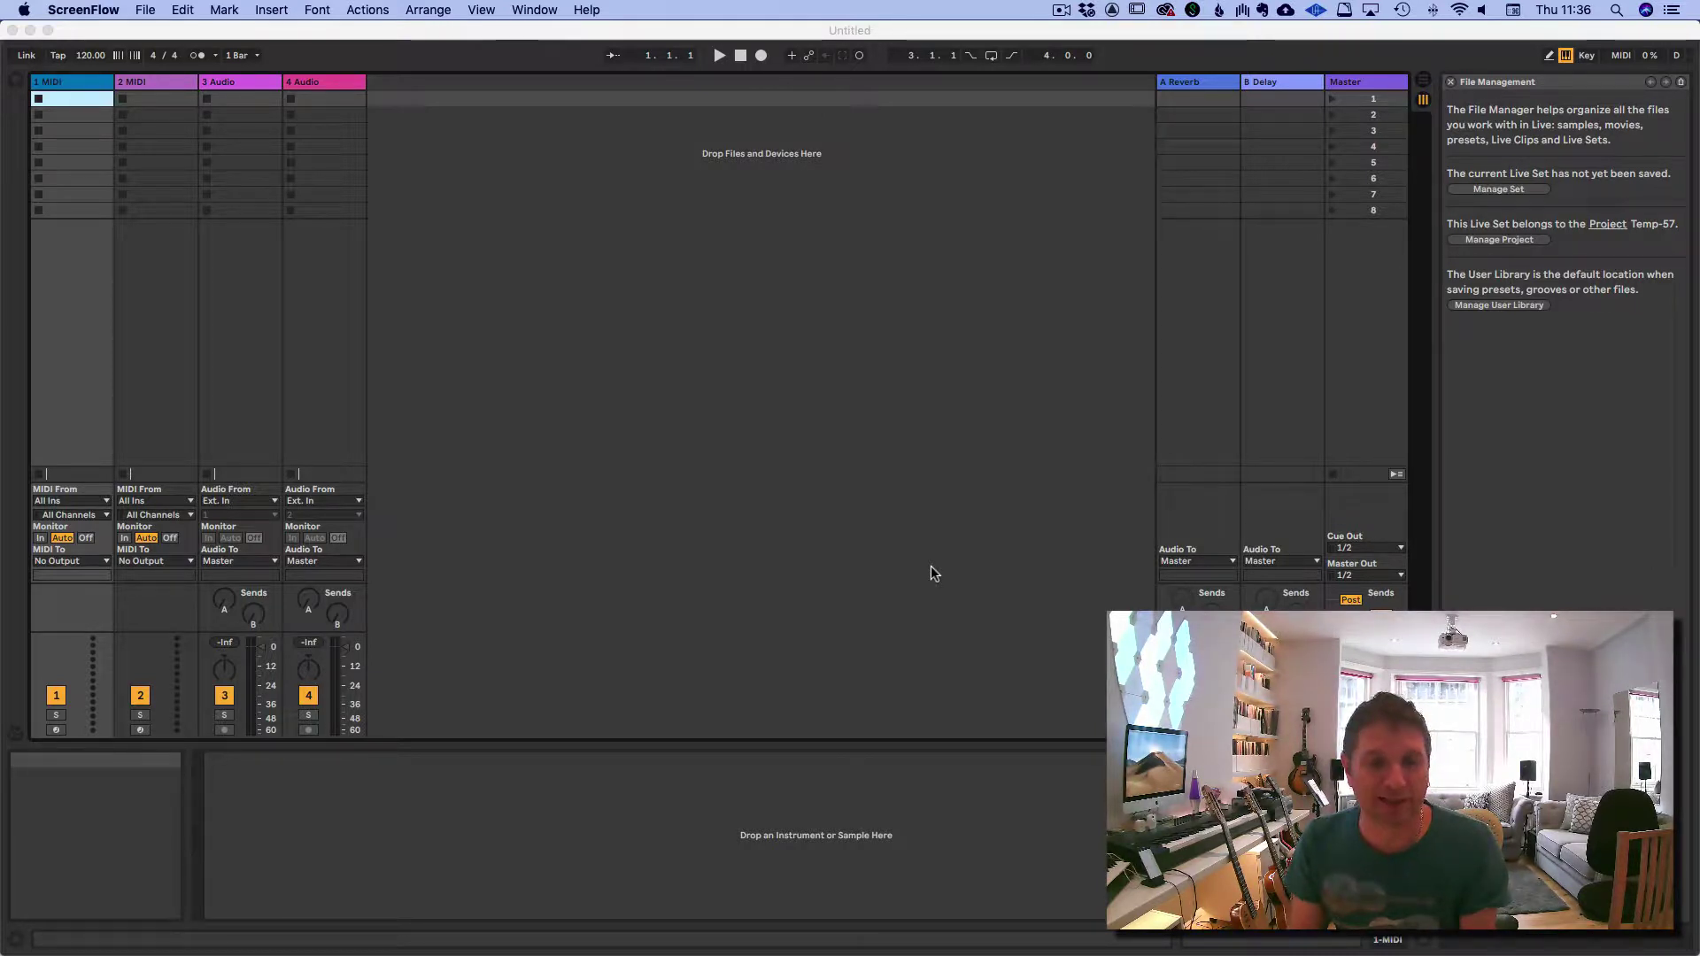
Toggle the untitled set between Session and Arrangement views, ending in Arrangement View
{"action": "left_click", "coordinate": [697, 371]}
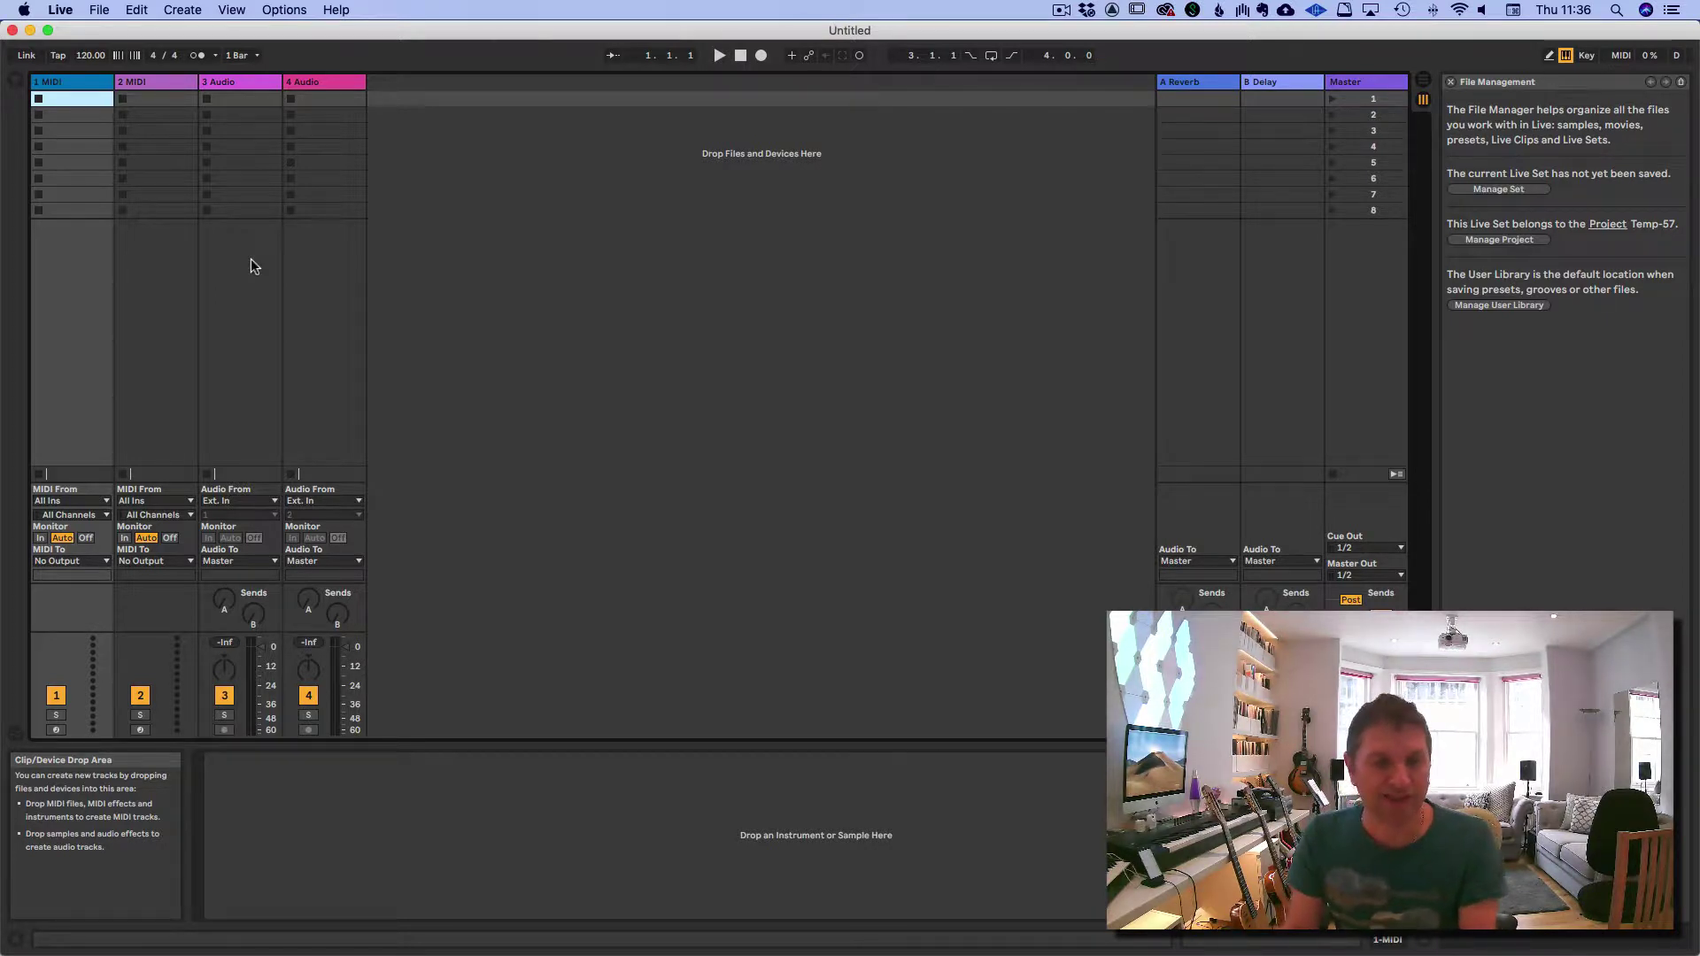
{"action": "key", "text": "Tab"}
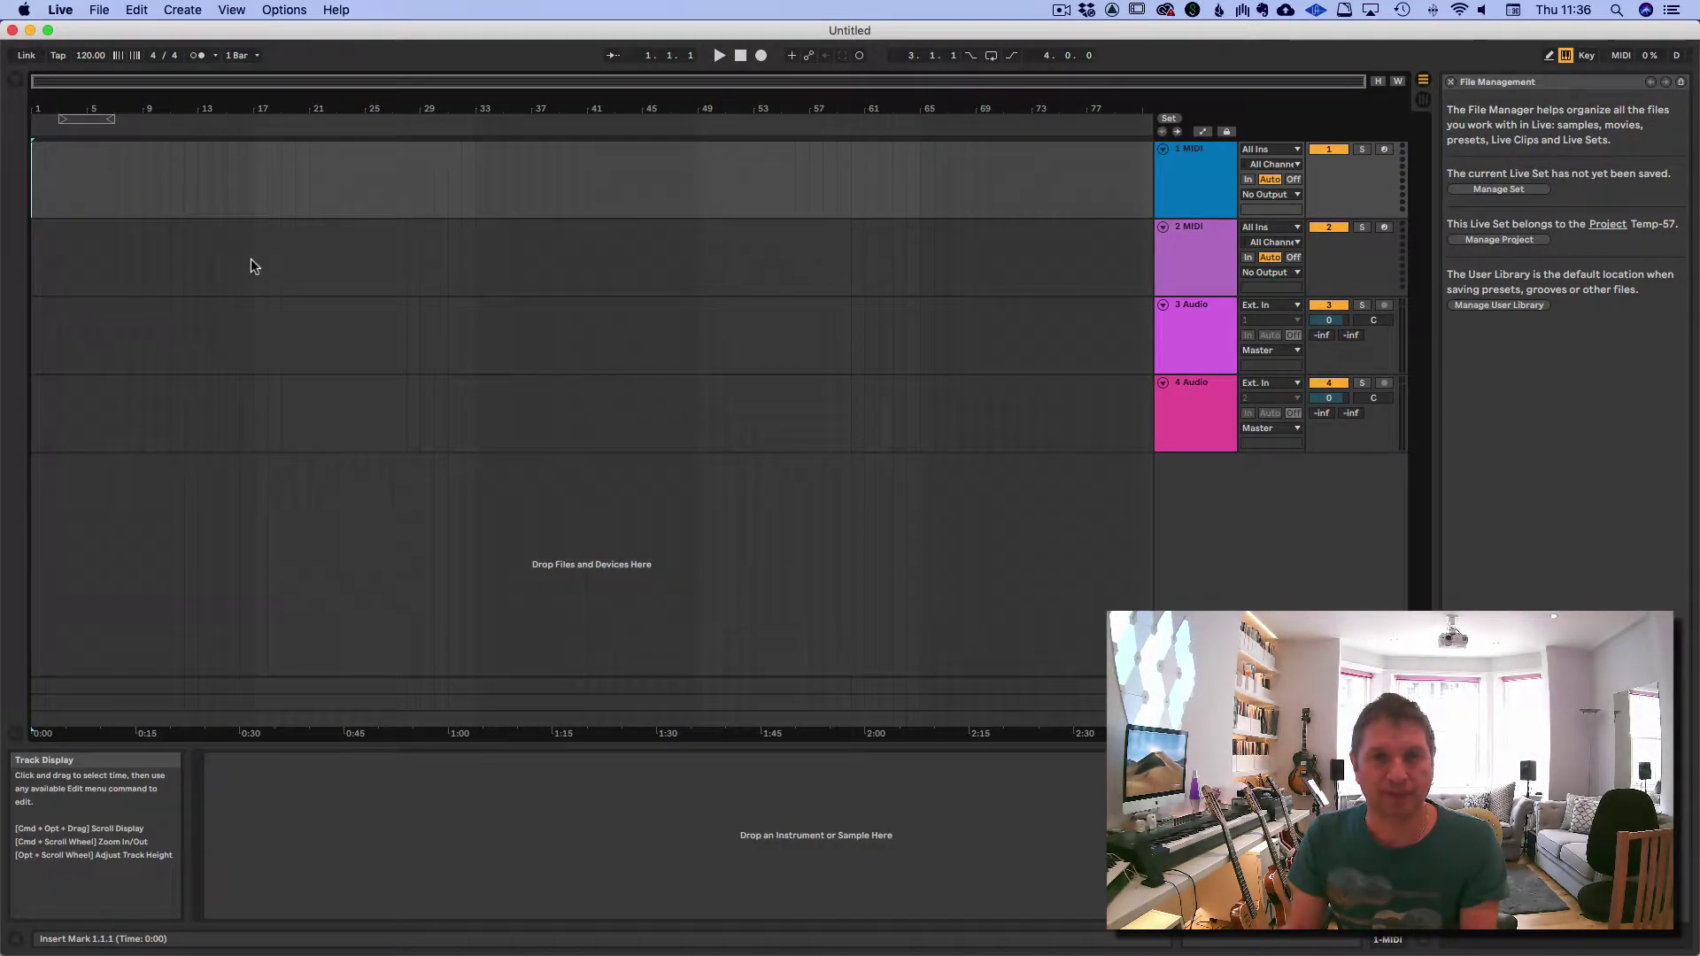
{"action": "key", "text": "Tab"}
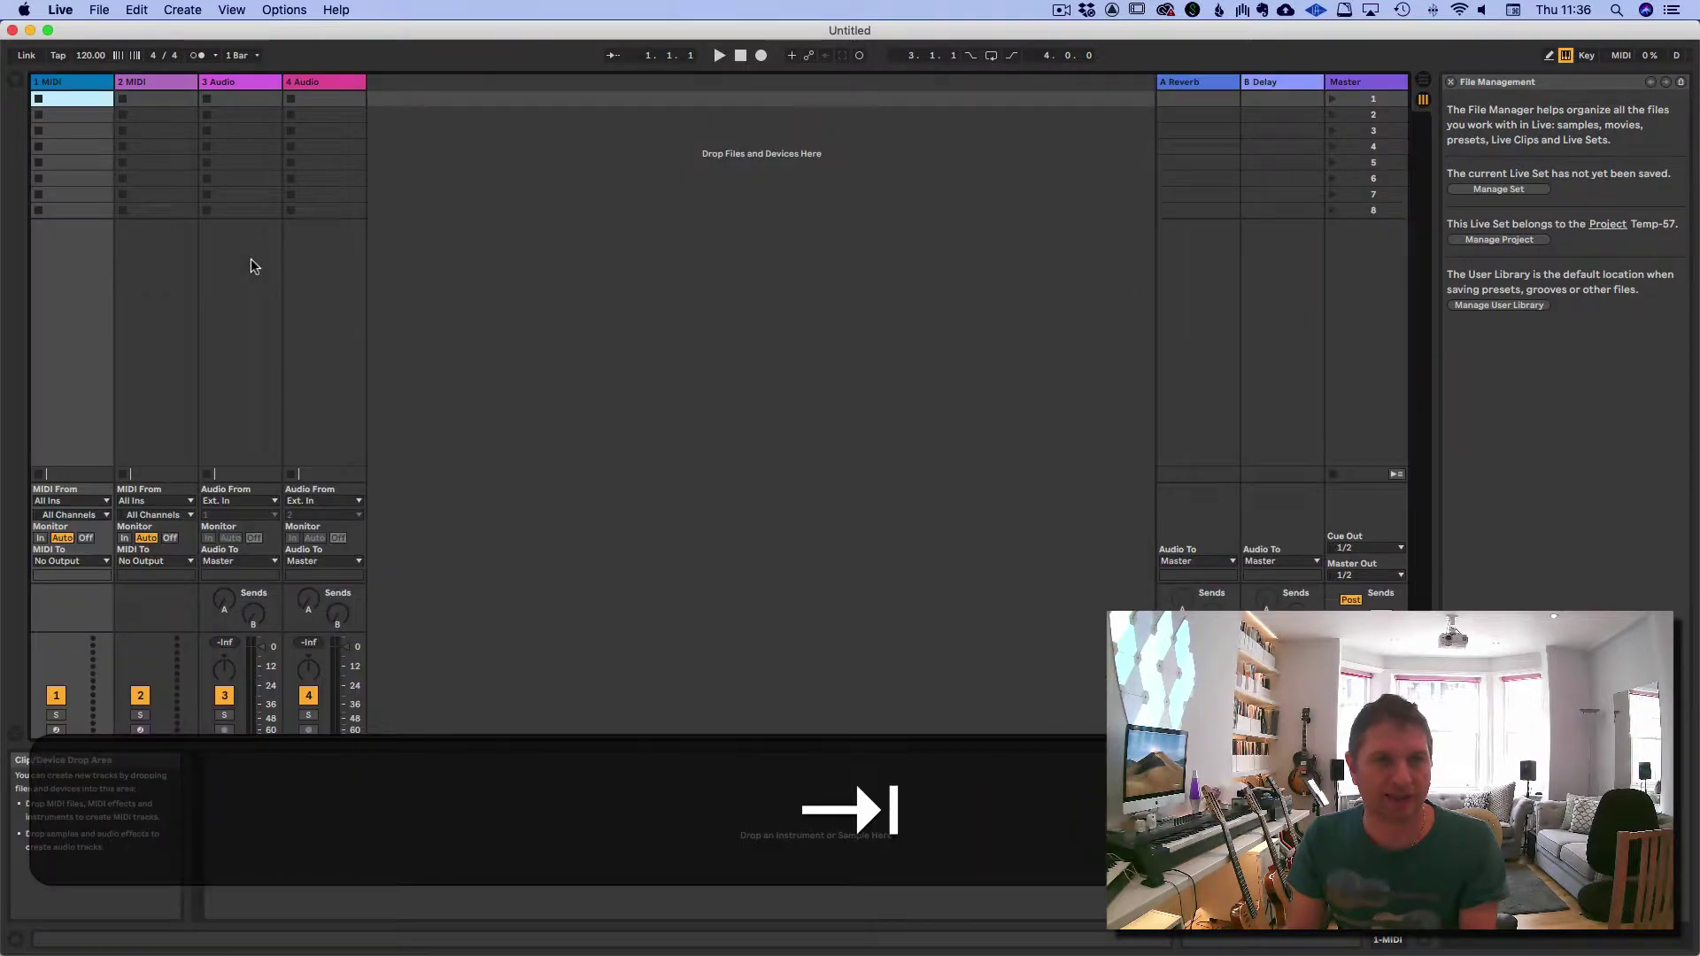
{"action": "key", "text": "Tab"}
{"action": "key", "text": "Tab"}
{"action": "key", "text": "Tab"}
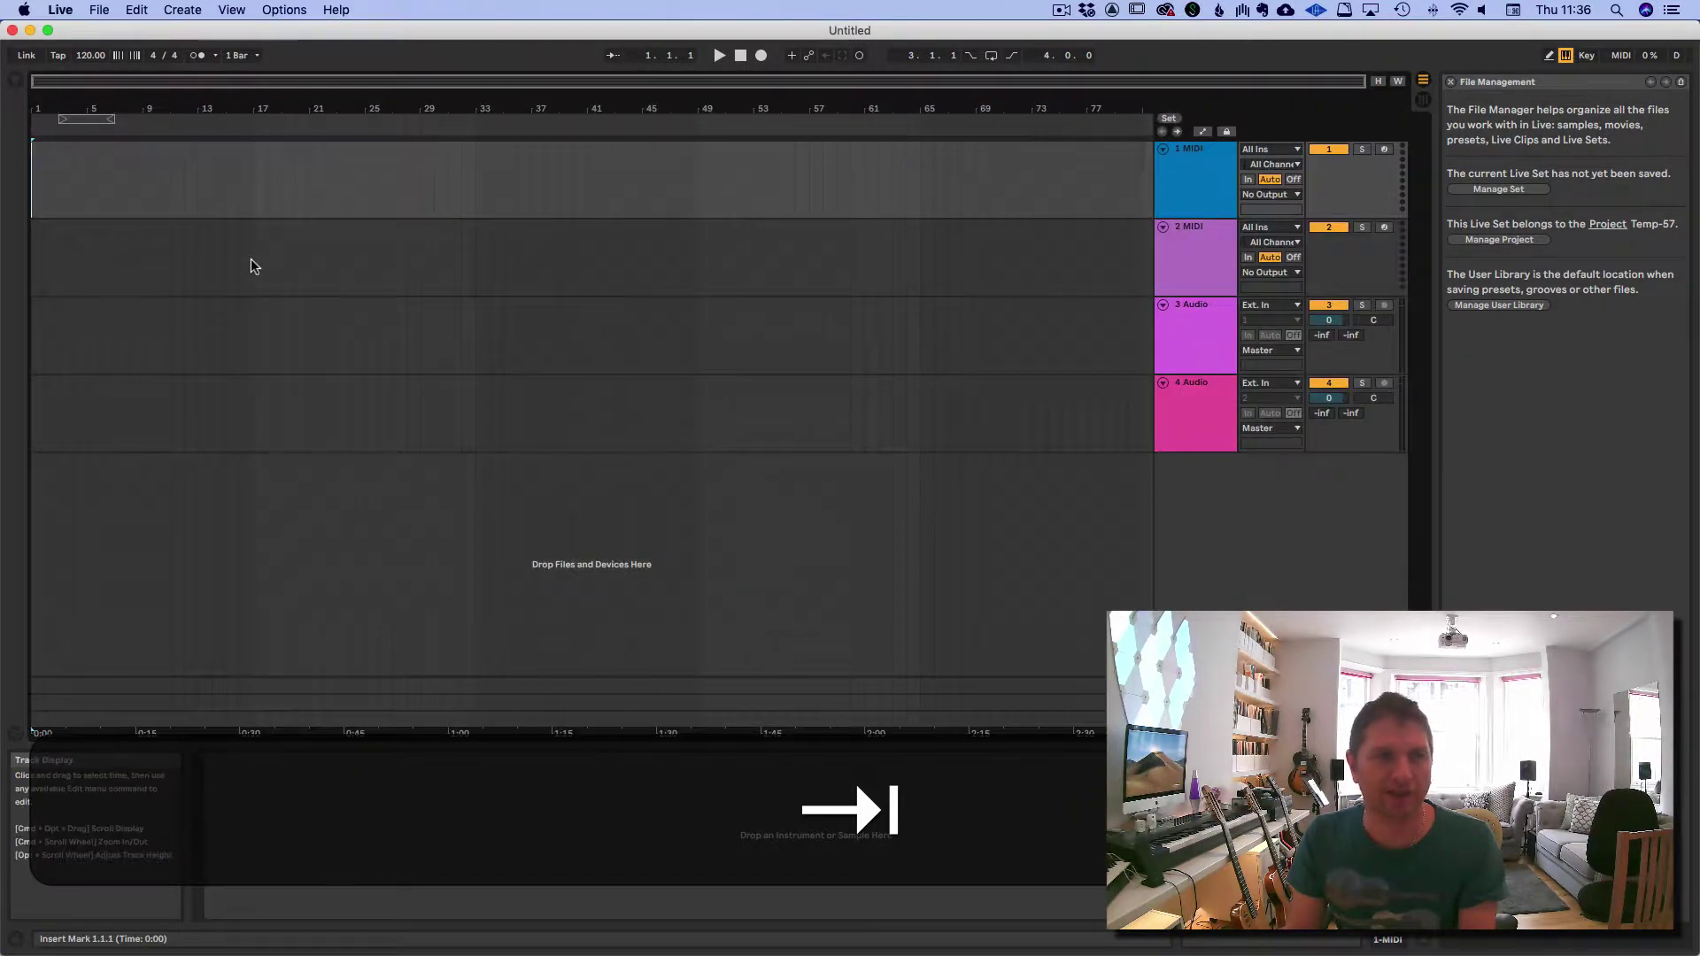
{"action": "key", "text": "Tab"}
{"action": "key", "text": "Tab"}
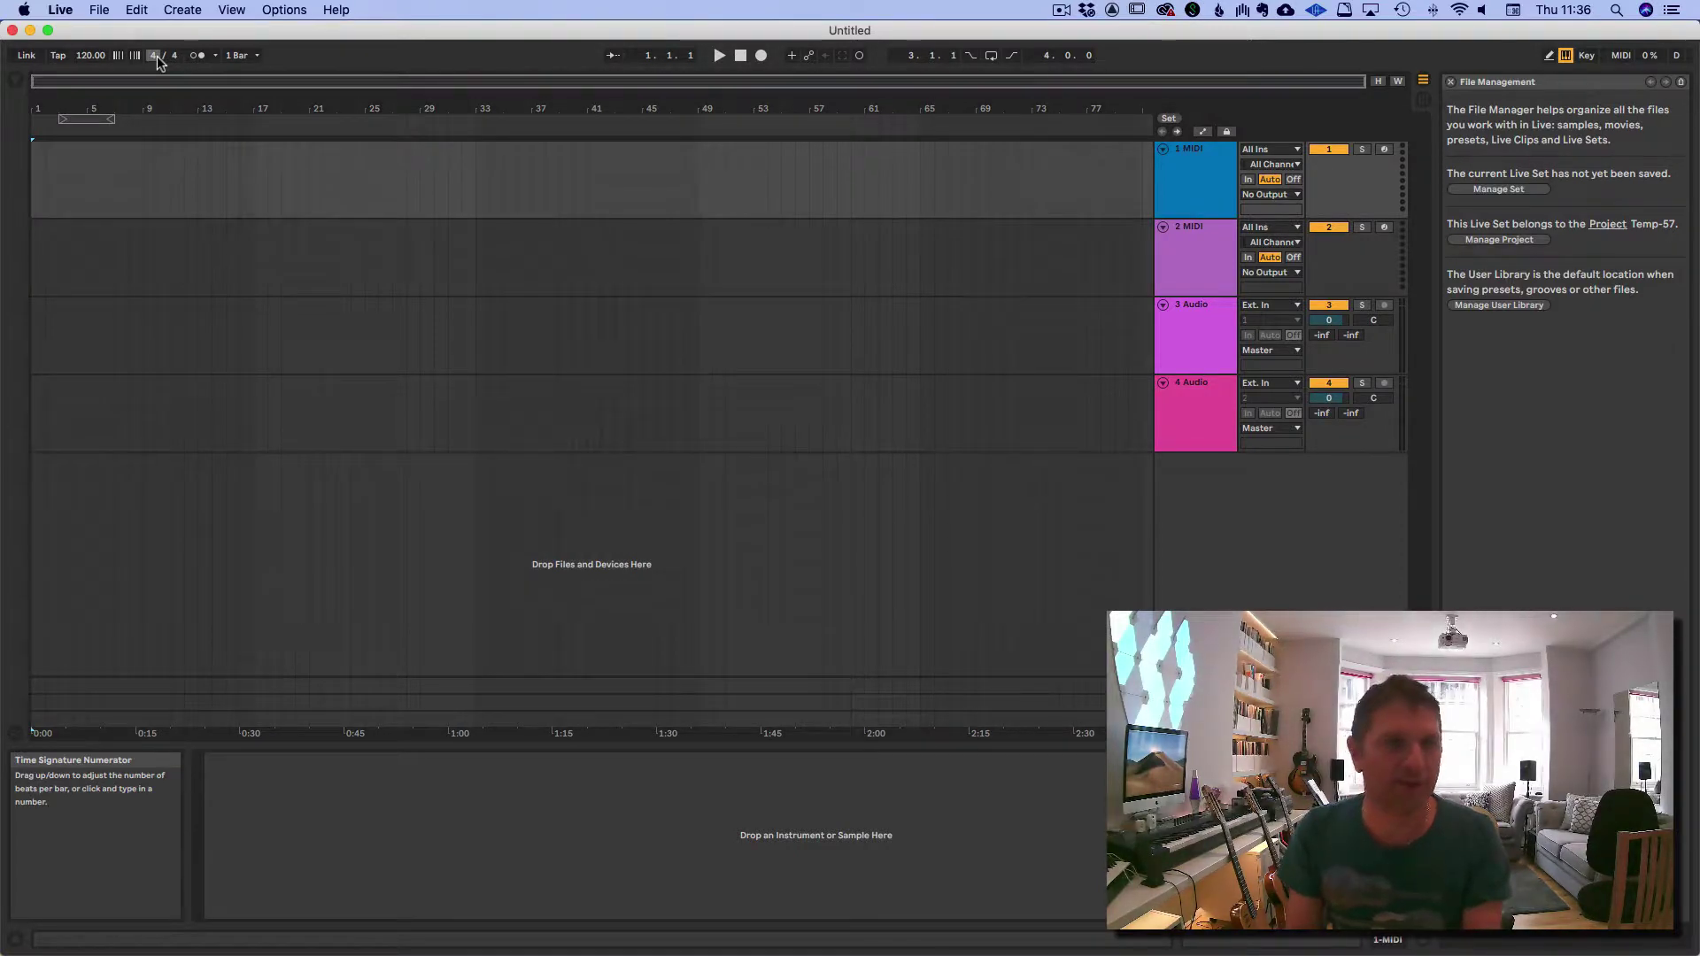
Confirm the 6/4 time signature and delete tracks 4 Audio, 3 Audio and 2 MIDI
{"action": "key", "text": "Return"}
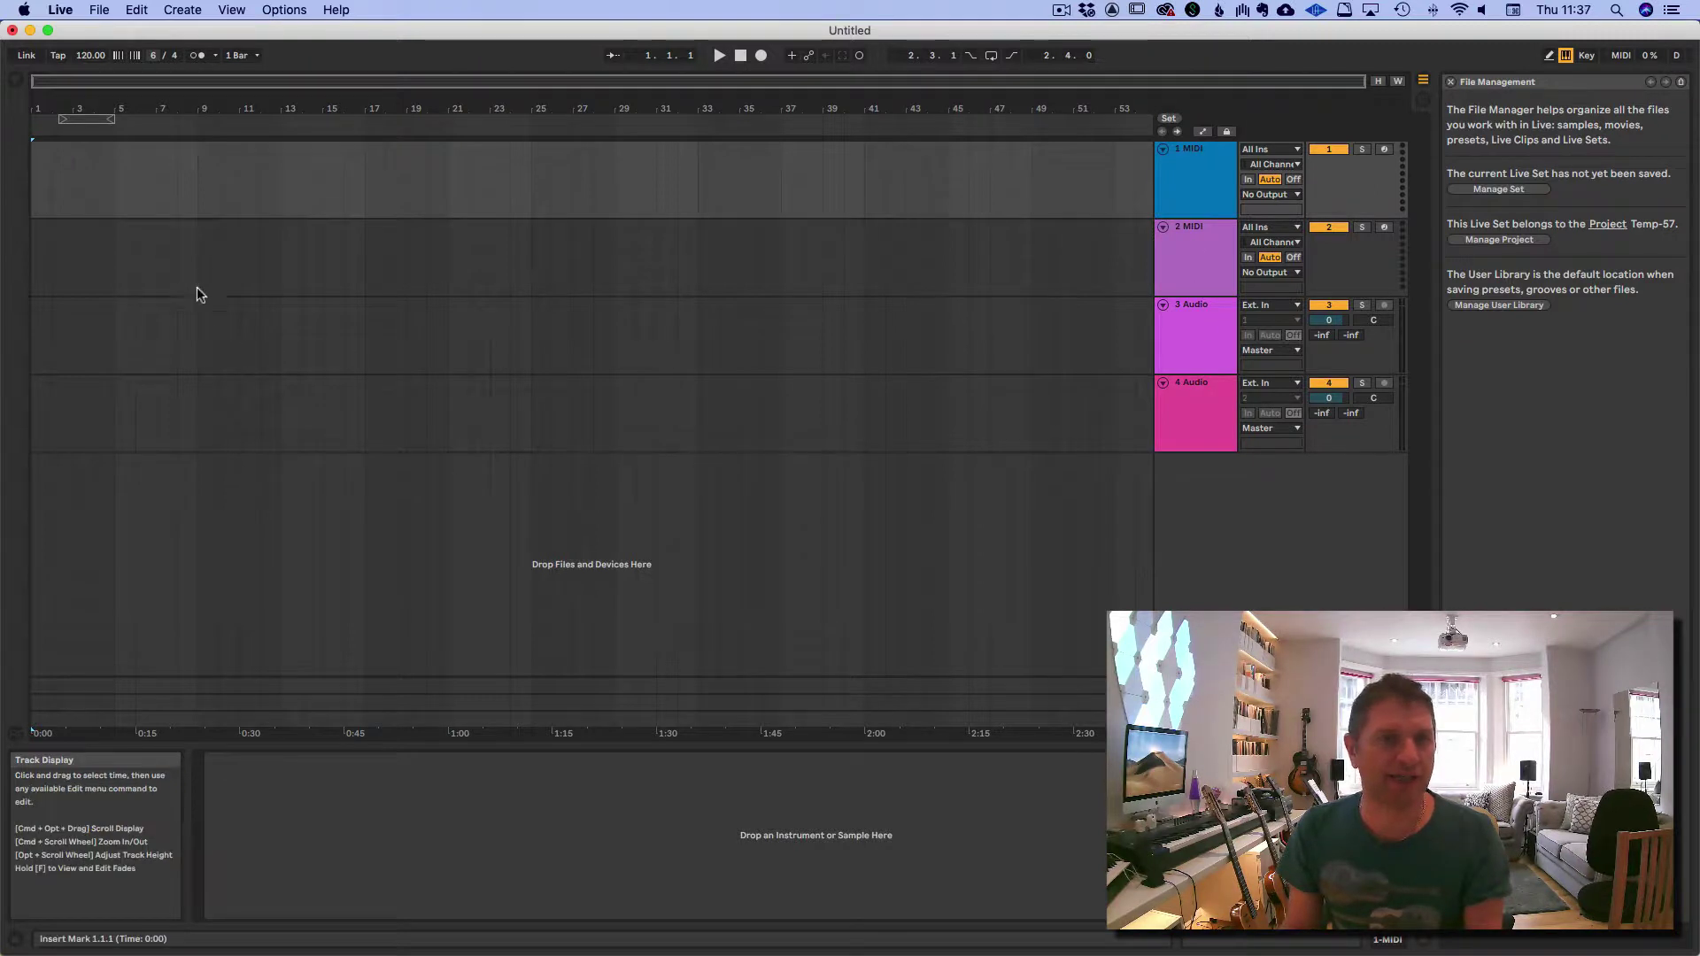
{"action": "left_click", "coordinate": [1202, 412]}
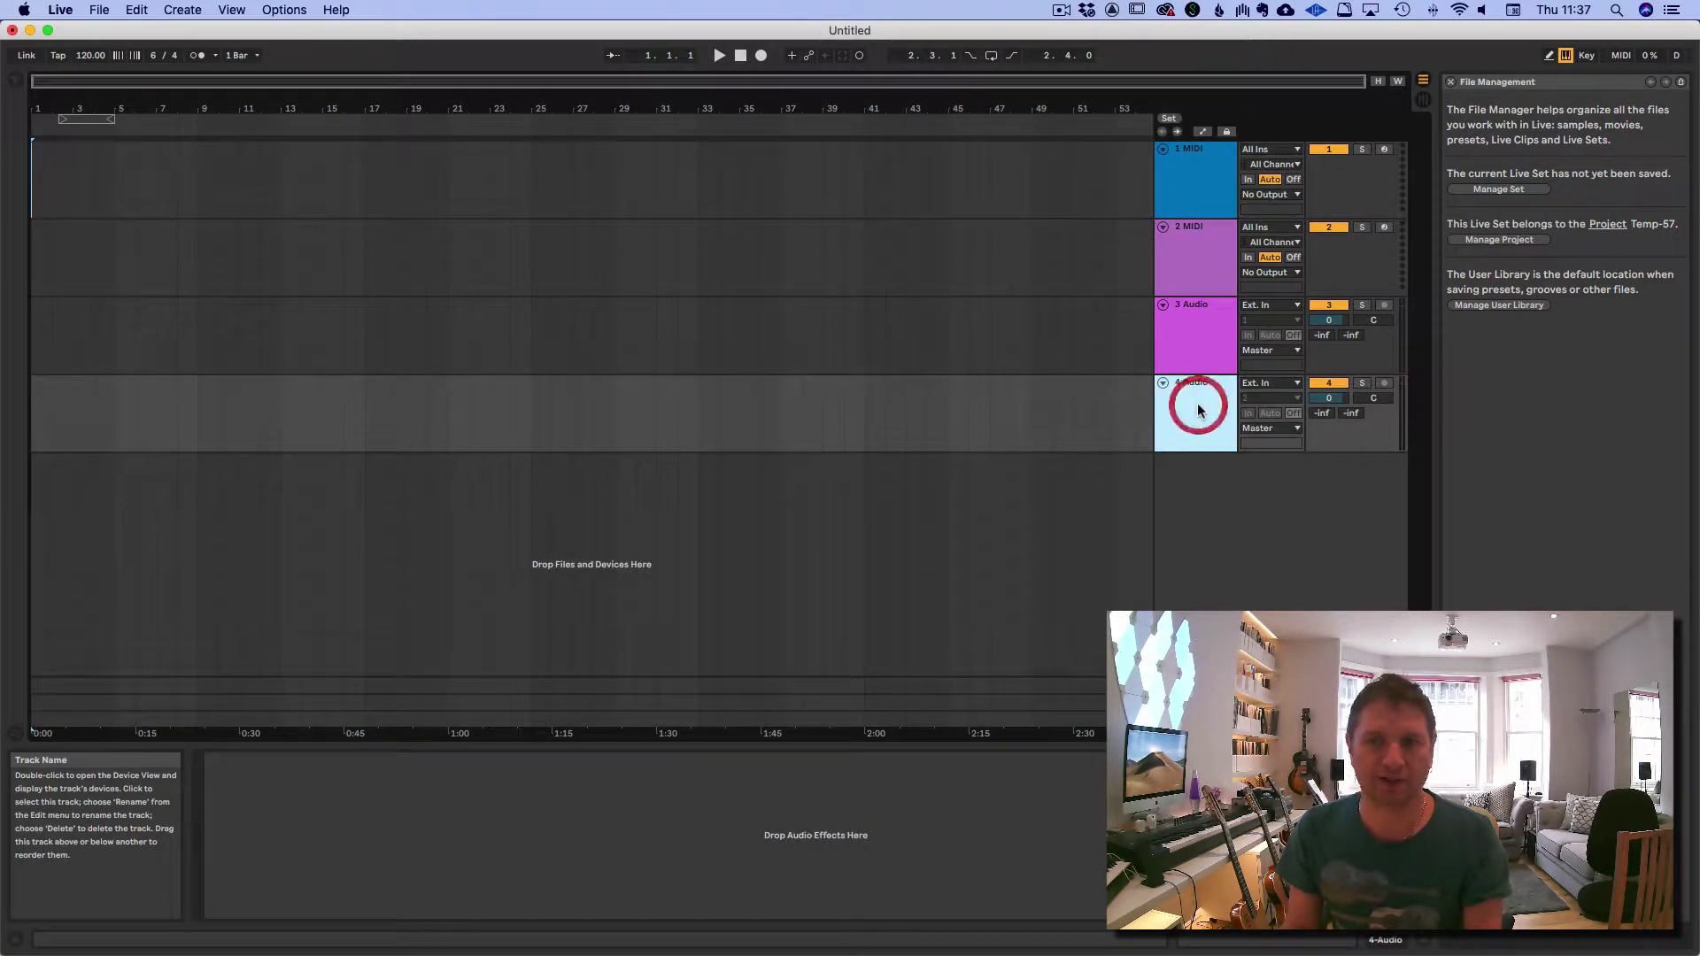
{"action": "key", "text": "BackSpace"}
{"action": "key", "text": "BackSpace"}
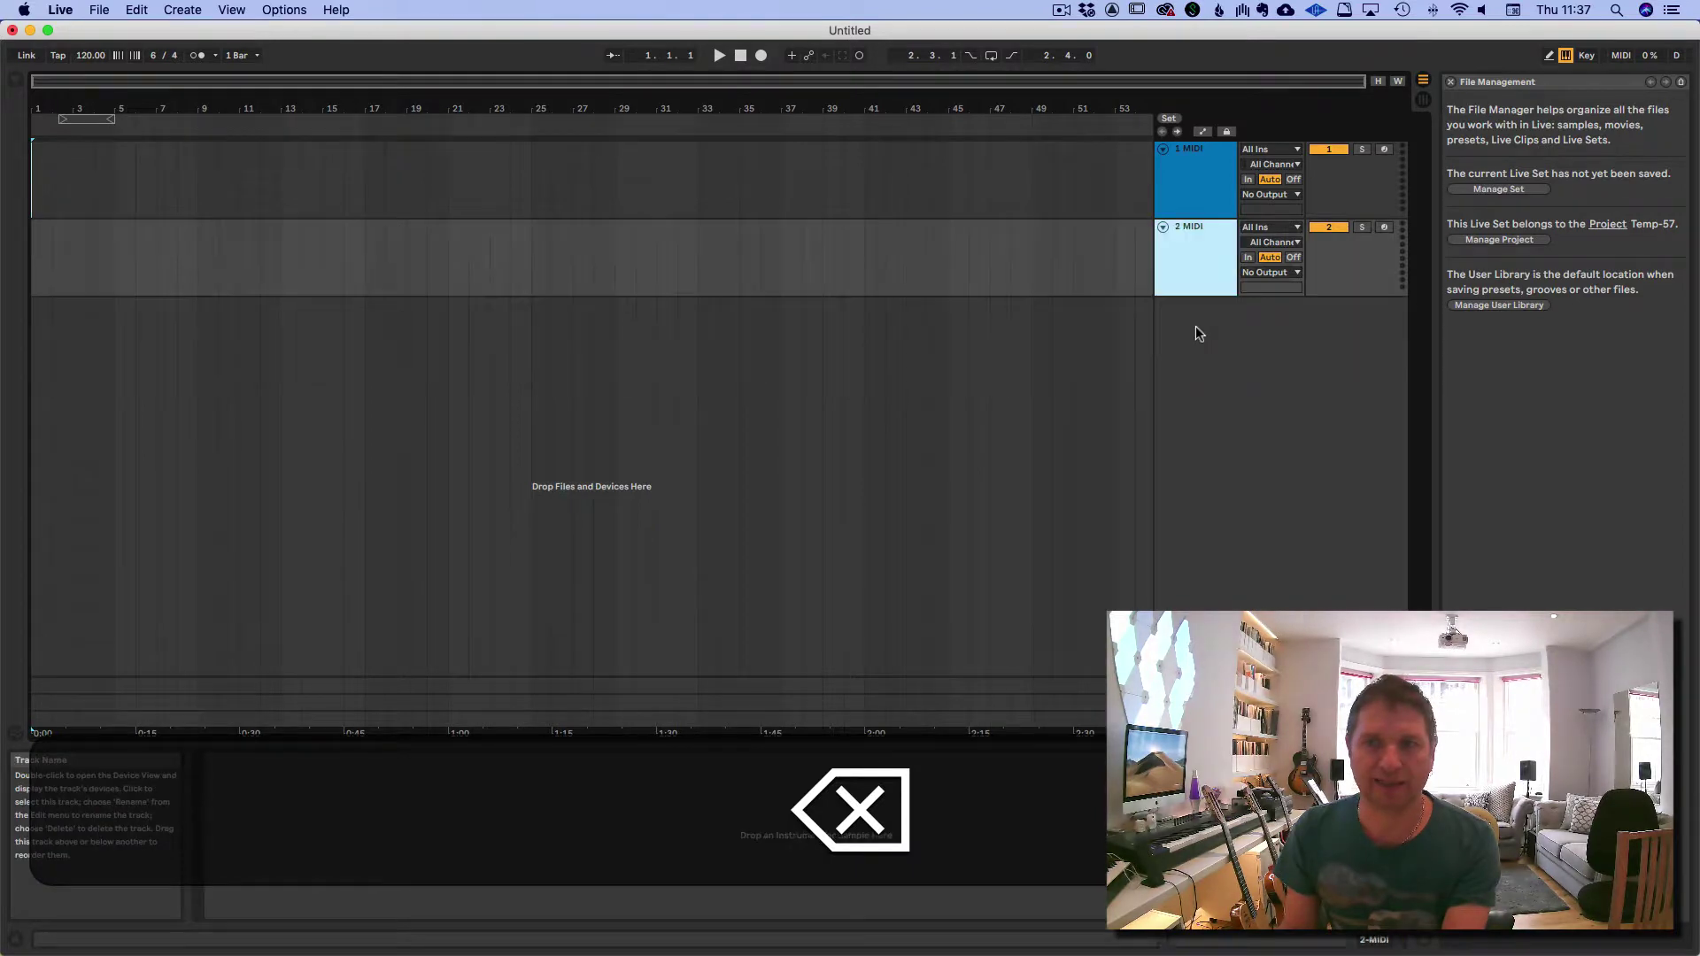
{"action": "key", "text": "BackSpace"}
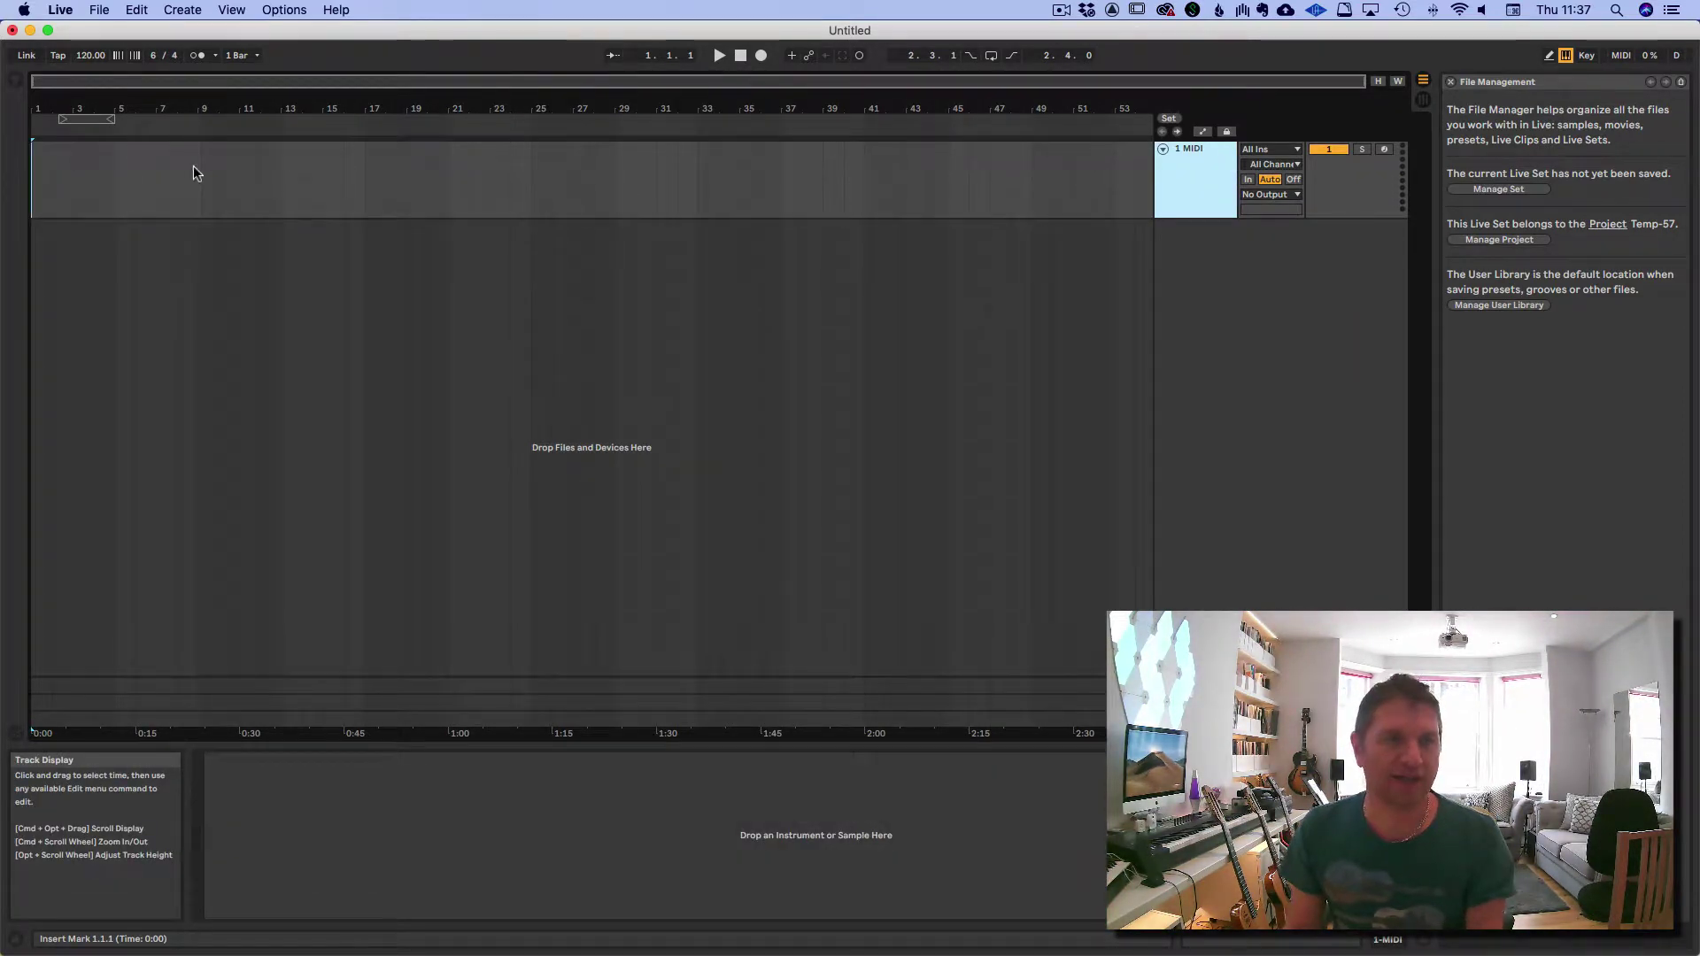
Load Cheap Electronic Piano from Sounds > Piano & Keys onto the MIDI track and hide the browser
{"action": "left_click", "coordinate": [18, 80]}
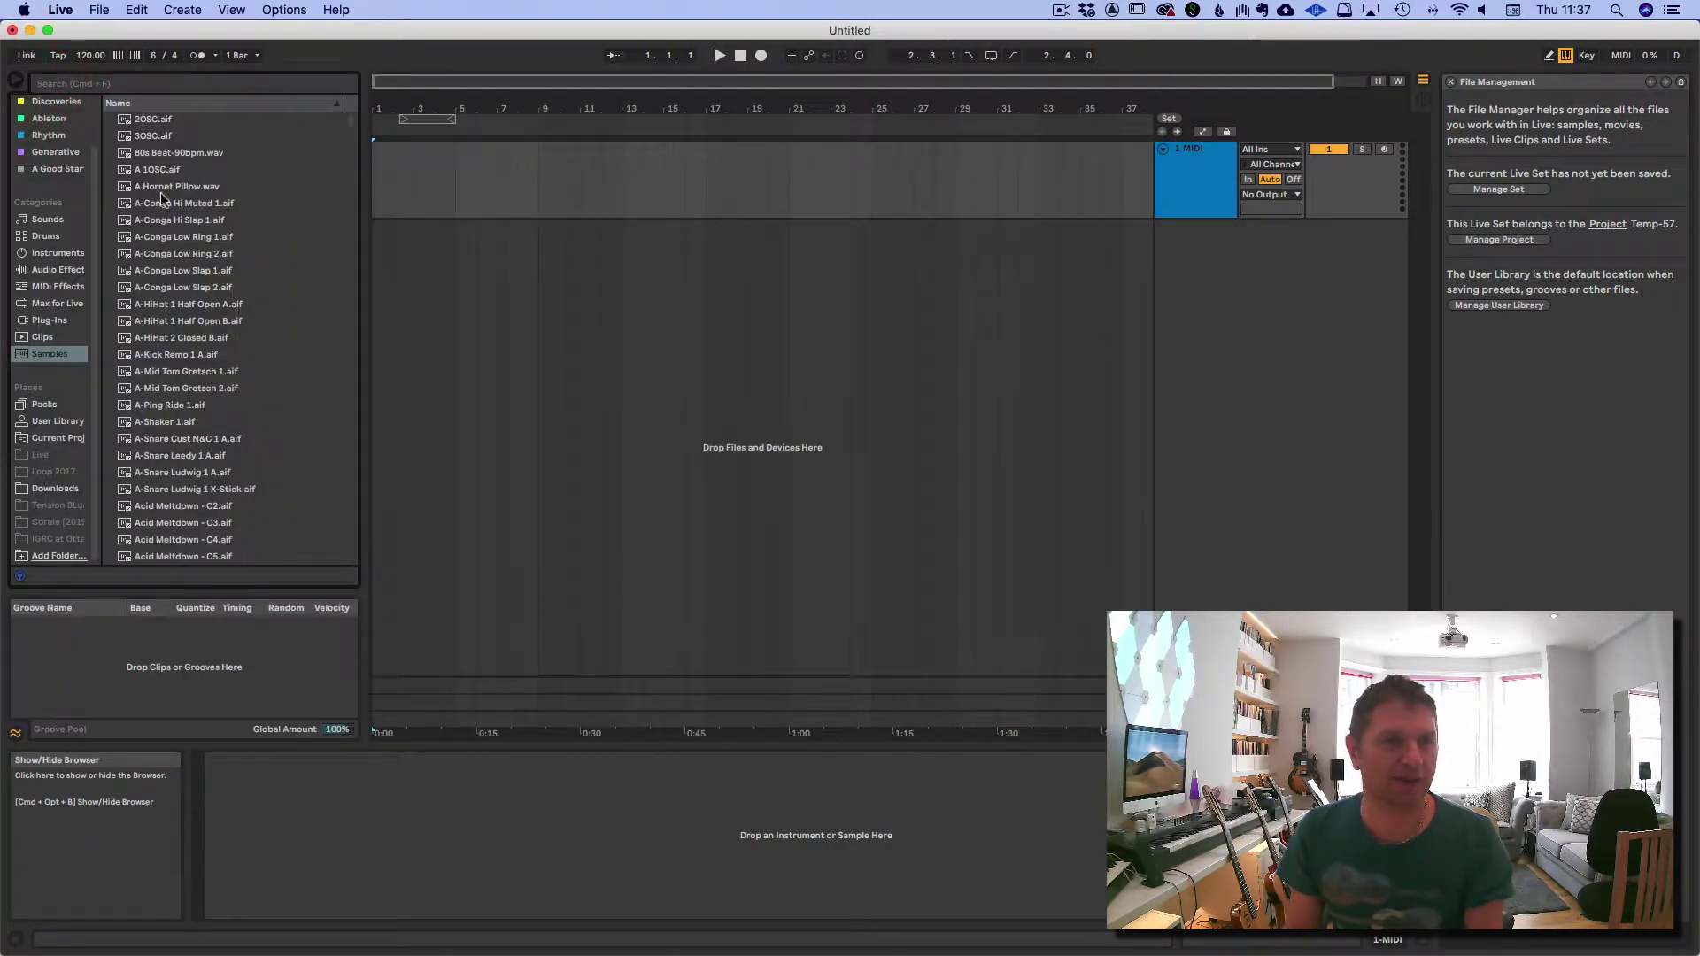
{"action": "left_click", "coordinate": [49, 219]}
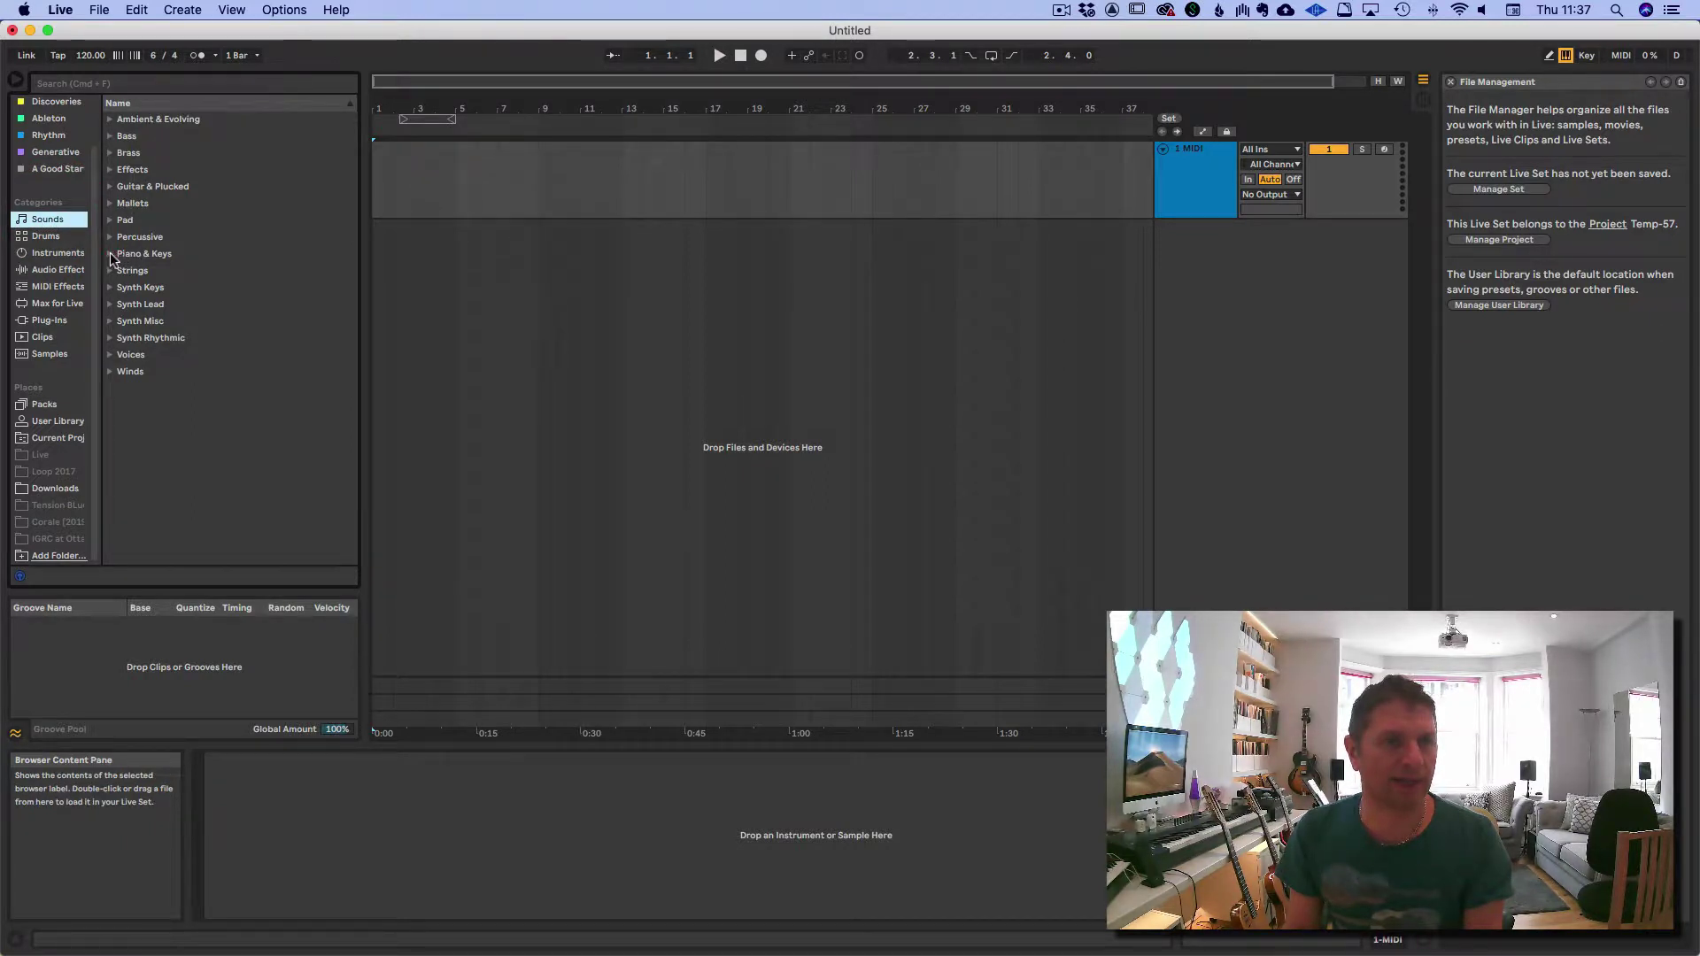
{"action": "left_click", "coordinate": [131, 253]}
{"action": "scroll", "coordinate": [284, 345], "scroll_direction": "down", "scroll_amount": 5}
{"action": "scroll", "coordinate": [301, 384], "scroll_direction": "down", "scroll_amount": 5}
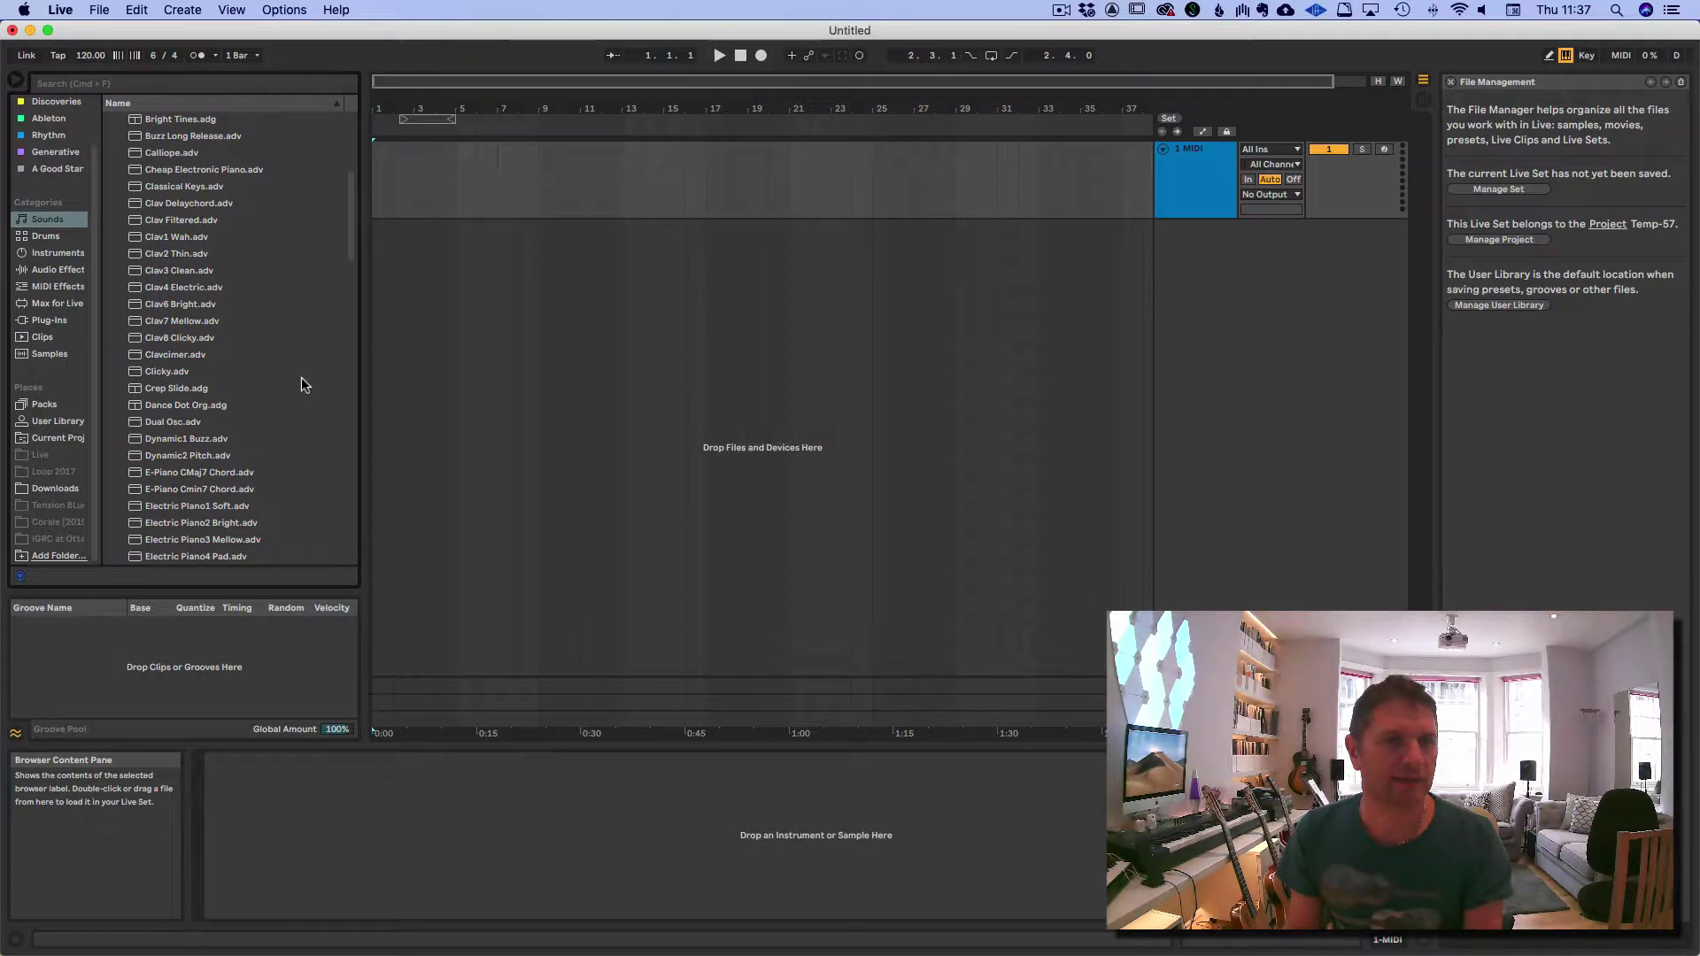
{"action": "left_click_drag", "start_coordinate": [205, 171], "coordinate": [1215, 174]}
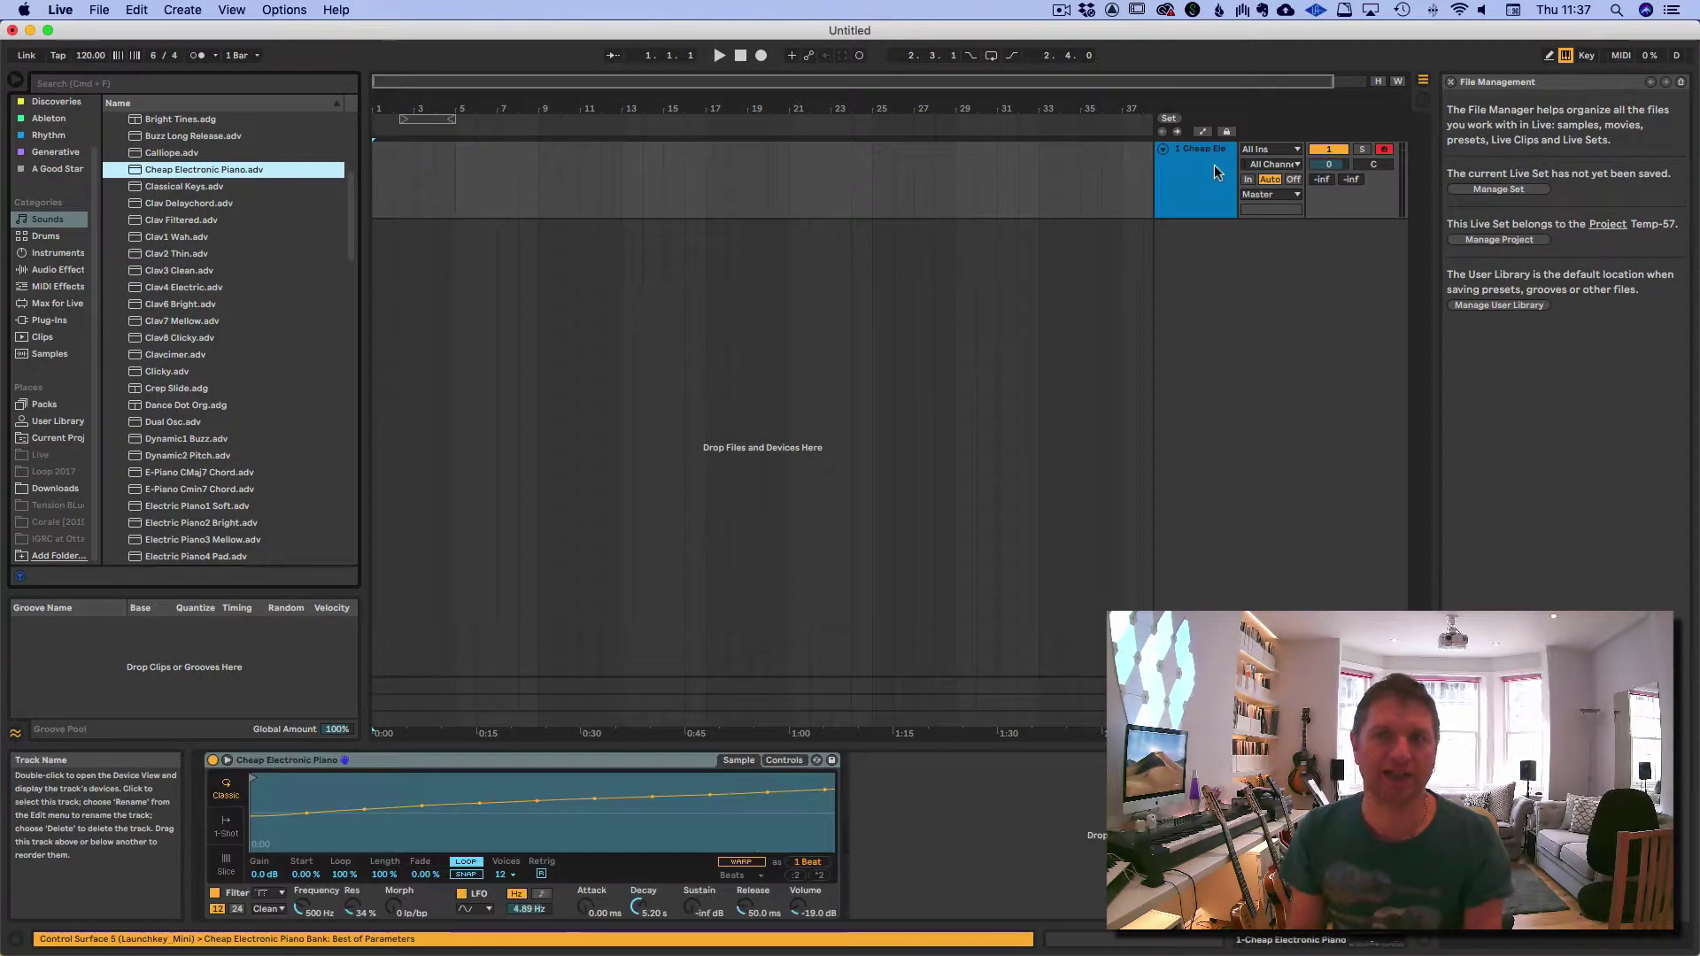
{"action": "left_click", "coordinate": [16, 82]}
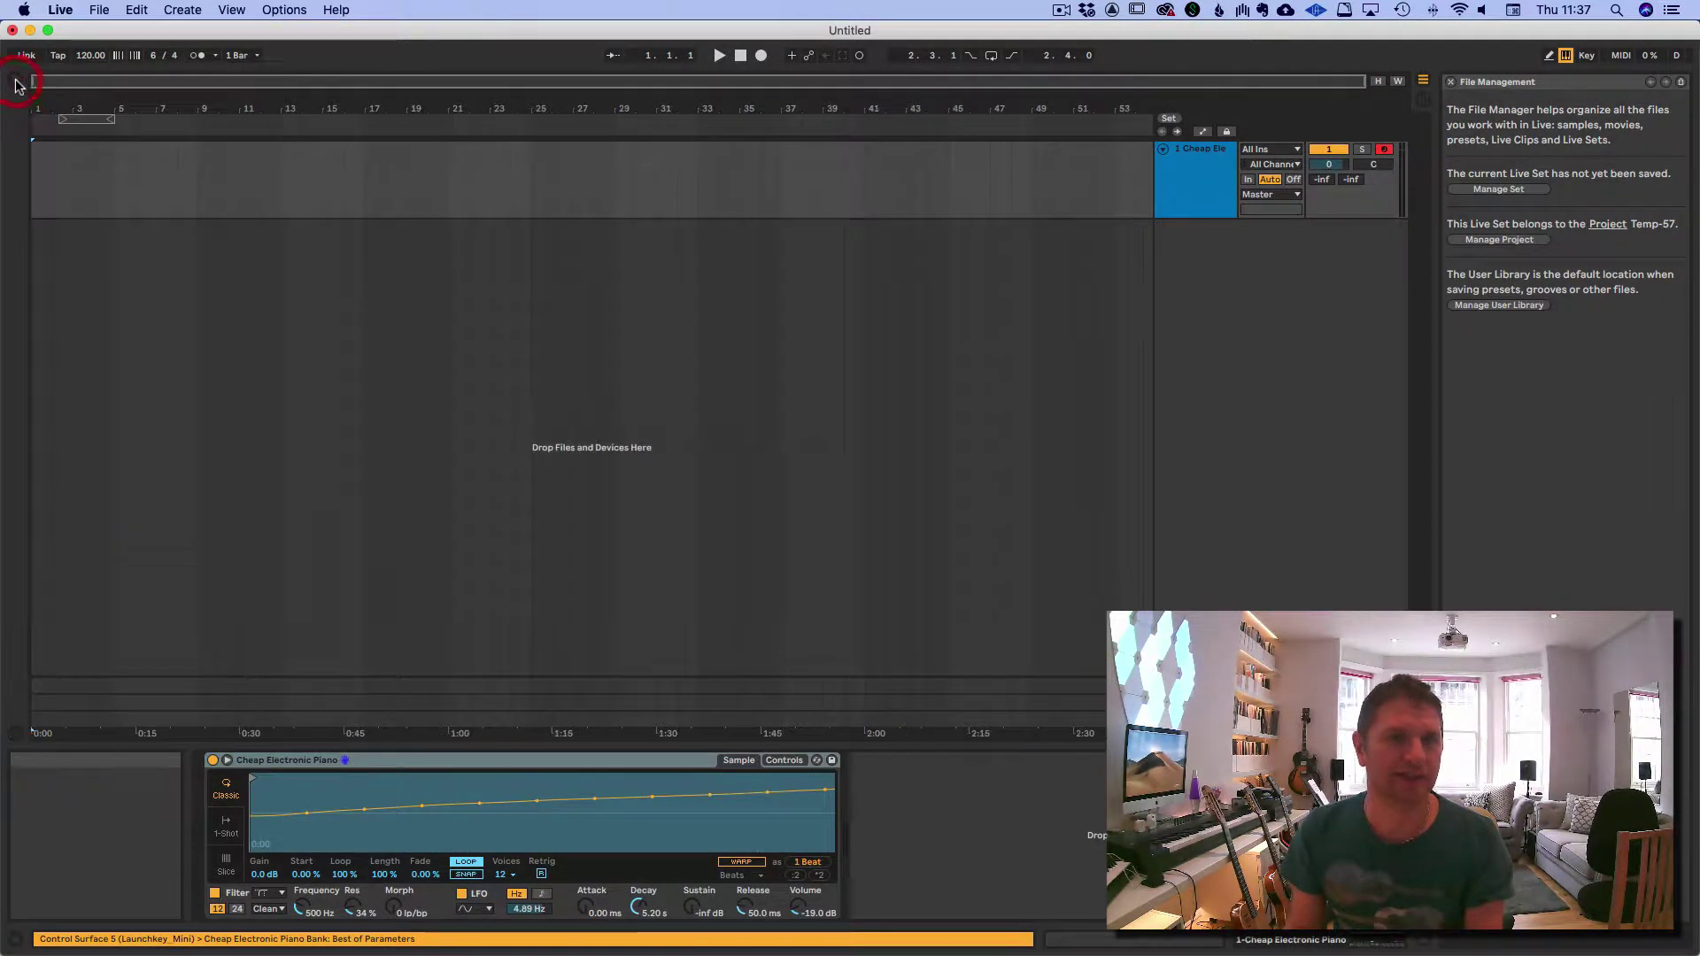
Play the set briefly to audition the piano, then stop playback
{"action": "left_click", "coordinate": [56, 141]}
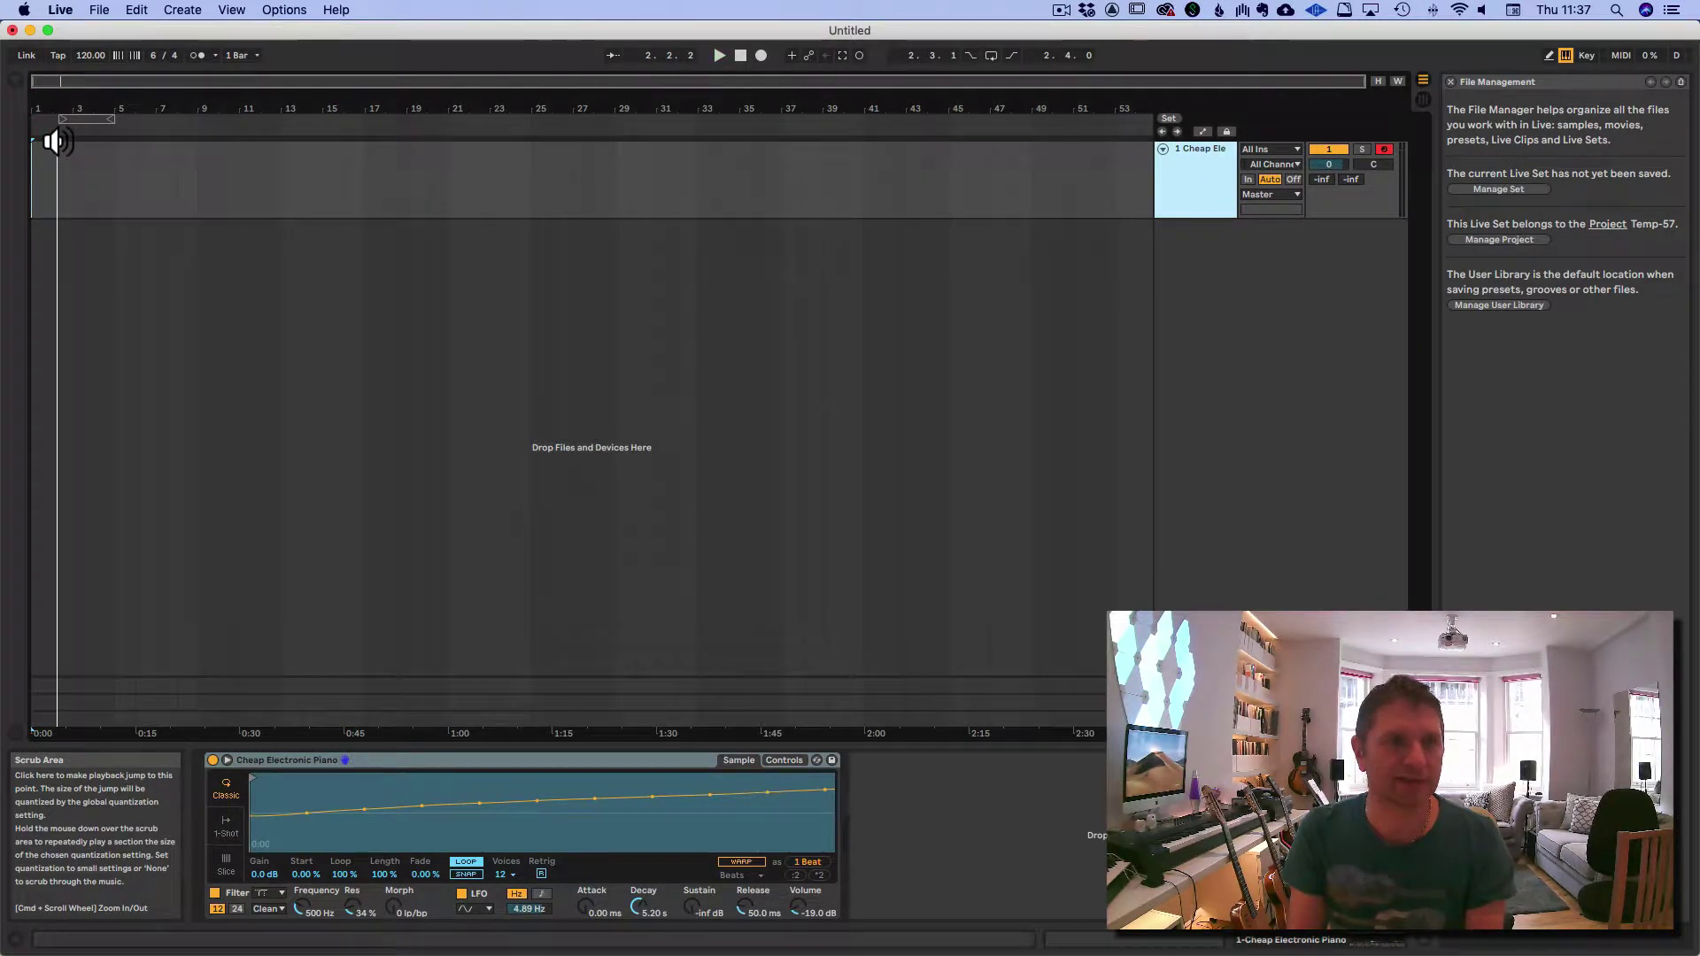
{"action": "key", "text": "space"}
{"action": "left_click", "coordinate": [39, 162]}
{"action": "scroll", "coordinate": [39, 162], "scroll_direction": "up", "scroll_amount": 5}
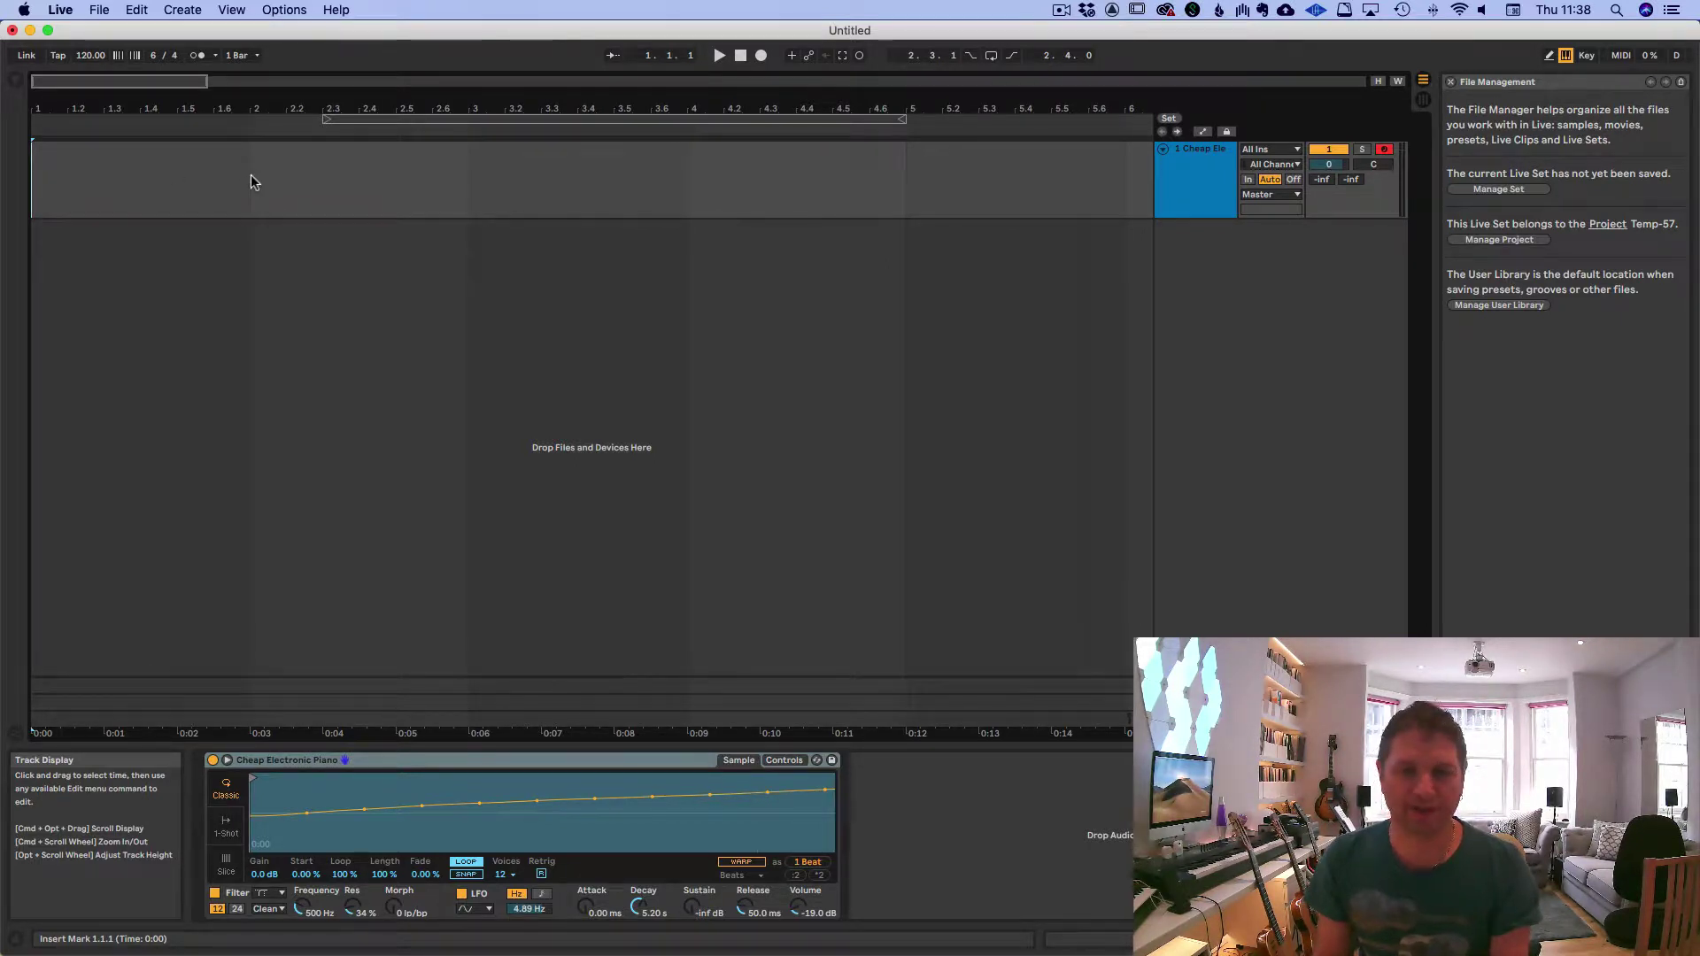
Insert an empty MIDI clip in bar 1 and enlarge the note editor
{"action": "left_click_drag", "start_coordinate": [251, 182], "coordinate": [28, 170]}
{"action": "right_click", "coordinate": [49, 164]}
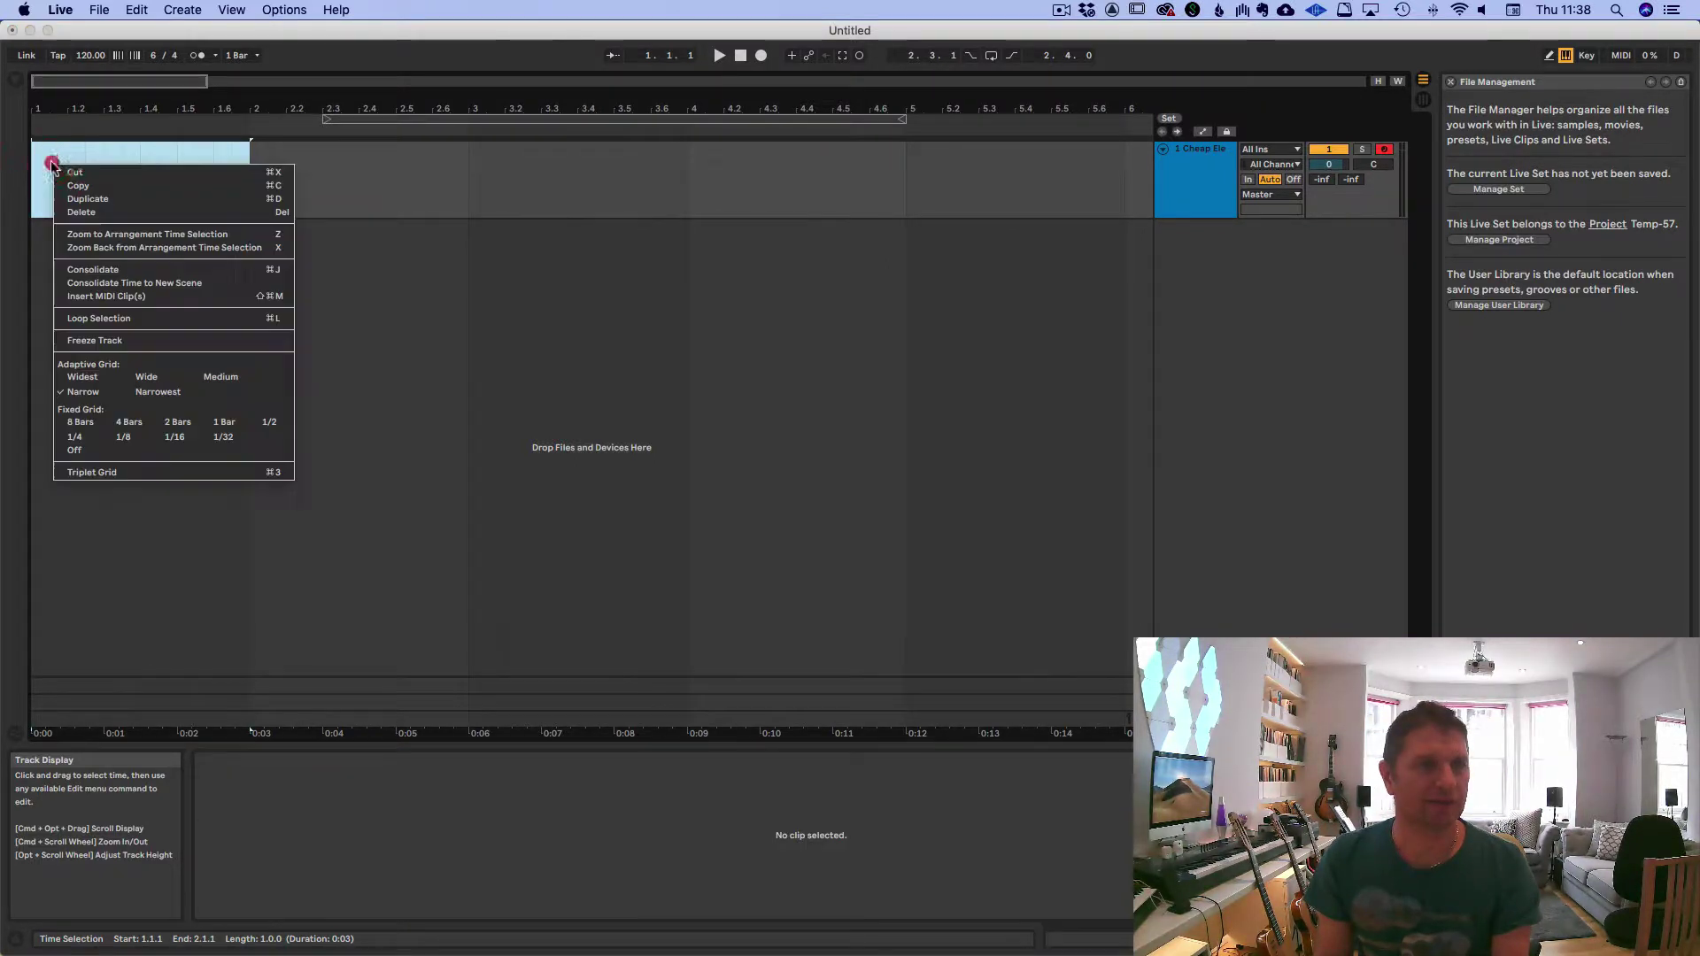
{"action": "left_click", "coordinate": [185, 297]}
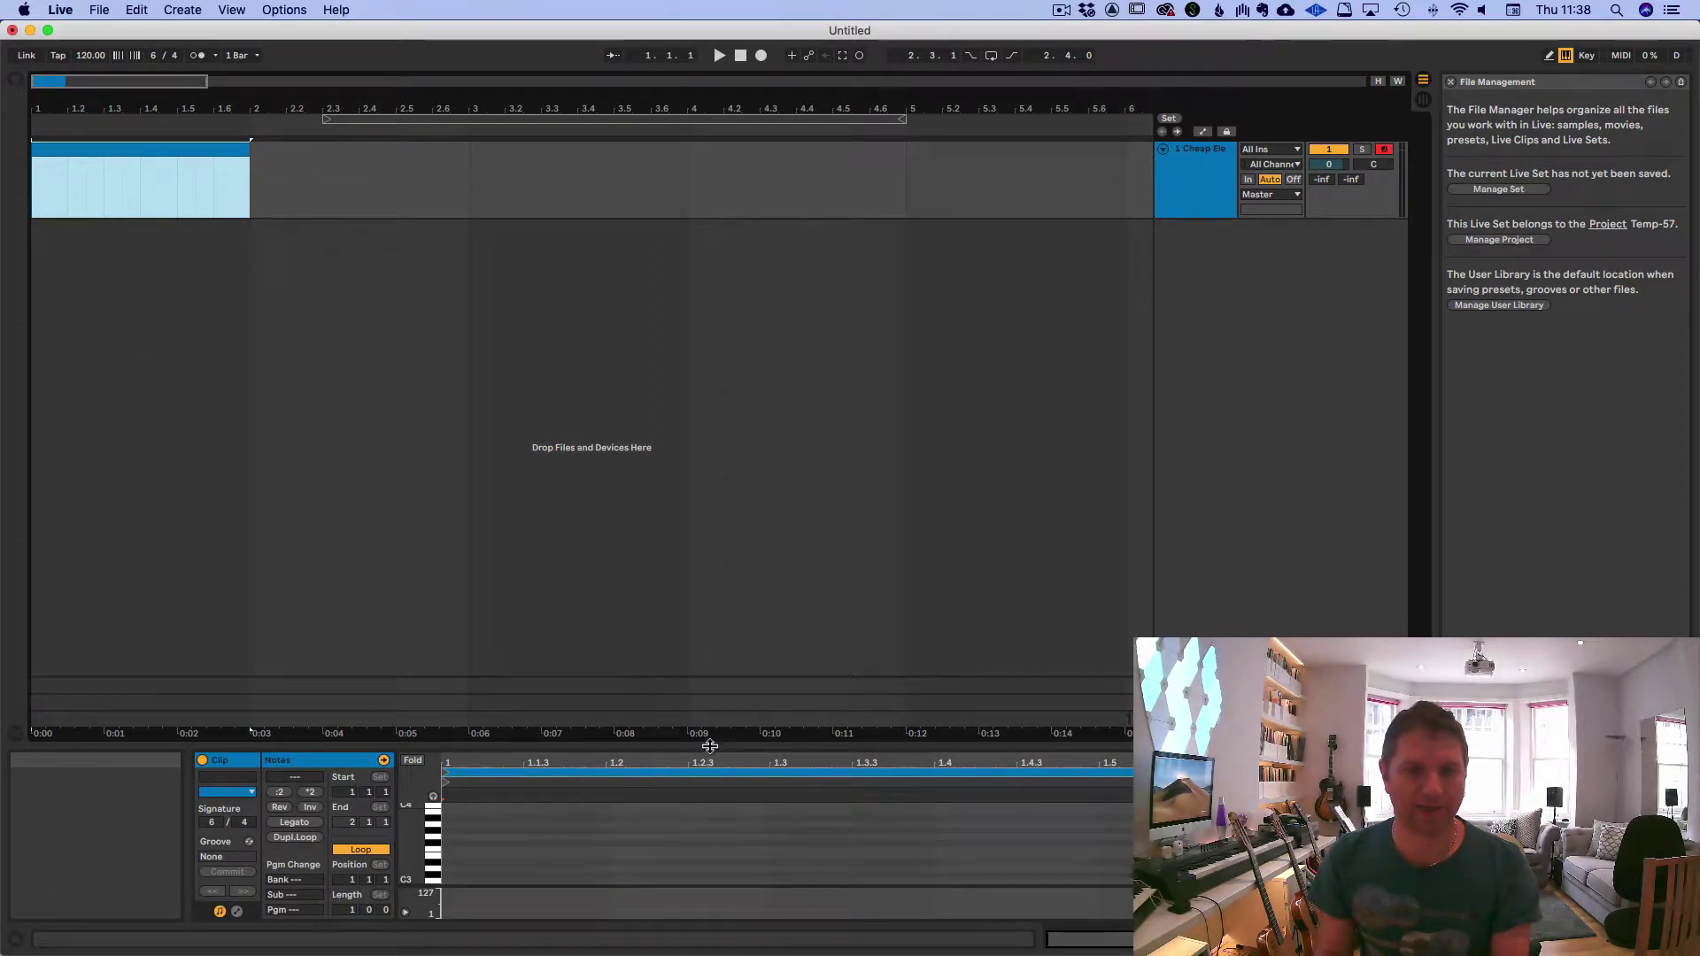
{"action": "left_click_drag", "start_coordinate": [706, 743], "coordinate": [708, 486]}
Scroll the note editor, place the insert point at 1.2.4, and switch the grid to 1/6
{"action": "left_click", "coordinate": [456, 607]}
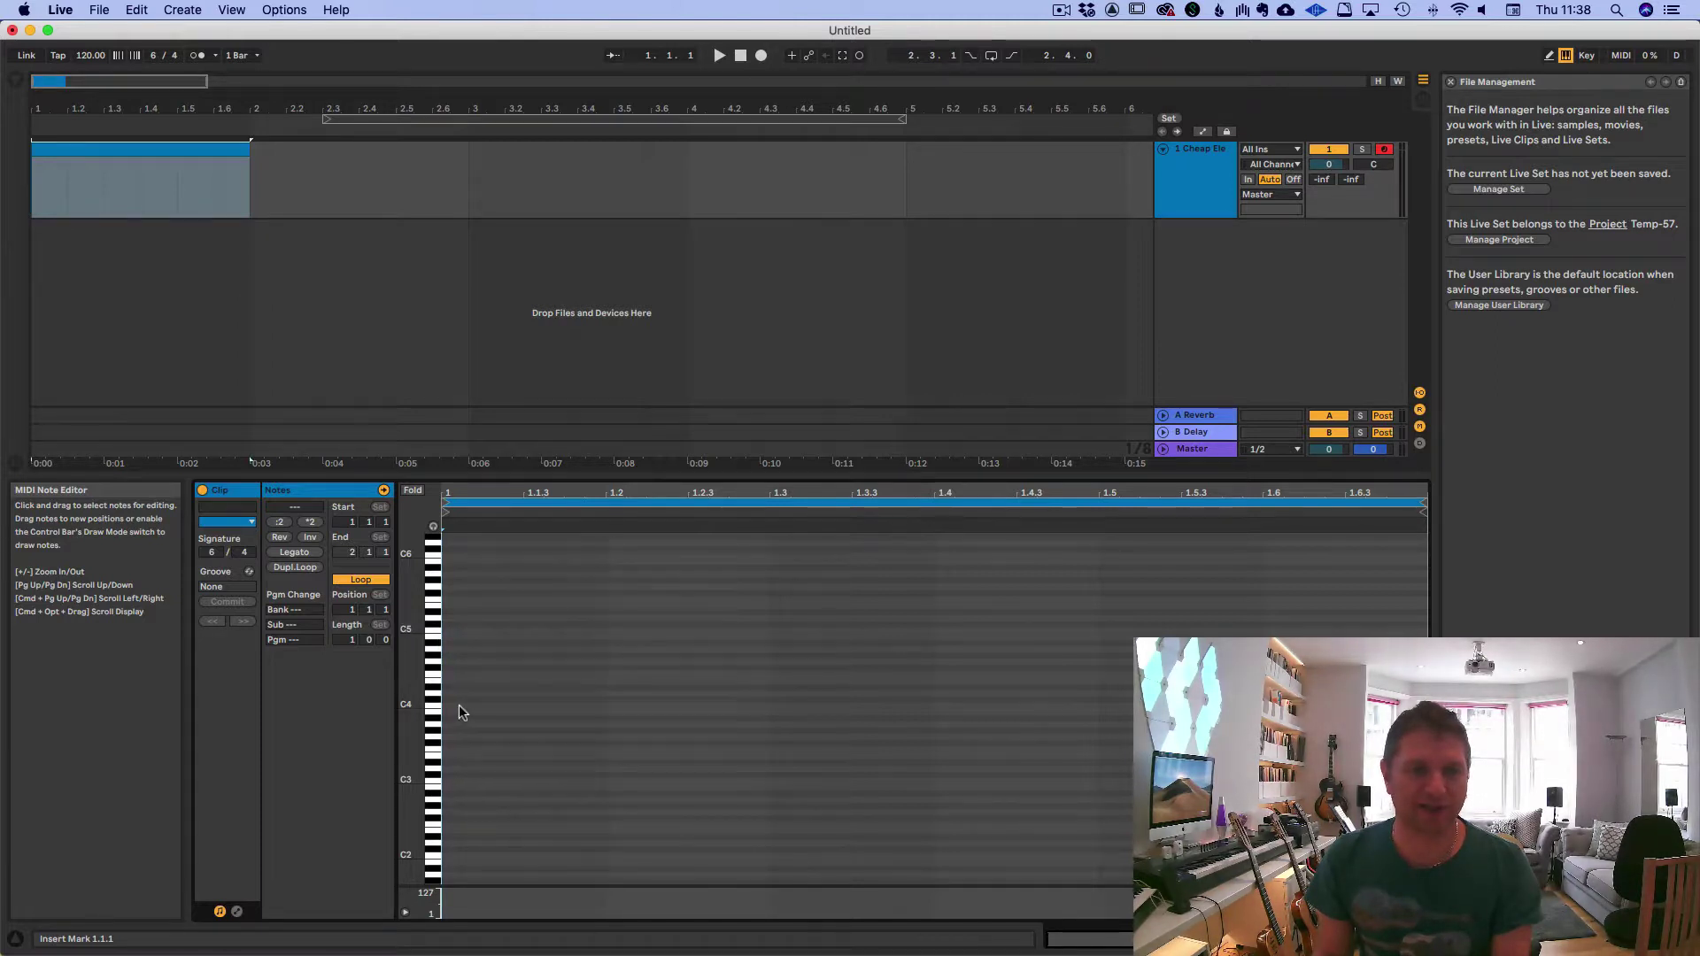
{"action": "scroll", "coordinate": [453, 705], "scroll_direction": "down", "scroll_amount": 4}
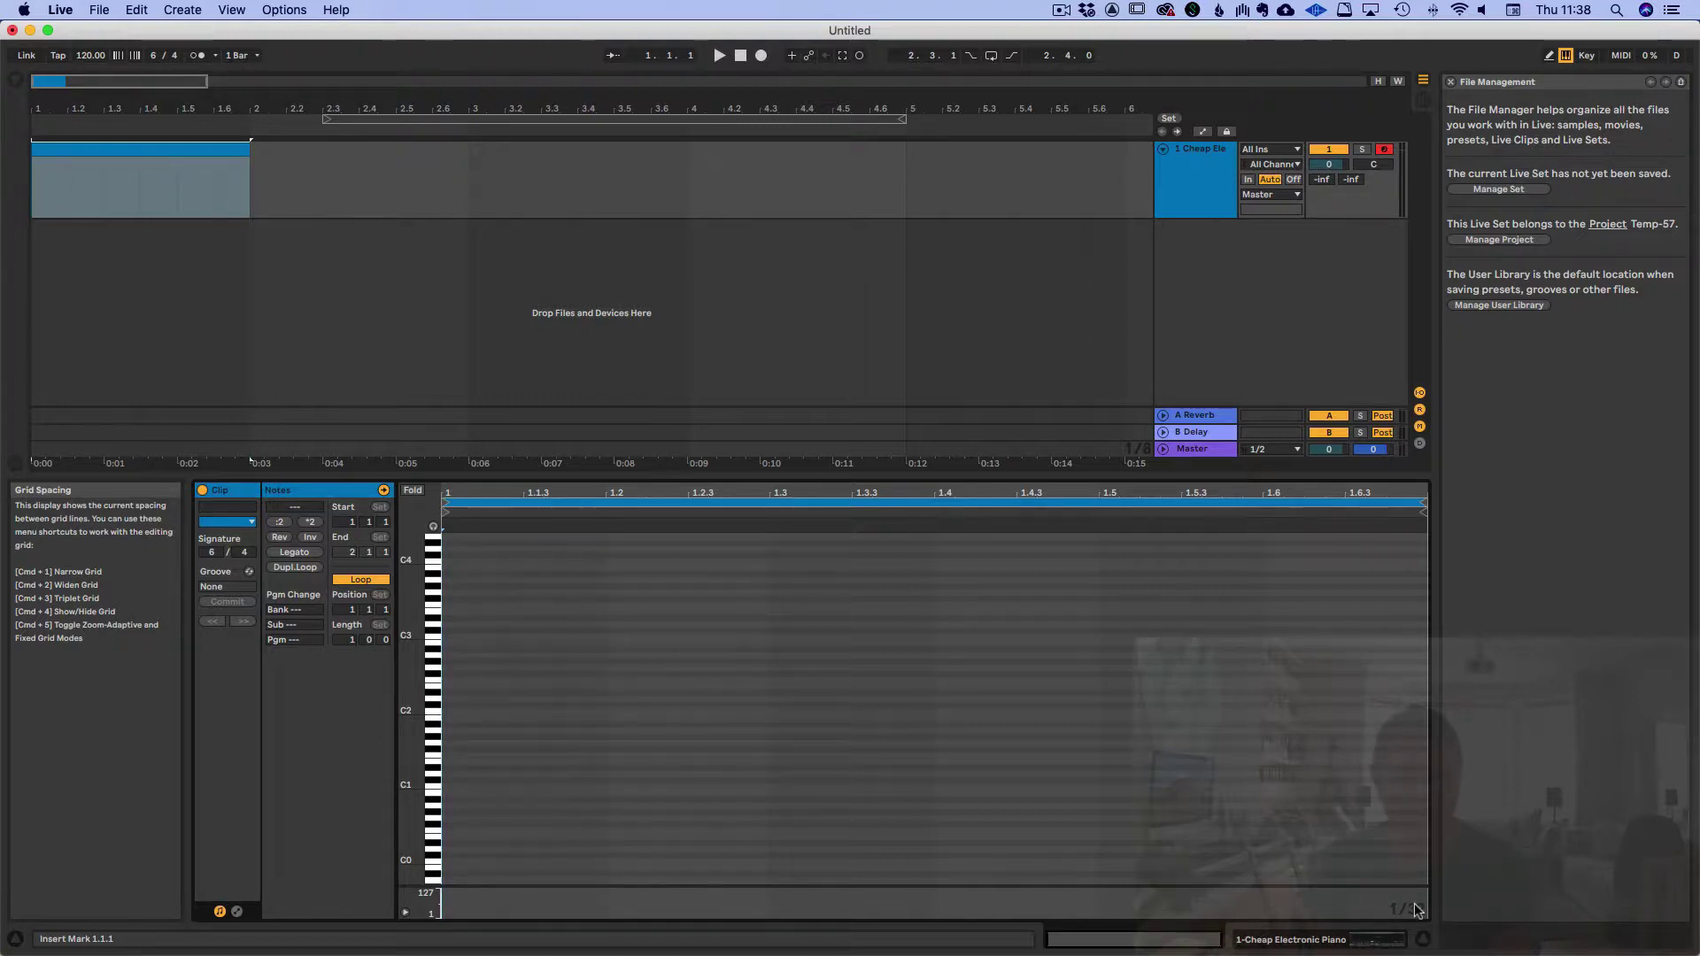
{"action": "left_click", "coordinate": [721, 586]}
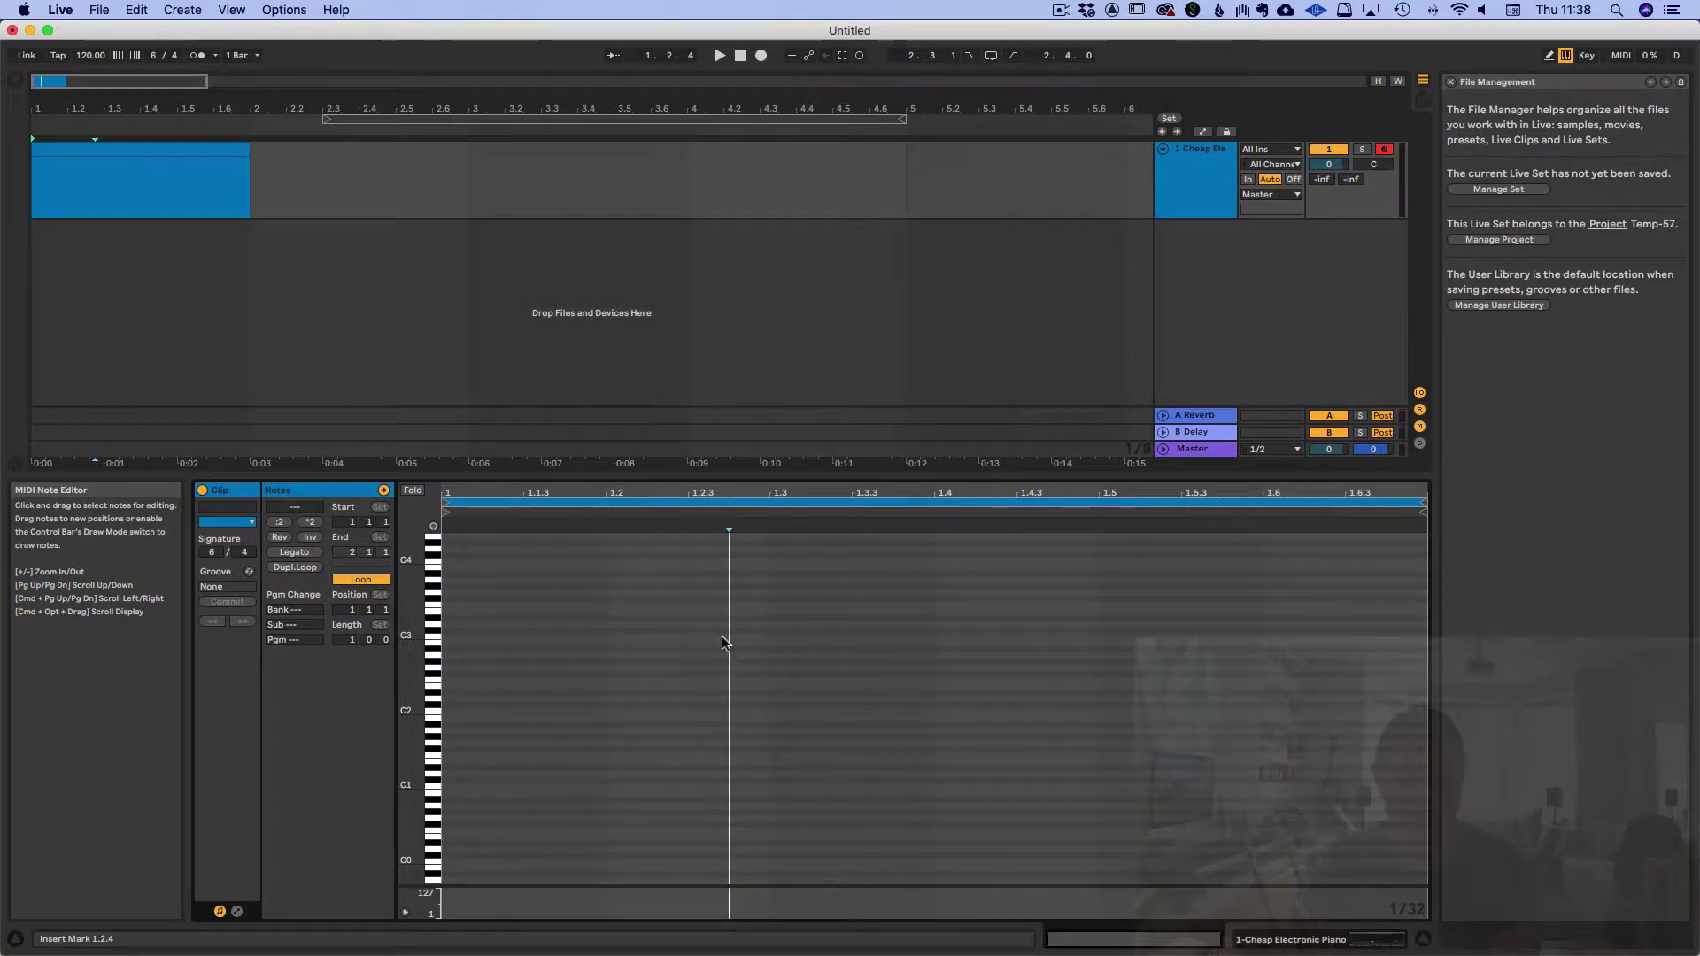
{"action": "key", "text": "super"}
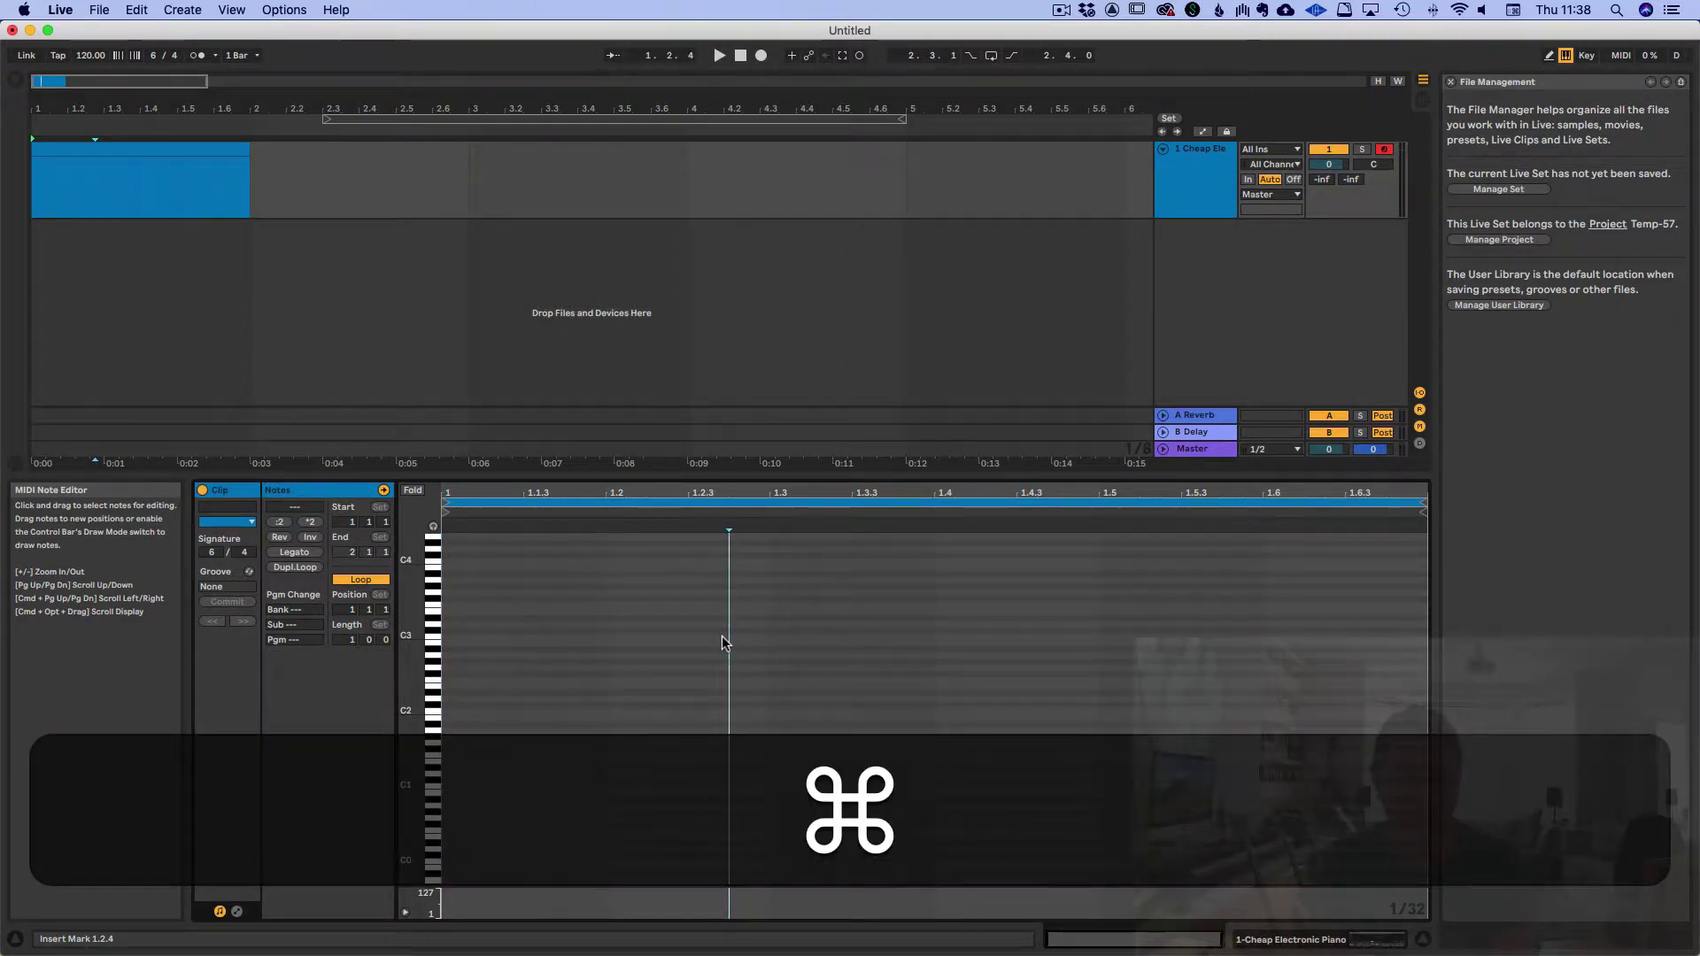
{"action": "key", "text": "super"}
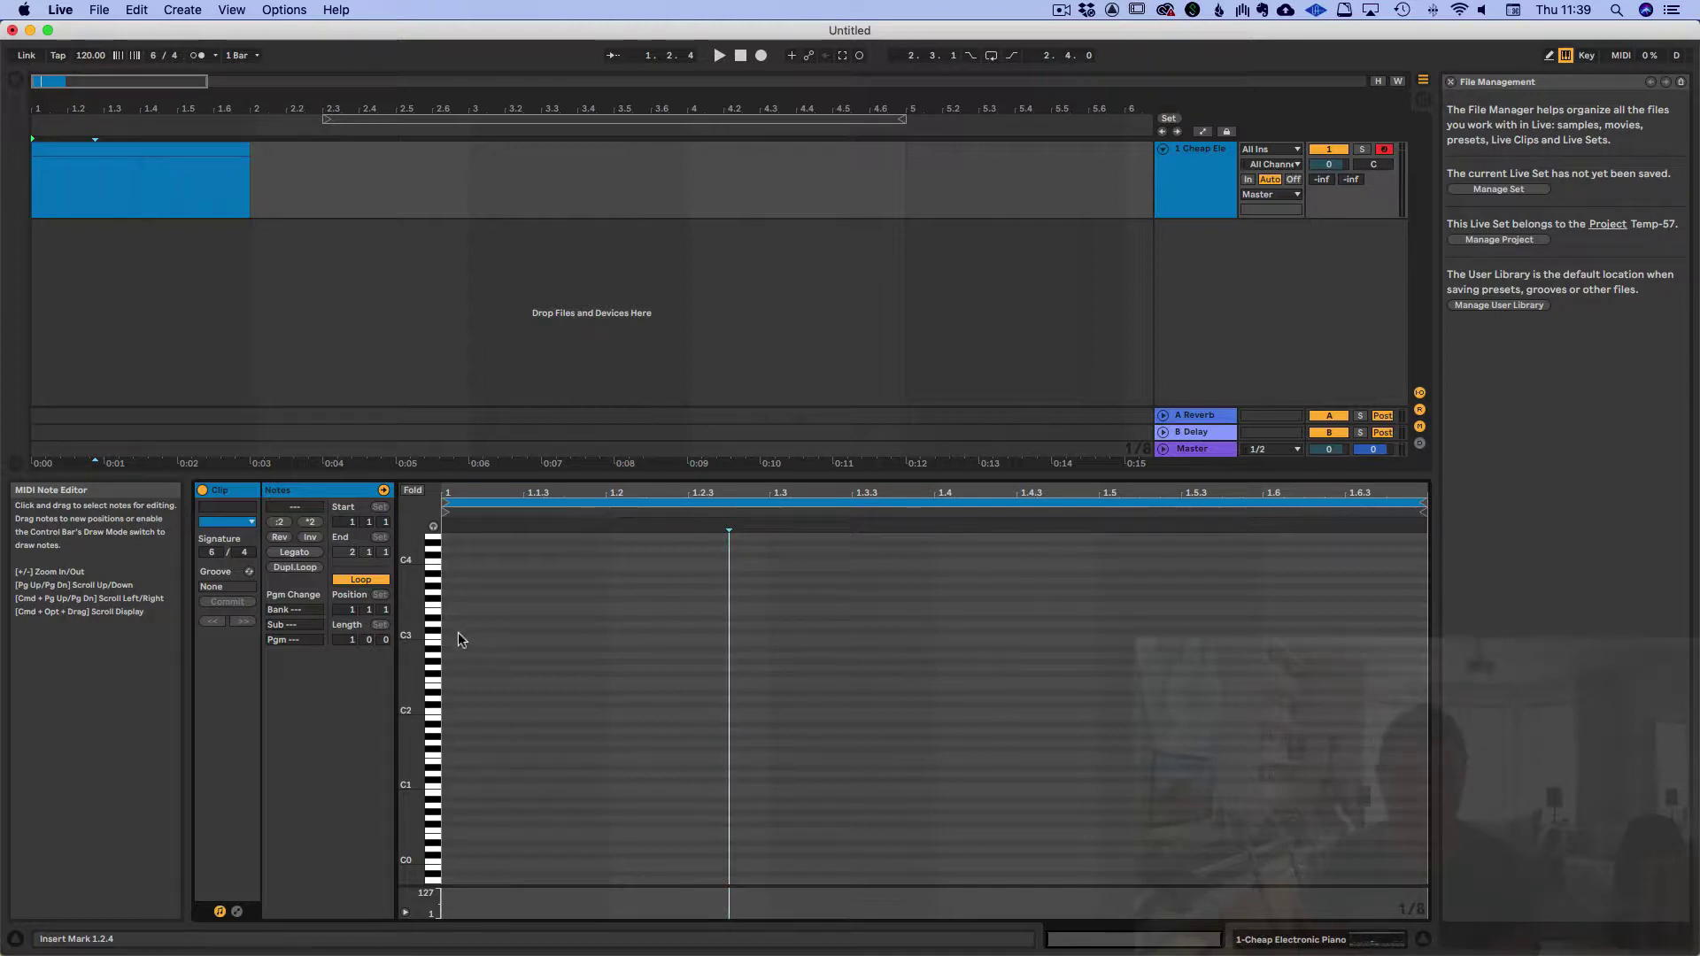
In Draw Mode, pencil short C3 notes across the bar, including 1.3–1.4, 1.4.3 and 1.5.3–1.6.3
{"action": "key", "text": "b"}
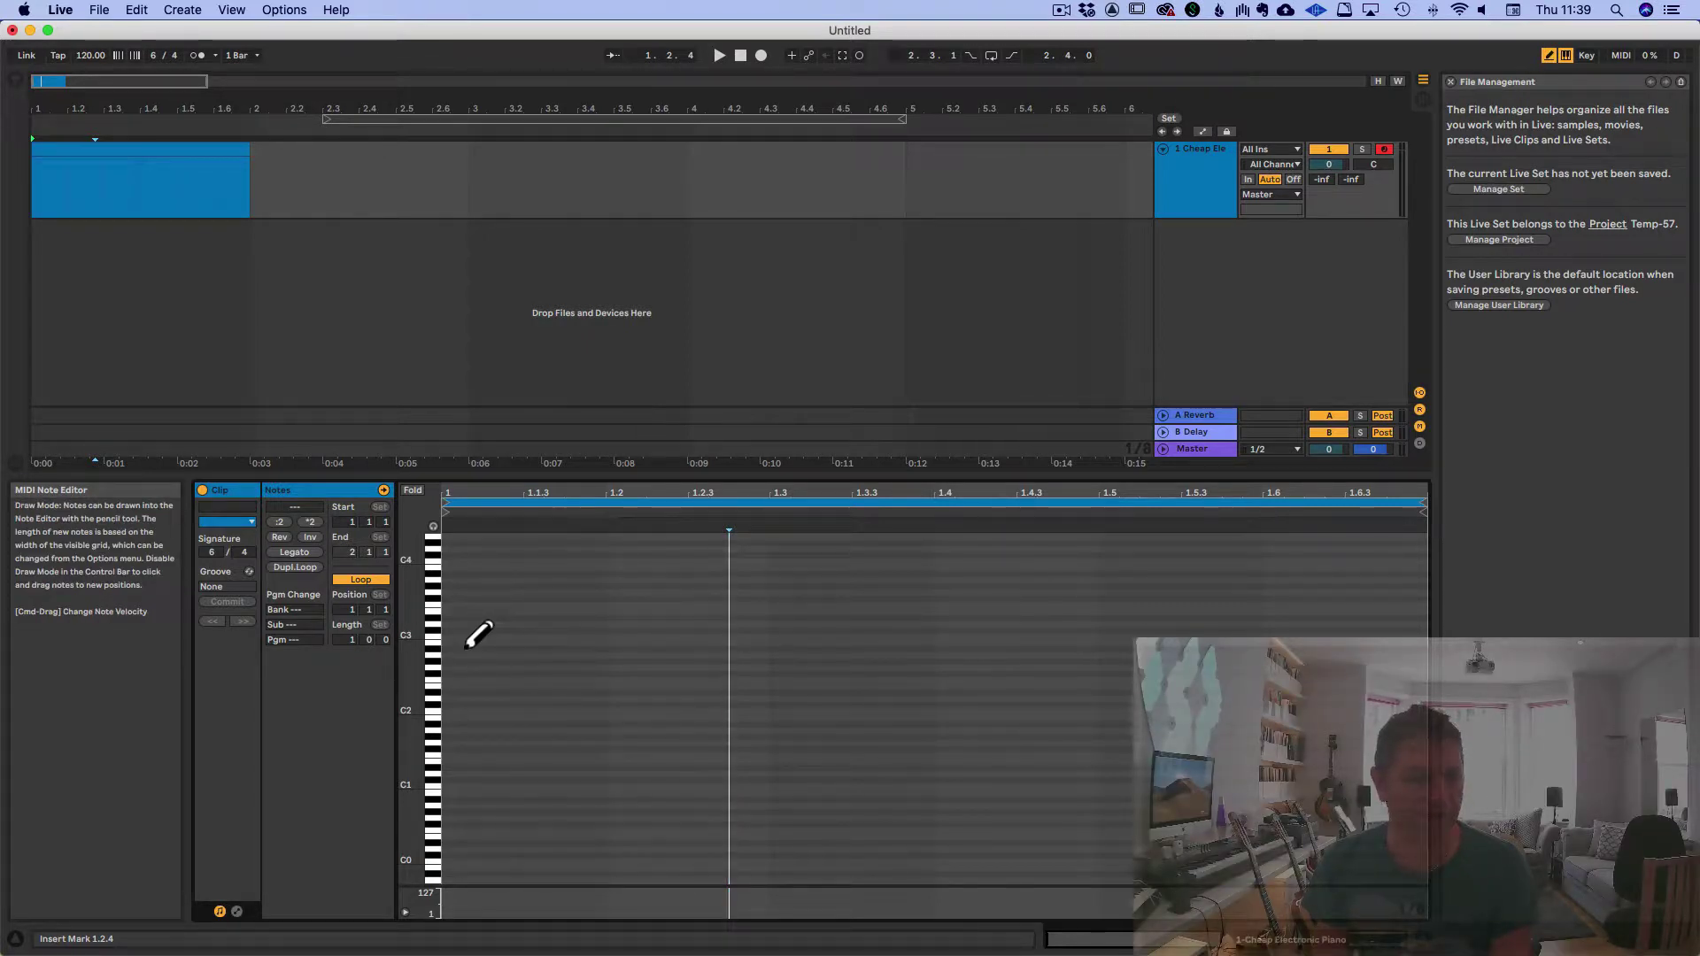
{"action": "left_click", "coordinate": [478, 636]}
{"action": "left_click", "coordinate": [547, 636]}
{"action": "left_click", "coordinate": [631, 636]}
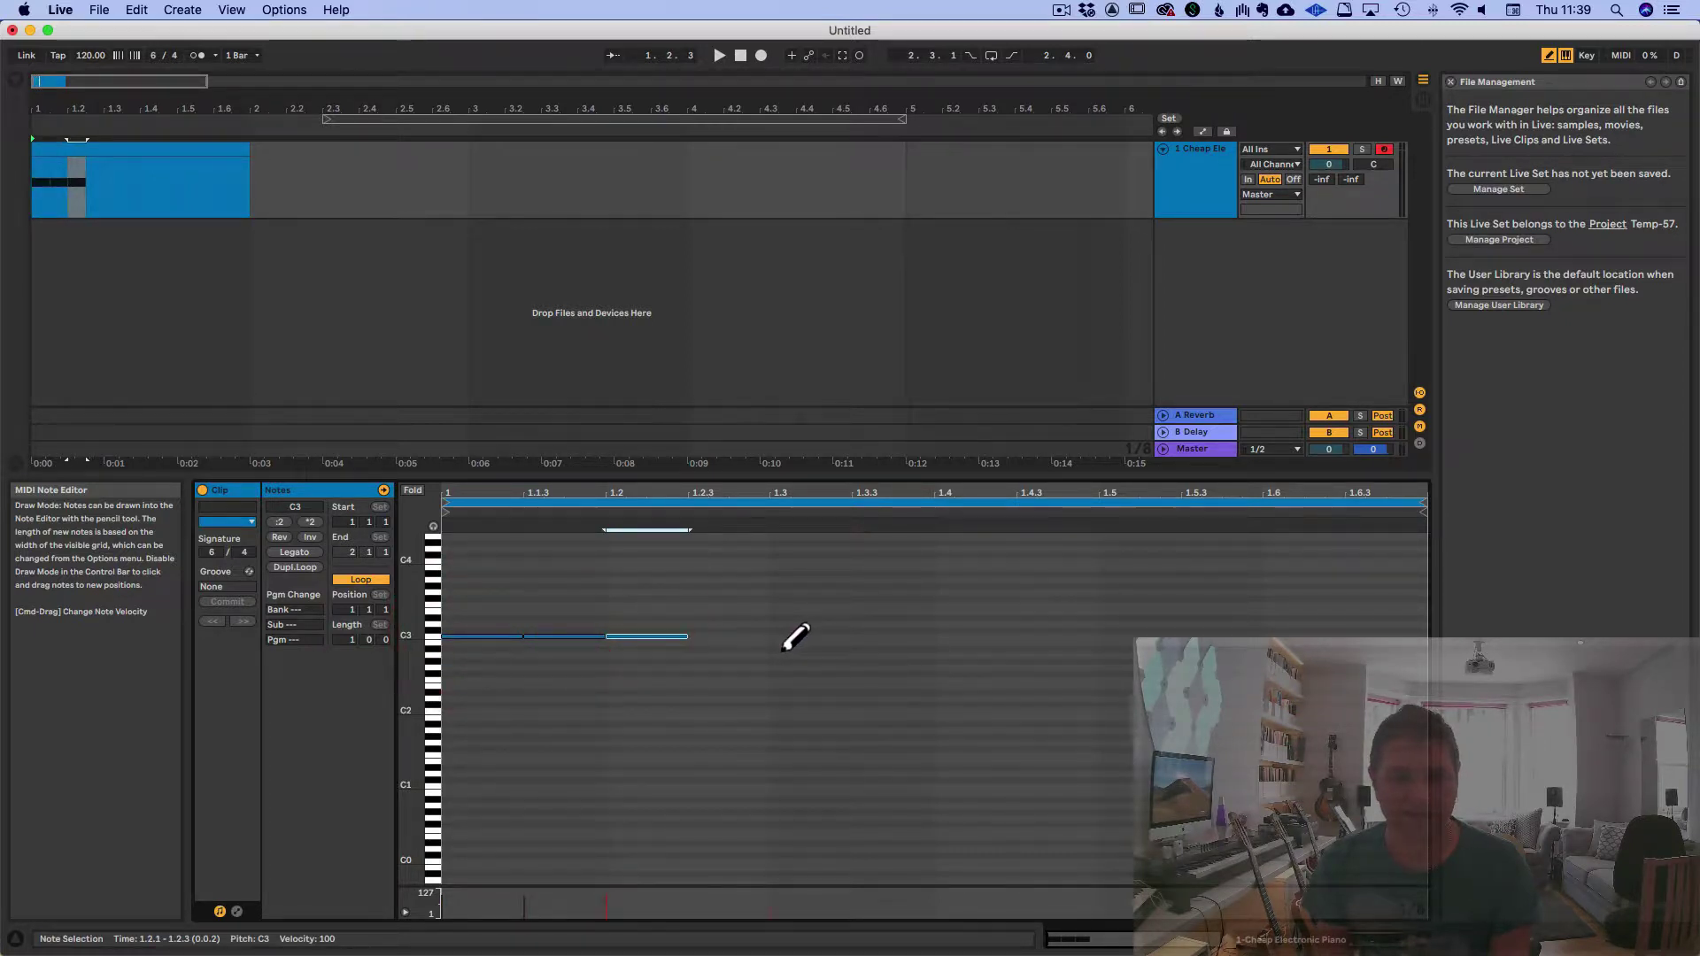
{"action": "left_click_drag", "start_coordinate": [792, 636], "coordinate": [881, 636]}
{"action": "left_click", "coordinate": [1054, 636]}
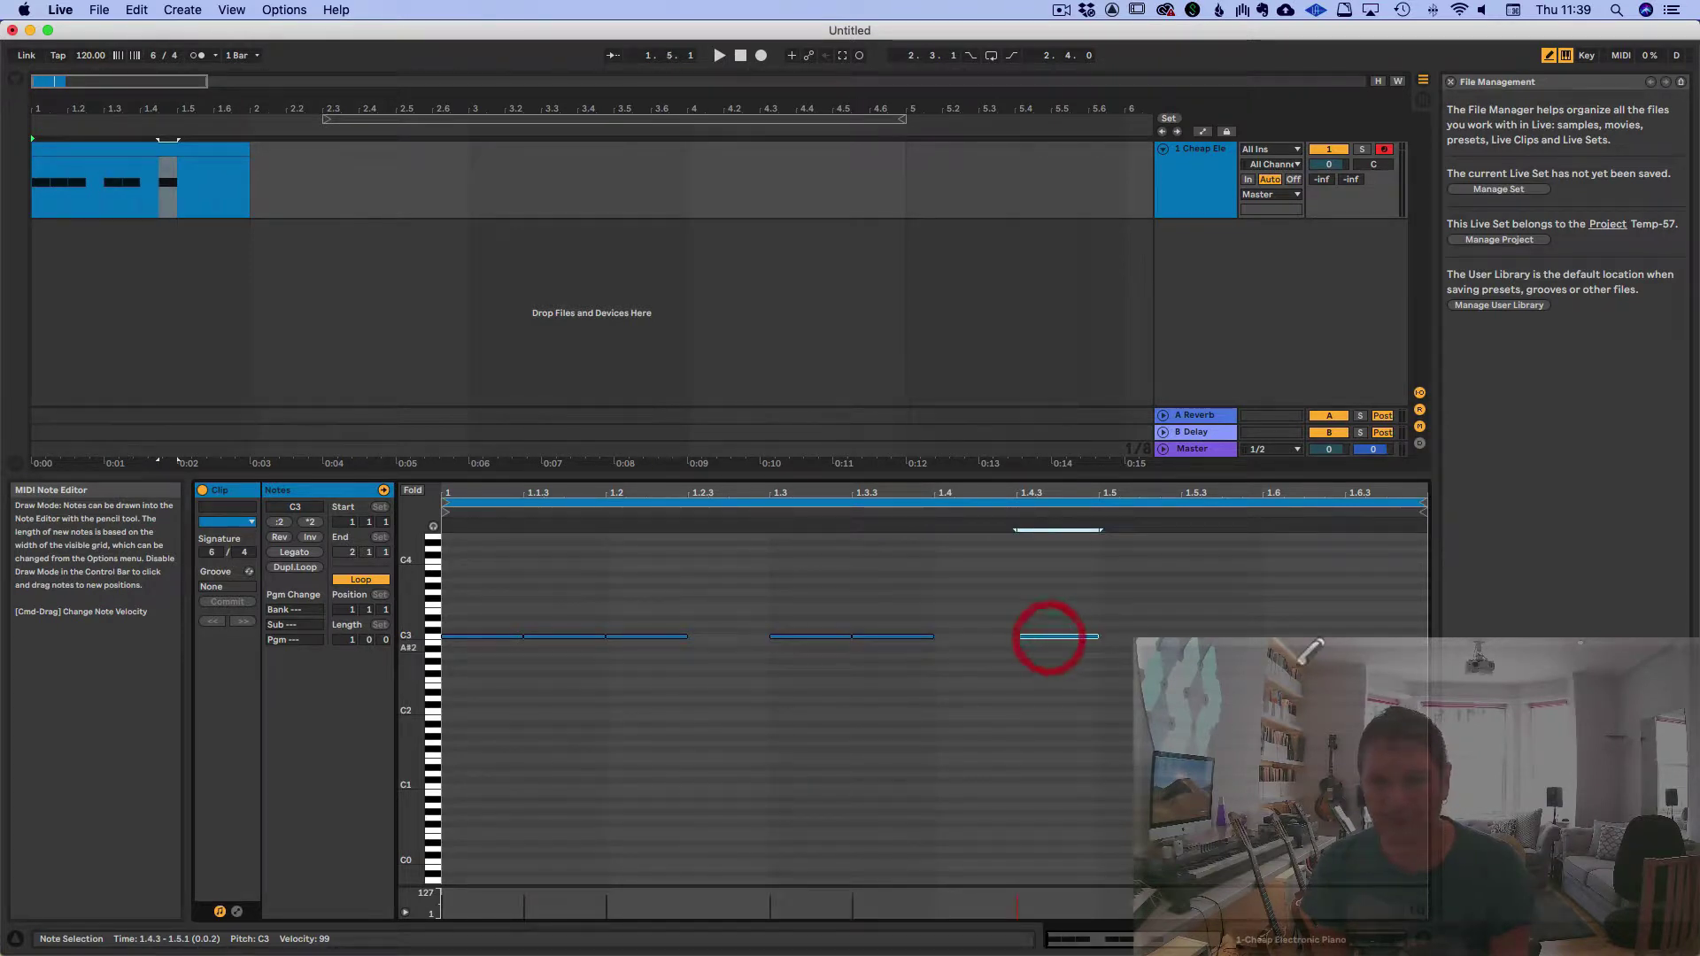
{"action": "left_click_drag", "start_coordinate": [1213, 636], "coordinate": [1294, 635]}
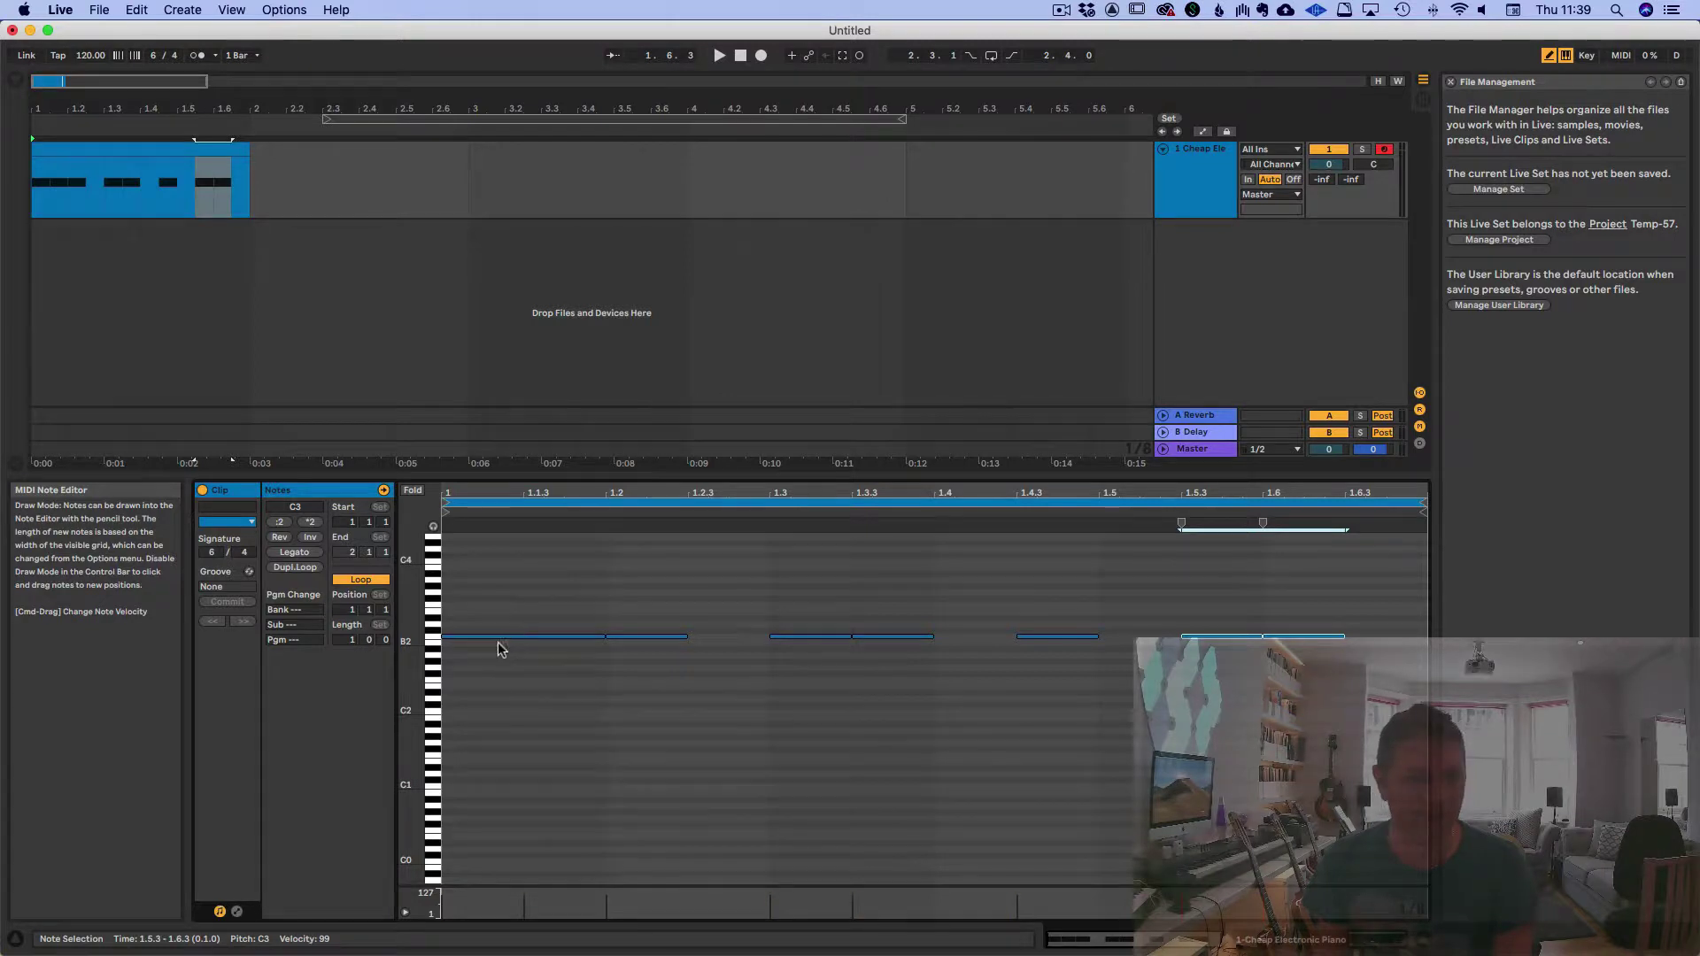
Raise the first note to D#3 and the note at 1.1.3 to C#3
{"action": "key", "text": "b"}
{"action": "left_click", "coordinate": [478, 637]}
{"action": "left_click_drag", "start_coordinate": [477, 635], "coordinate": [477, 629]}
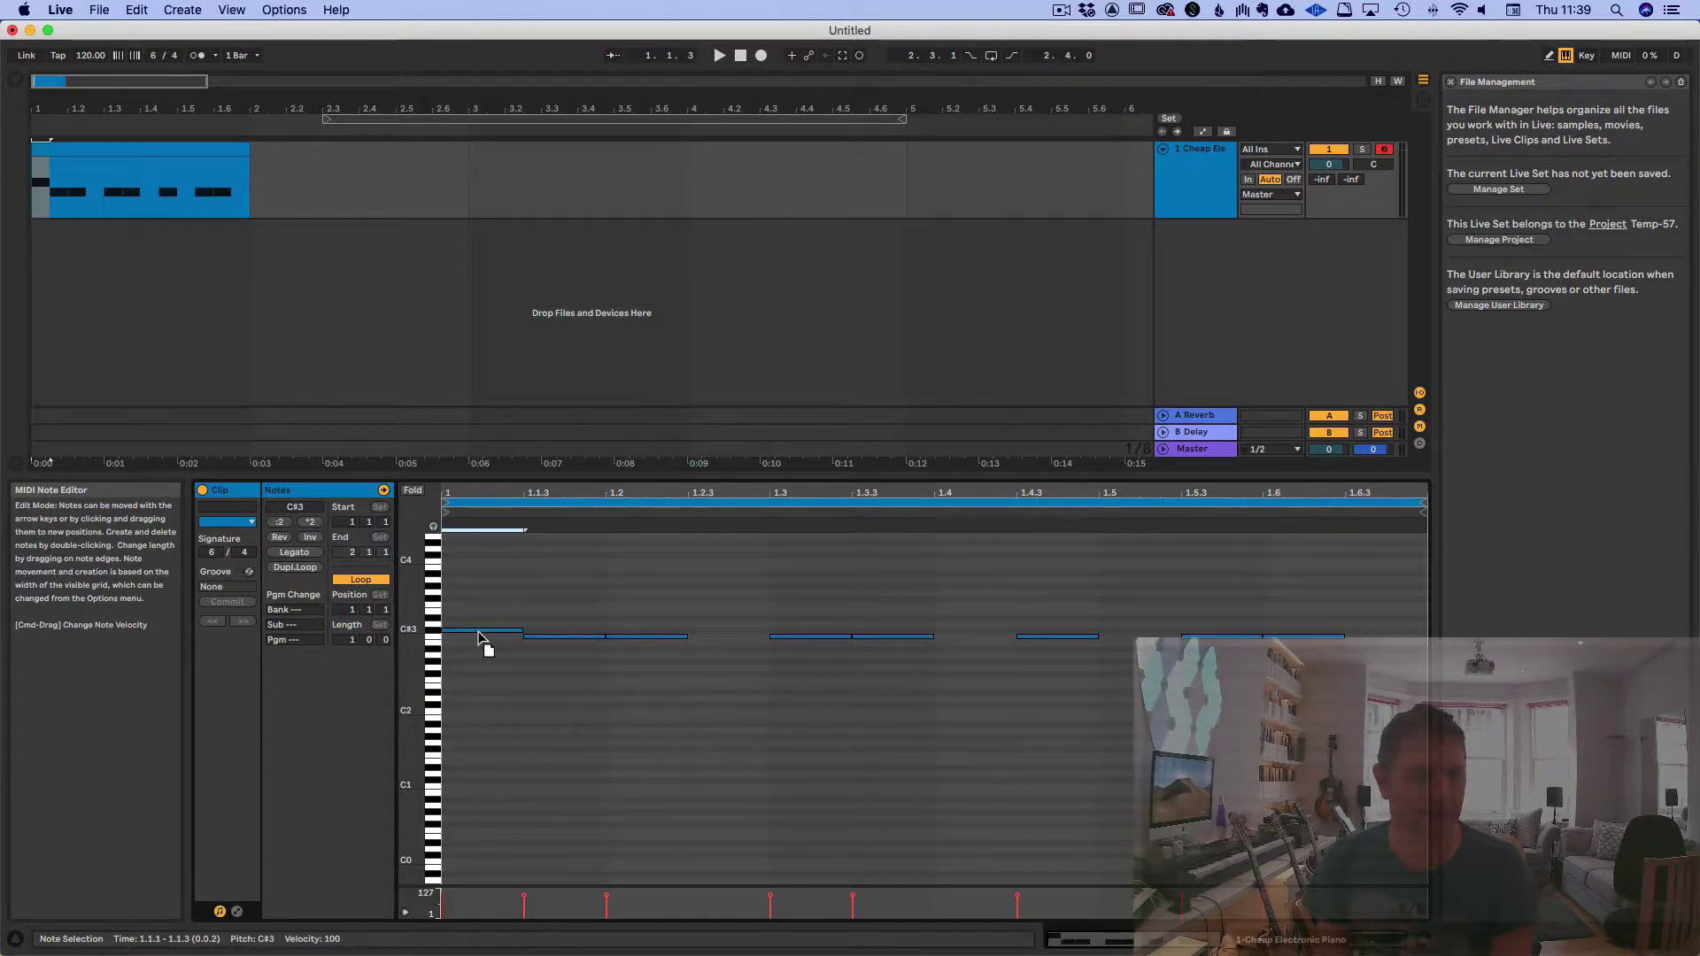
{"action": "key", "text": "Up"}
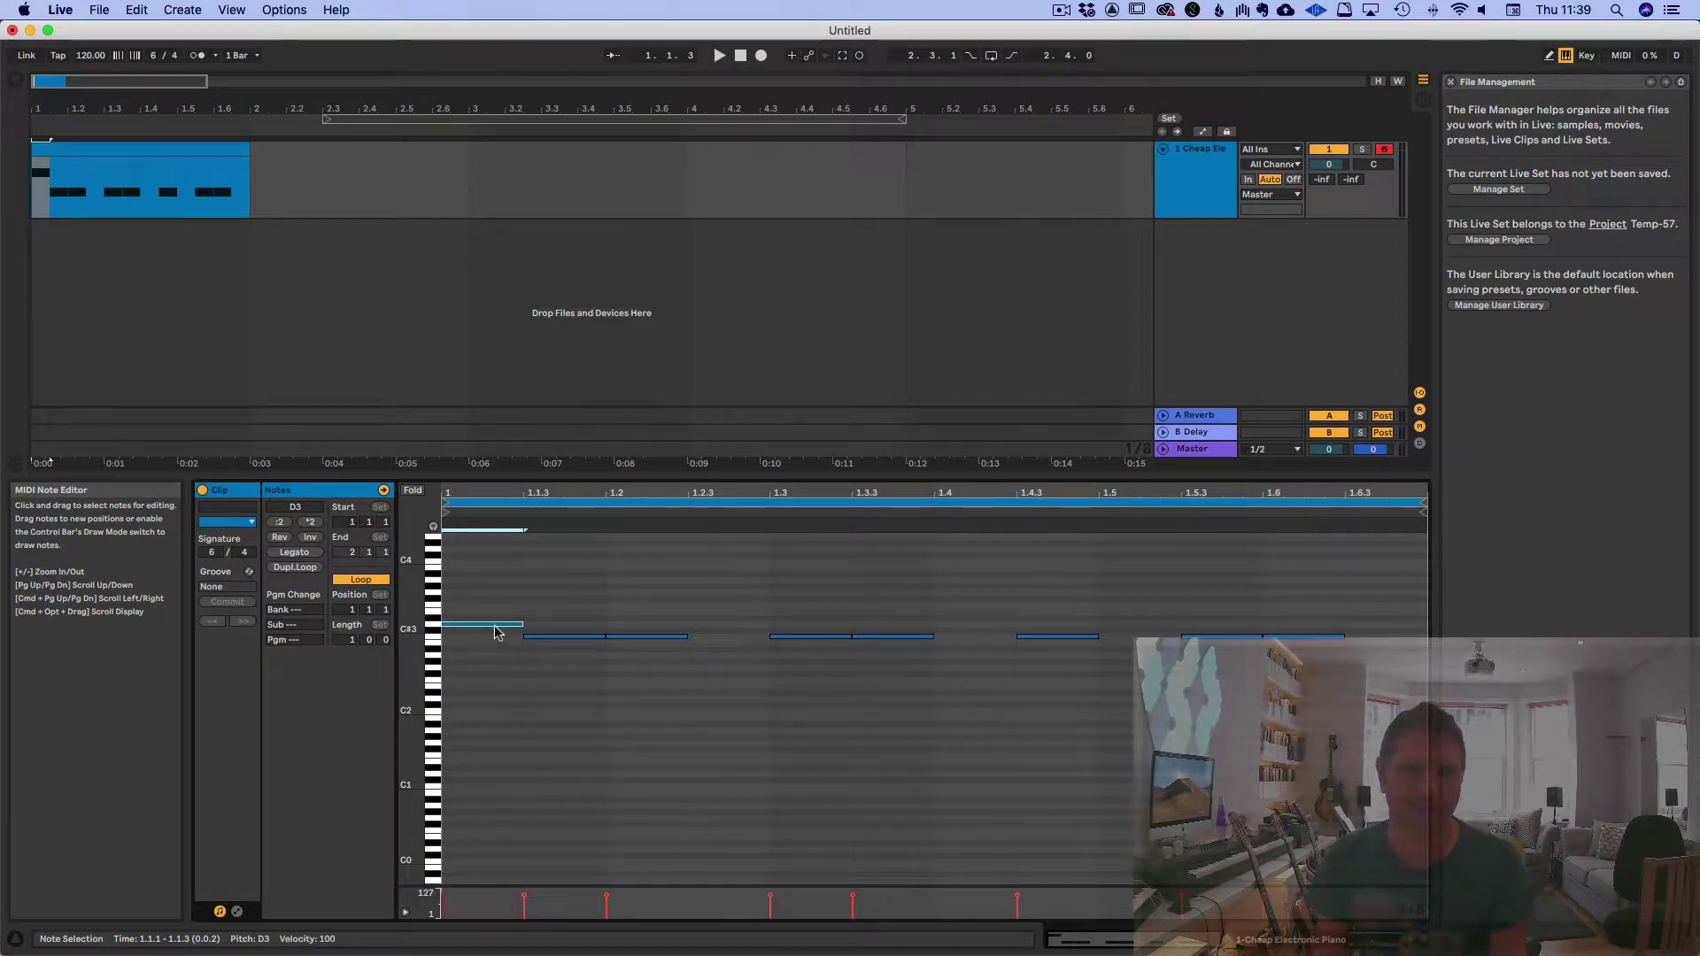
{"action": "key", "text": "Up"}
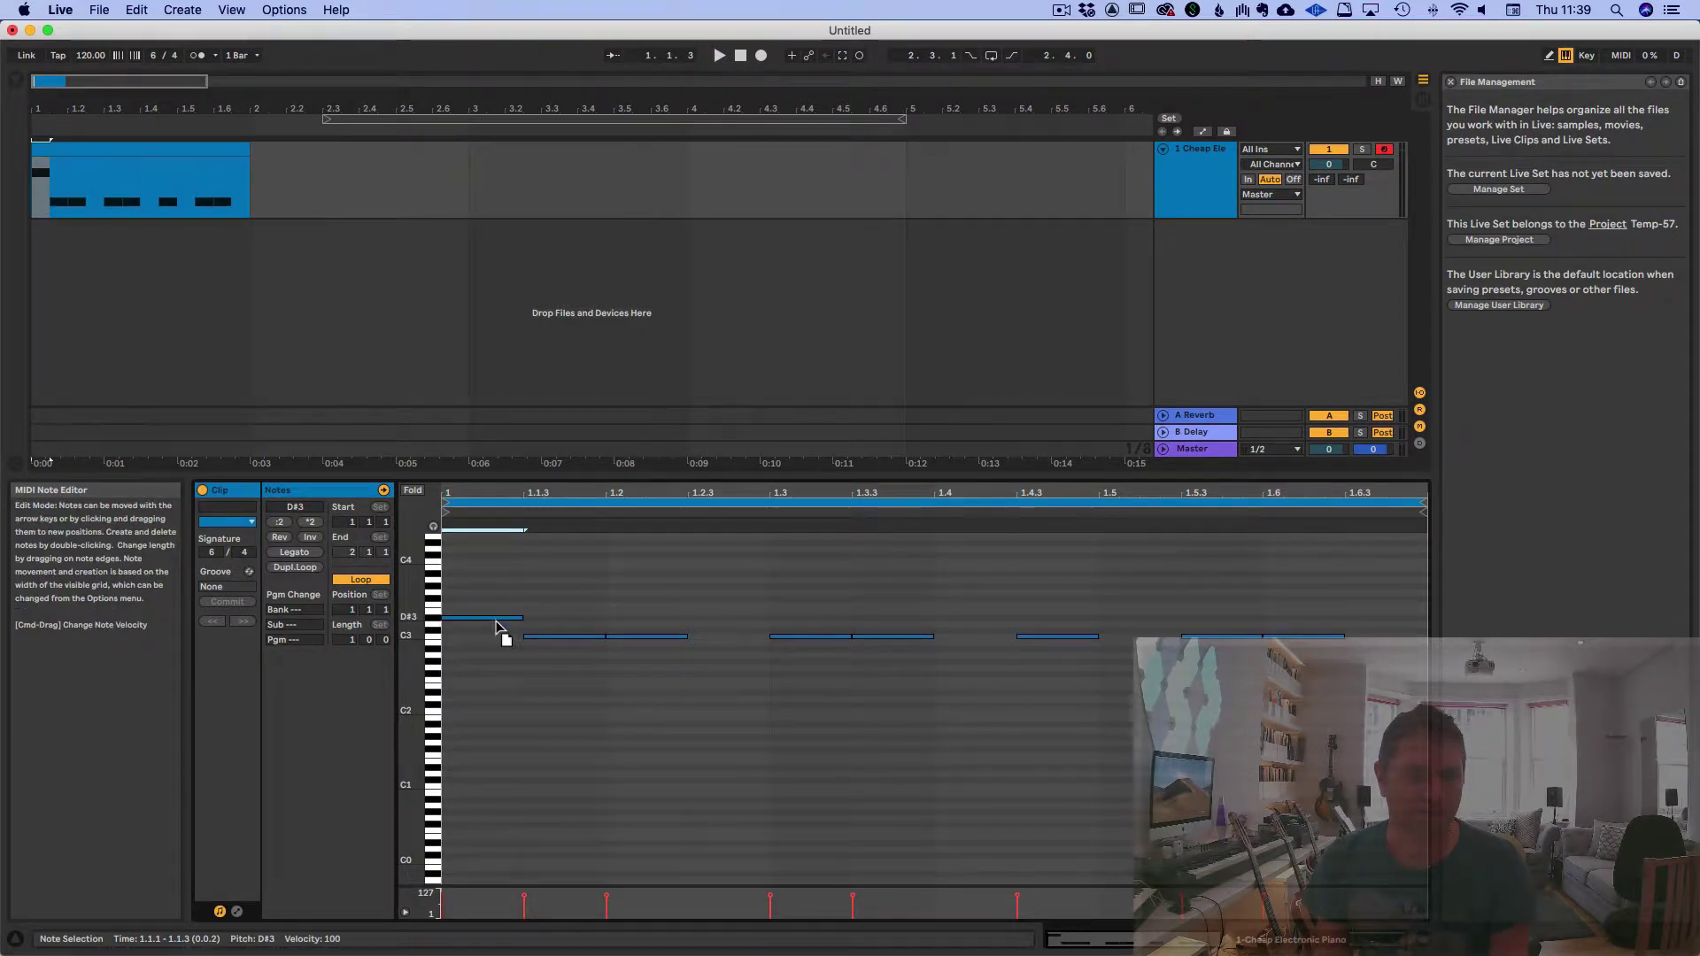
{"action": "left_click", "coordinate": [577, 644]}
{"action": "left_click_drag", "start_coordinate": [577, 644], "coordinate": [573, 636]}
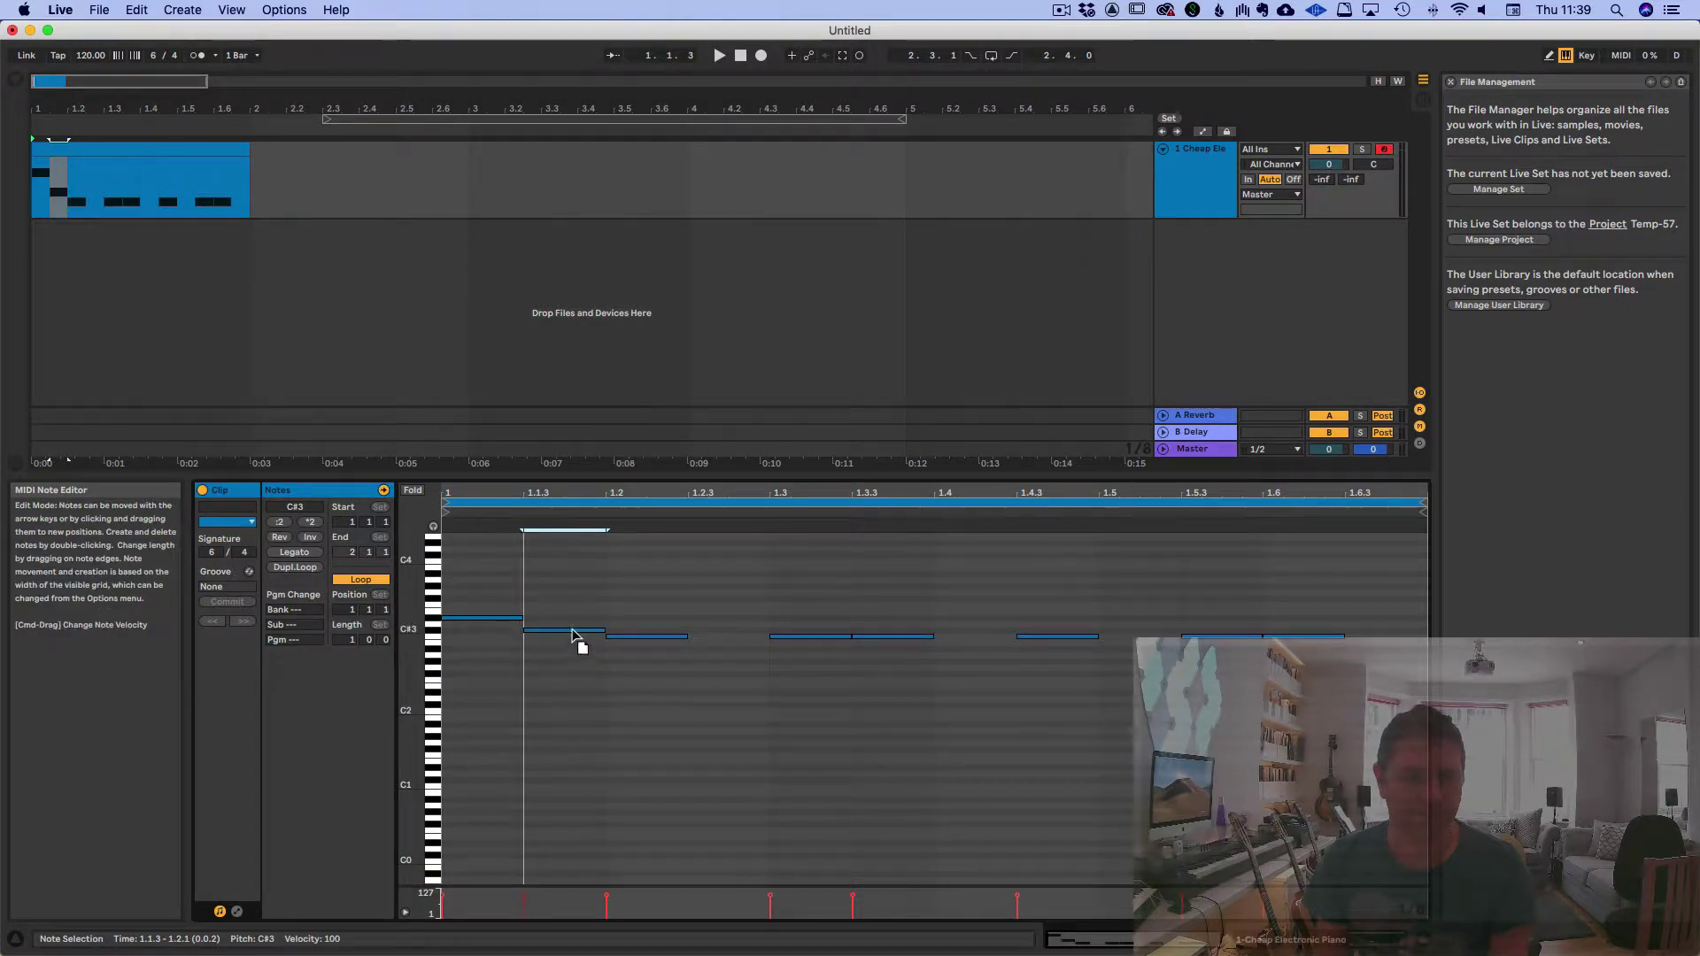
{"action": "left_click", "coordinate": [144, 152]}
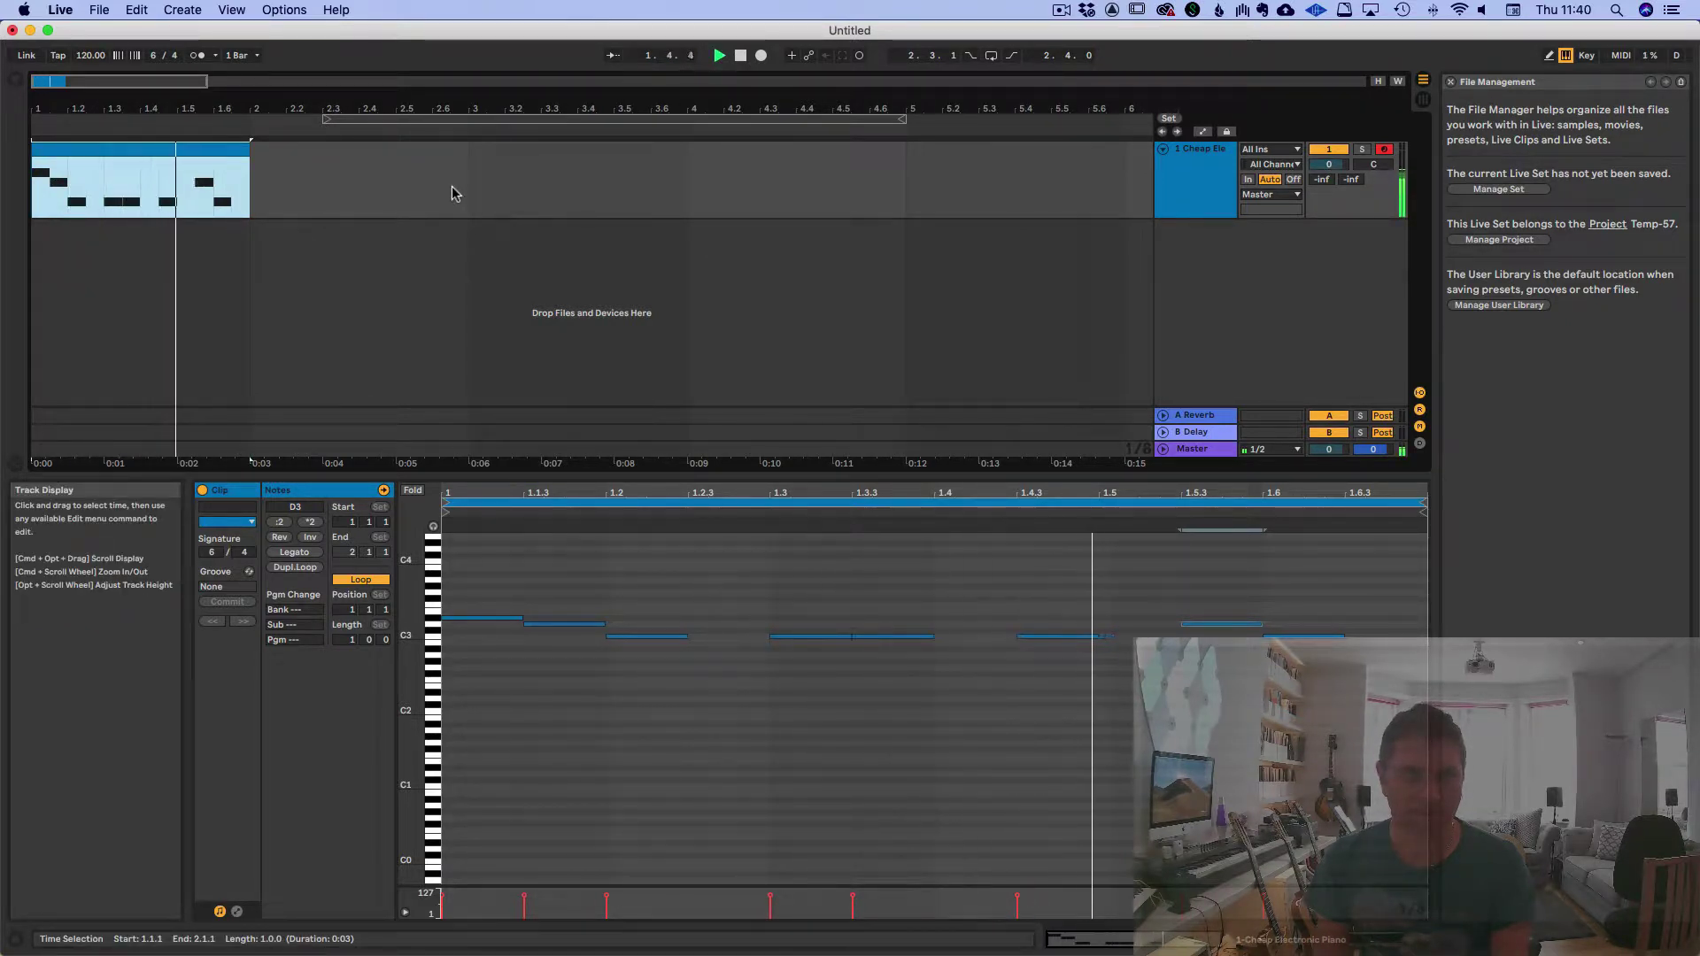
Lower the note at 1.3.3 to A#2, then play and stop the melody
{"action": "left_click", "coordinate": [897, 638]}
{"action": "left_click_drag", "start_coordinate": [897, 642], "coordinate": [900, 654]}
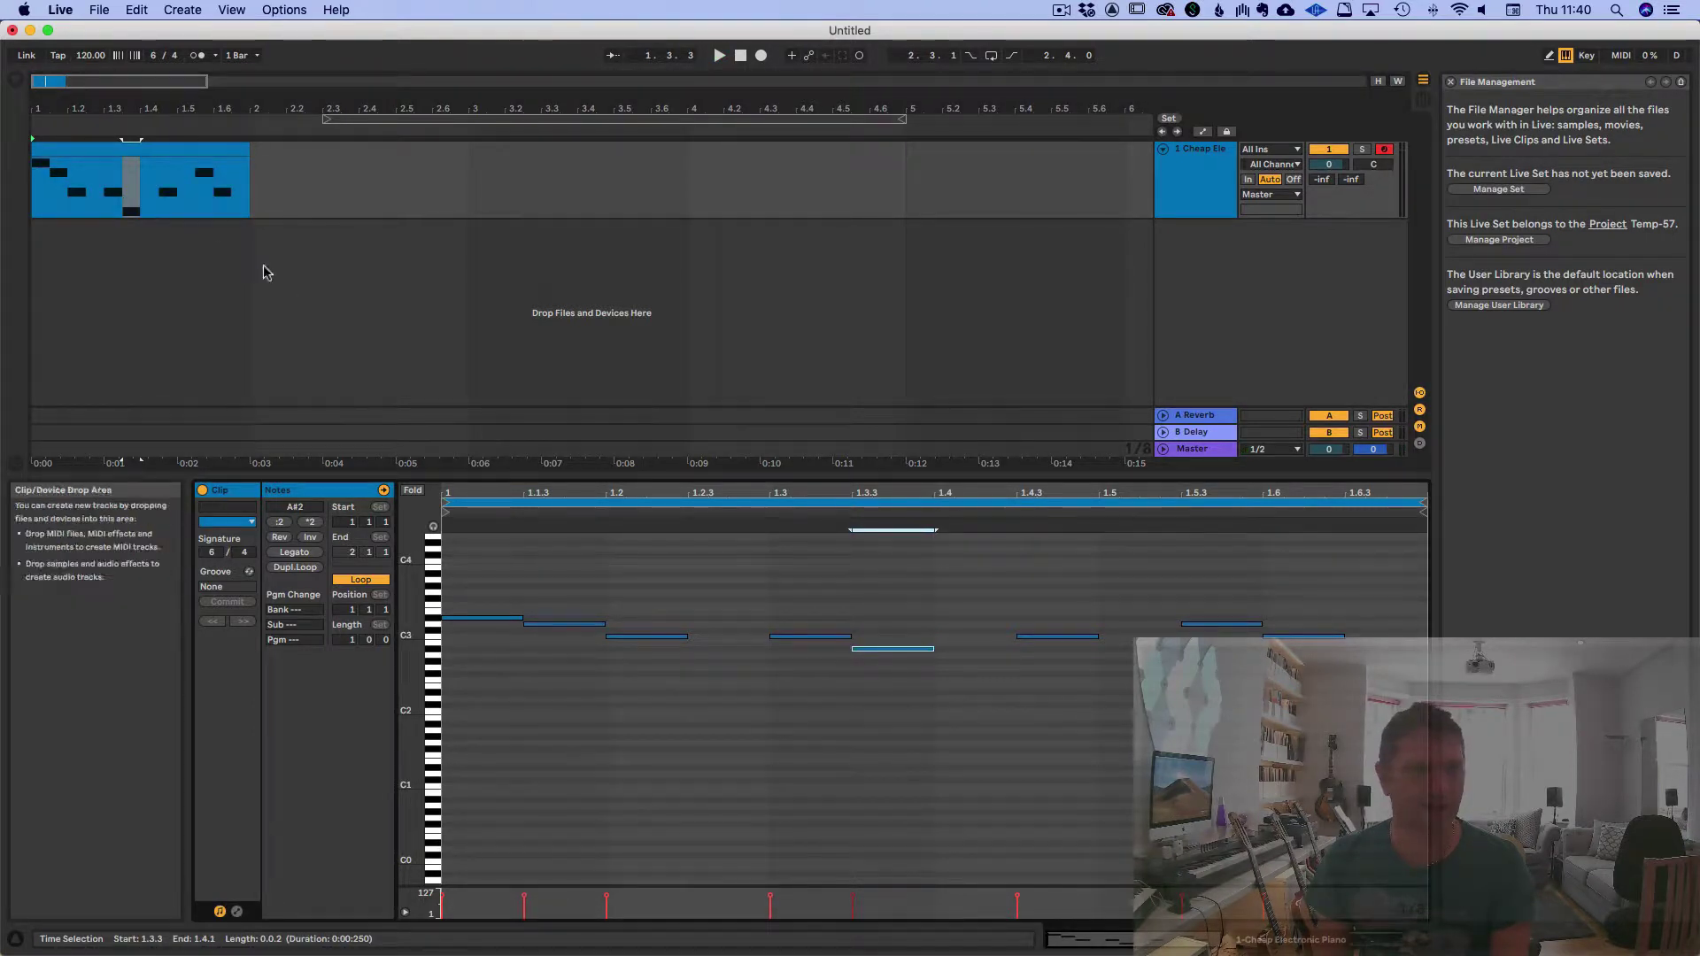
{"action": "left_click", "coordinate": [188, 148]}
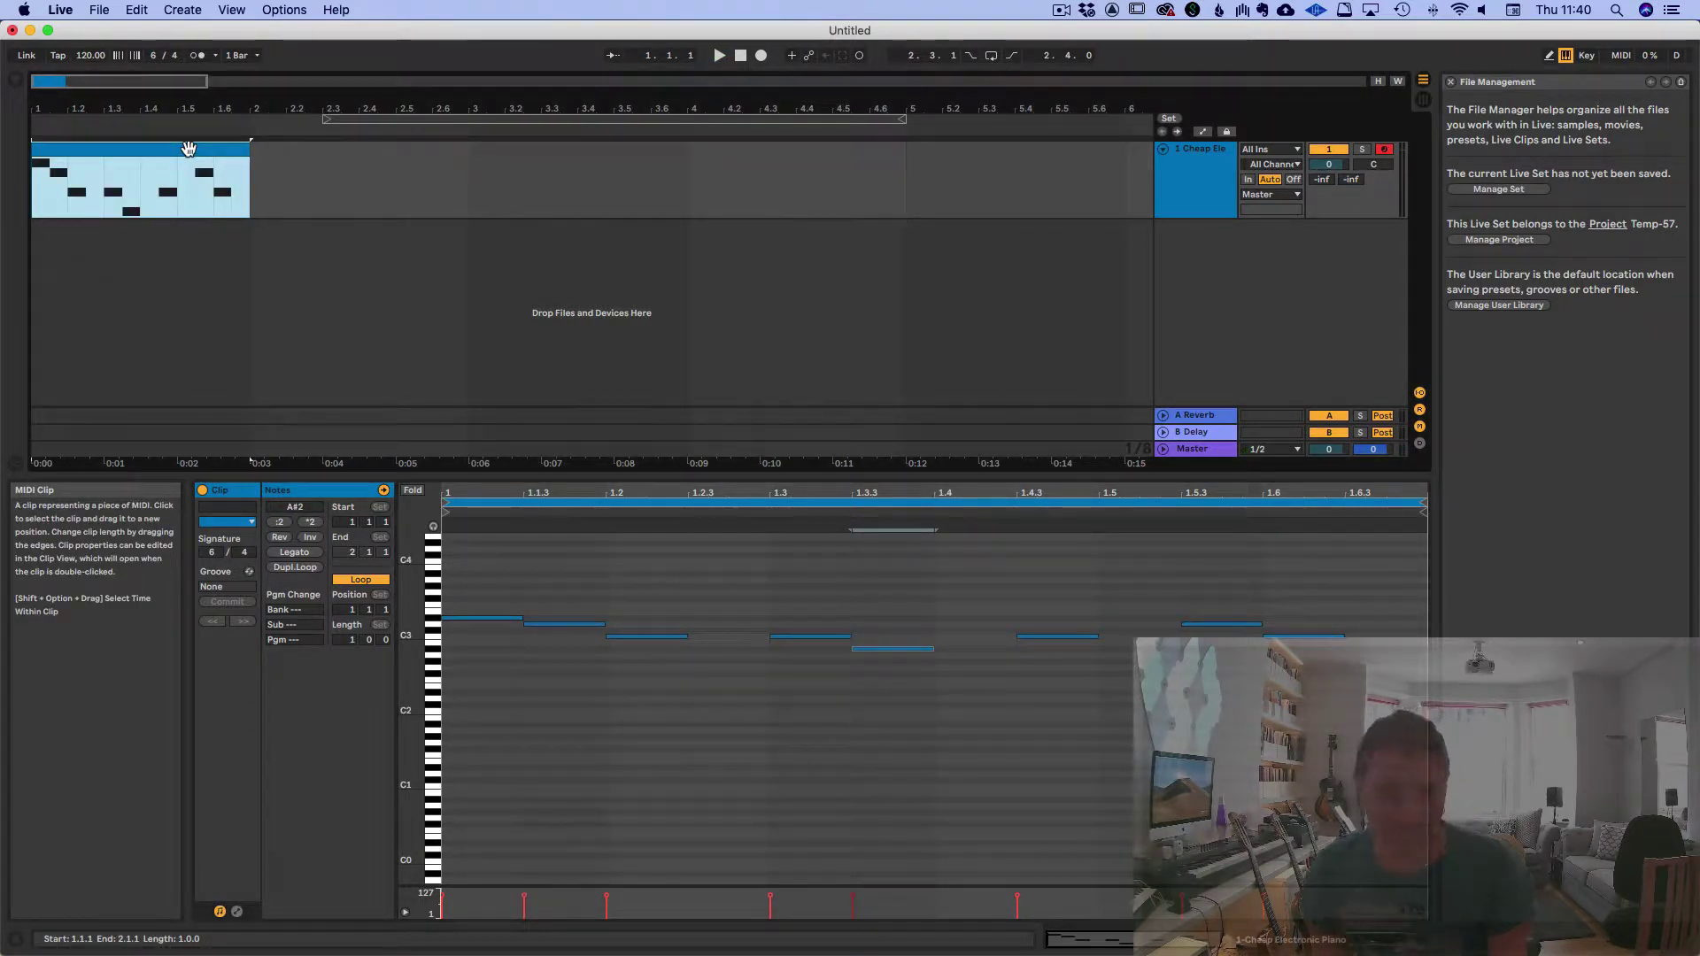
{"action": "left_click", "coordinate": [505, 493]}
{"action": "key", "text": "space"}
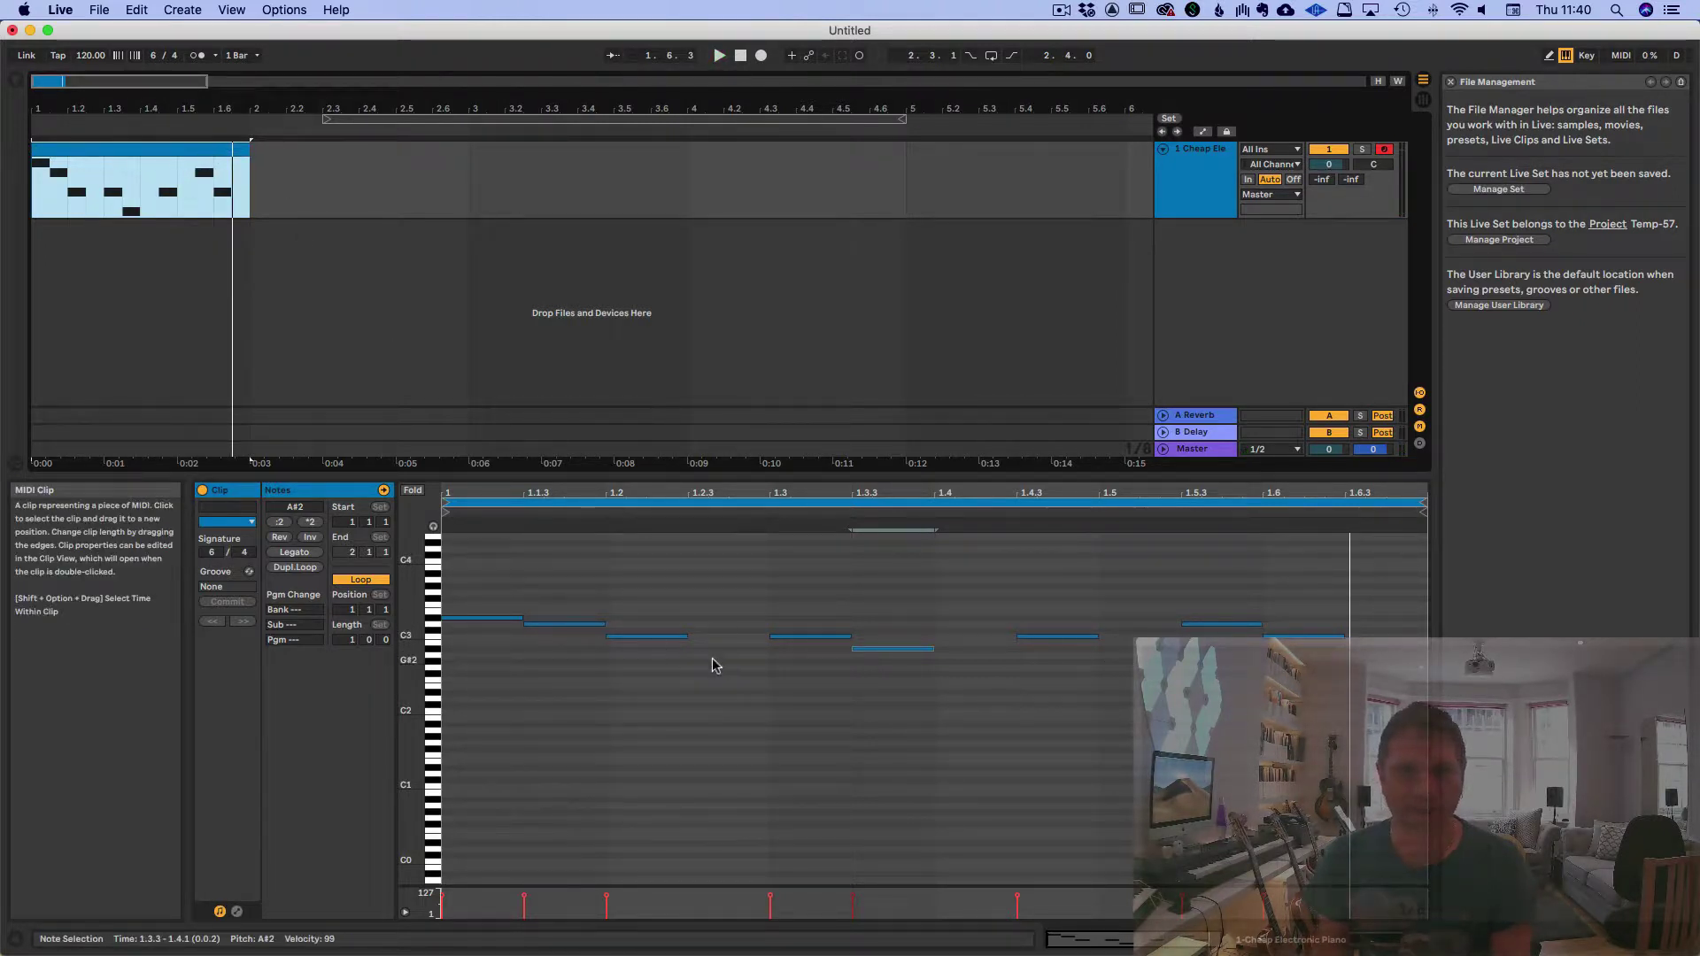
{"action": "left_click", "coordinate": [220, 136]}
{"action": "key", "text": "space"}
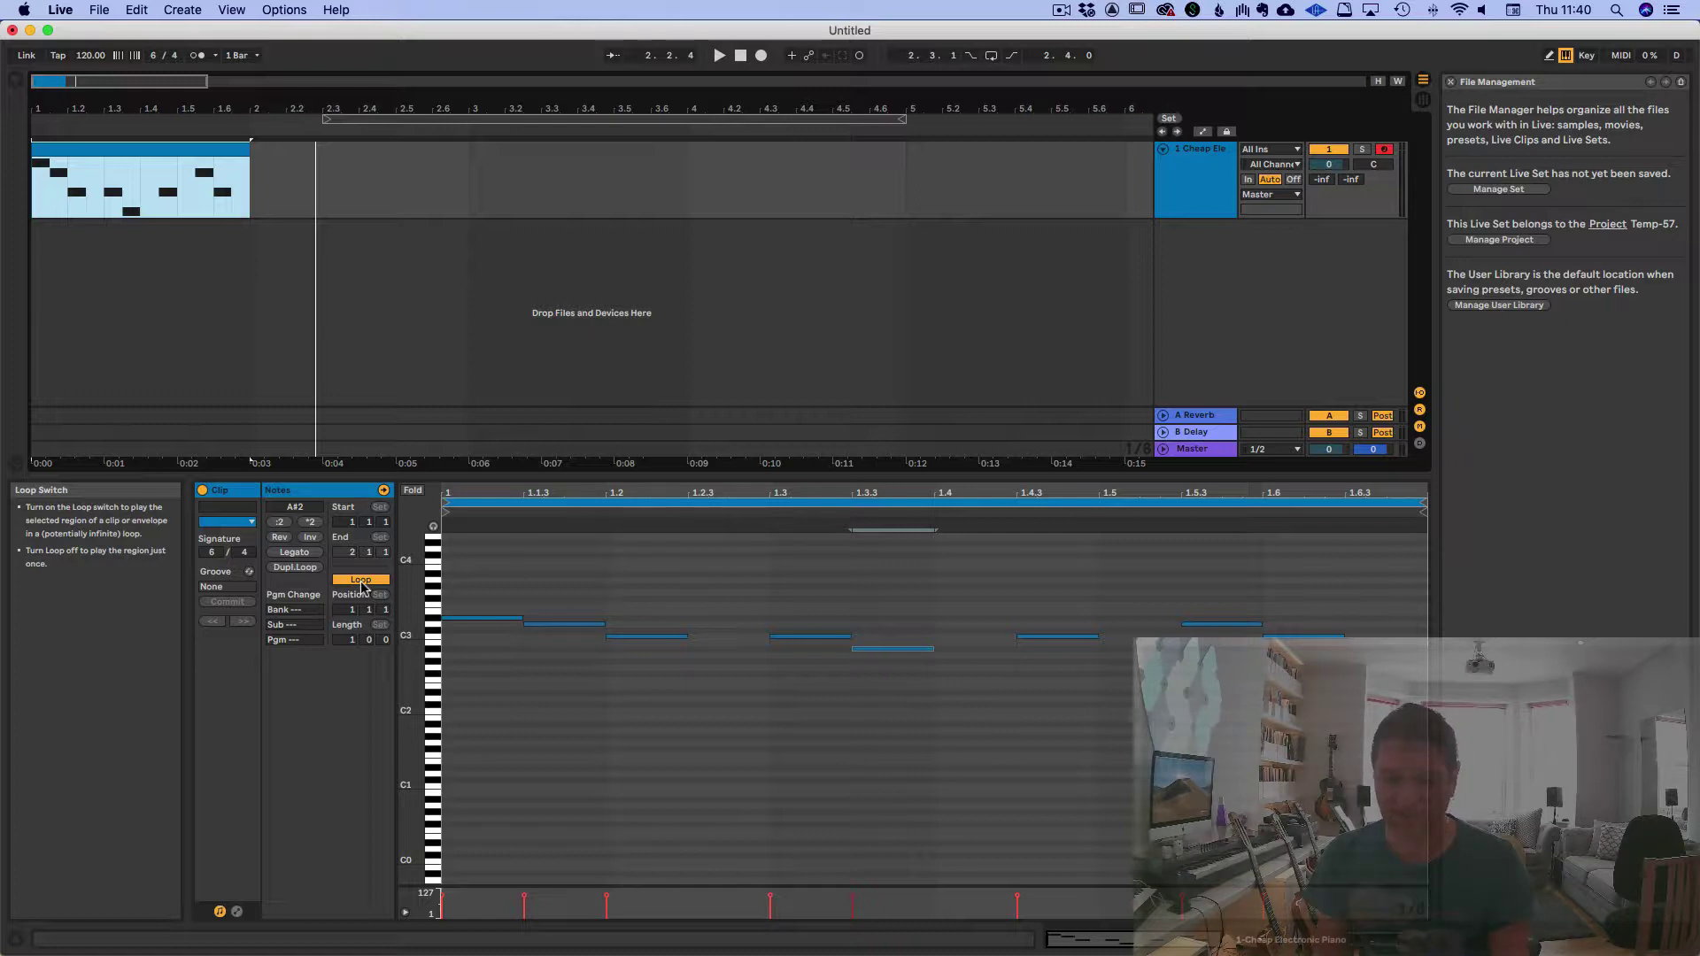
Zoom out, loop the clip out to bar 12, and audition the repeats
{"action": "left_click", "coordinate": [292, 181]}
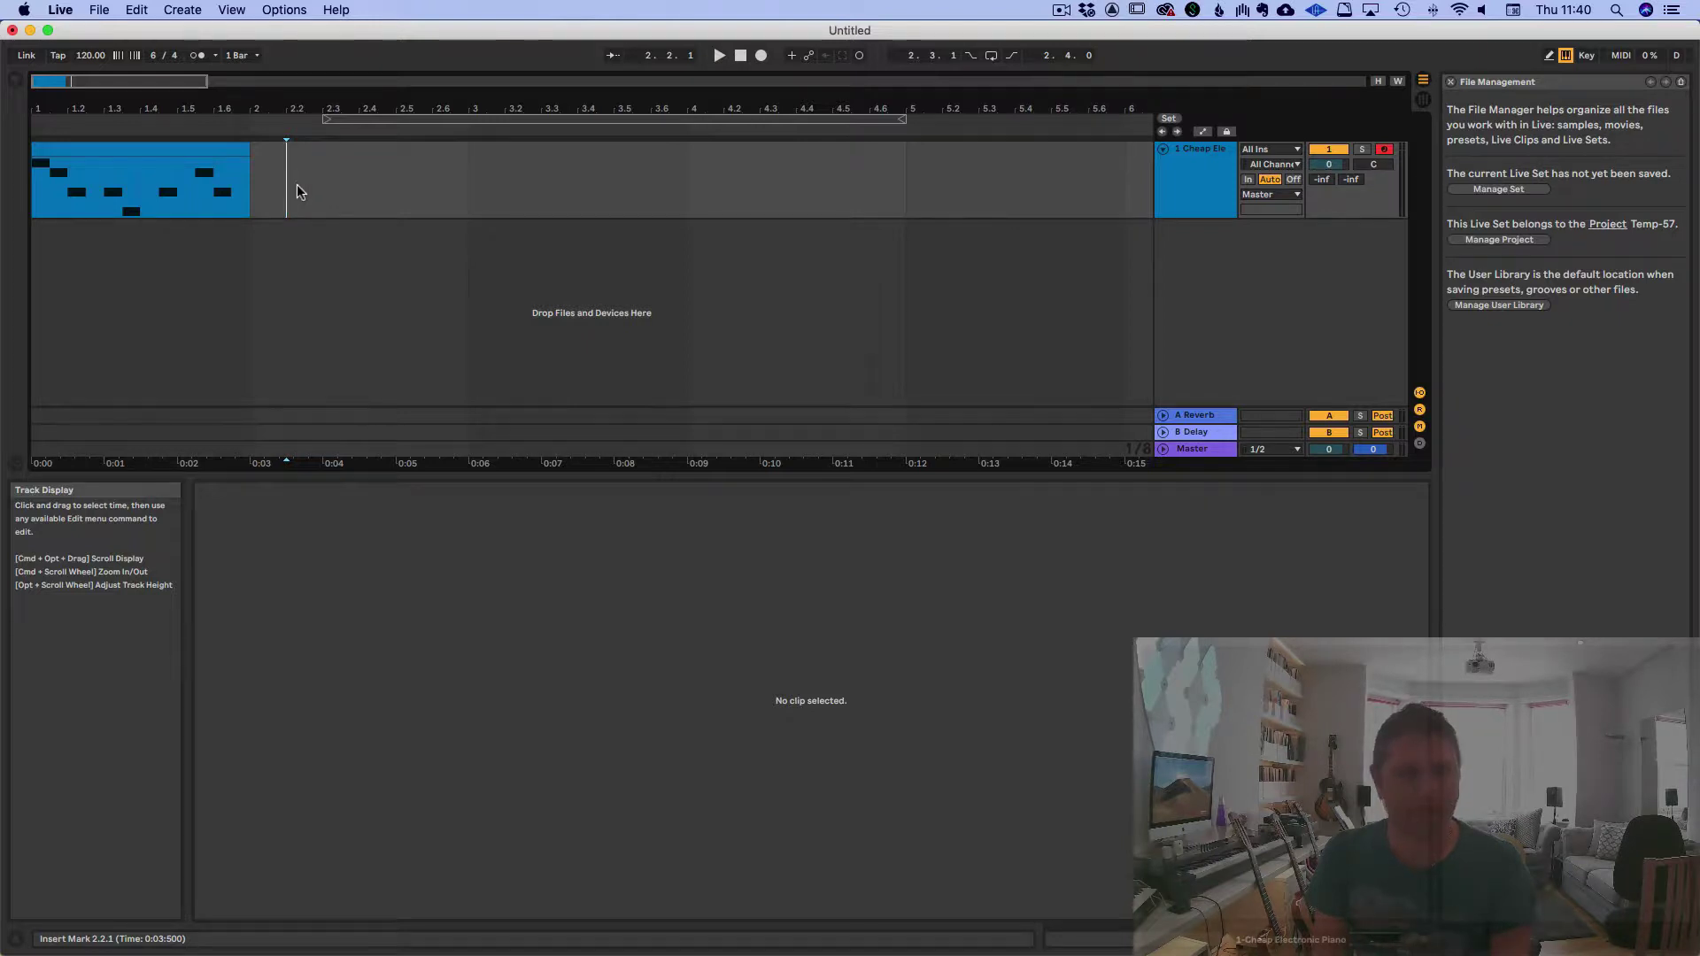
{"action": "key", "text": "minus"}
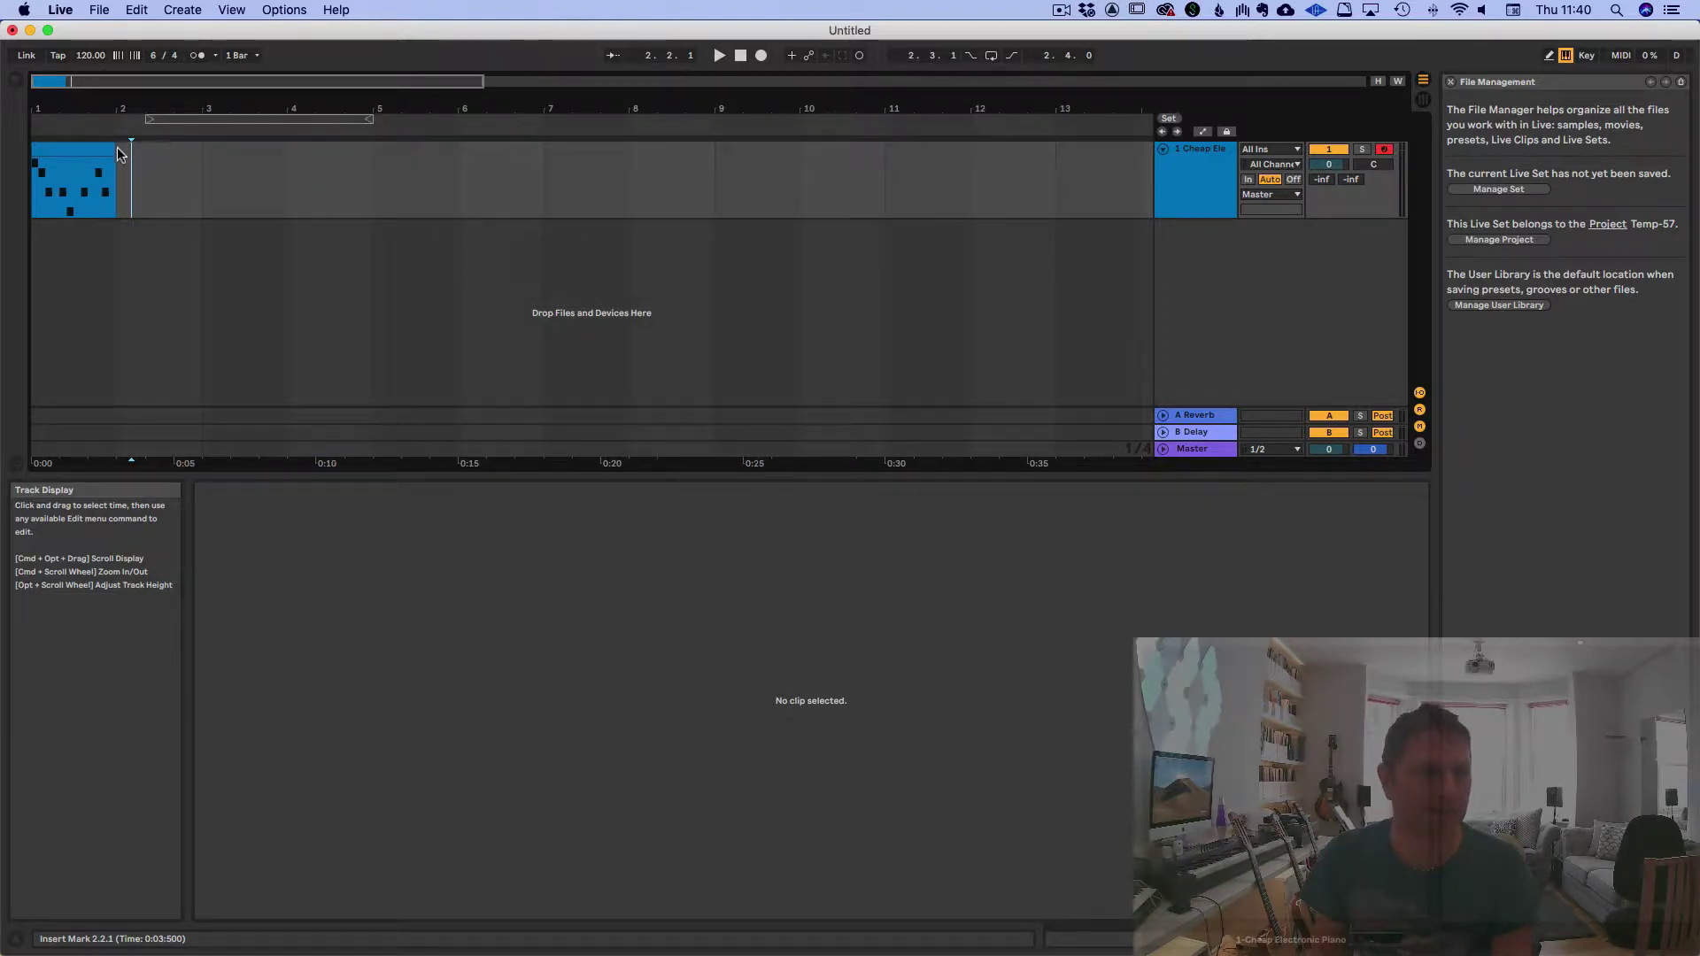
{"action": "left_click_drag", "start_coordinate": [117, 161], "coordinate": [974, 214]}
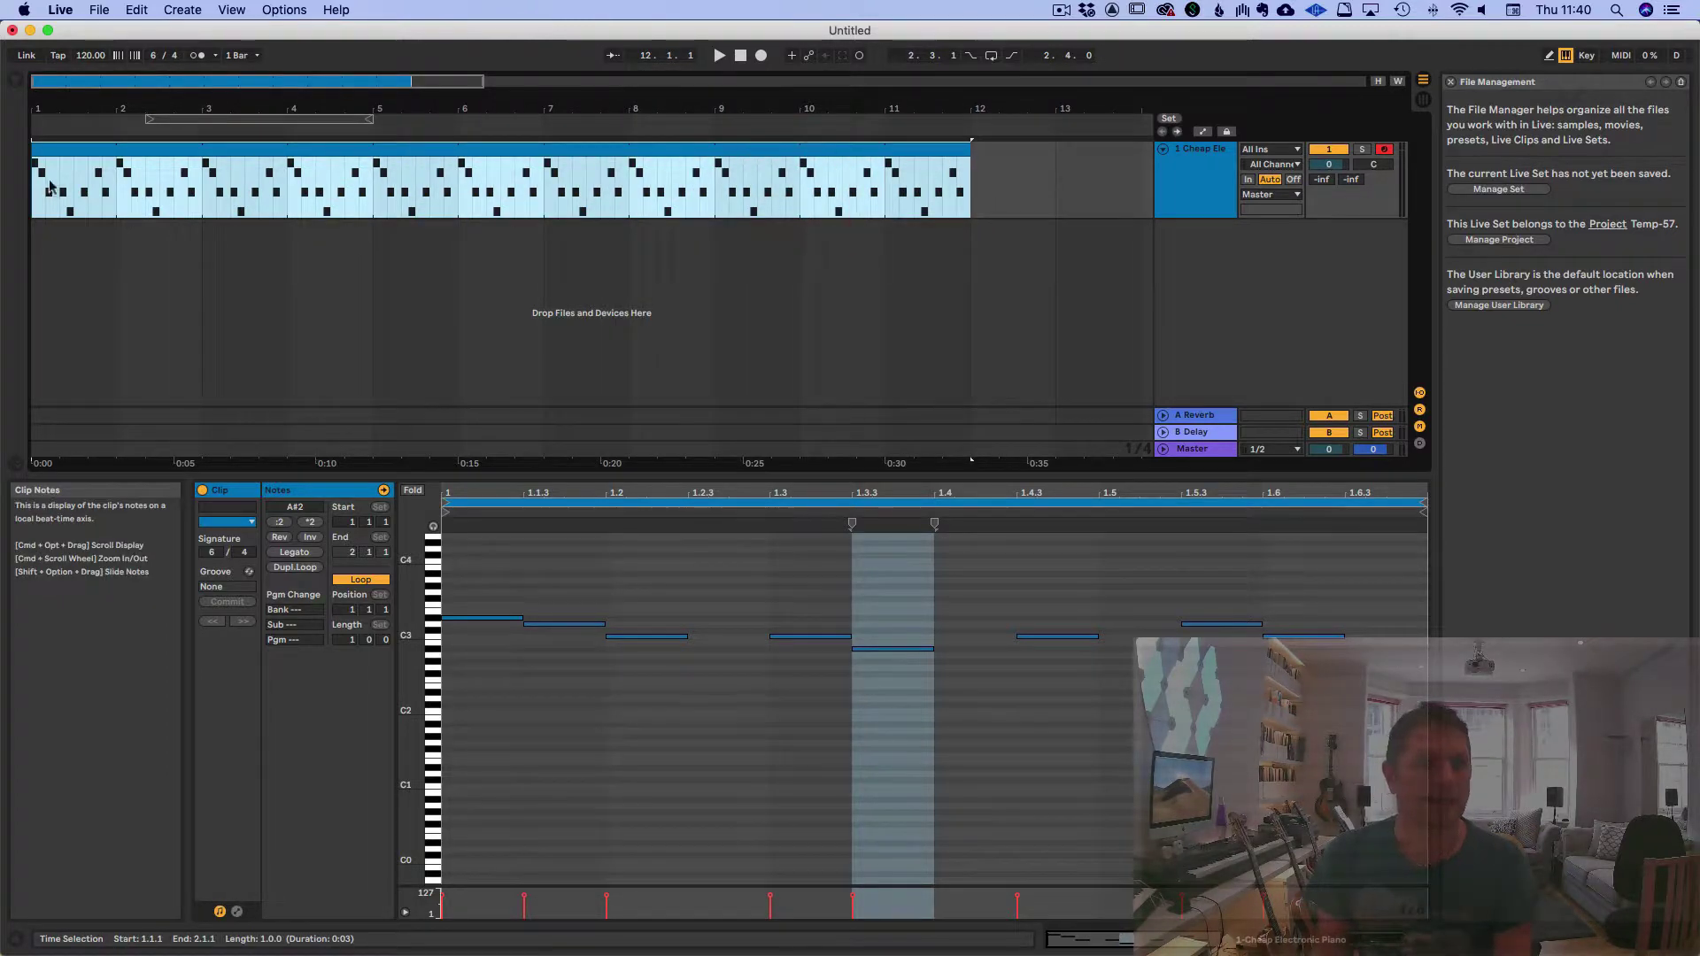
{"action": "left_click", "coordinate": [93, 134]}
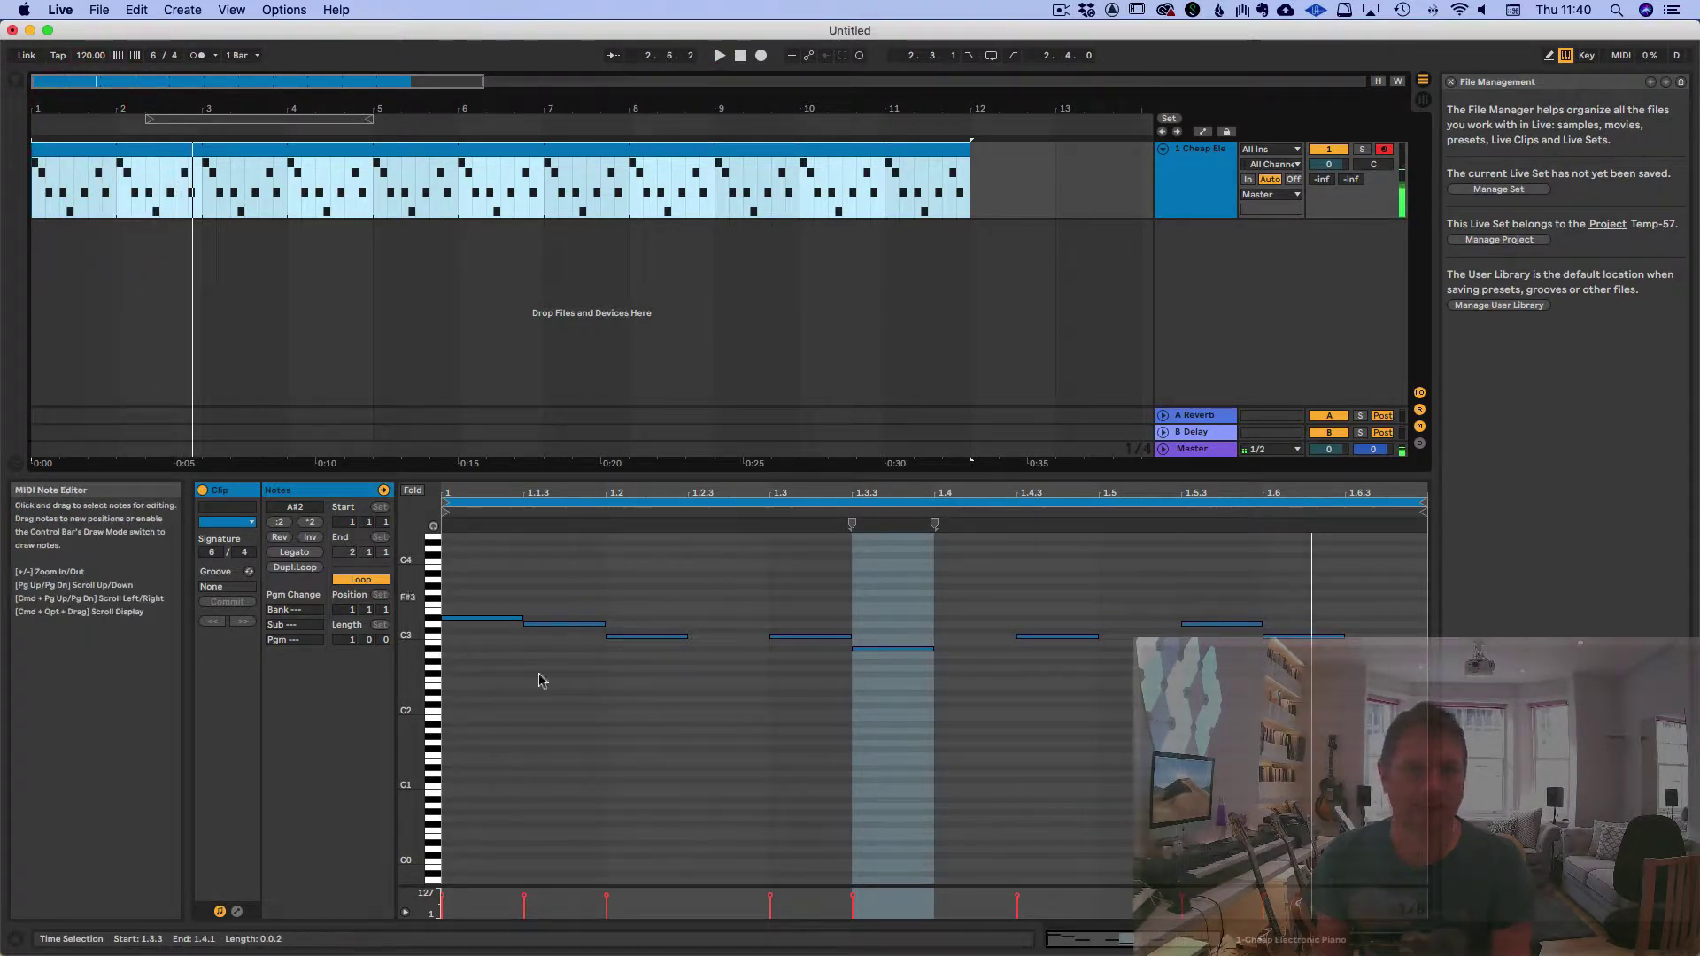
{"action": "key", "text": "space"}
Raise the C3 note at 1.3 to D3 and play from the start
{"action": "left_click", "coordinate": [884, 627]}
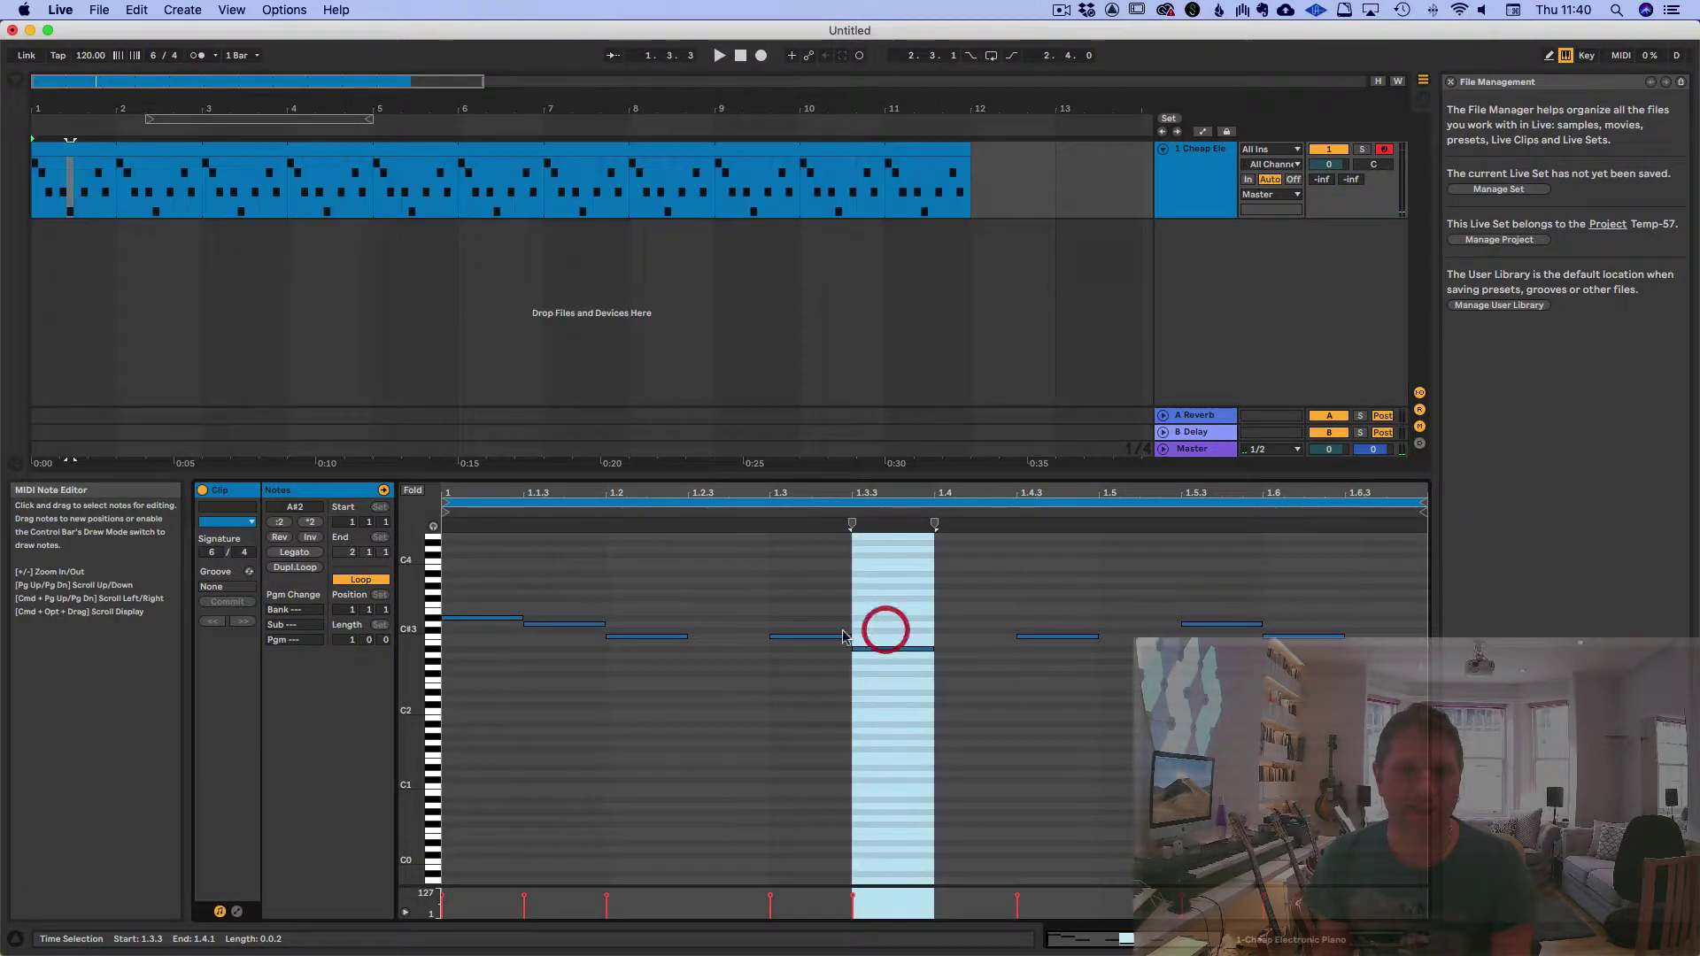
{"action": "left_click", "coordinate": [832, 638]}
{"action": "key", "text": "Up"}
{"action": "key", "text": "Up"}
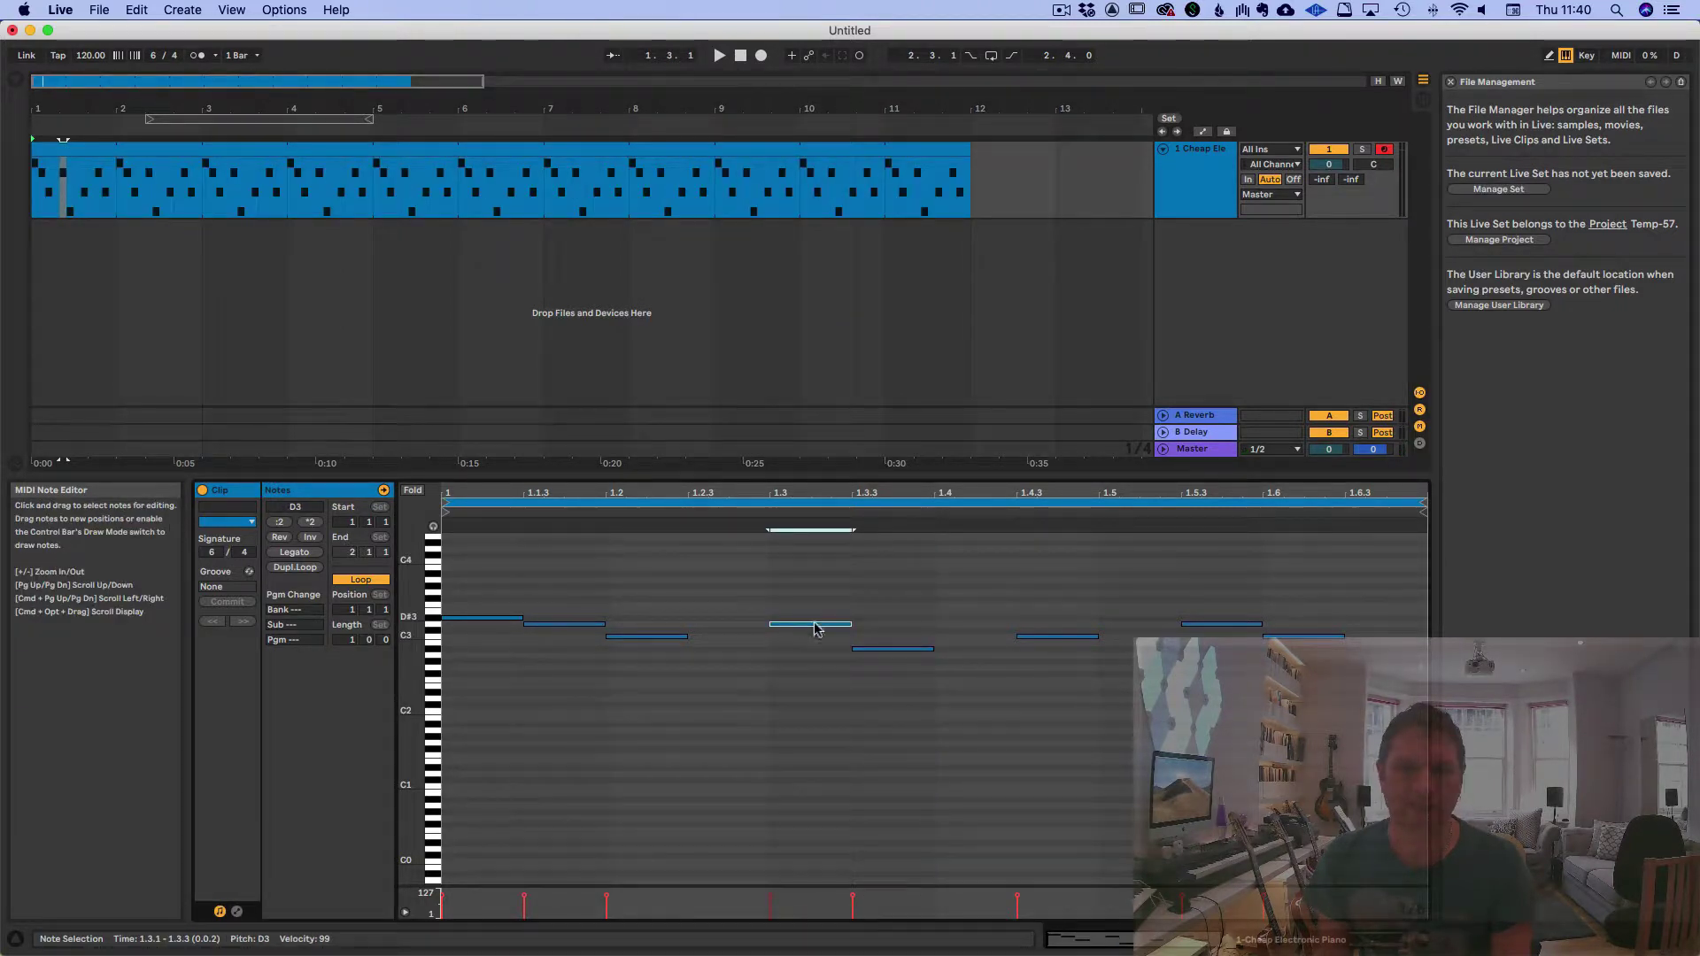
{"action": "left_click", "coordinate": [92, 132]}
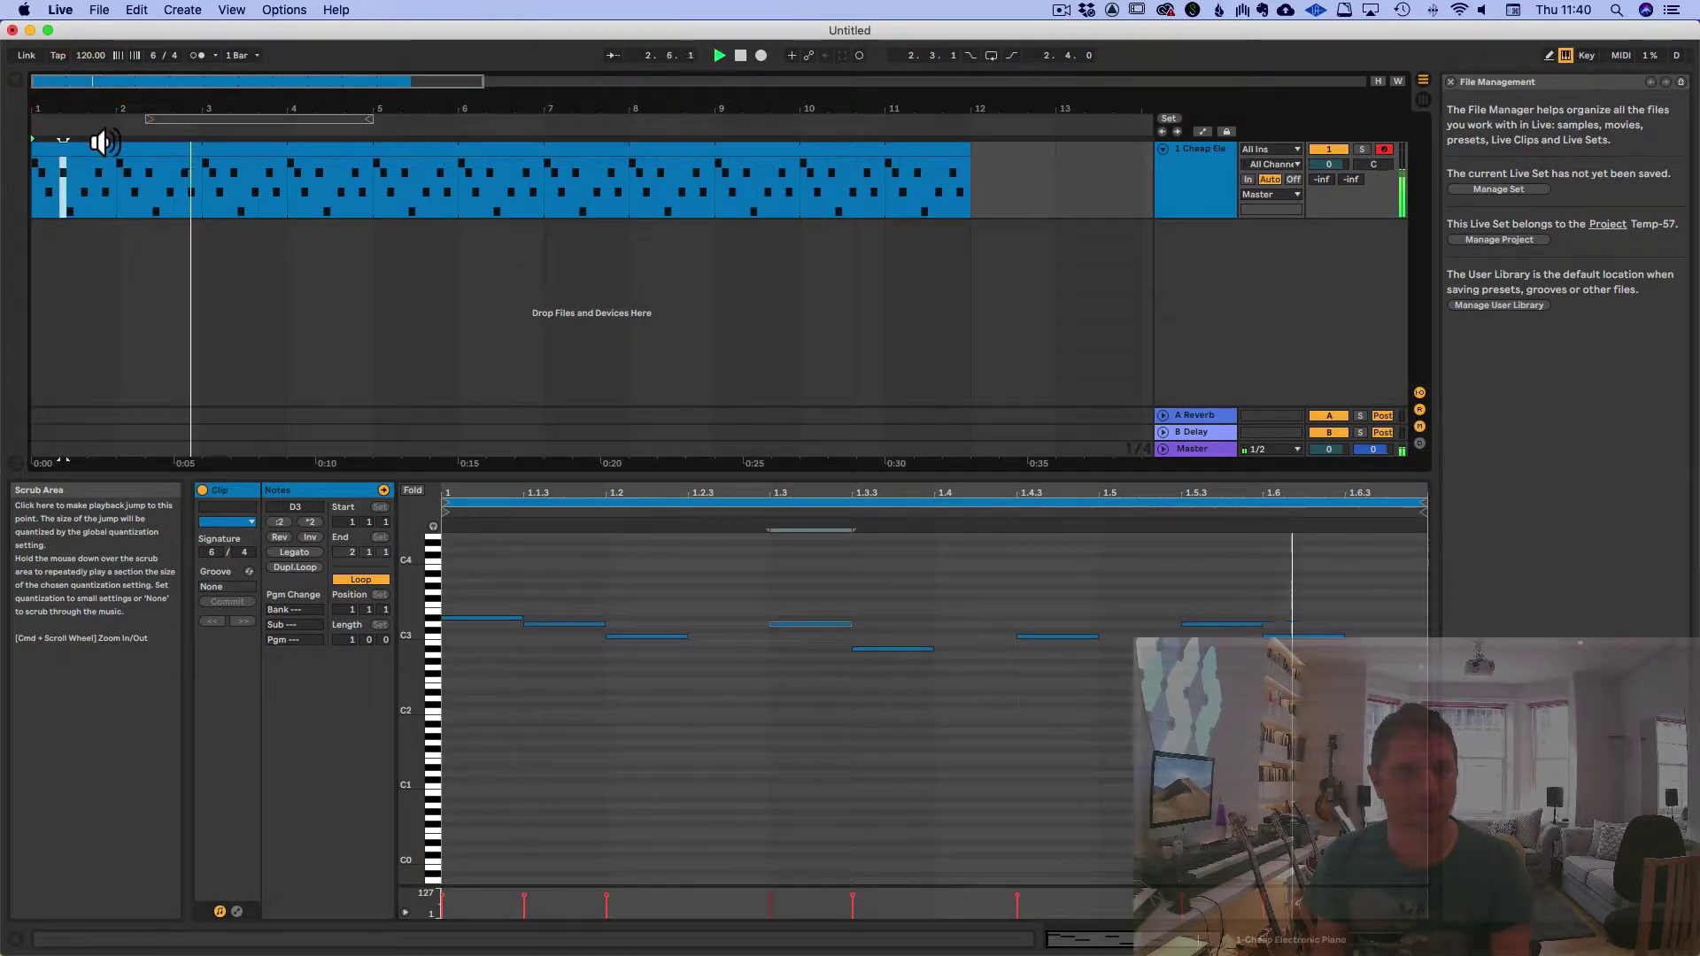
Set the tempo to 180 BPM and audition it with play and stop
{"action": "left_click", "coordinate": [740, 55]}
{"action": "mouse_move", "coordinate": [90, 55]}
{"action": "left_mouse_down"}
{"action": "mouse_move", "coordinate": [91, 15]}
{"action": "mouse_move", "coordinate": [91, 54]}
{"action": "left_mouse_up"}
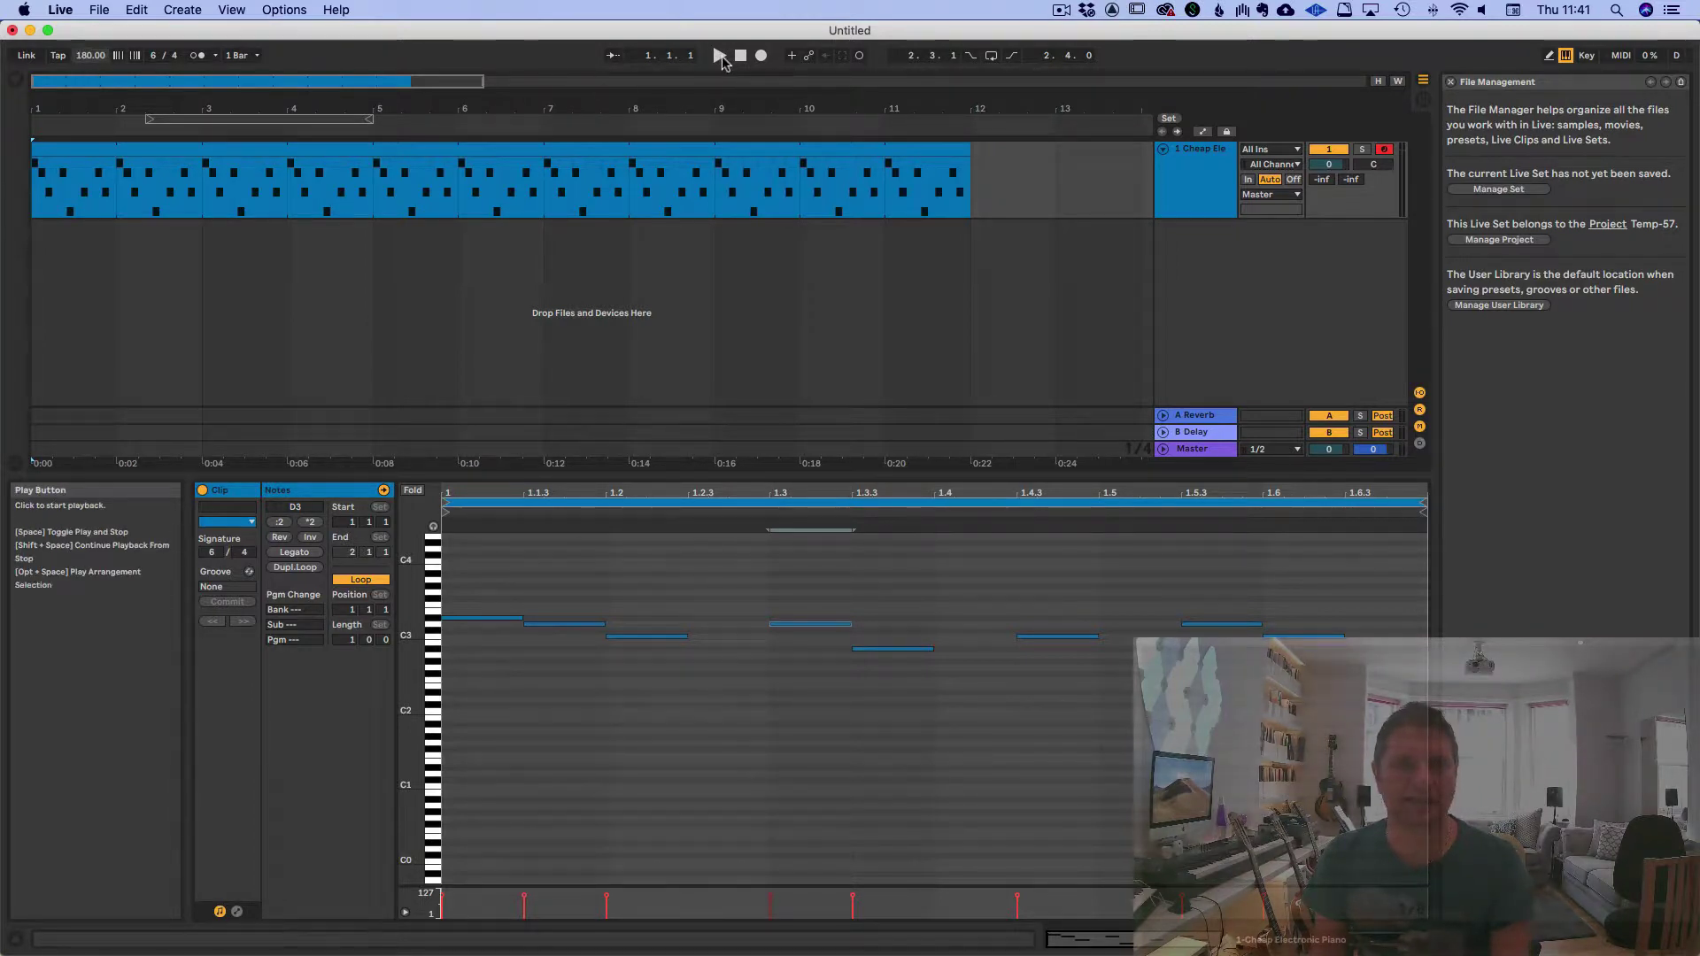
{"action": "left_click", "coordinate": [719, 55]}
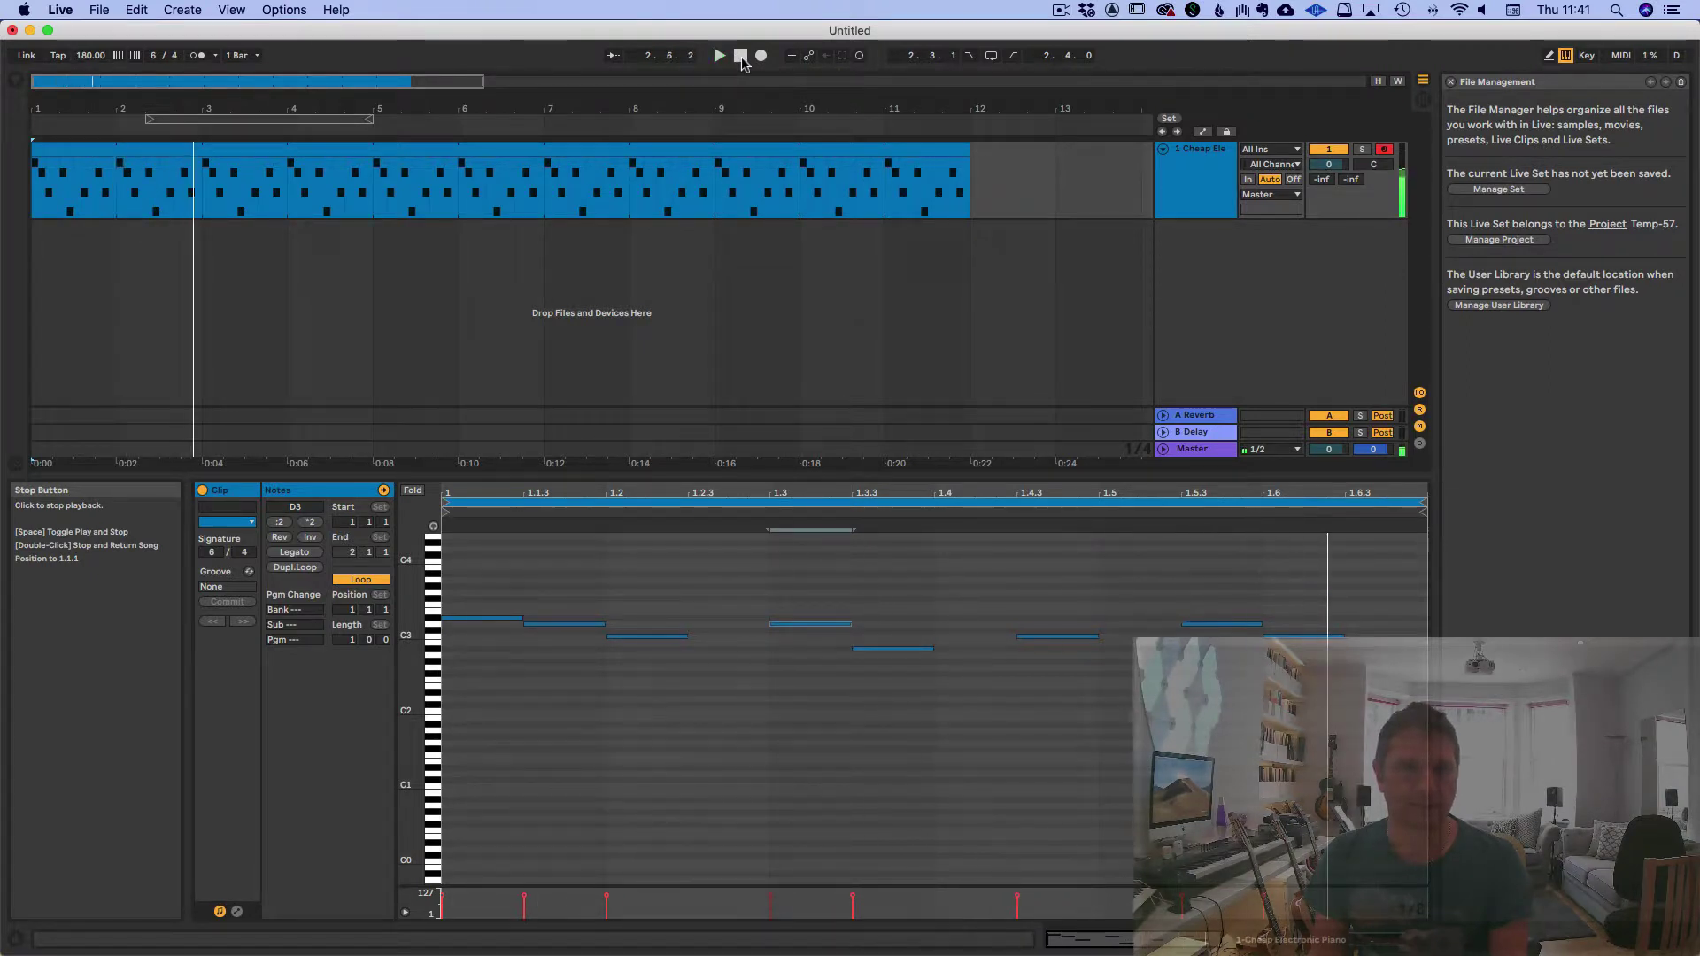
{"action": "left_click", "coordinate": [741, 56]}
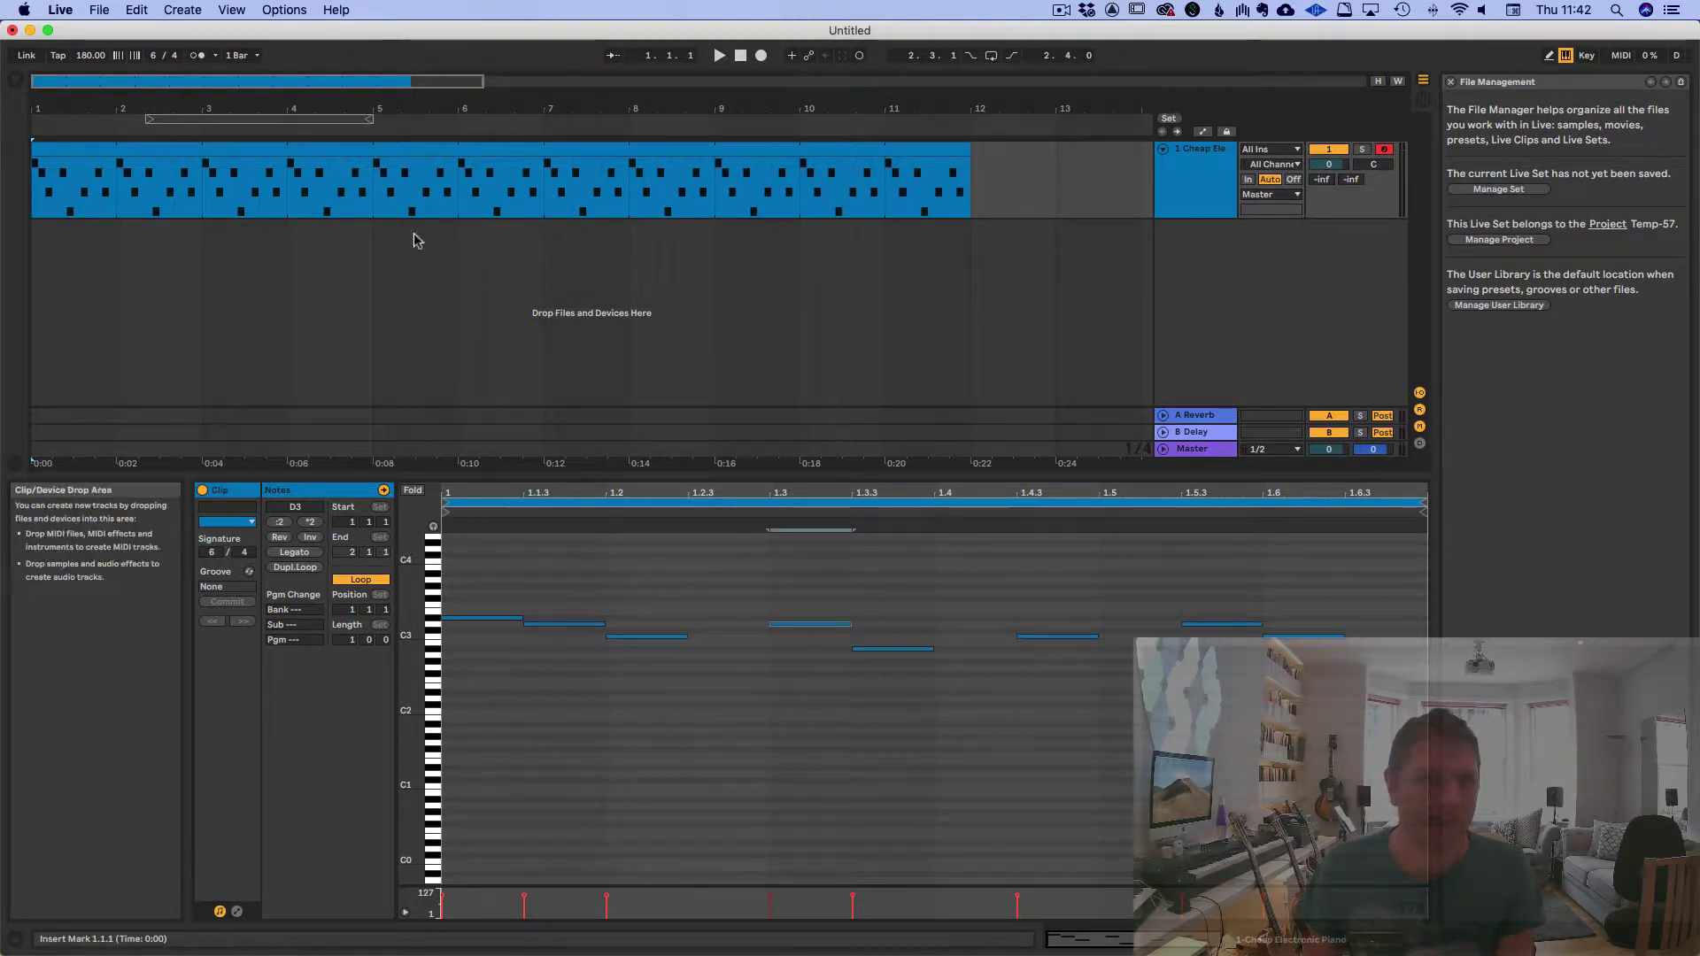
Duplicate track 1 with its looping clip as 2 Cheap Electronic Piano, then start playback
{"action": "left_click", "coordinate": [1206, 159]}
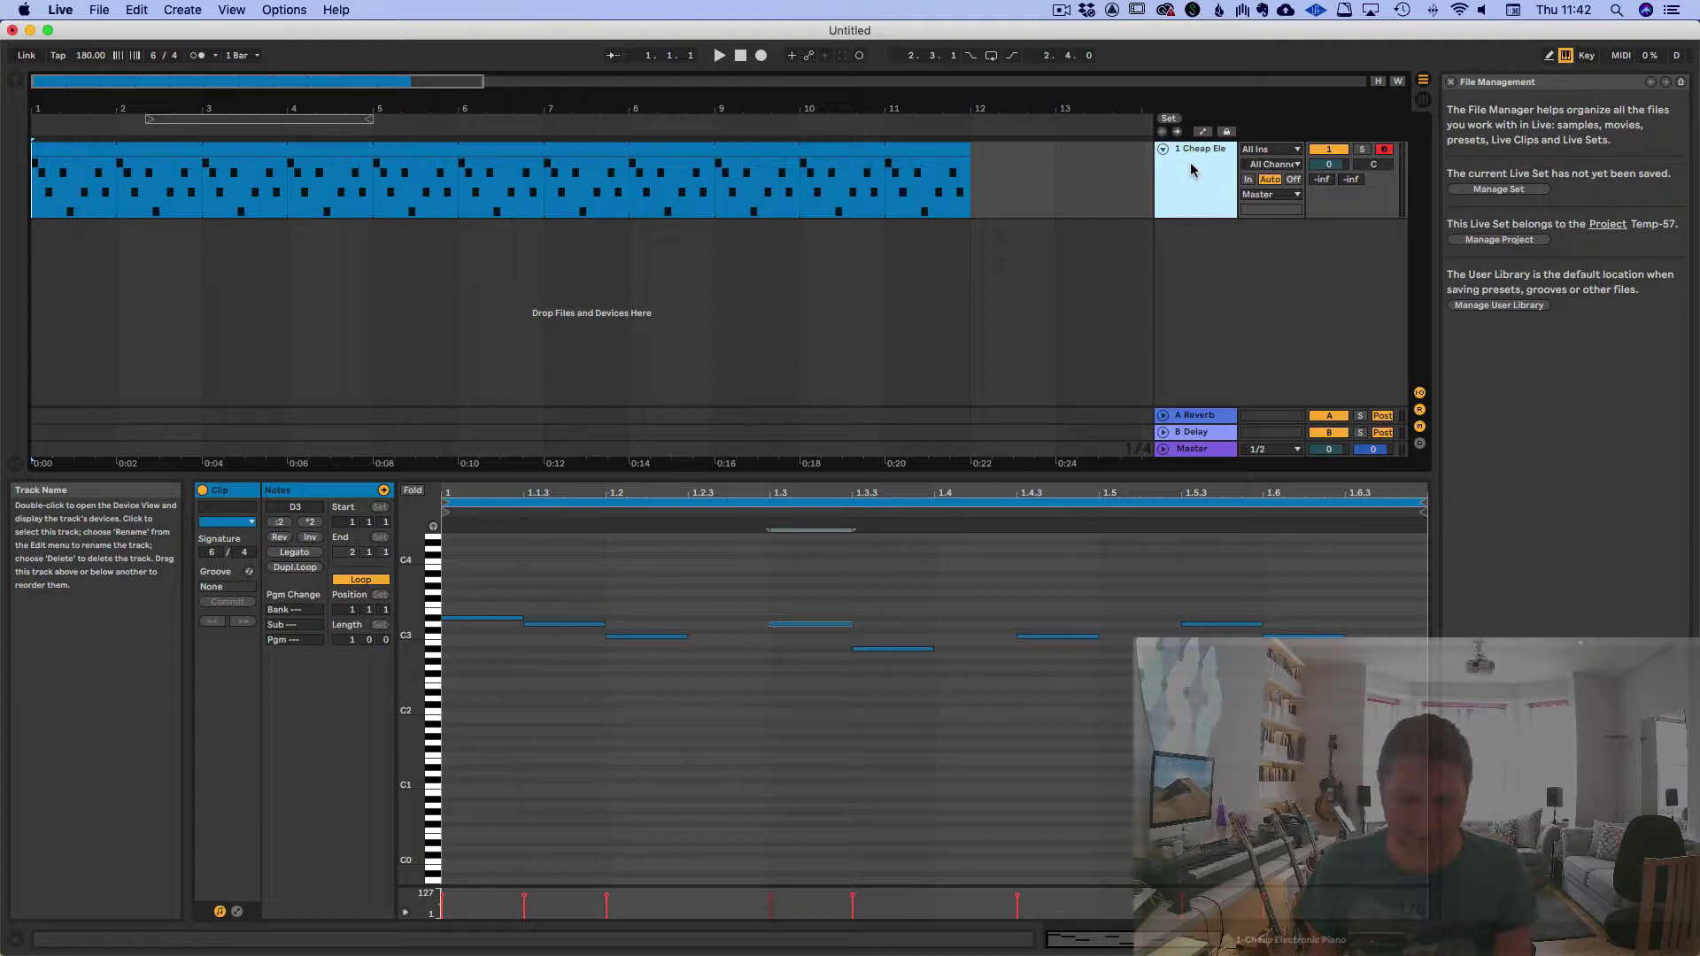
{"action": "key", "text": "super+d"}
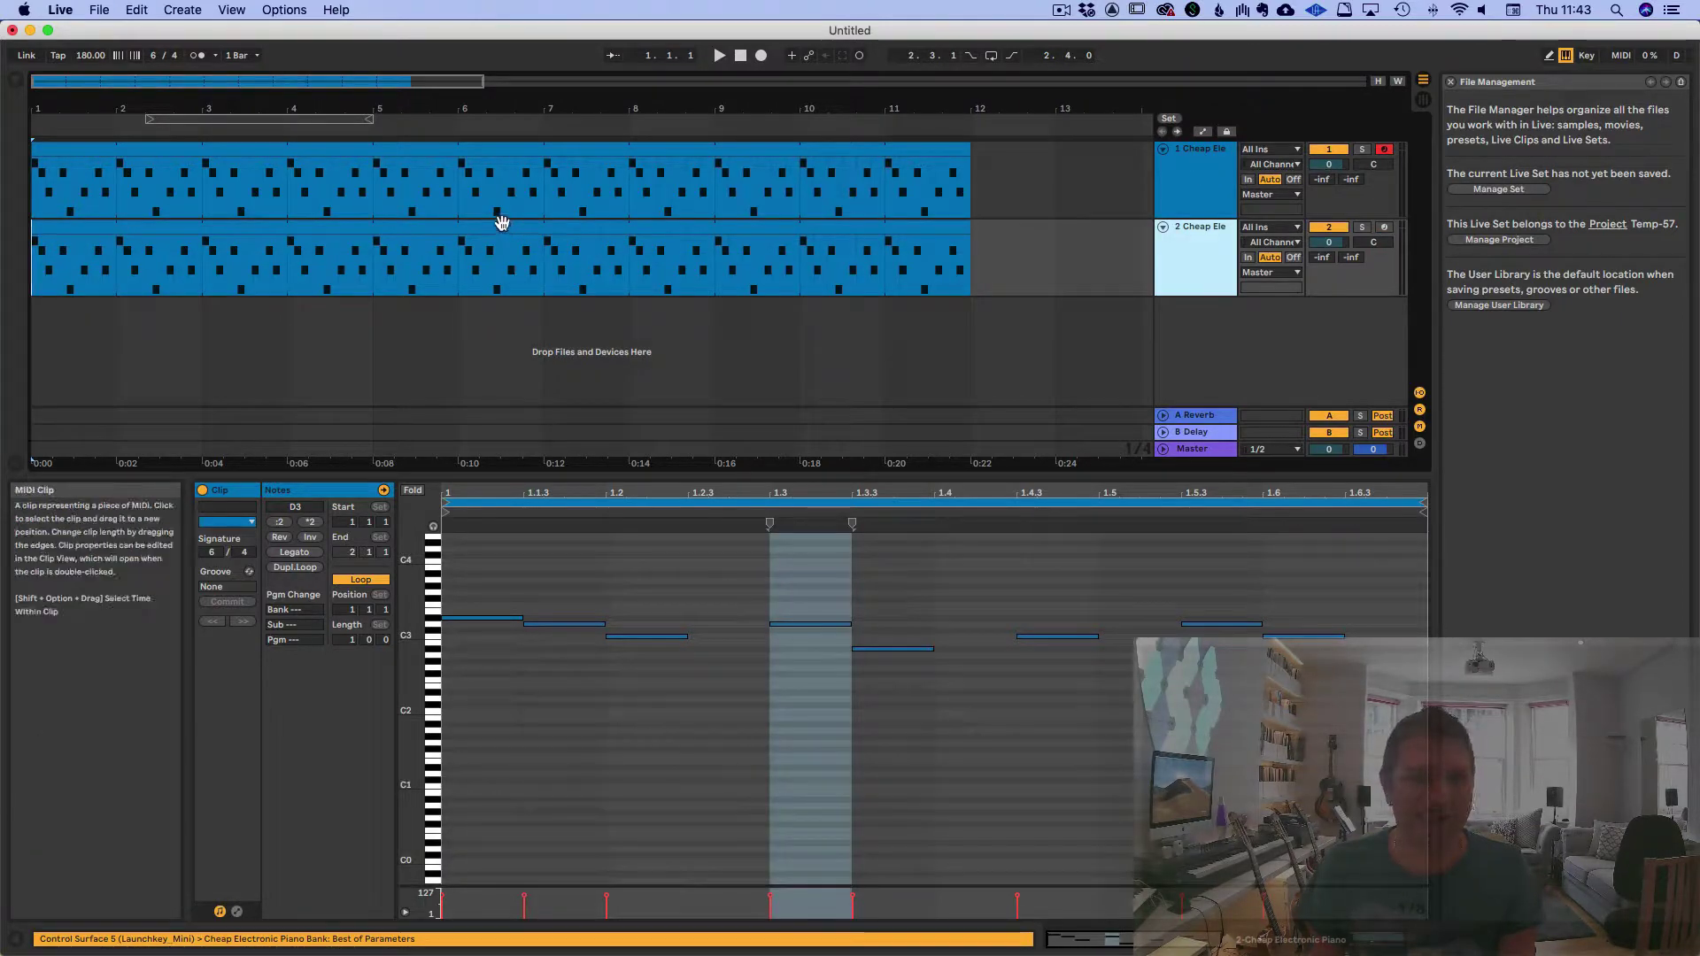
{"action": "key", "text": "space"}
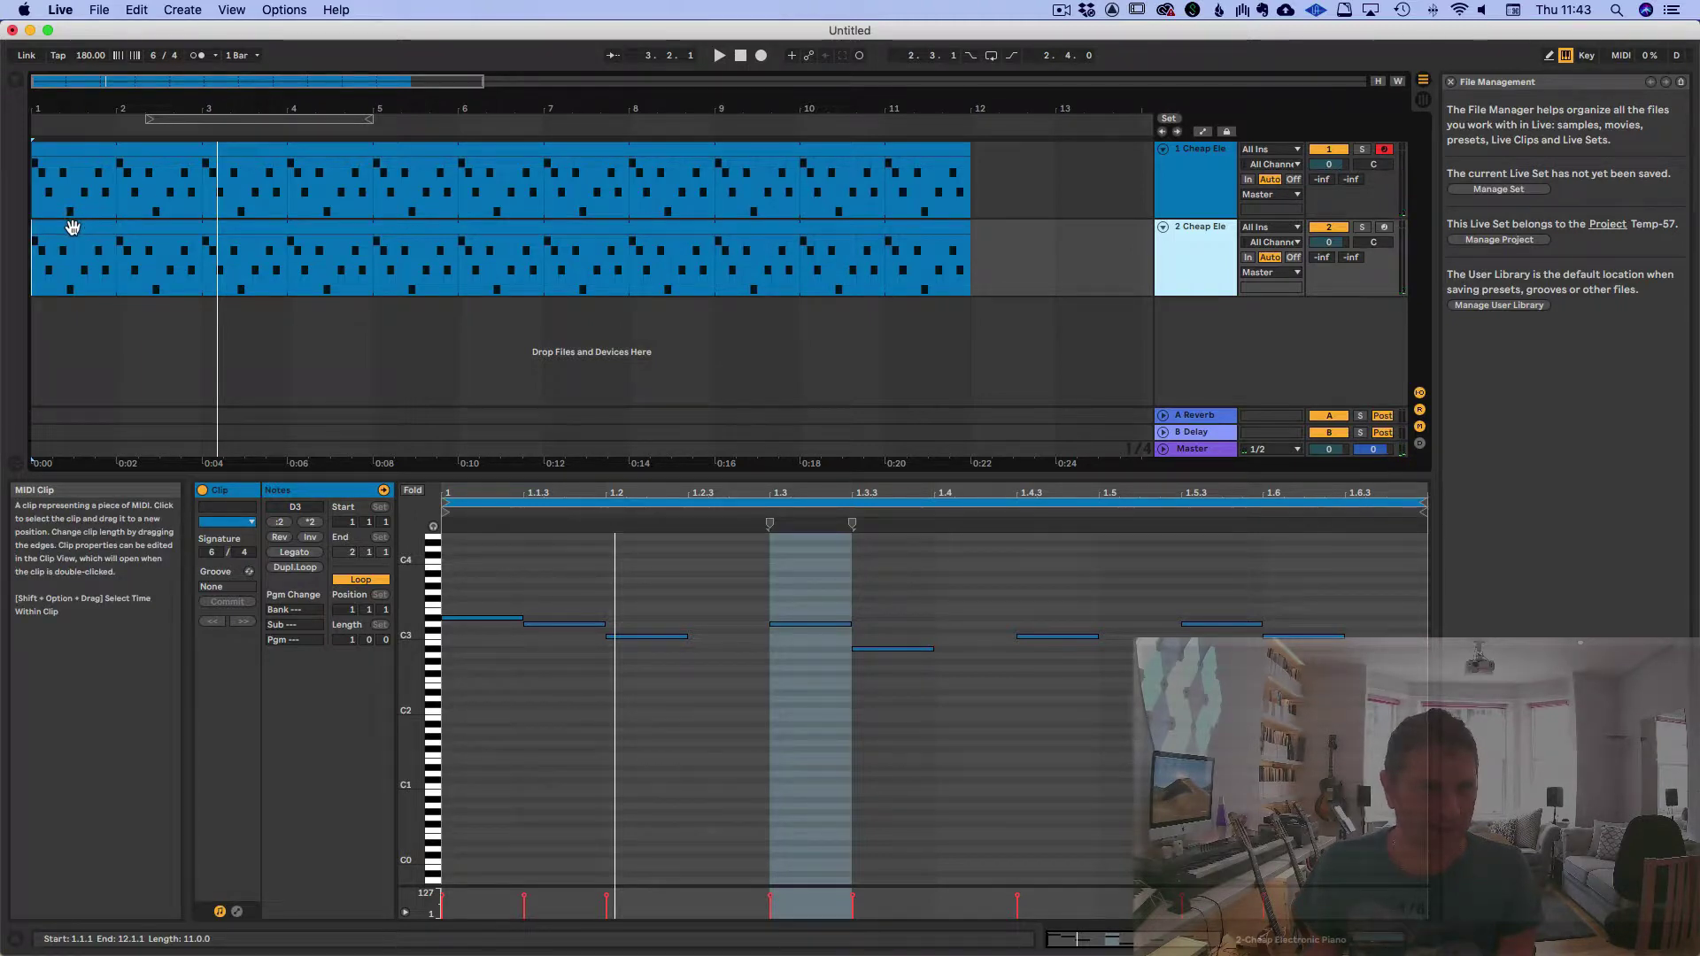
{"action": "left_click_drag", "start_coordinate": [74, 232], "coordinate": [417, 252]}
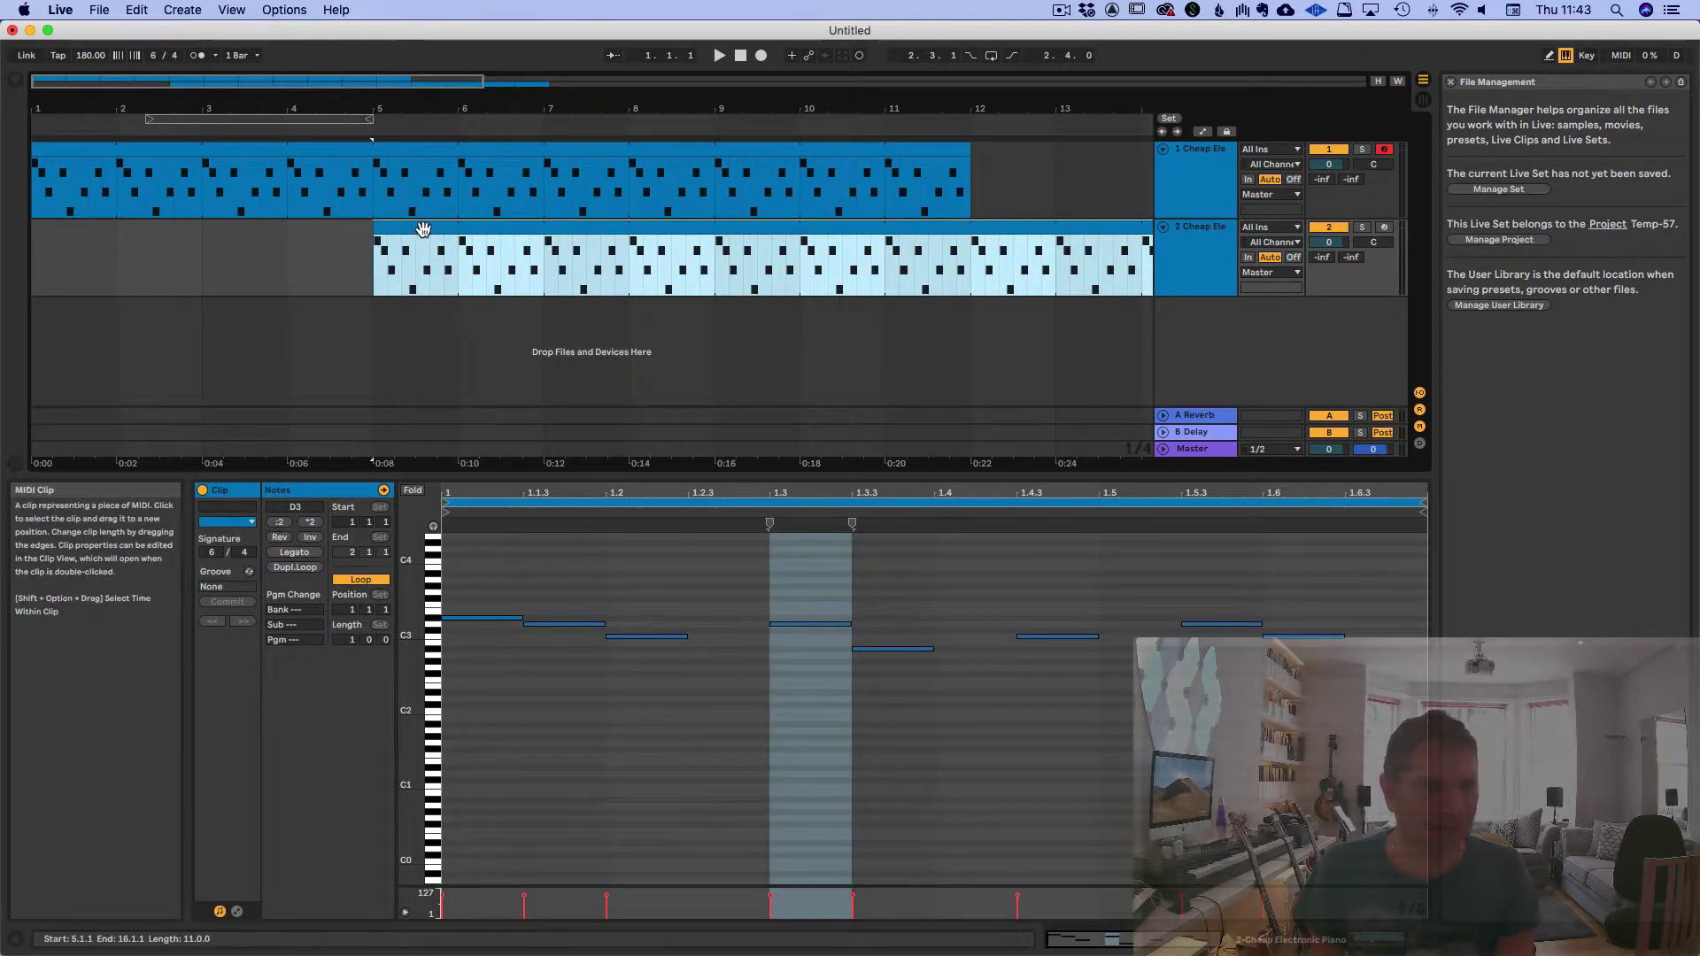
{"action": "left_click_drag", "start_coordinate": [419, 239], "coordinate": [78, 237]}
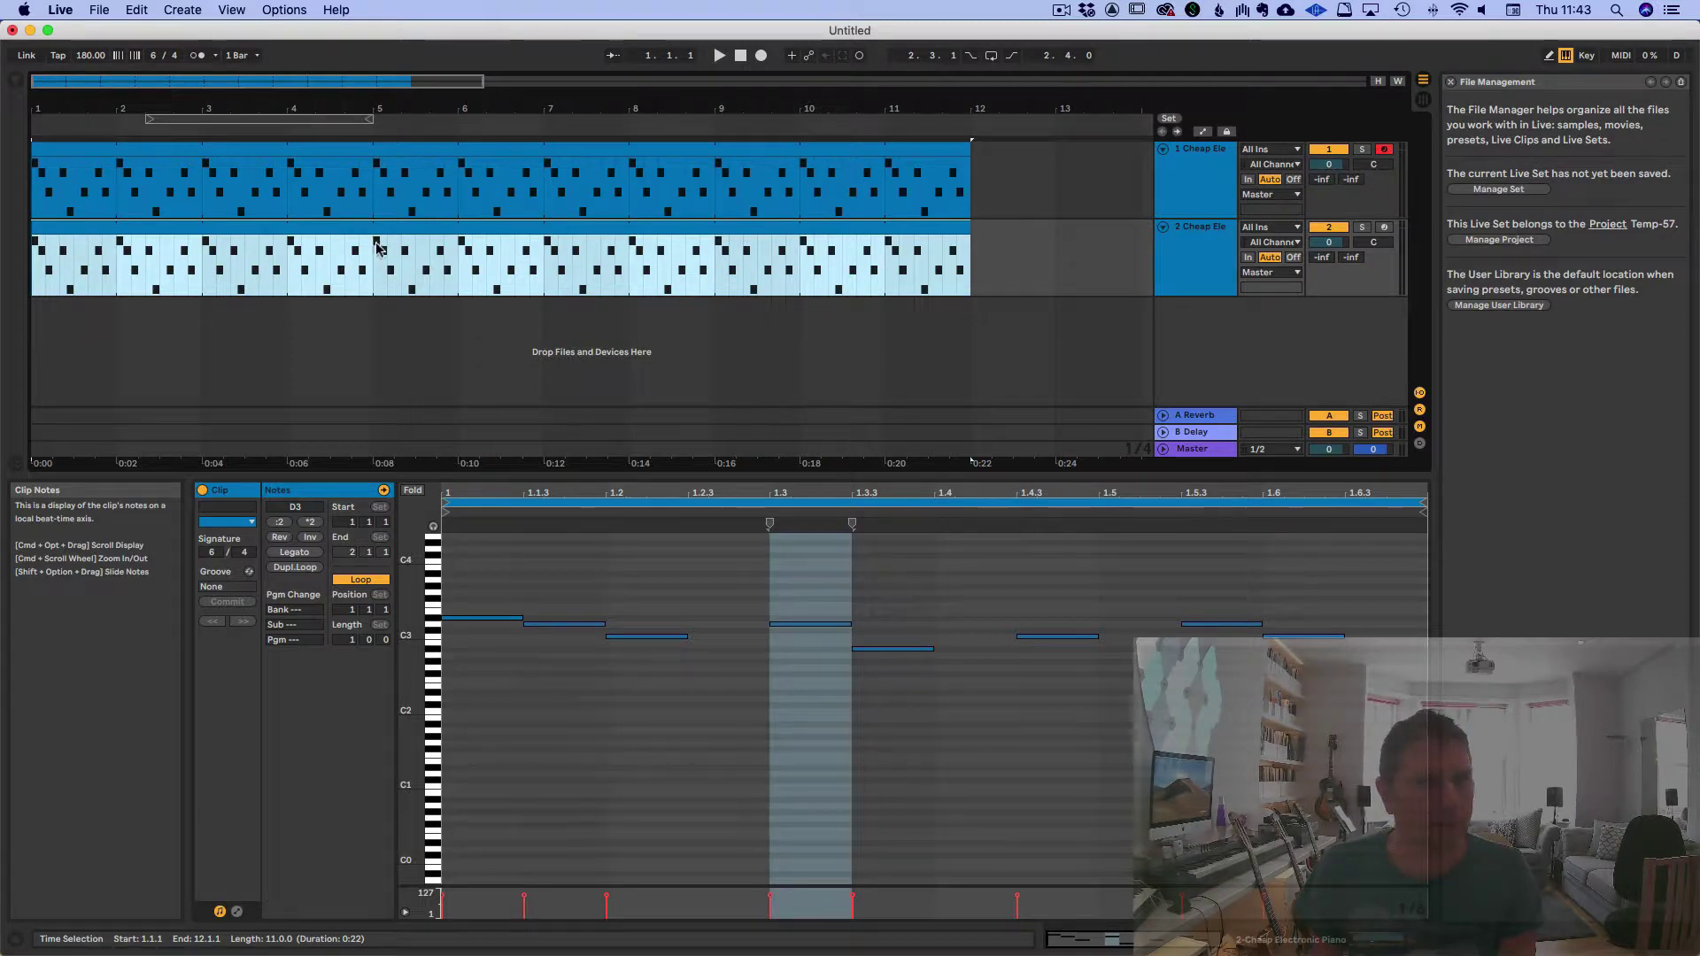
{"action": "left_click", "coordinate": [1206, 242]}
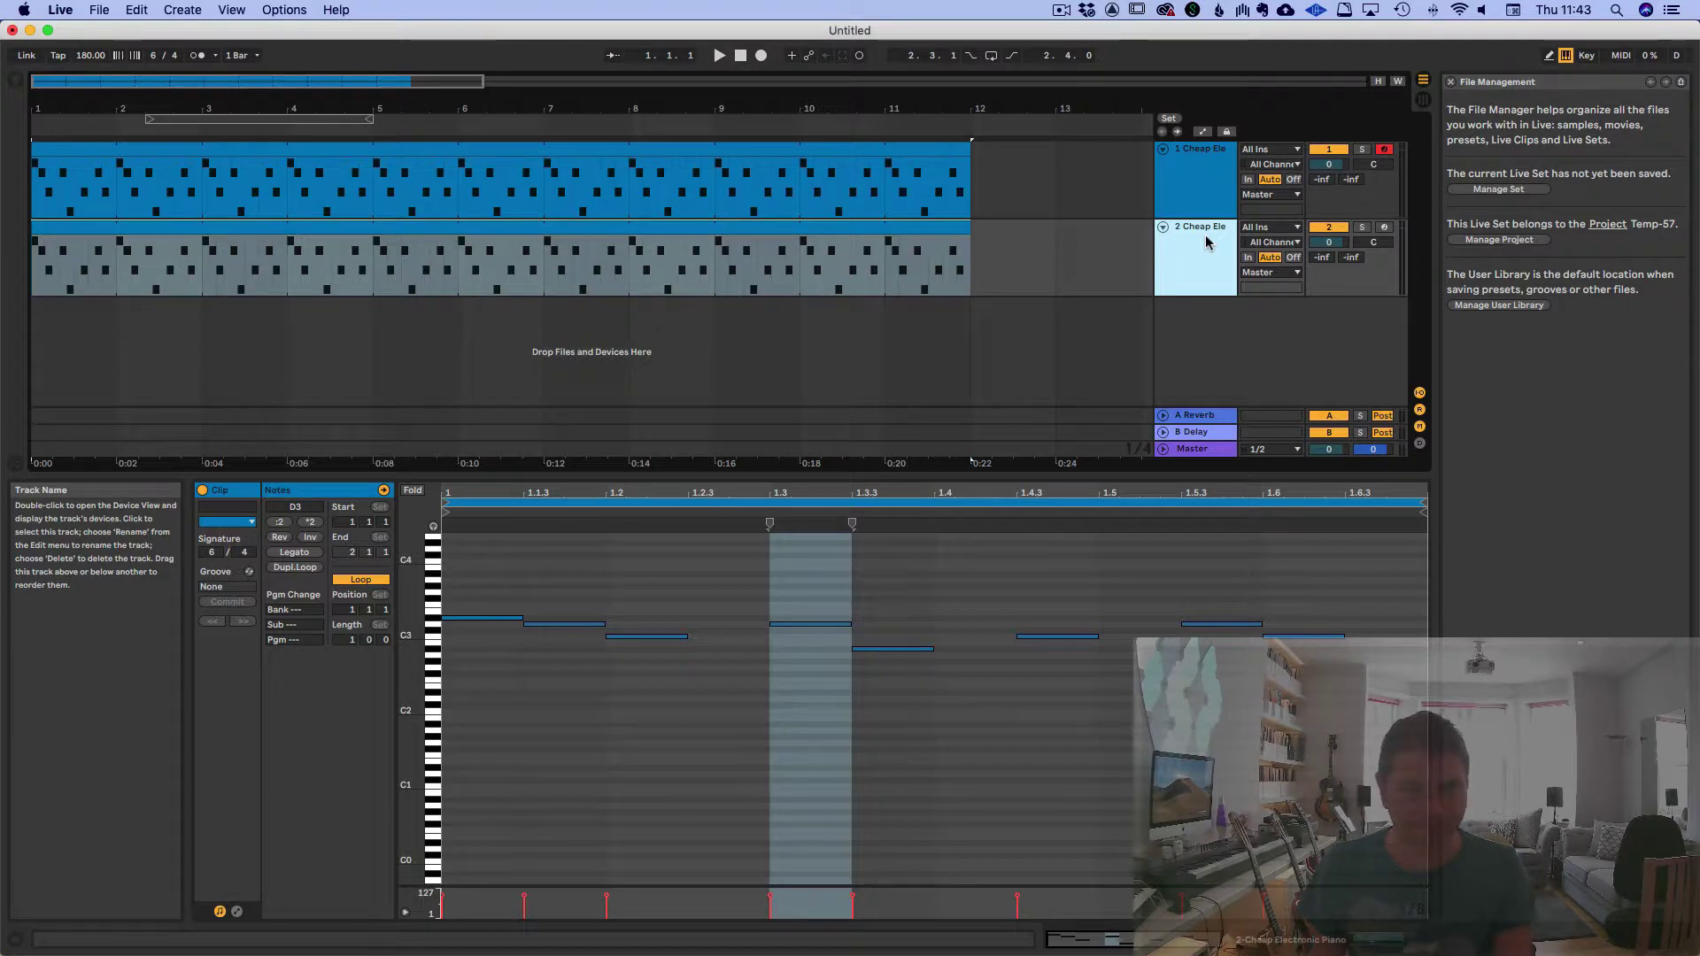
Select track 2's bars 5–9 clip and colour it orange
{"action": "left_click", "coordinate": [378, 225]}
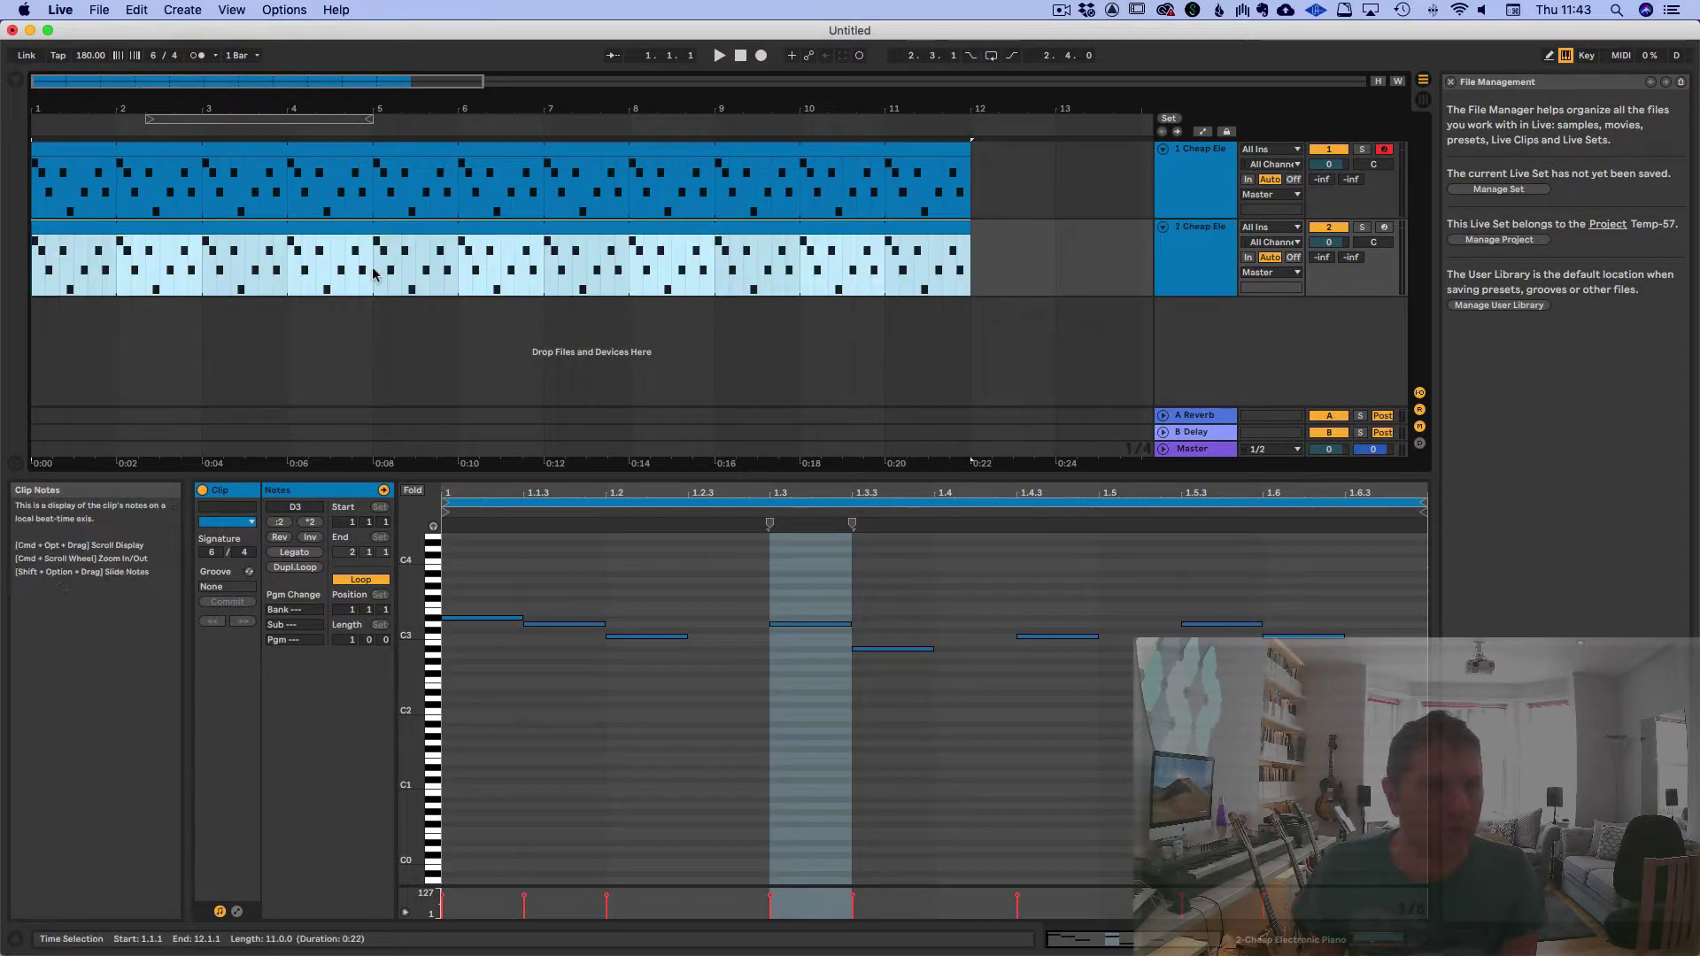
{"action": "left_click_drag", "start_coordinate": [372, 251], "coordinate": [719, 284]}
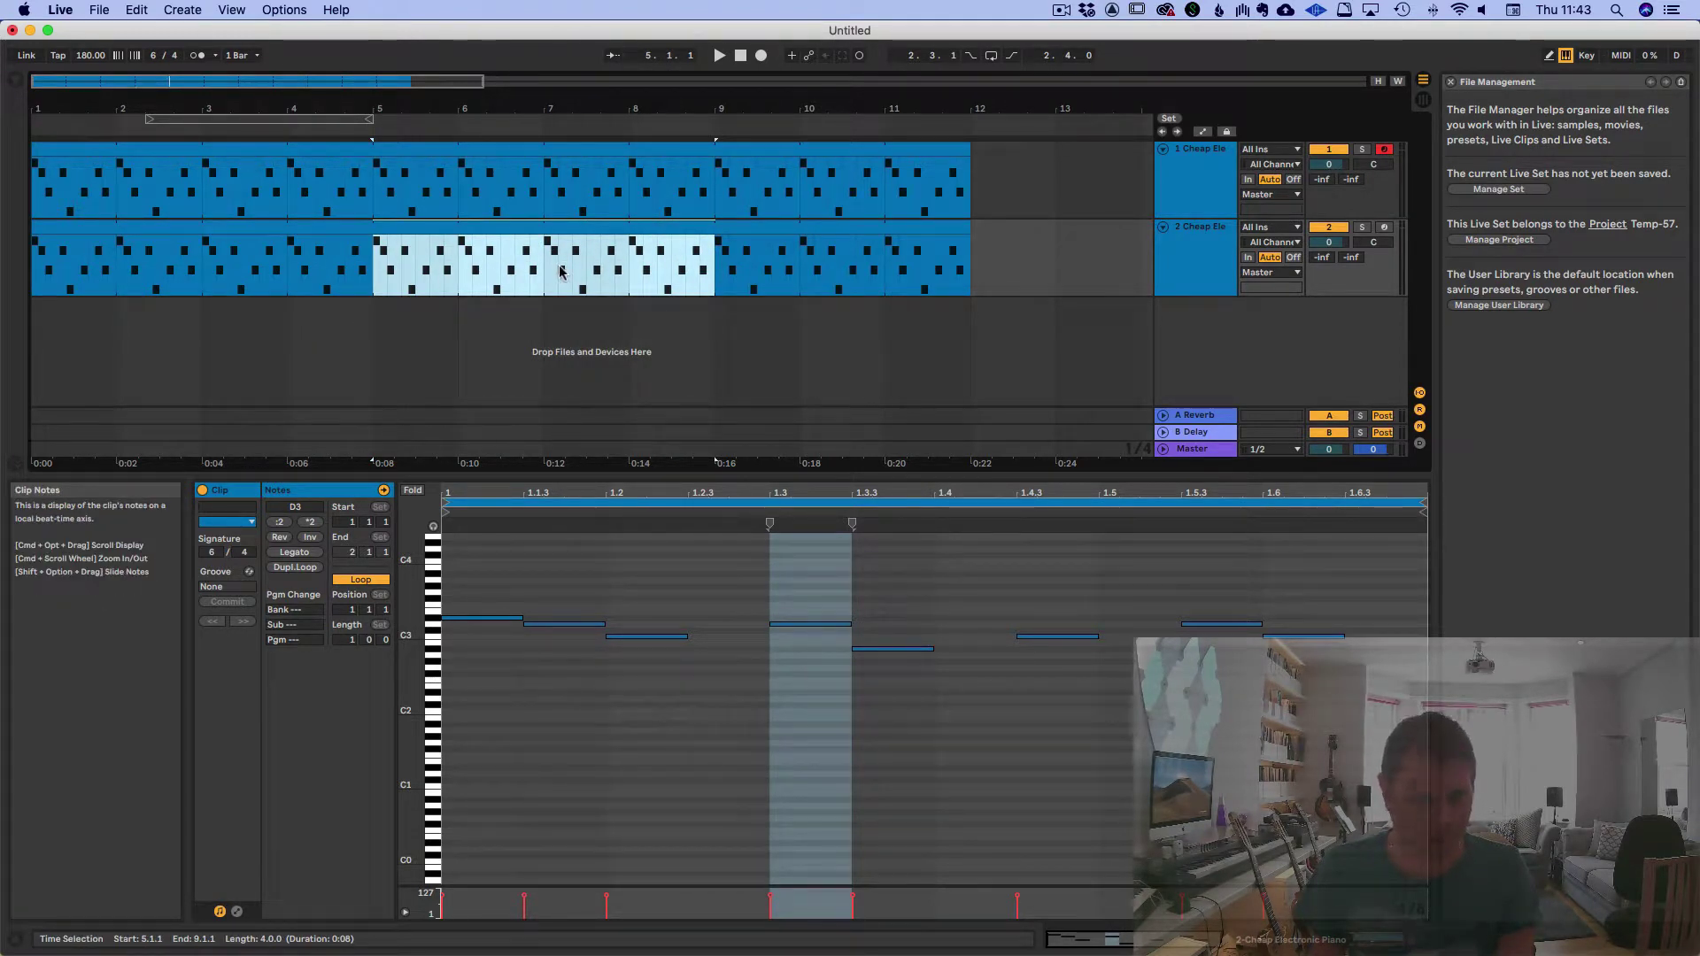
{"action": "key", "text": "super"}
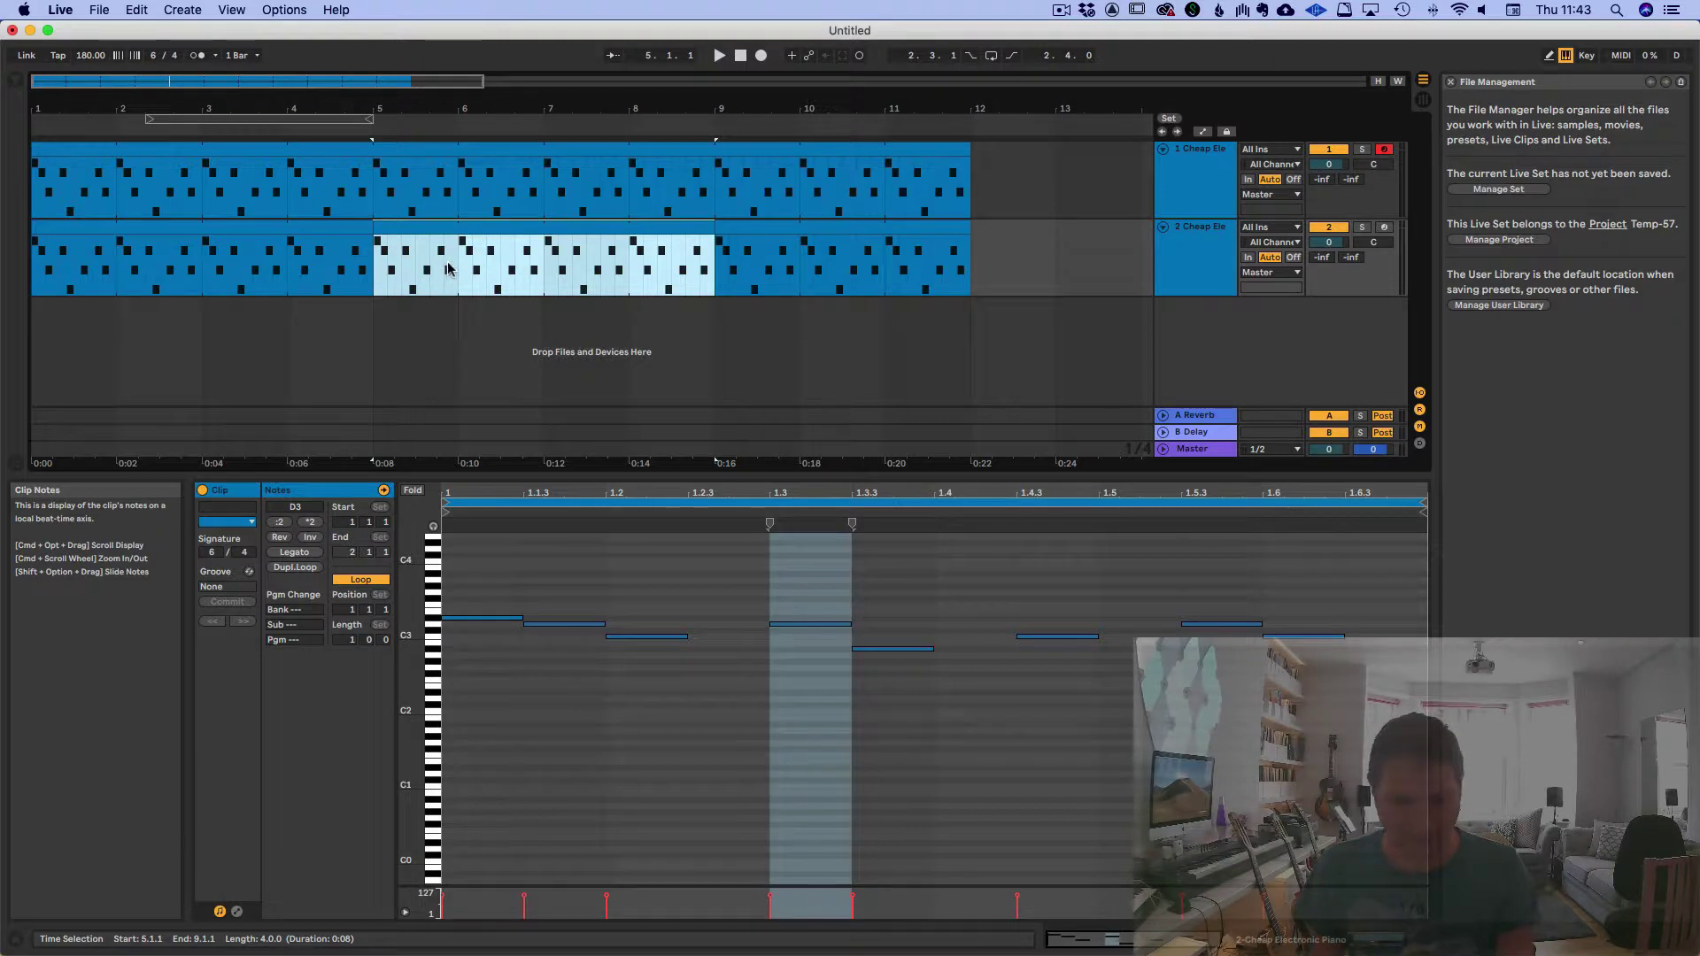
{"action": "left_click", "coordinate": [230, 522]}
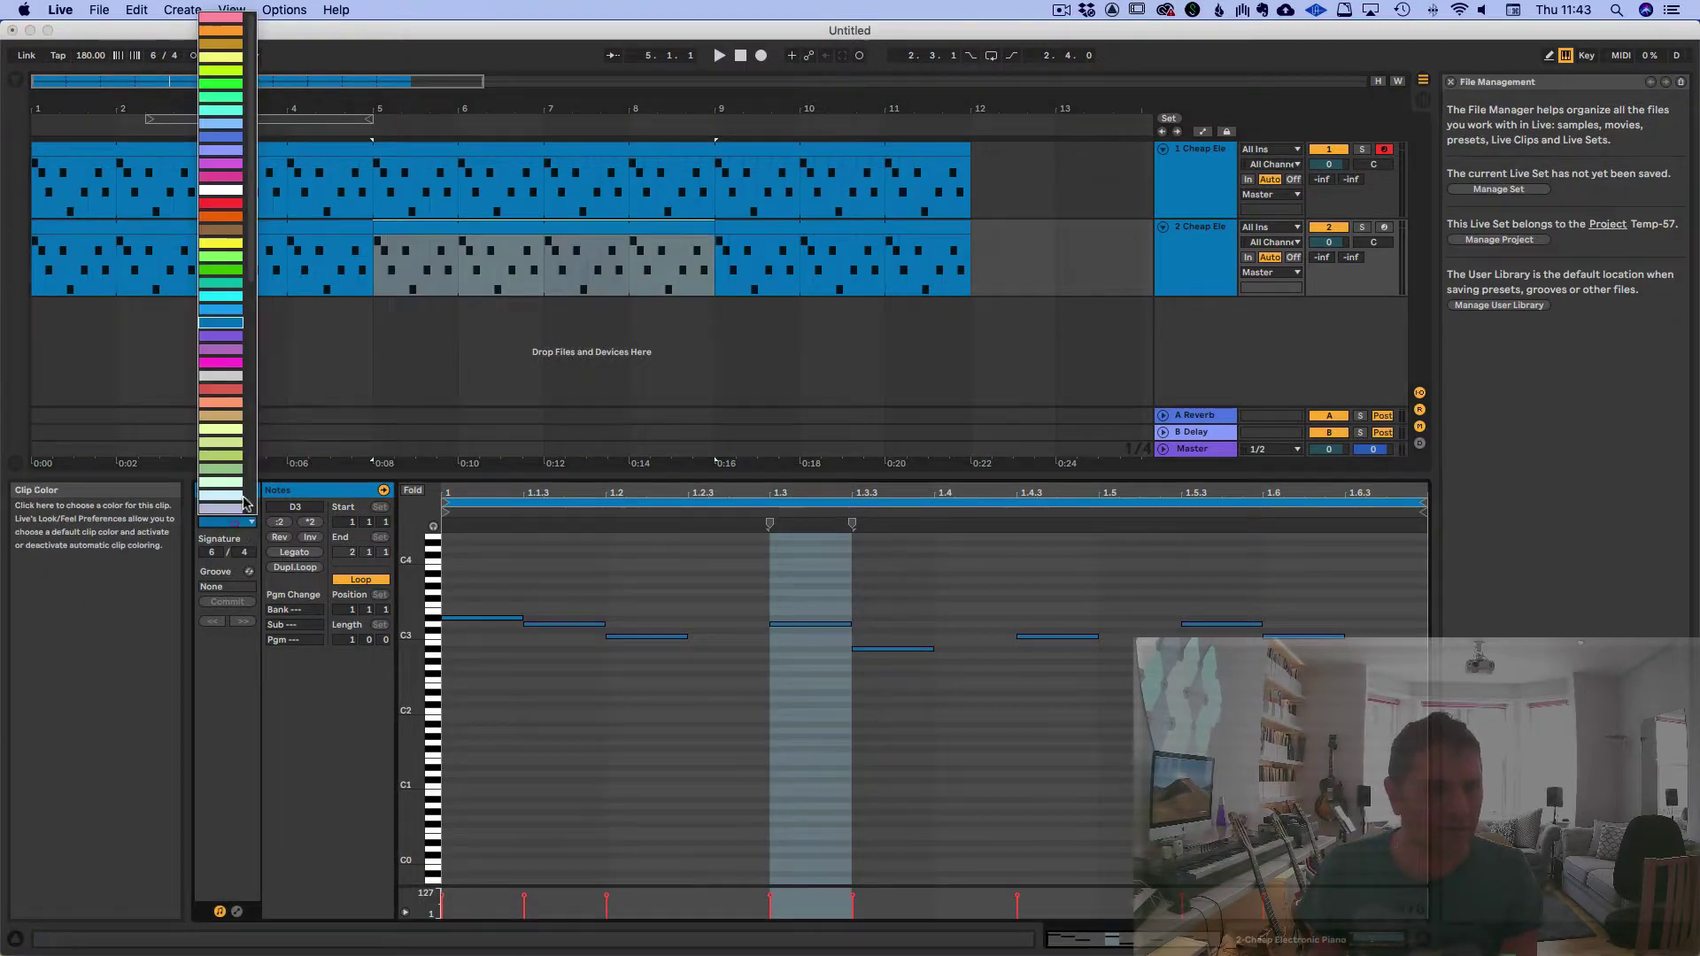
{"action": "left_click", "coordinate": [228, 34]}
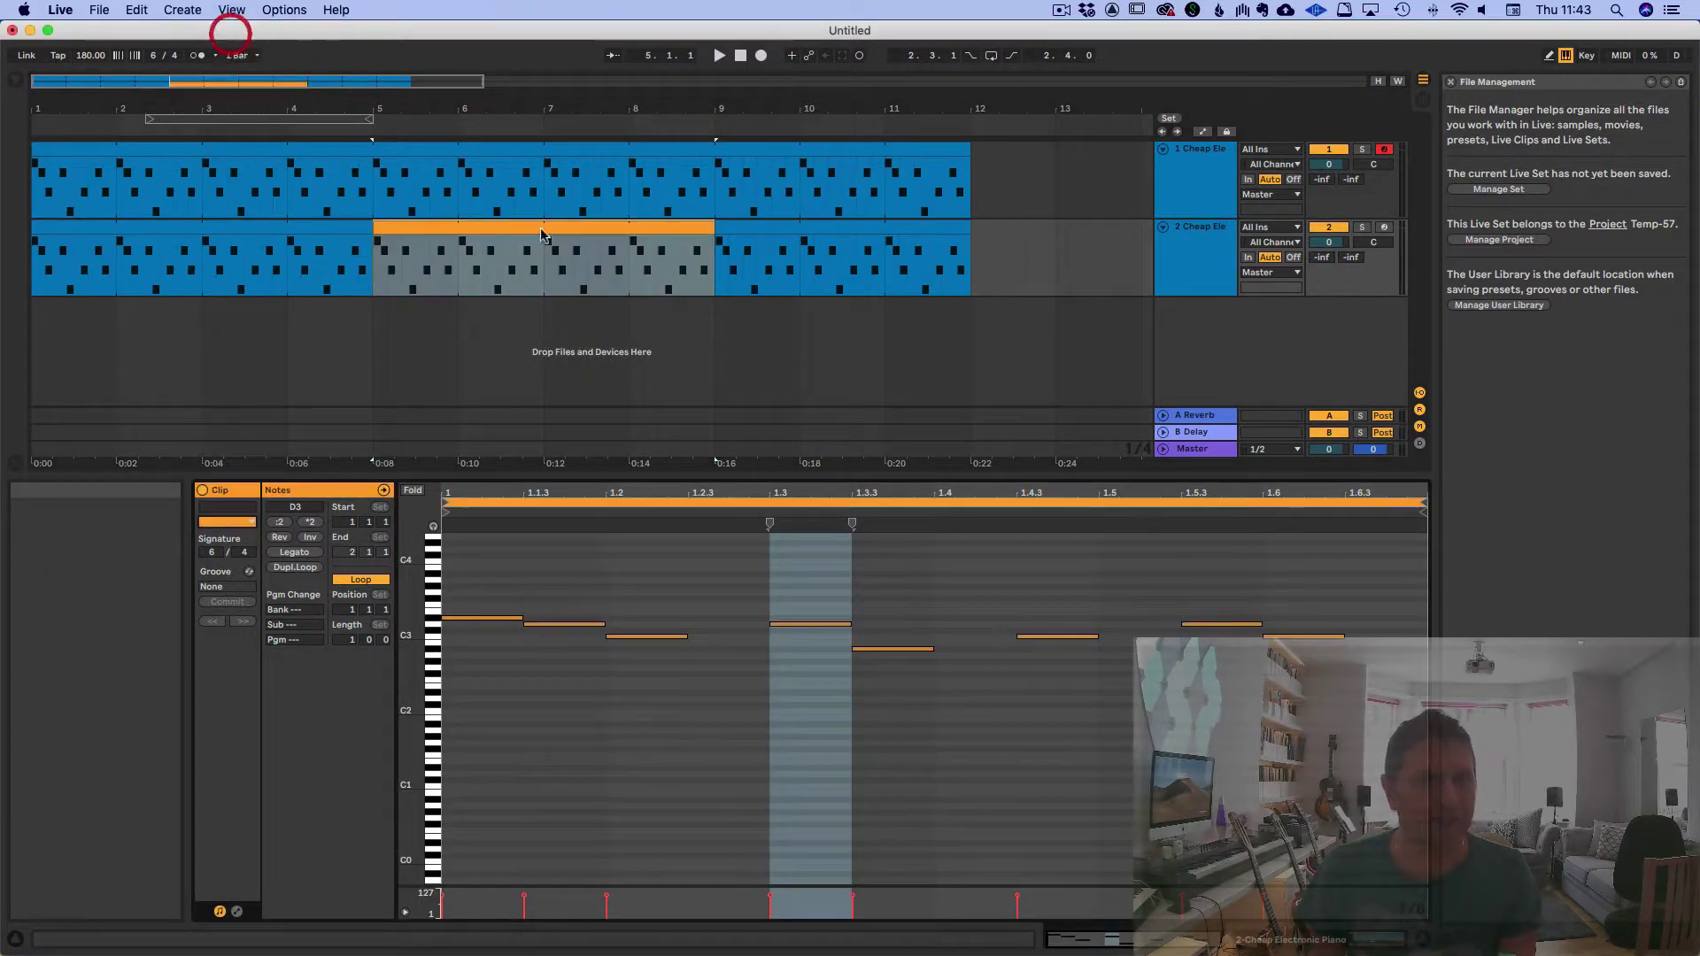
Delete bars 9–12 on both tracks so they end at bar 9
{"action": "left_click", "coordinate": [761, 230]}
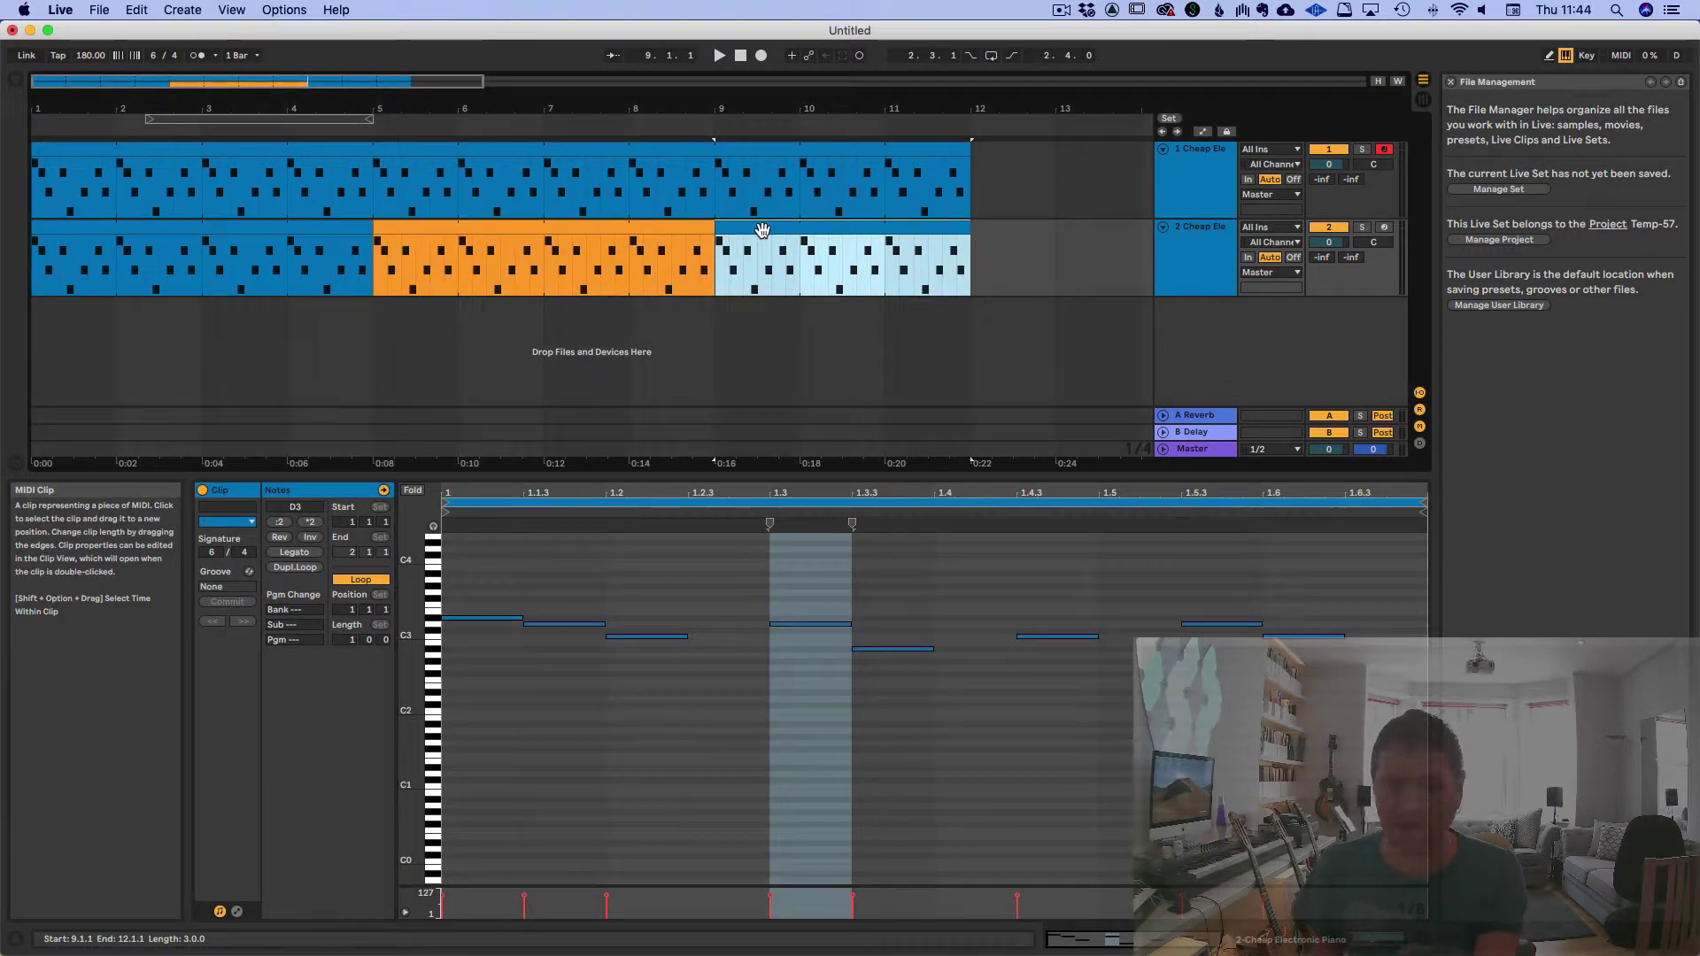
{"action": "key", "text": "BackSpace"}
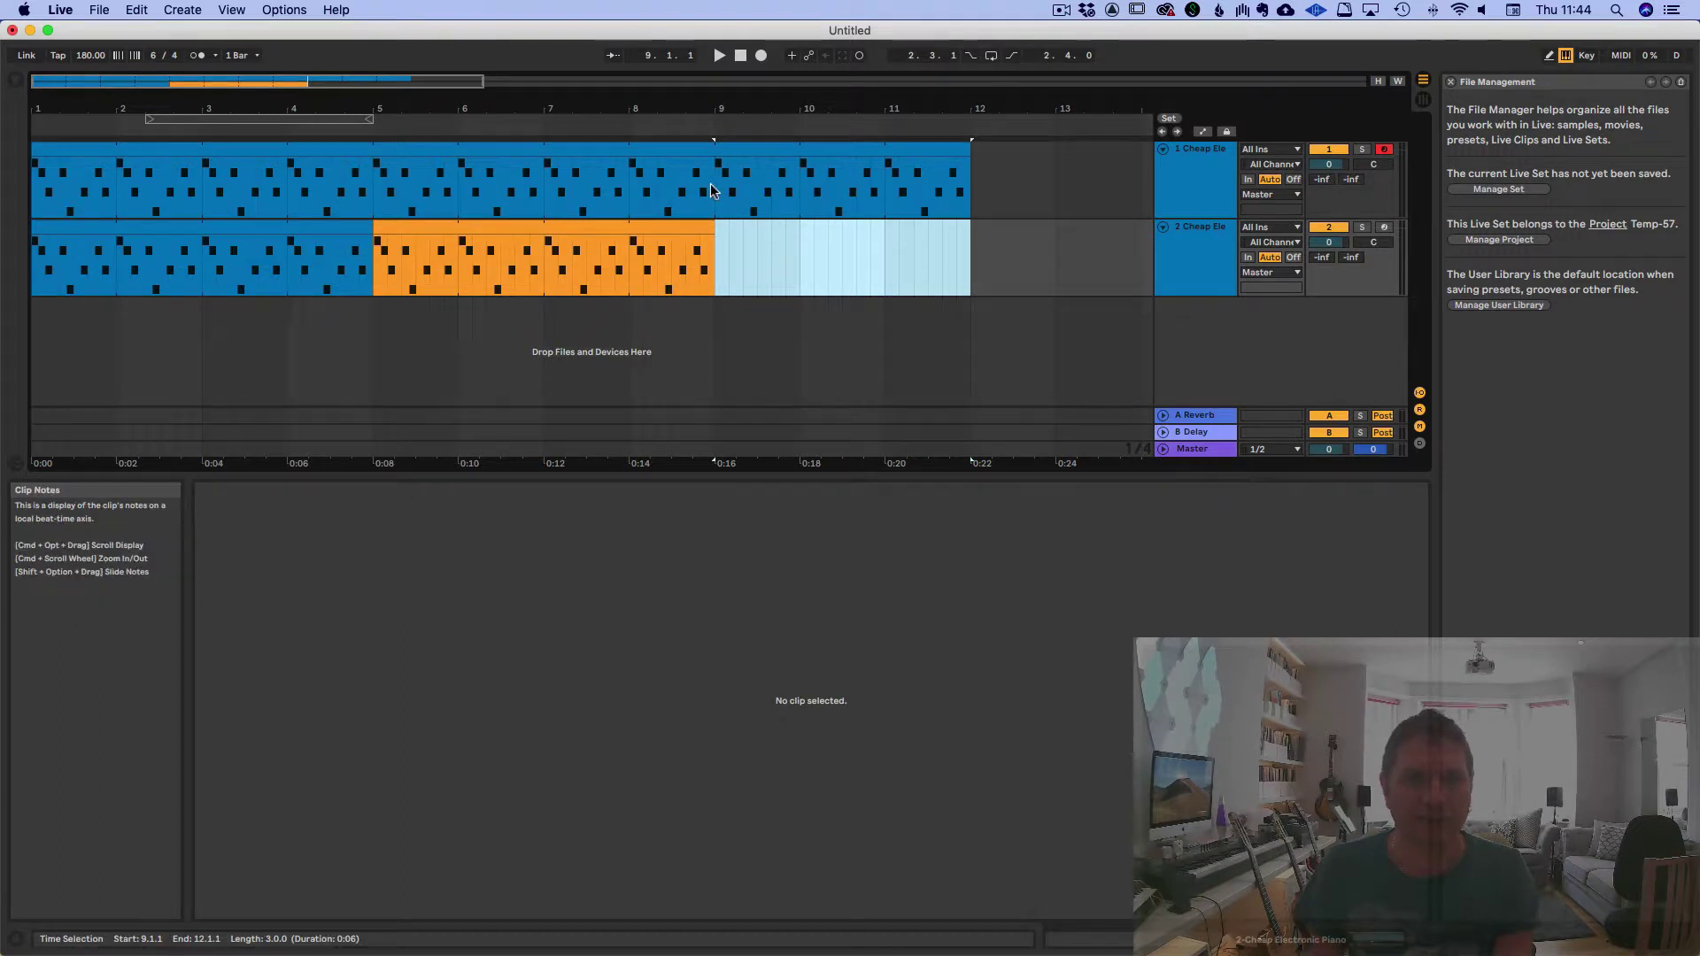
{"action": "left_click_drag", "start_coordinate": [711, 190], "coordinate": [972, 213]}
{"action": "key", "text": "BackSpace"}
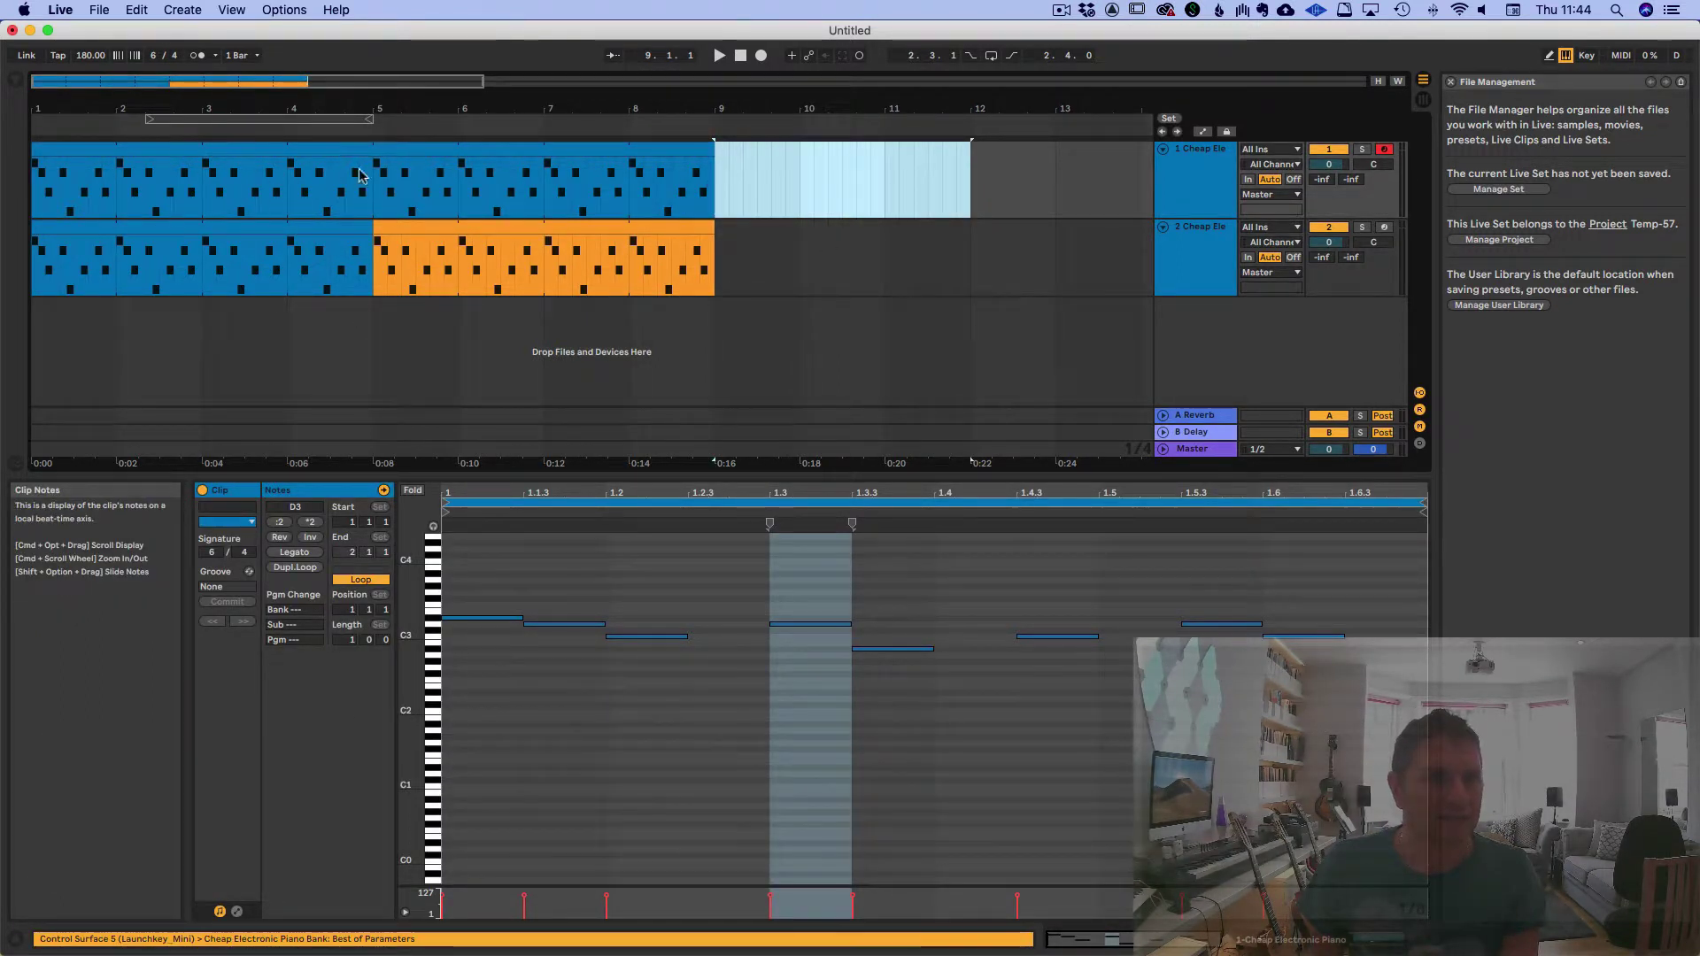
Move track 2's orange clip Start Marker to 1.1.3 and play back to listen
{"action": "left_click", "coordinate": [397, 227]}
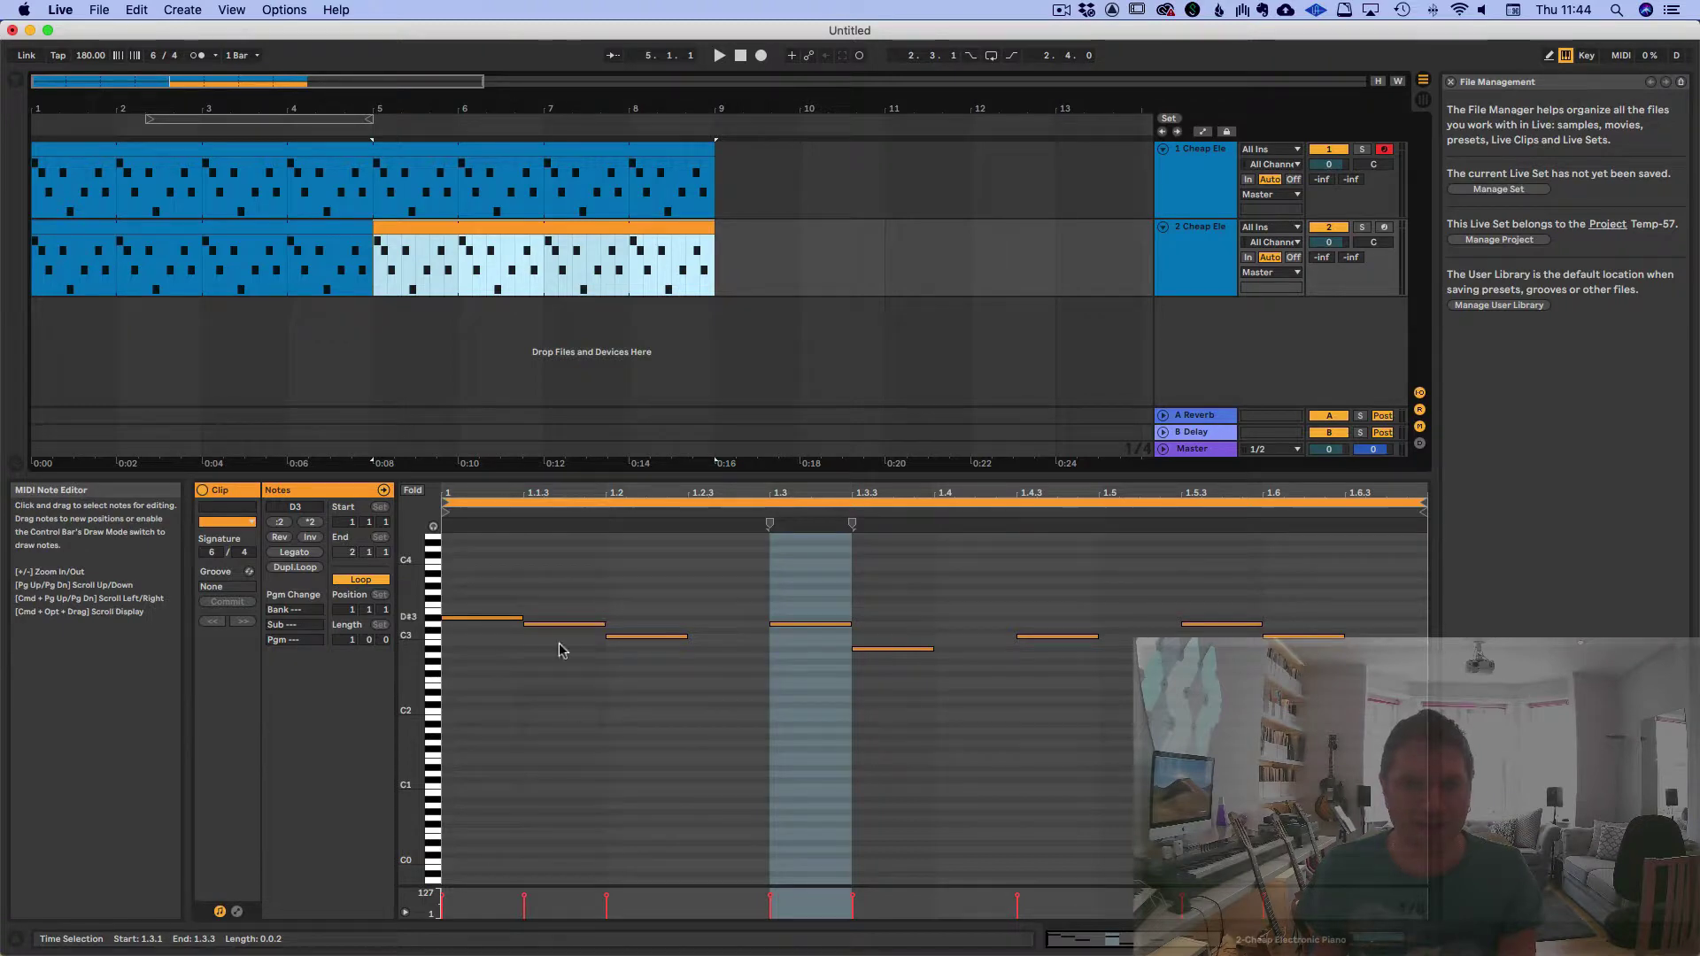
{"action": "left_click", "coordinate": [750, 716]}
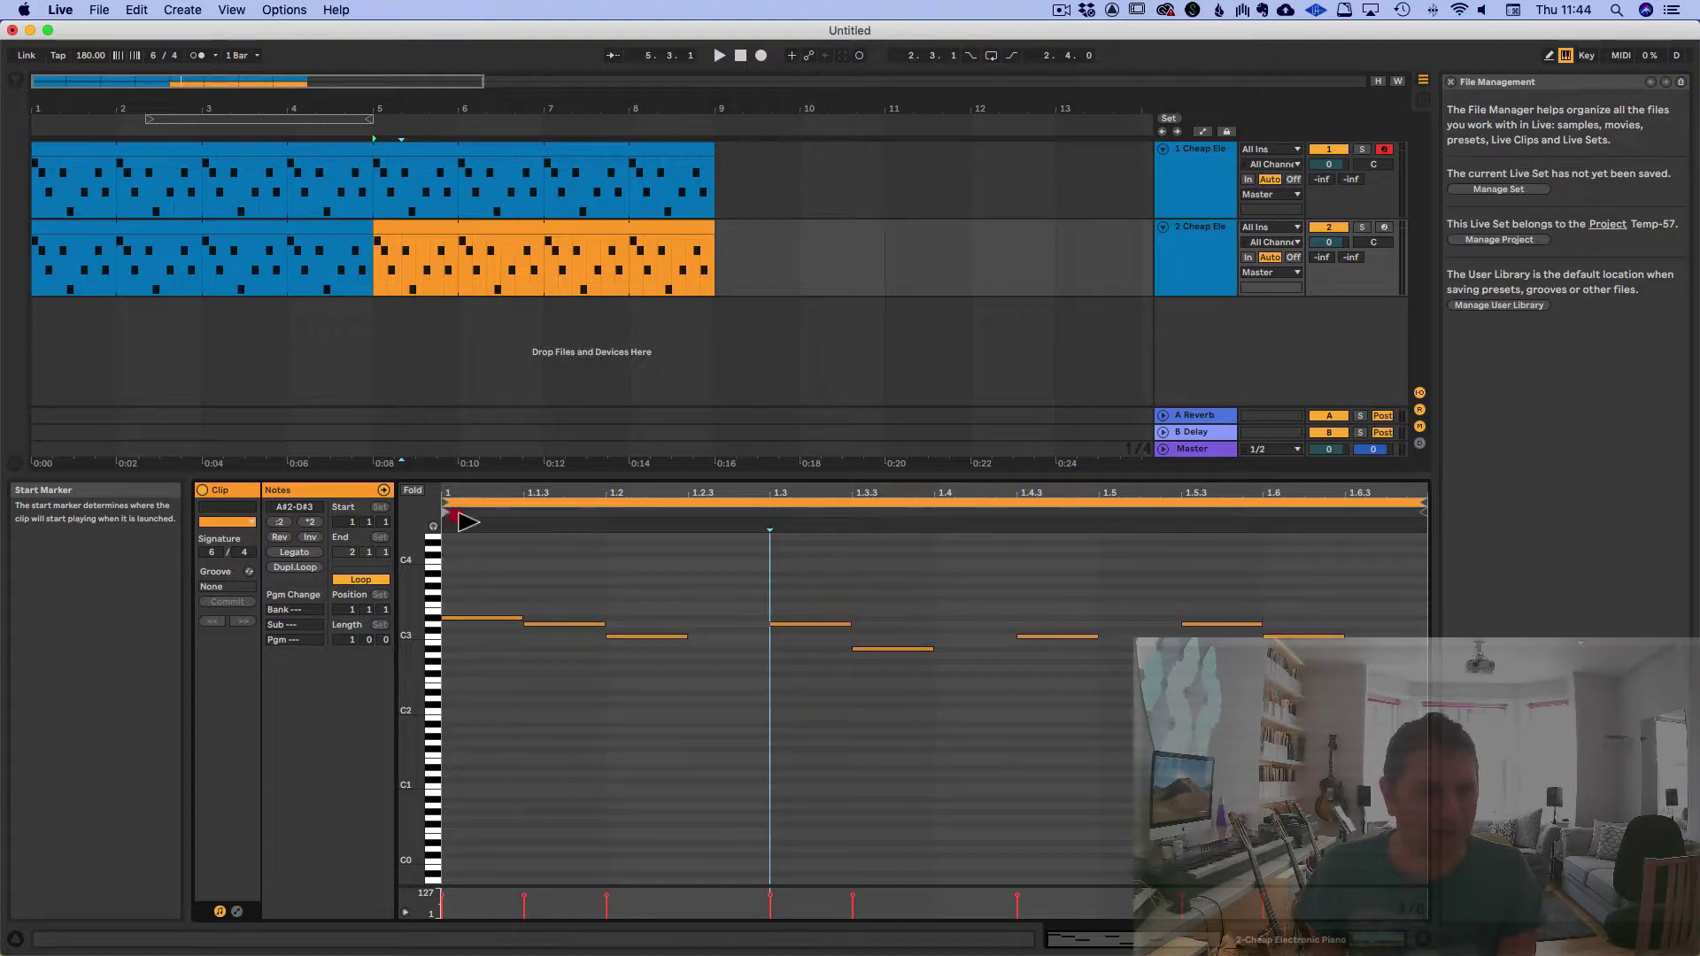
{"action": "left_click_drag", "start_coordinate": [461, 513], "coordinate": [497, 519]}
{"action": "mouse_move", "coordinate": [534, 534]}
{"action": "left_mouse_down"}
{"action": "mouse_move", "coordinate": [1051, 588]}
{"action": "mouse_move", "coordinate": [571, 558]}
{"action": "left_mouse_up"}
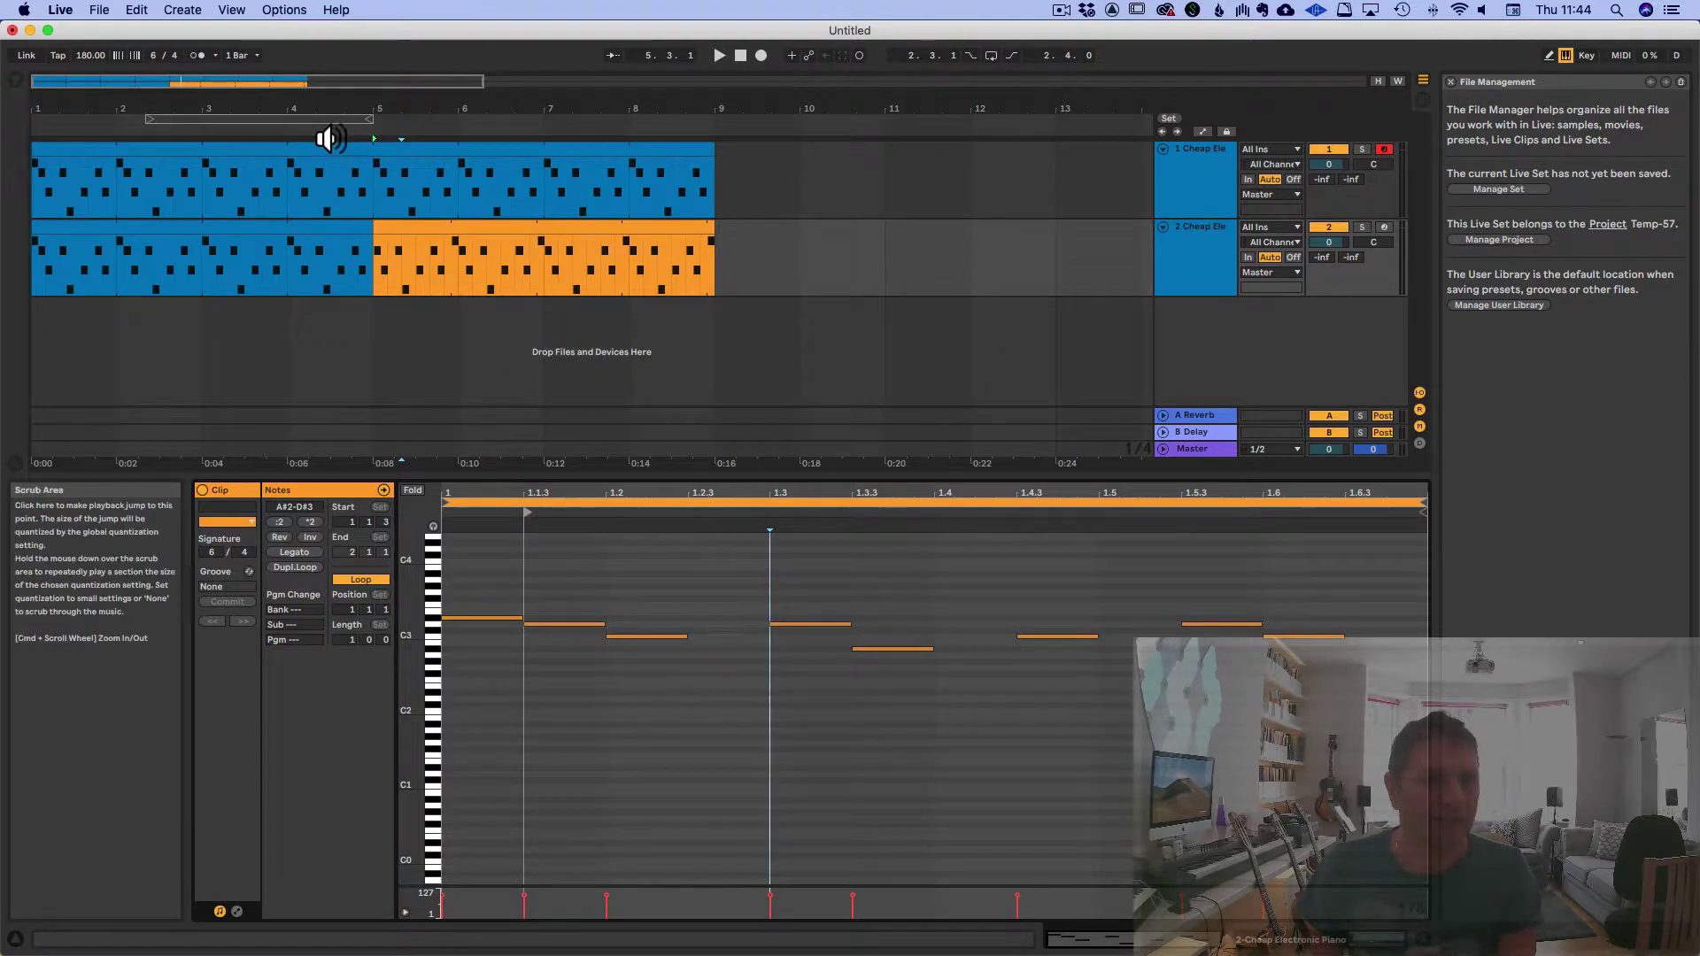
{"action": "left_click", "coordinate": [319, 139]}
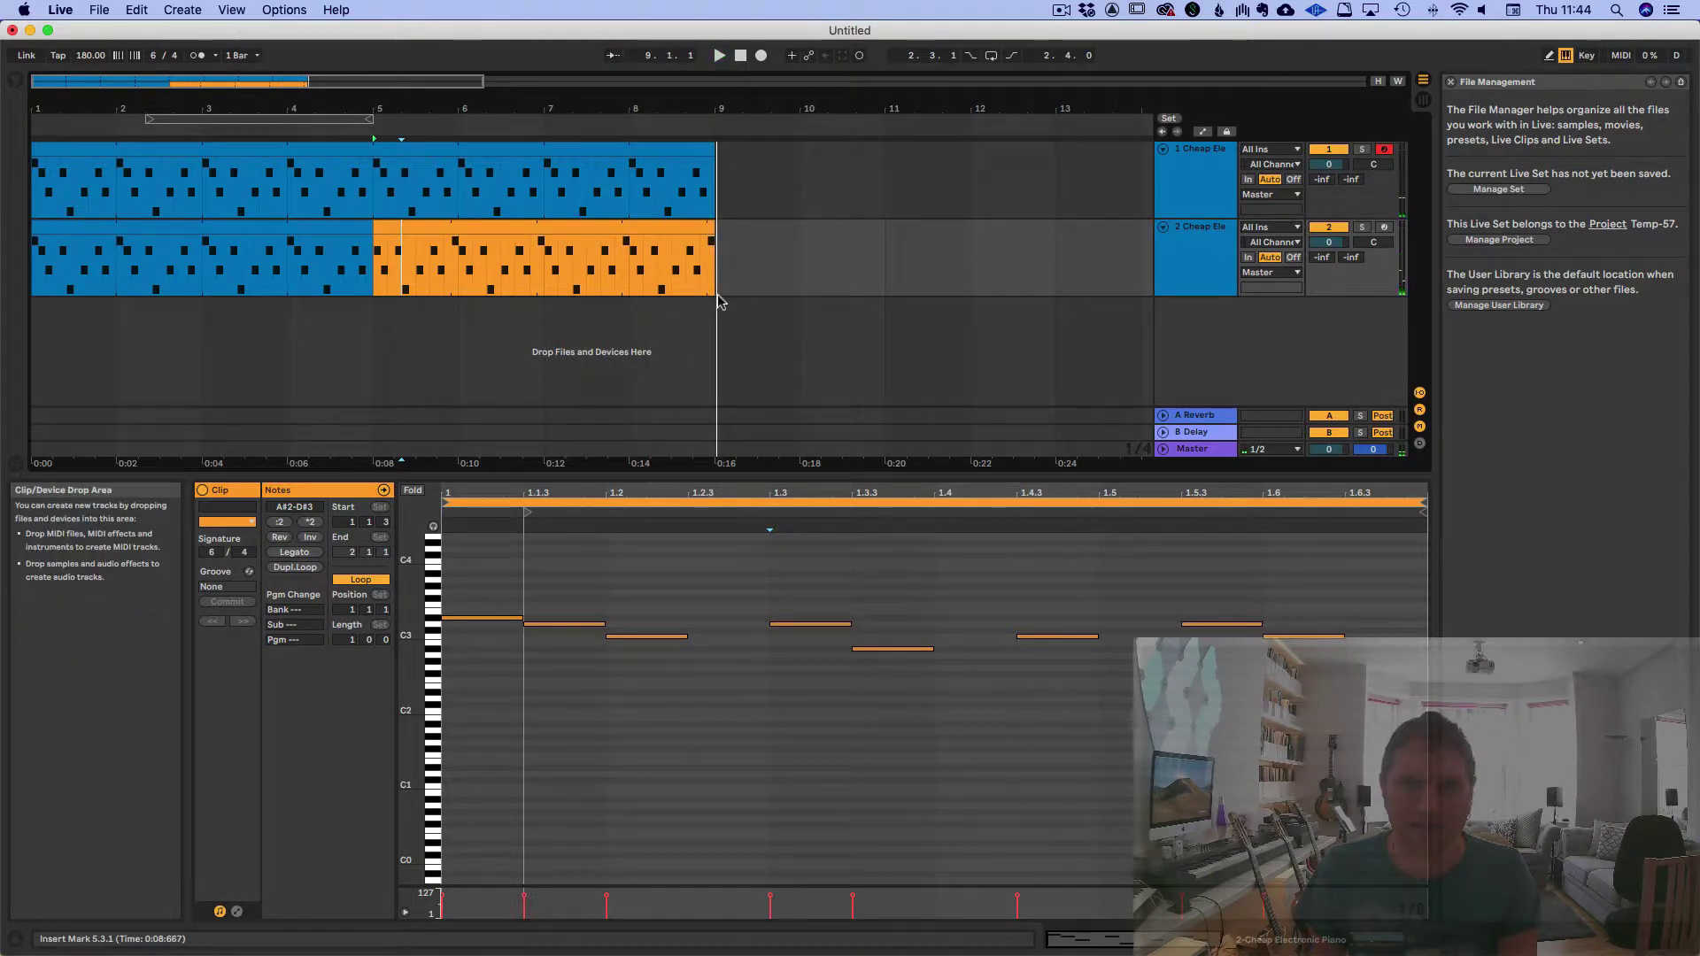
Copy both clips to bars 9–13, then give track 2's copy a 1.2 start and yellow colour
{"action": "left_click_drag", "start_coordinate": [671, 247], "coordinate": [739, 170]}
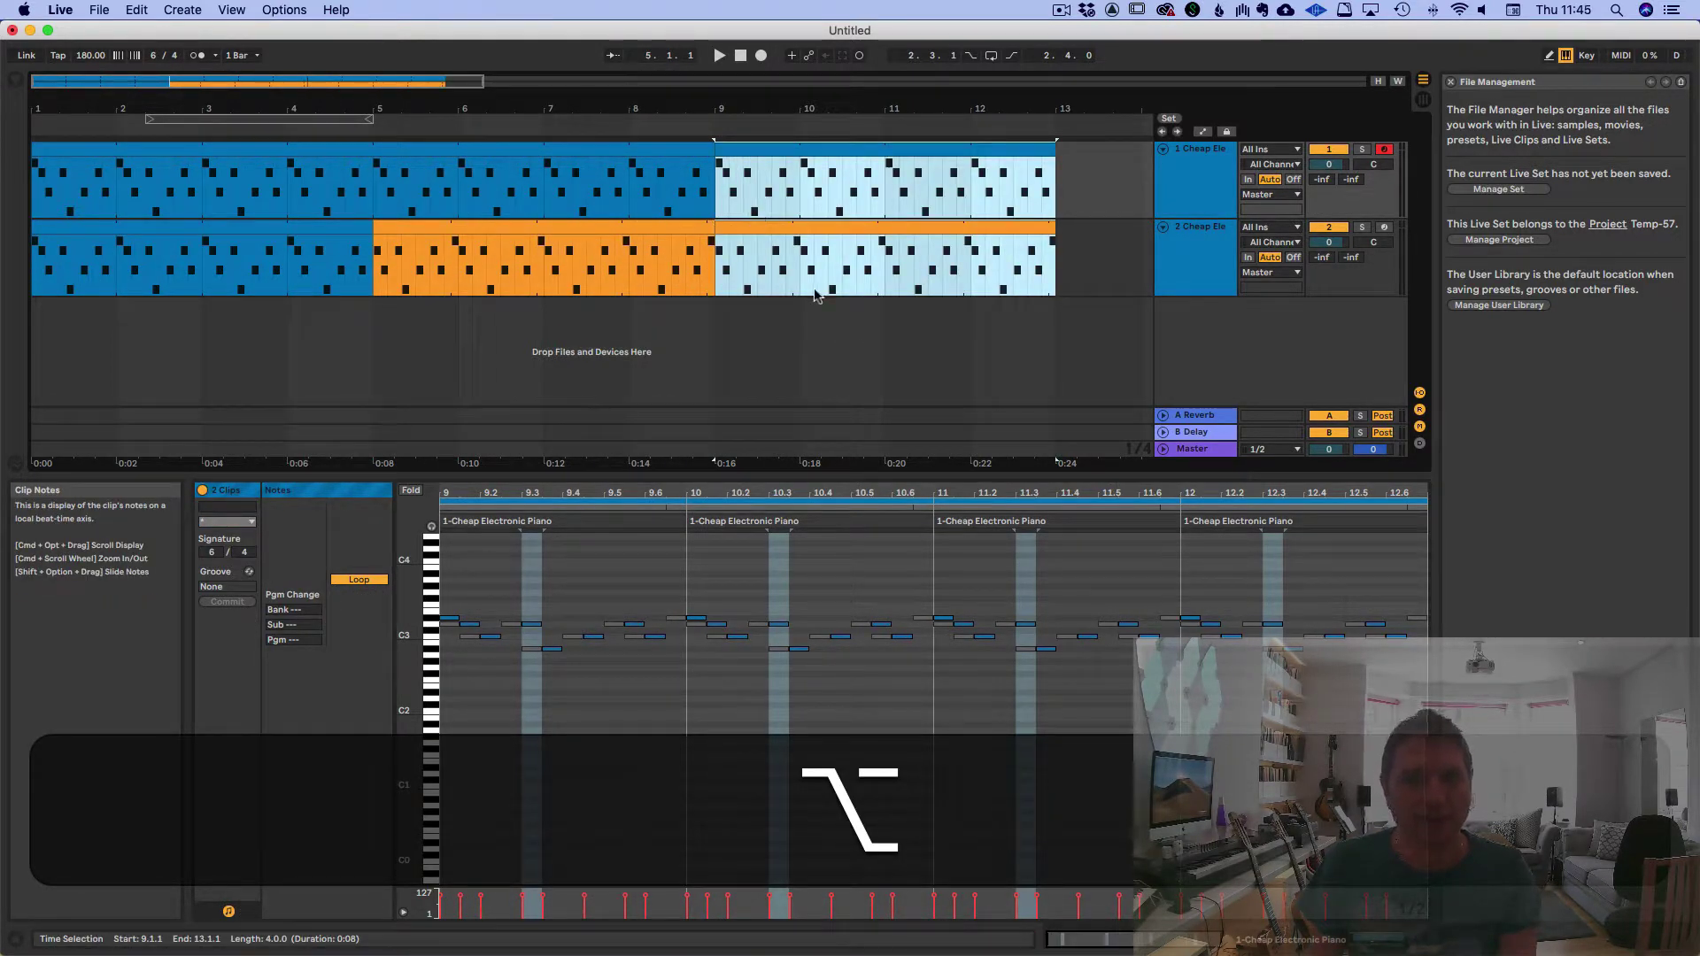
{"action": "left_click", "coordinate": [751, 229]}
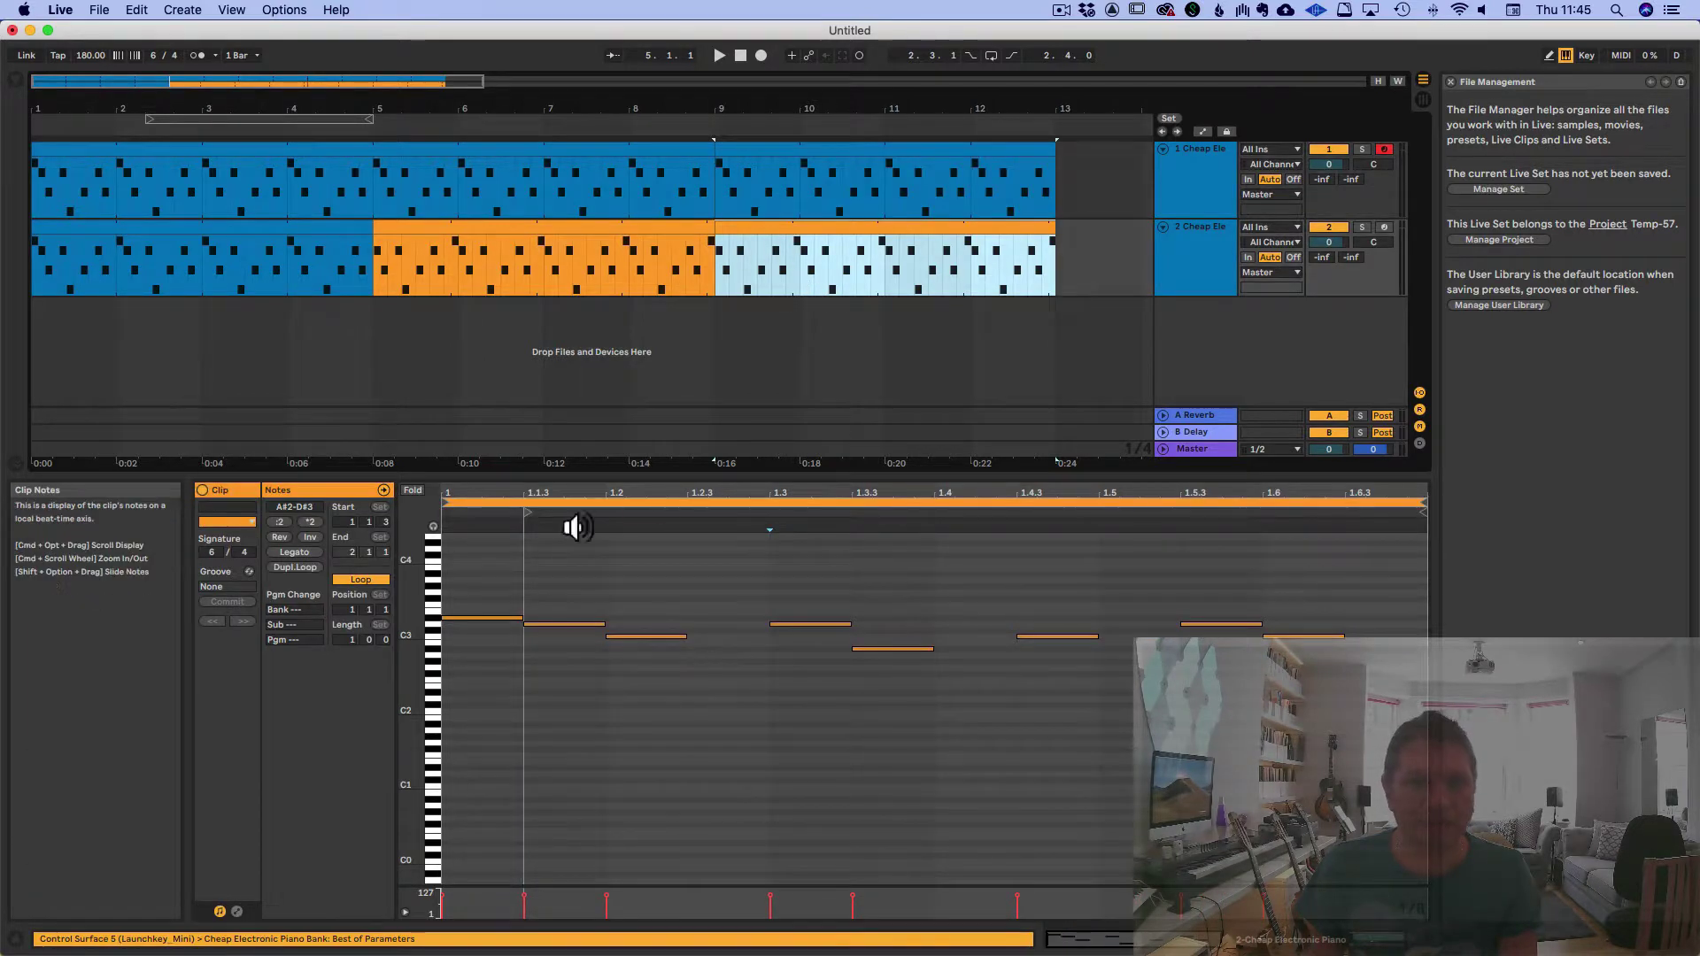
{"action": "left_click_drag", "start_coordinate": [527, 512], "coordinate": [607, 523]}
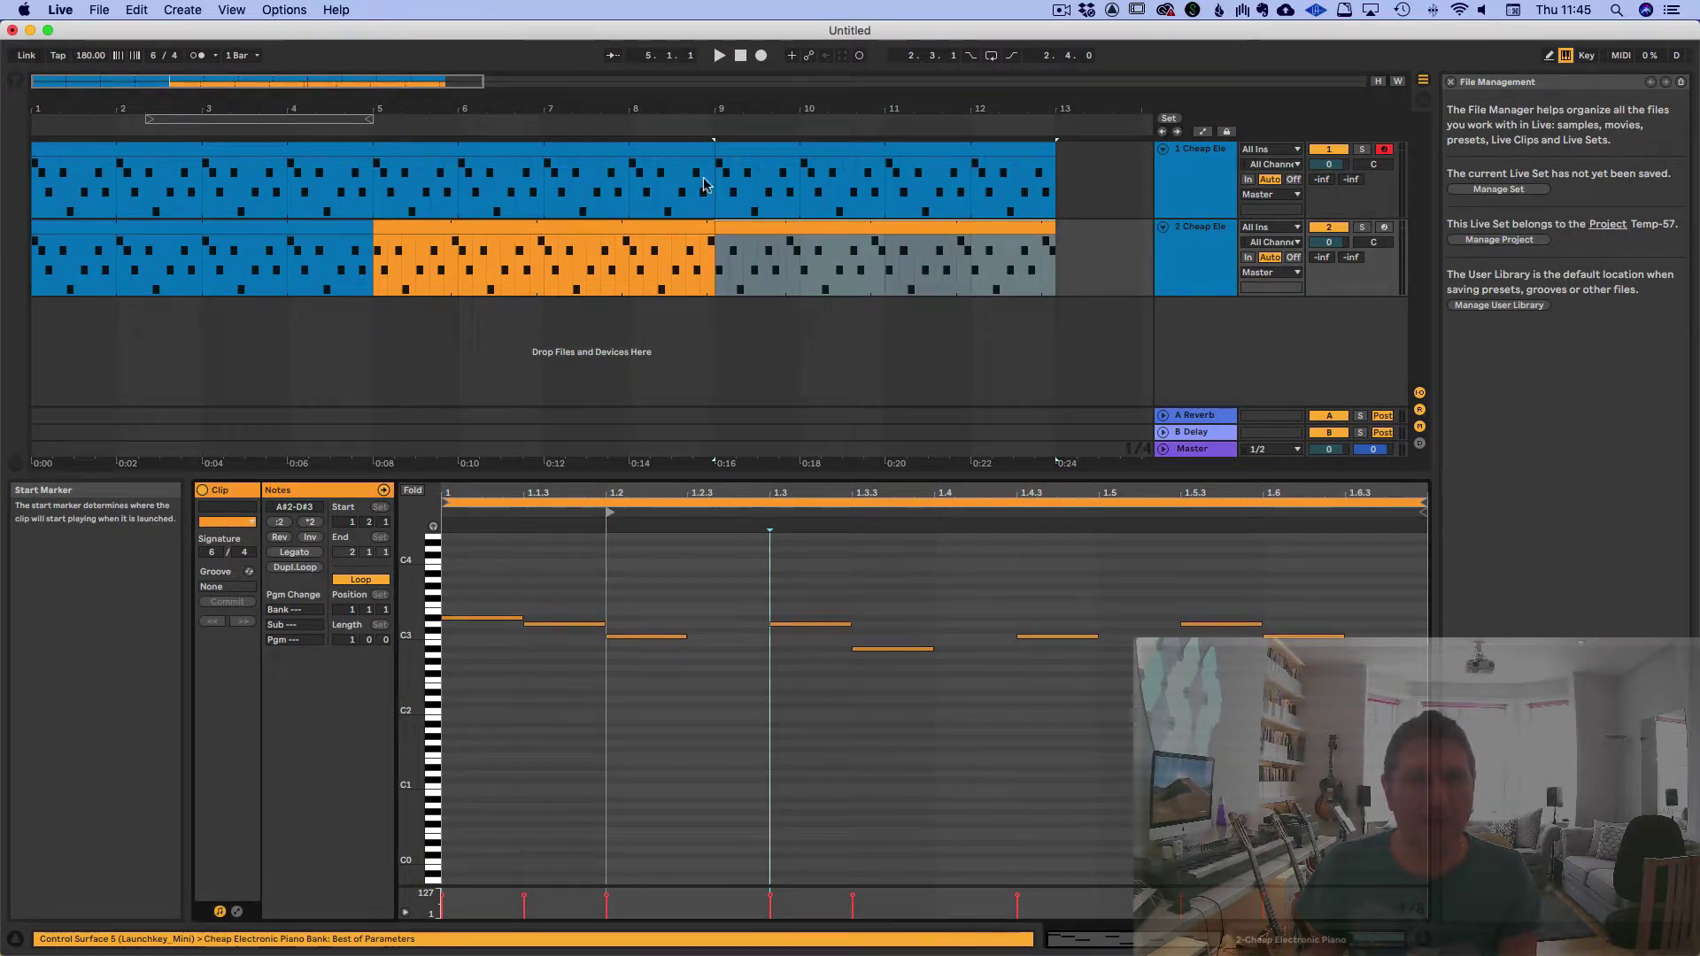
{"action": "left_click", "coordinate": [246, 524]}
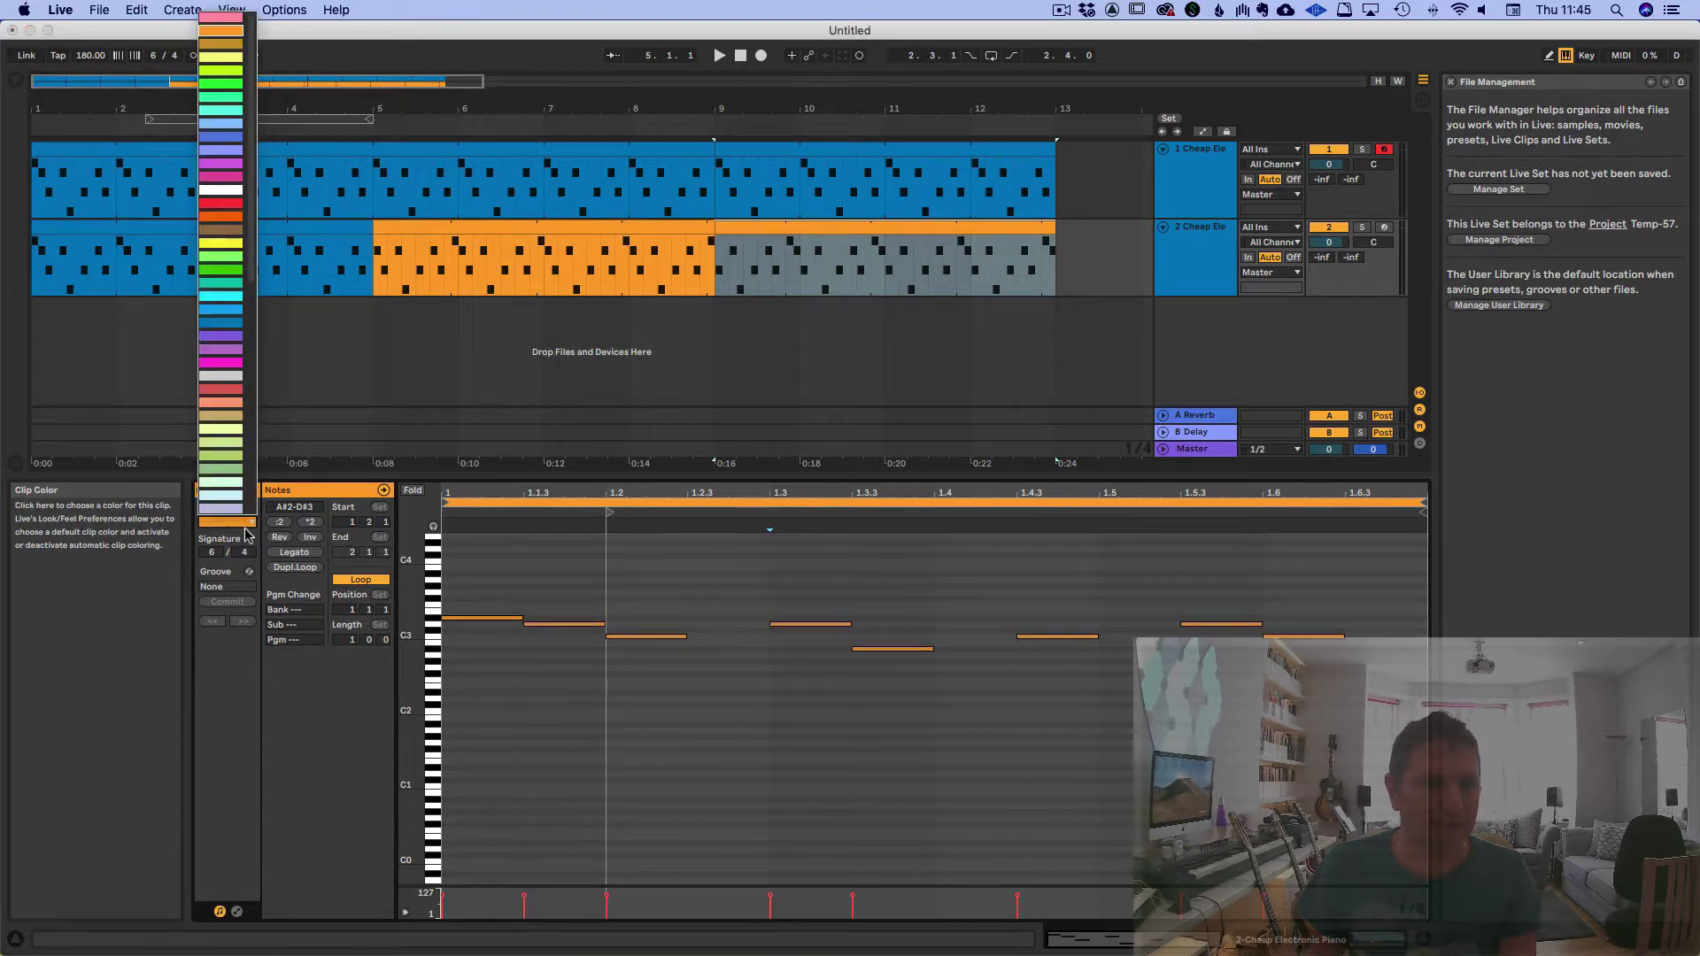
{"action": "left_click", "coordinate": [235, 58]}
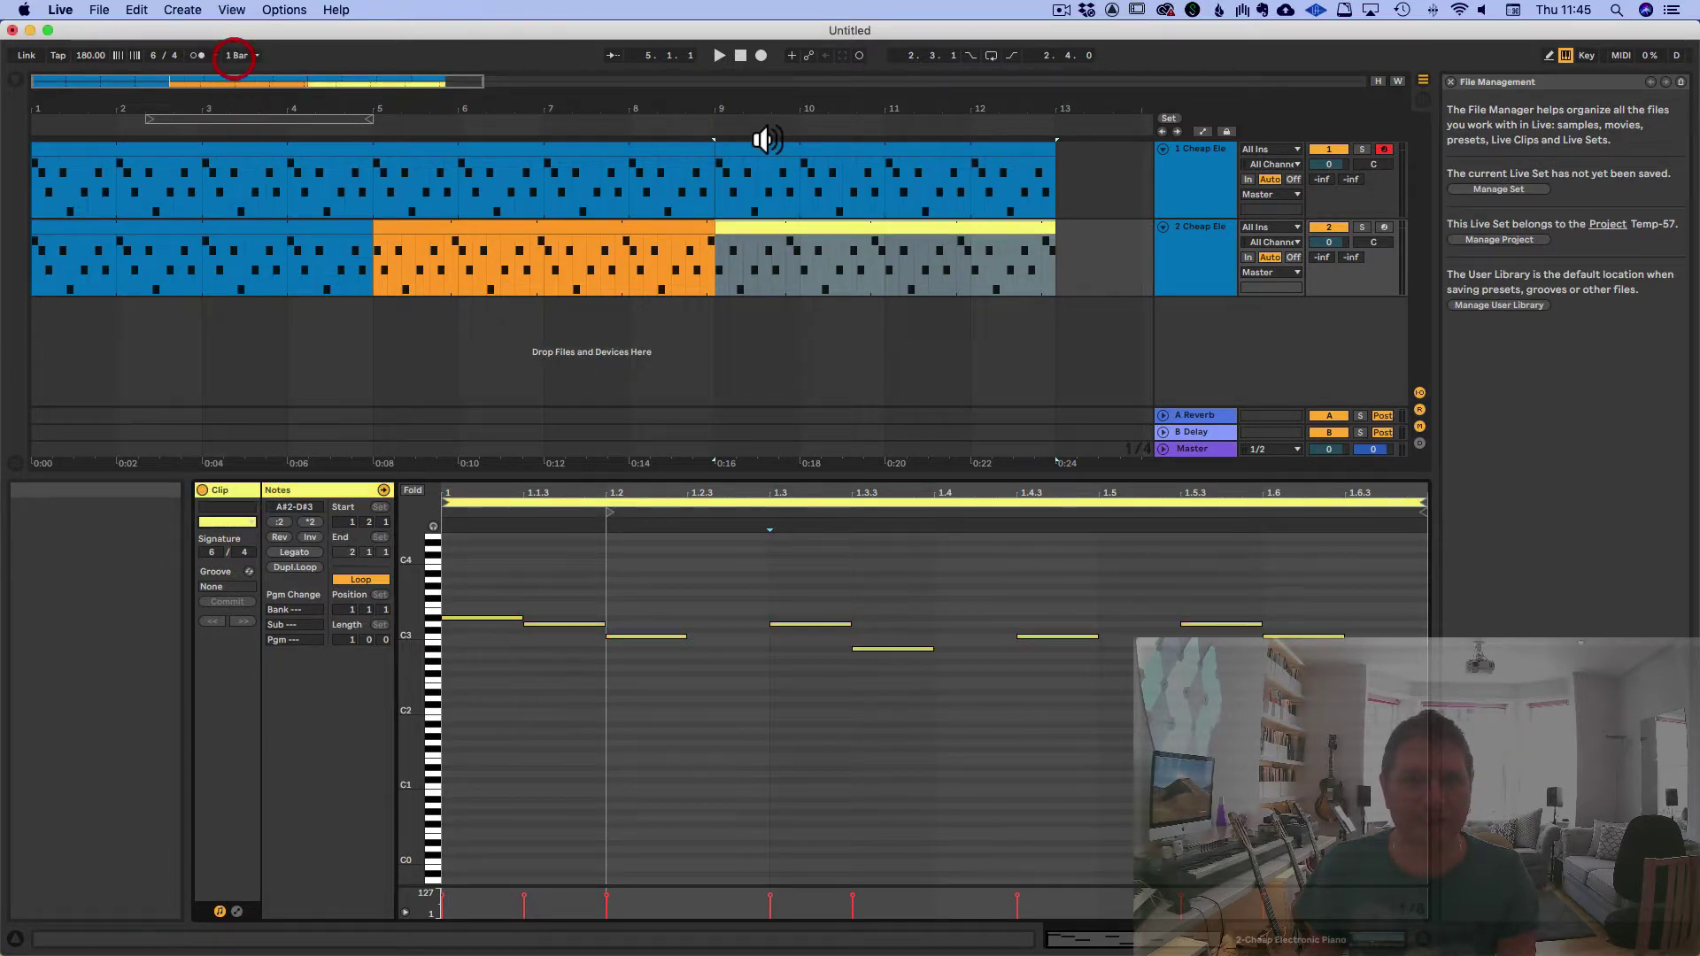
{"action": "left_click", "coordinate": [686, 133]}
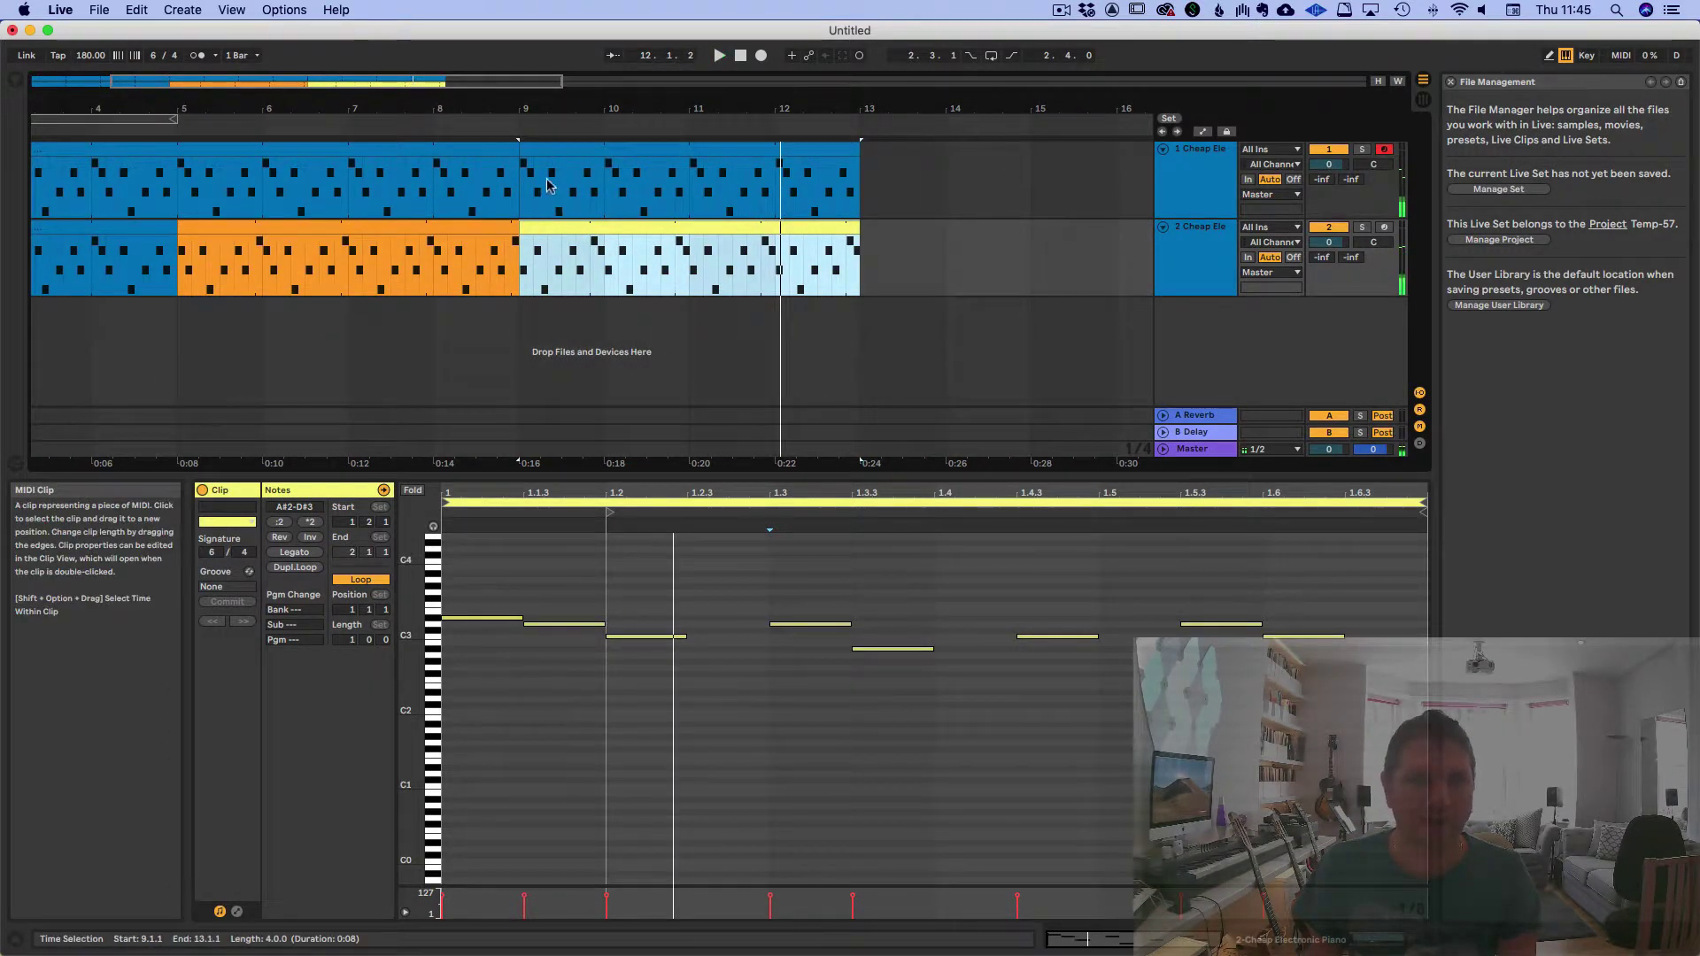
Duplicate both clips to bar 13; set track 2's copy to start at 1.2.3, coloured lime
{"action": "left_click", "coordinate": [541, 147], "text": "shift"}
{"action": "left_click_drag", "start_coordinate": [541, 148], "coordinate": [880, 229]}
{"action": "left_click", "coordinate": [879, 230]}
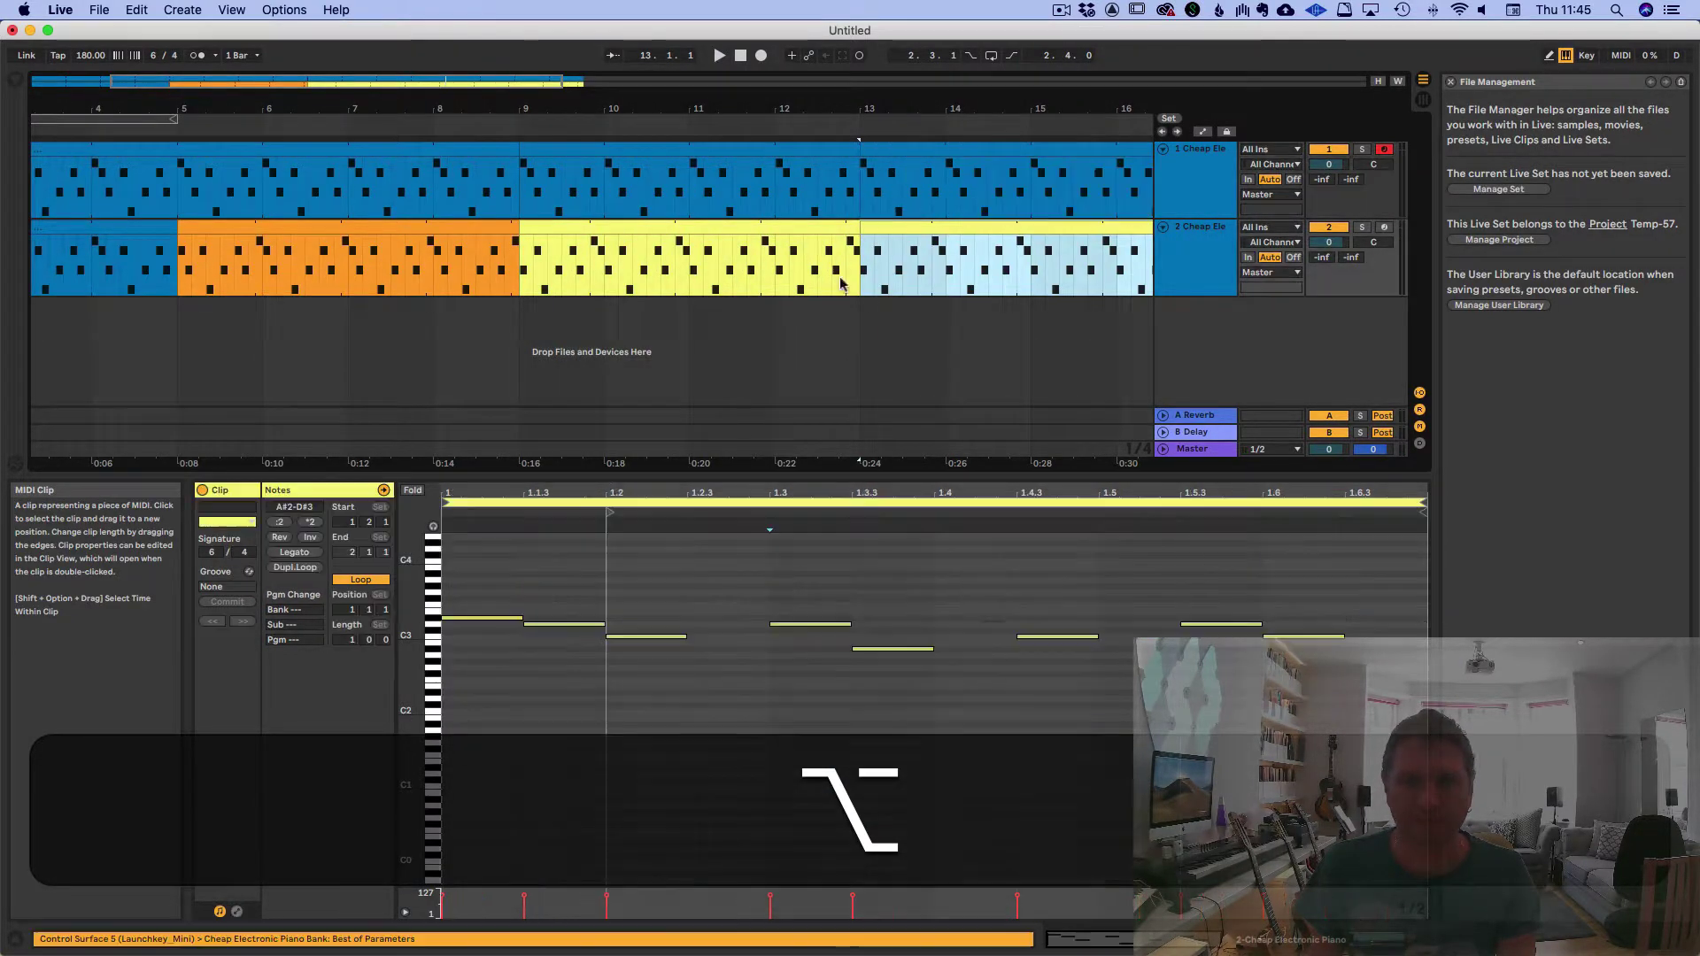
{"action": "left_click", "coordinate": [673, 526]}
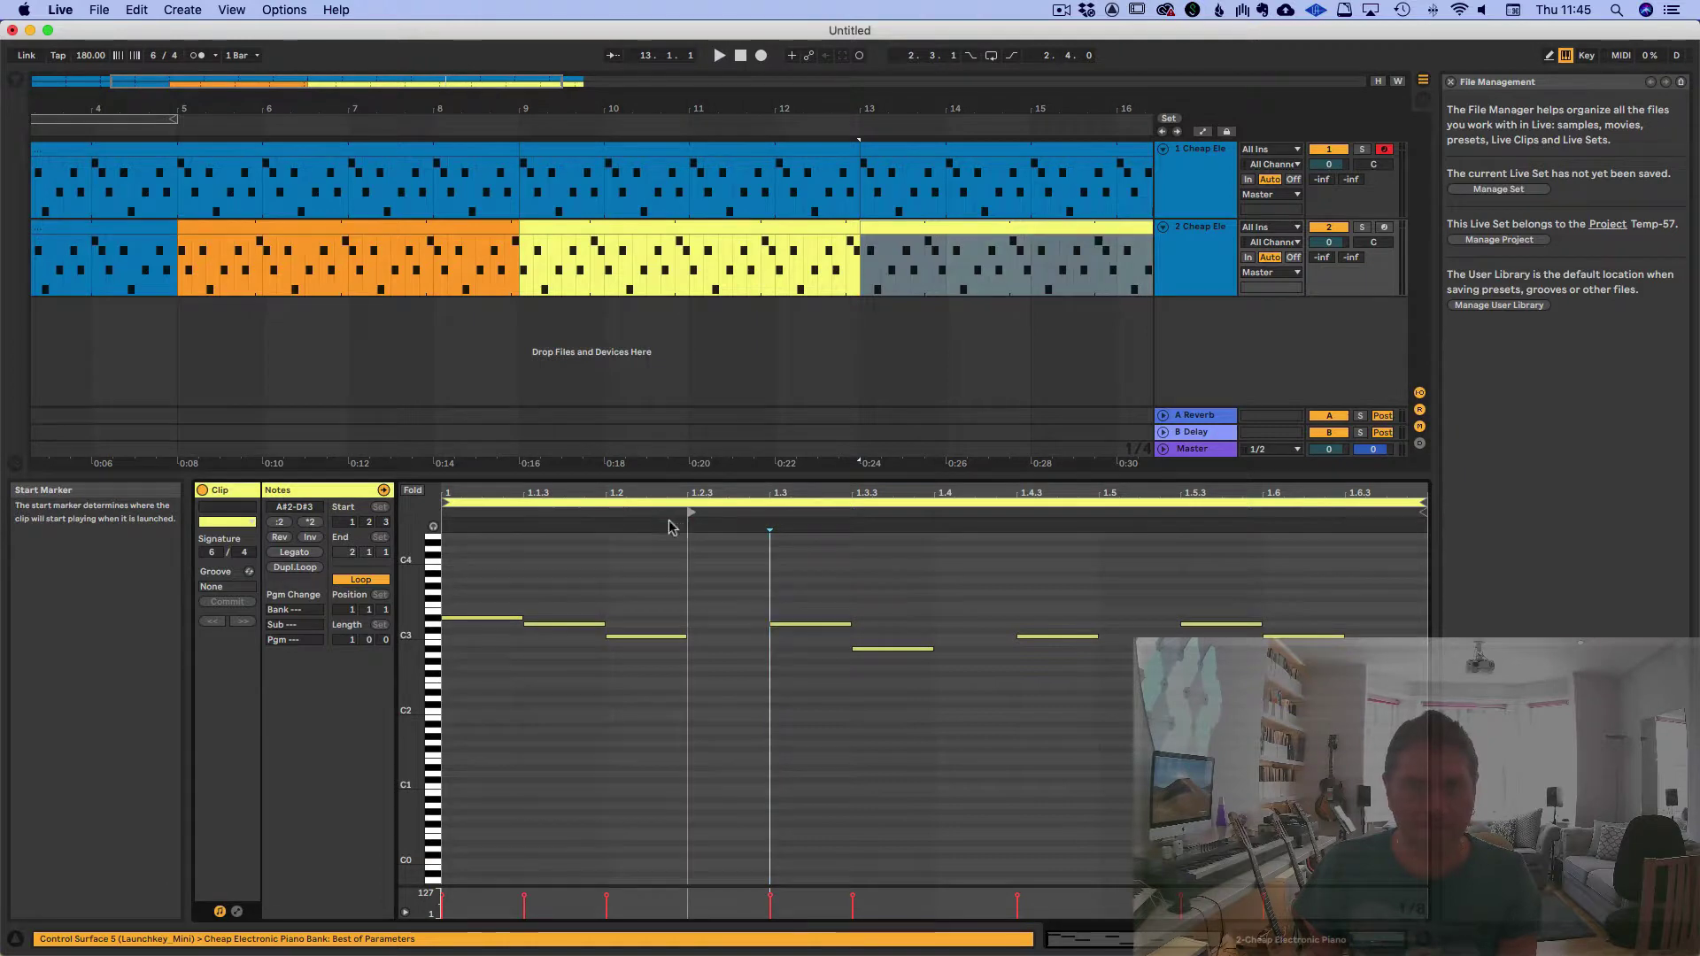
{"action": "scroll", "coordinate": [850, 379], "scroll_direction": "right", "scroll_amount": 1}
{"action": "left_click", "coordinate": [243, 524]}
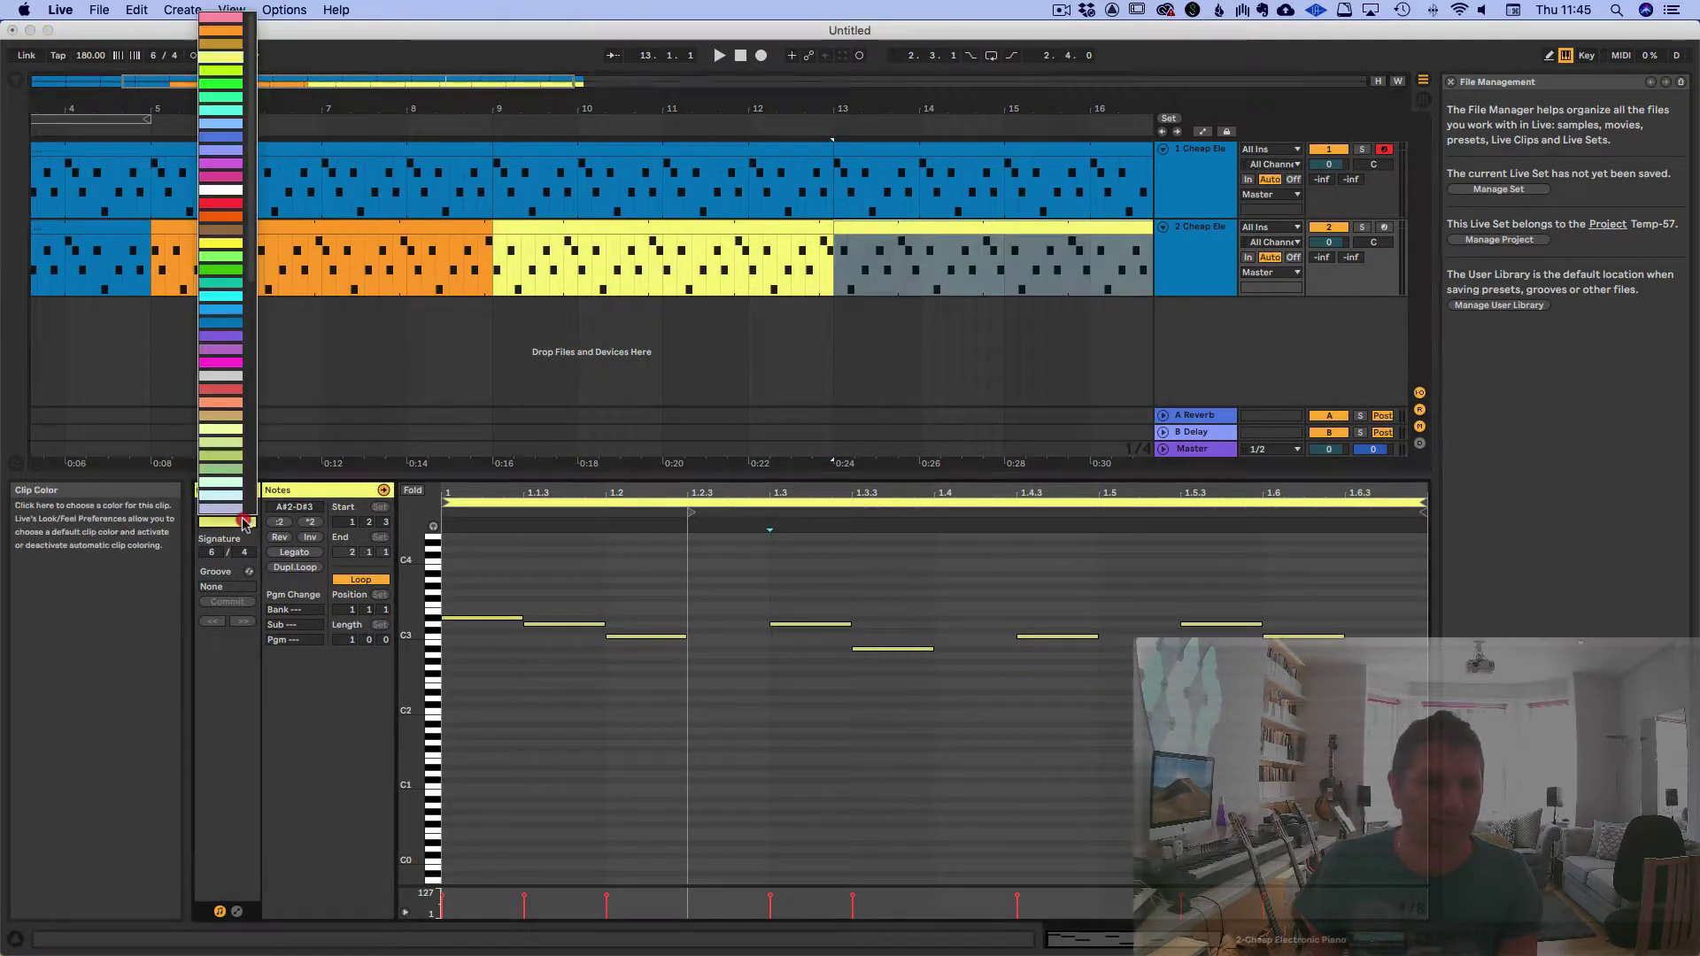
{"action": "left_click", "coordinate": [233, 78]}
{"action": "scroll", "coordinate": [843, 208], "scroll_direction": "right", "scroll_amount": 10}
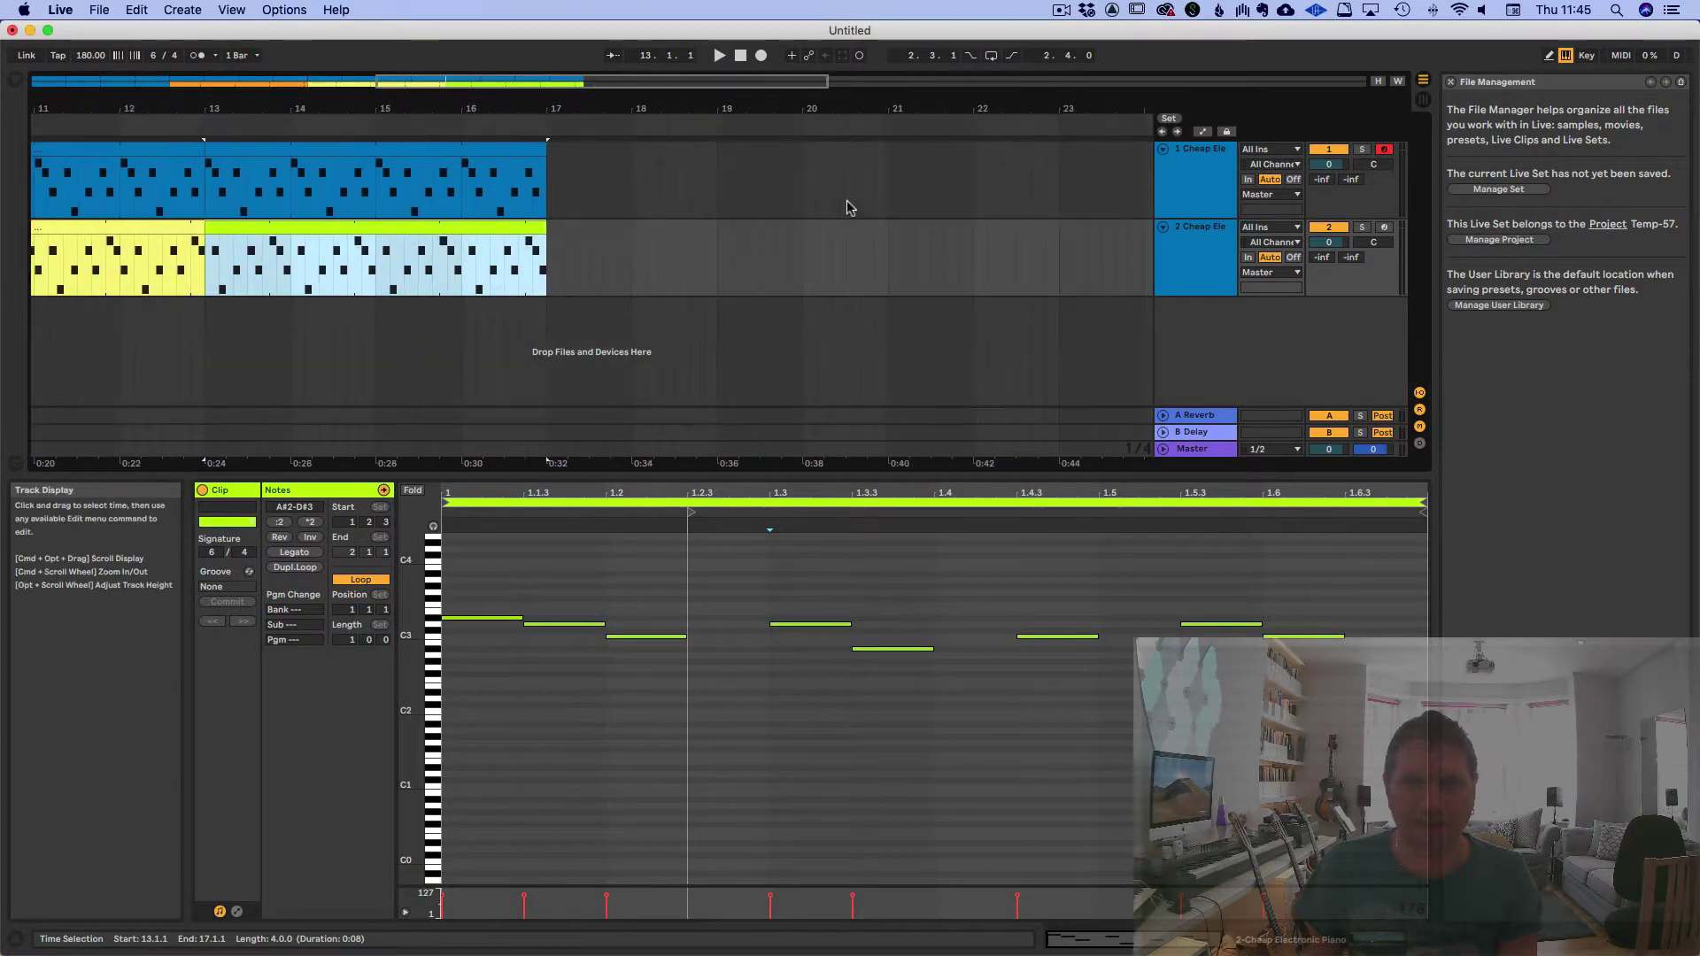
{"action": "scroll", "coordinate": [842, 208], "scroll_direction": "left", "scroll_amount": 2}
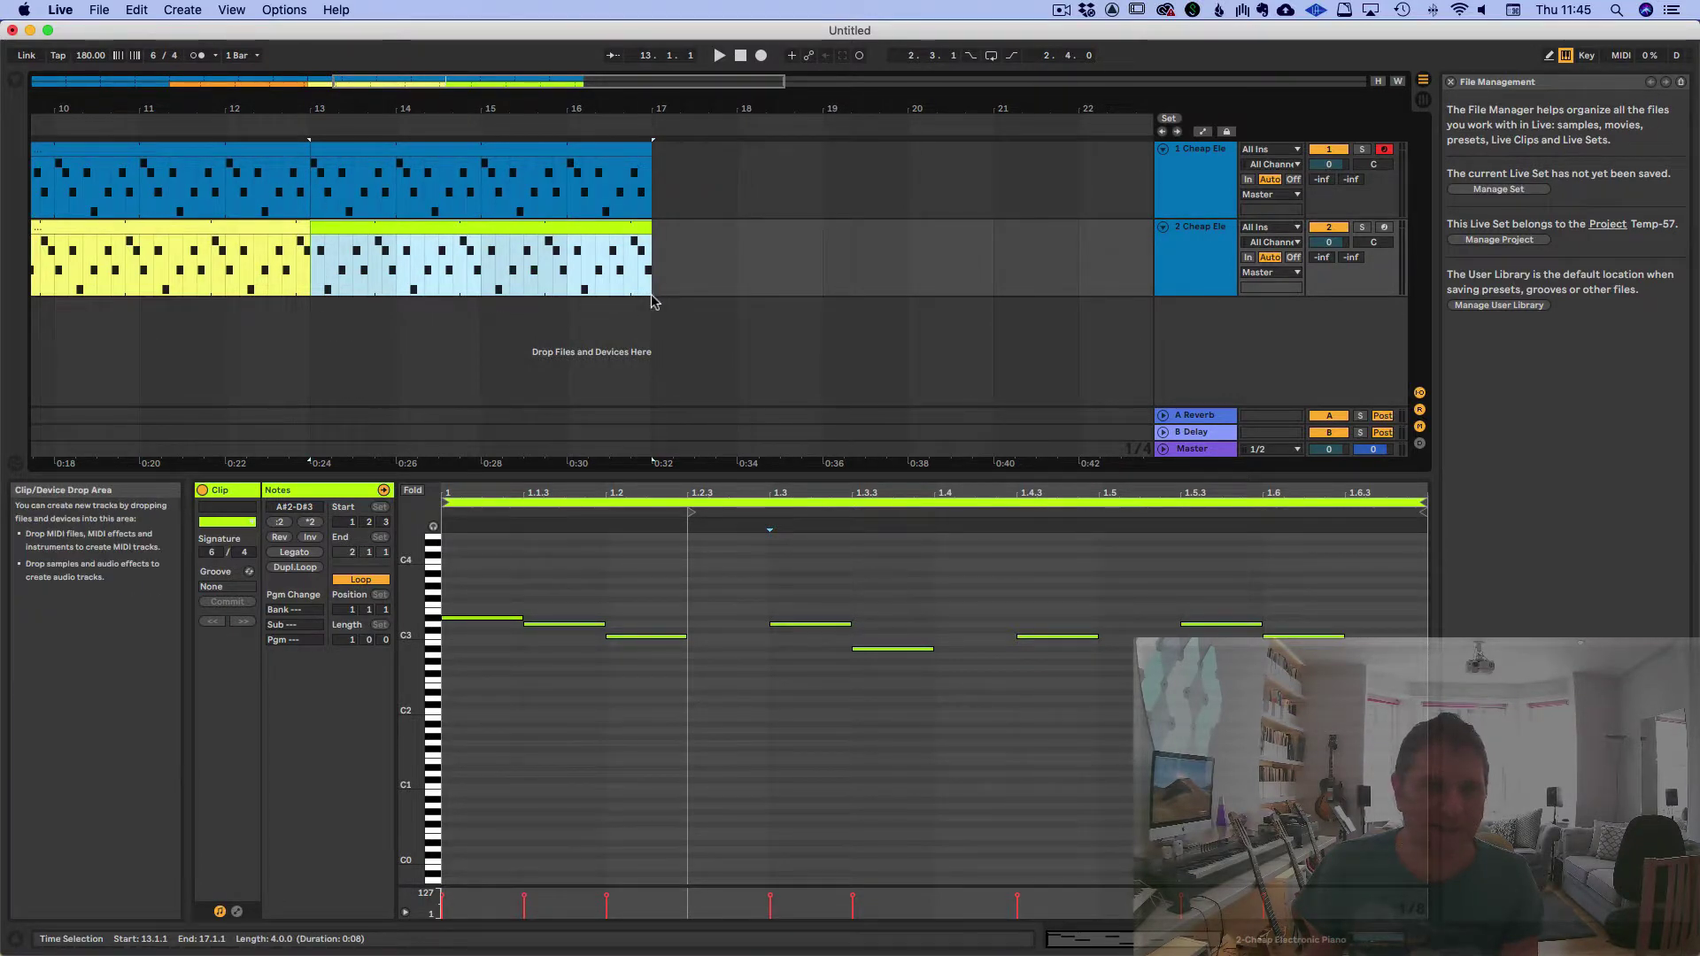
Duplicate both clips to bar 17 and move track 2's copy's start to 1.3
{"action": "left_click_drag", "start_coordinate": [653, 299], "coordinate": [679, 150]}
{"action": "left_click", "coordinate": [309, 190]}
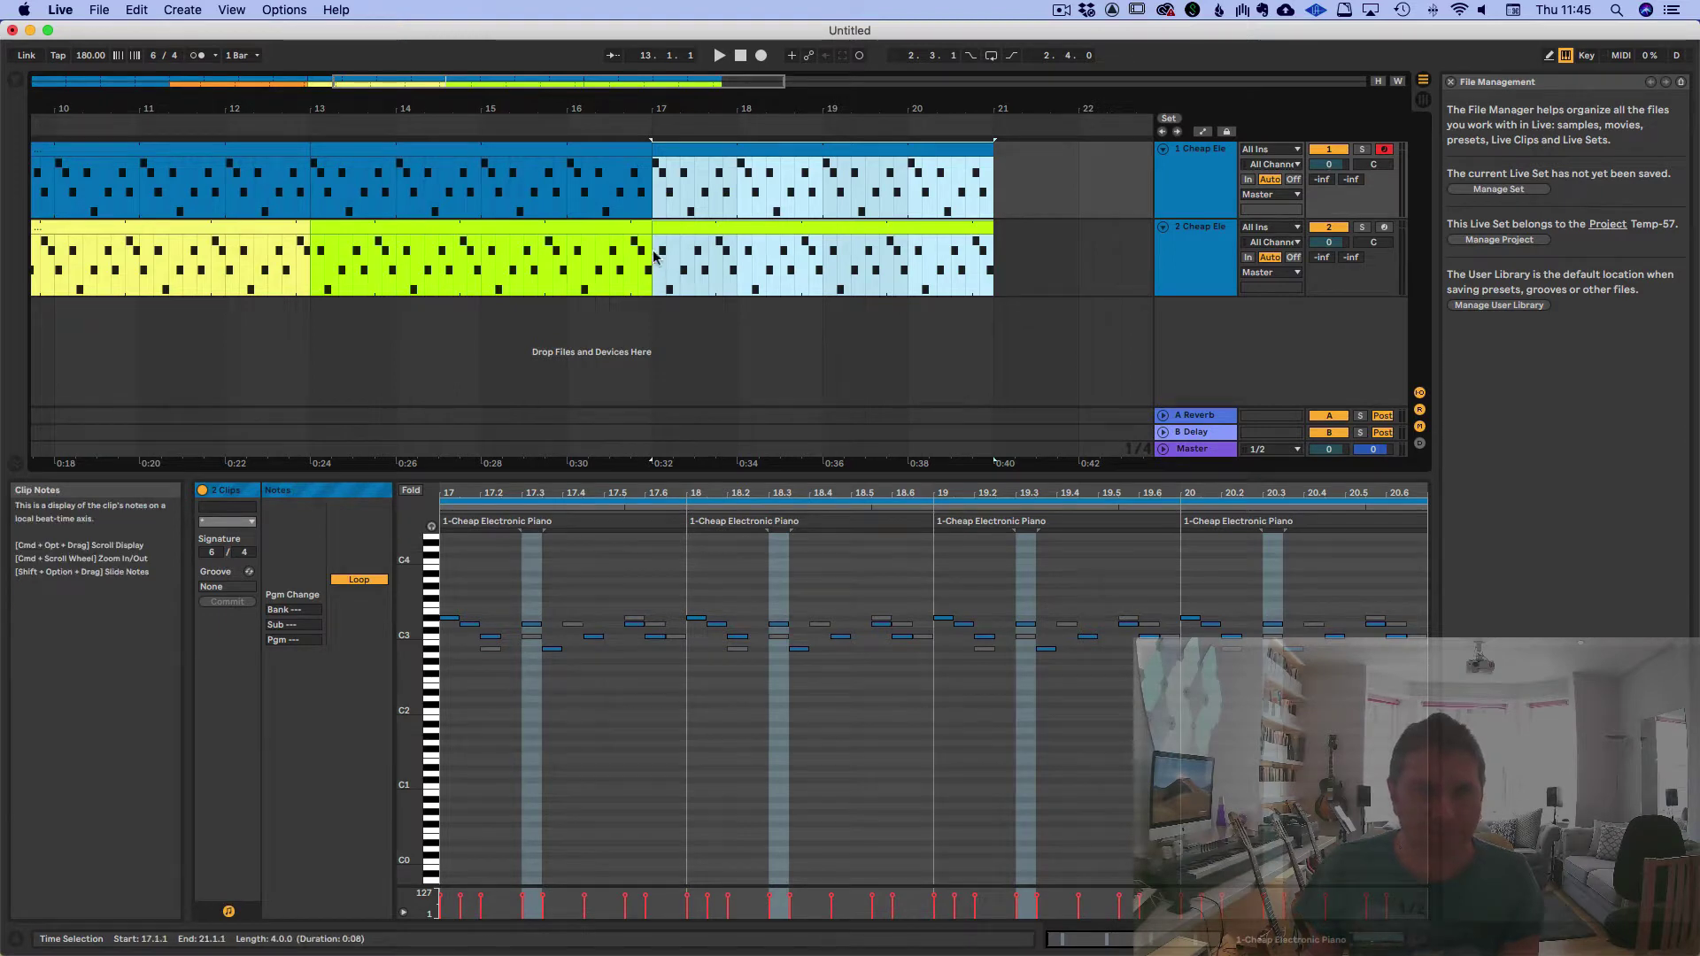
{"action": "left_click", "coordinate": [687, 237]}
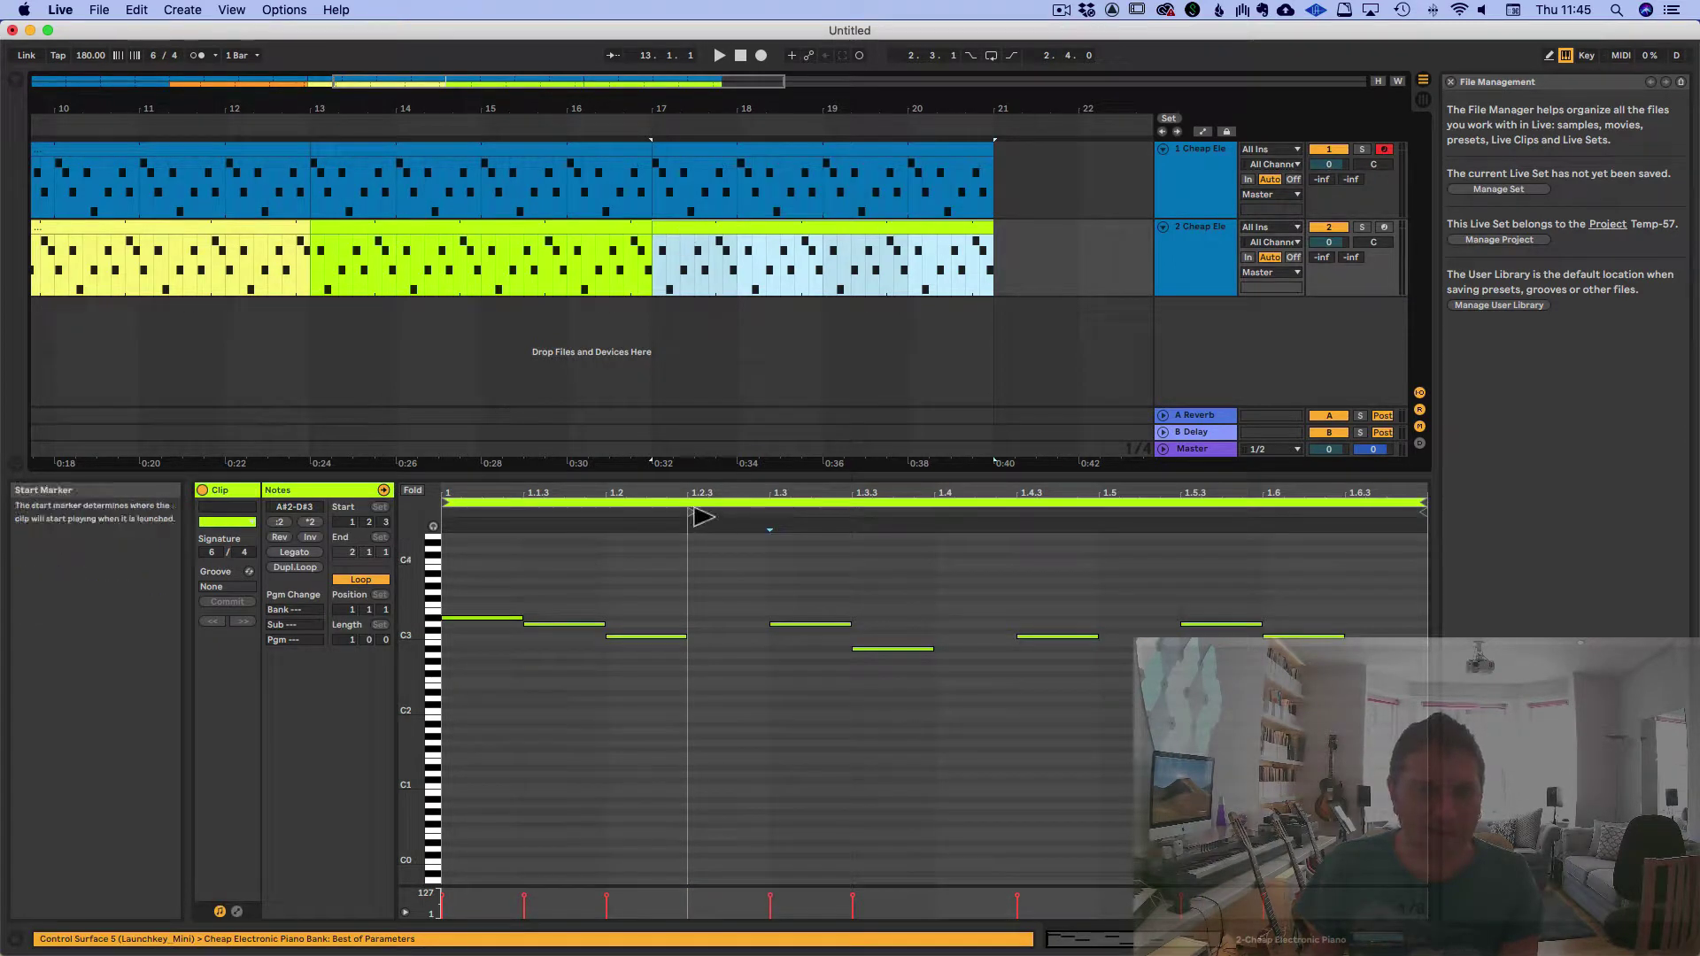
{"action": "left_click_drag", "start_coordinate": [715, 519], "coordinate": [772, 516]}
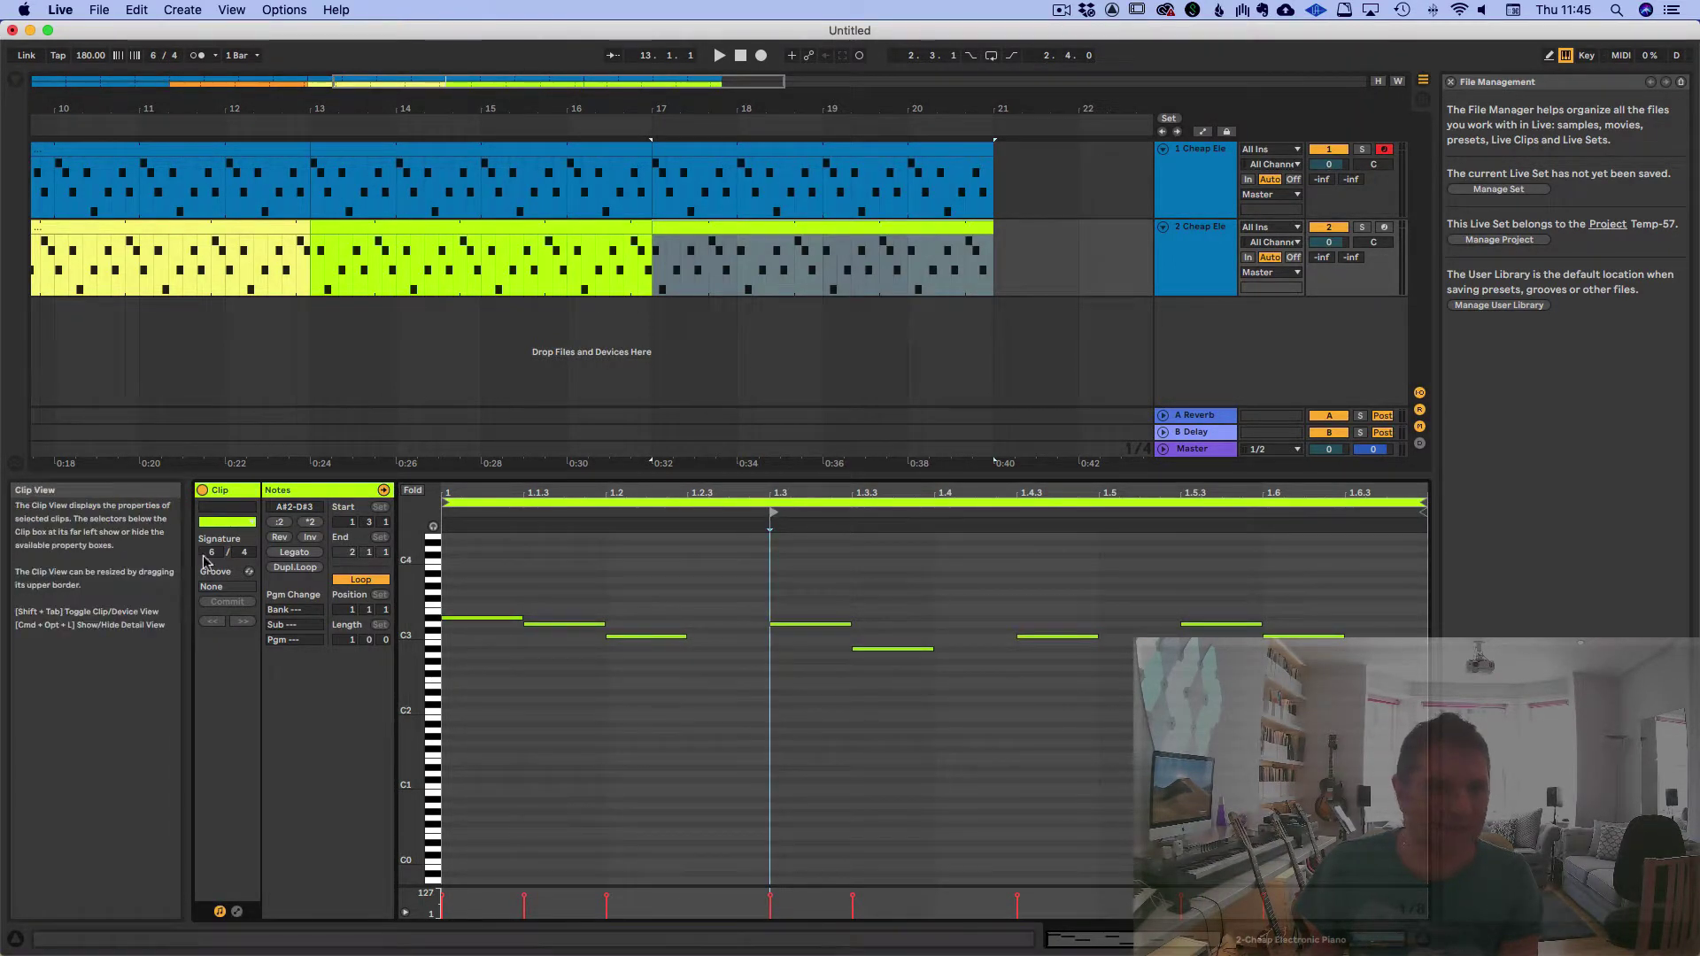
Colour track 2's bar-17 clip mint green and play from bar 17
{"action": "left_click", "coordinate": [232, 522]}
{"action": "left_click", "coordinate": [230, 104]}
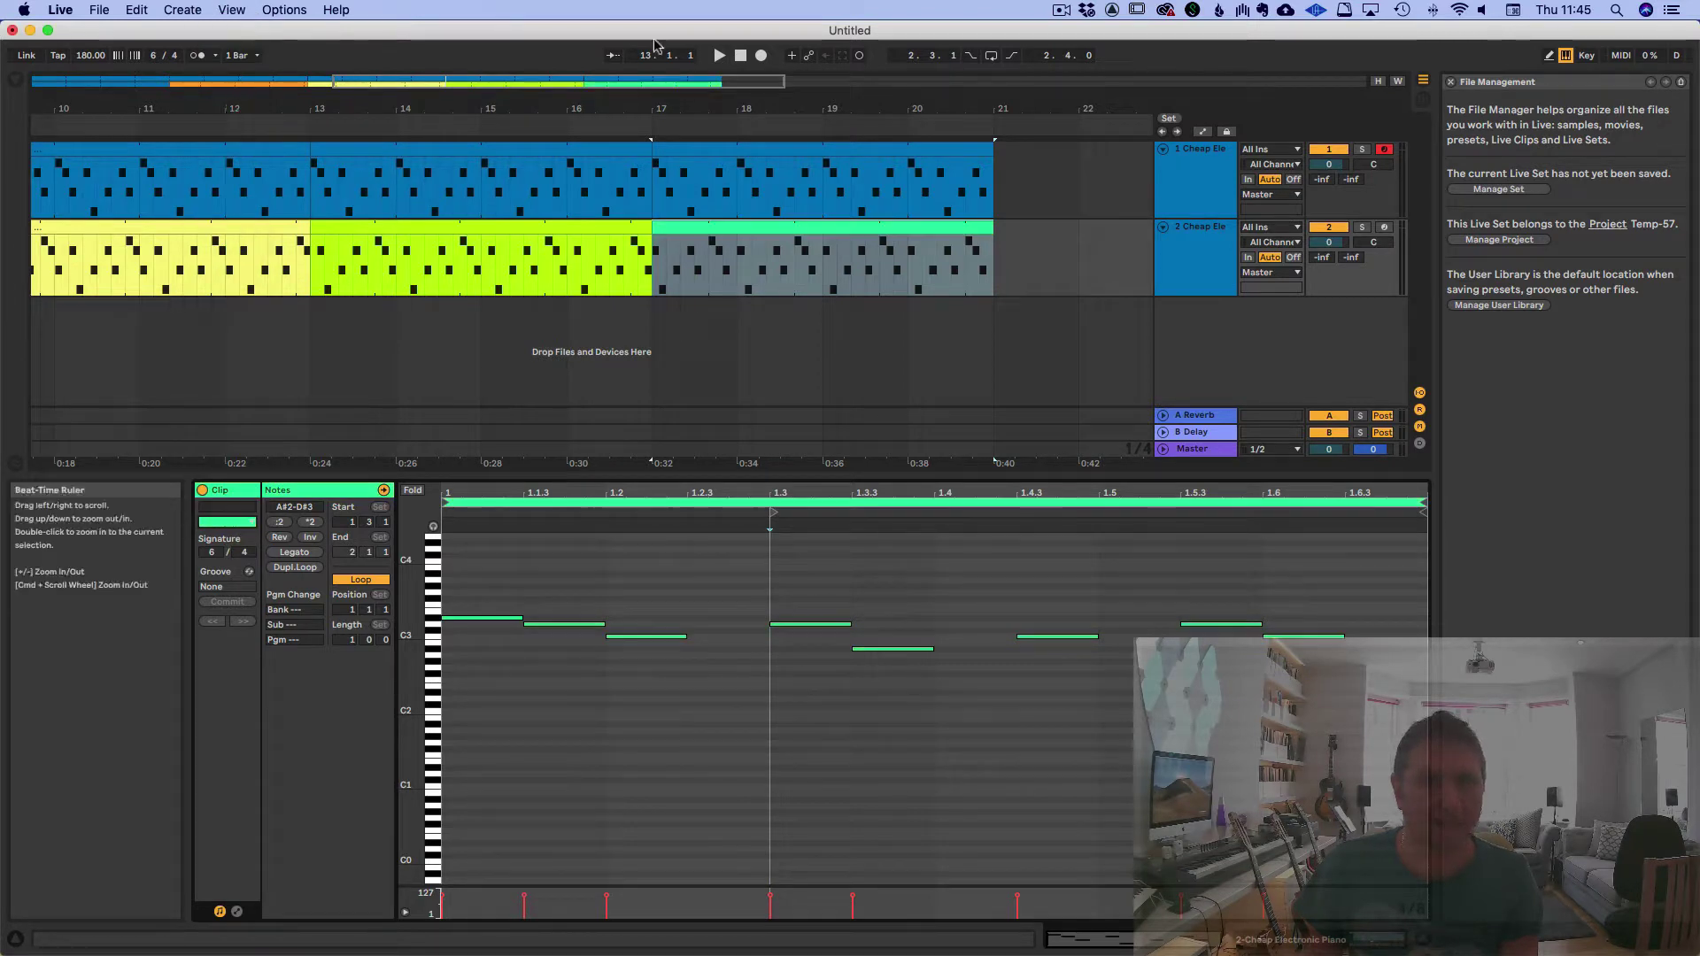
{"action": "key", "text": "space"}
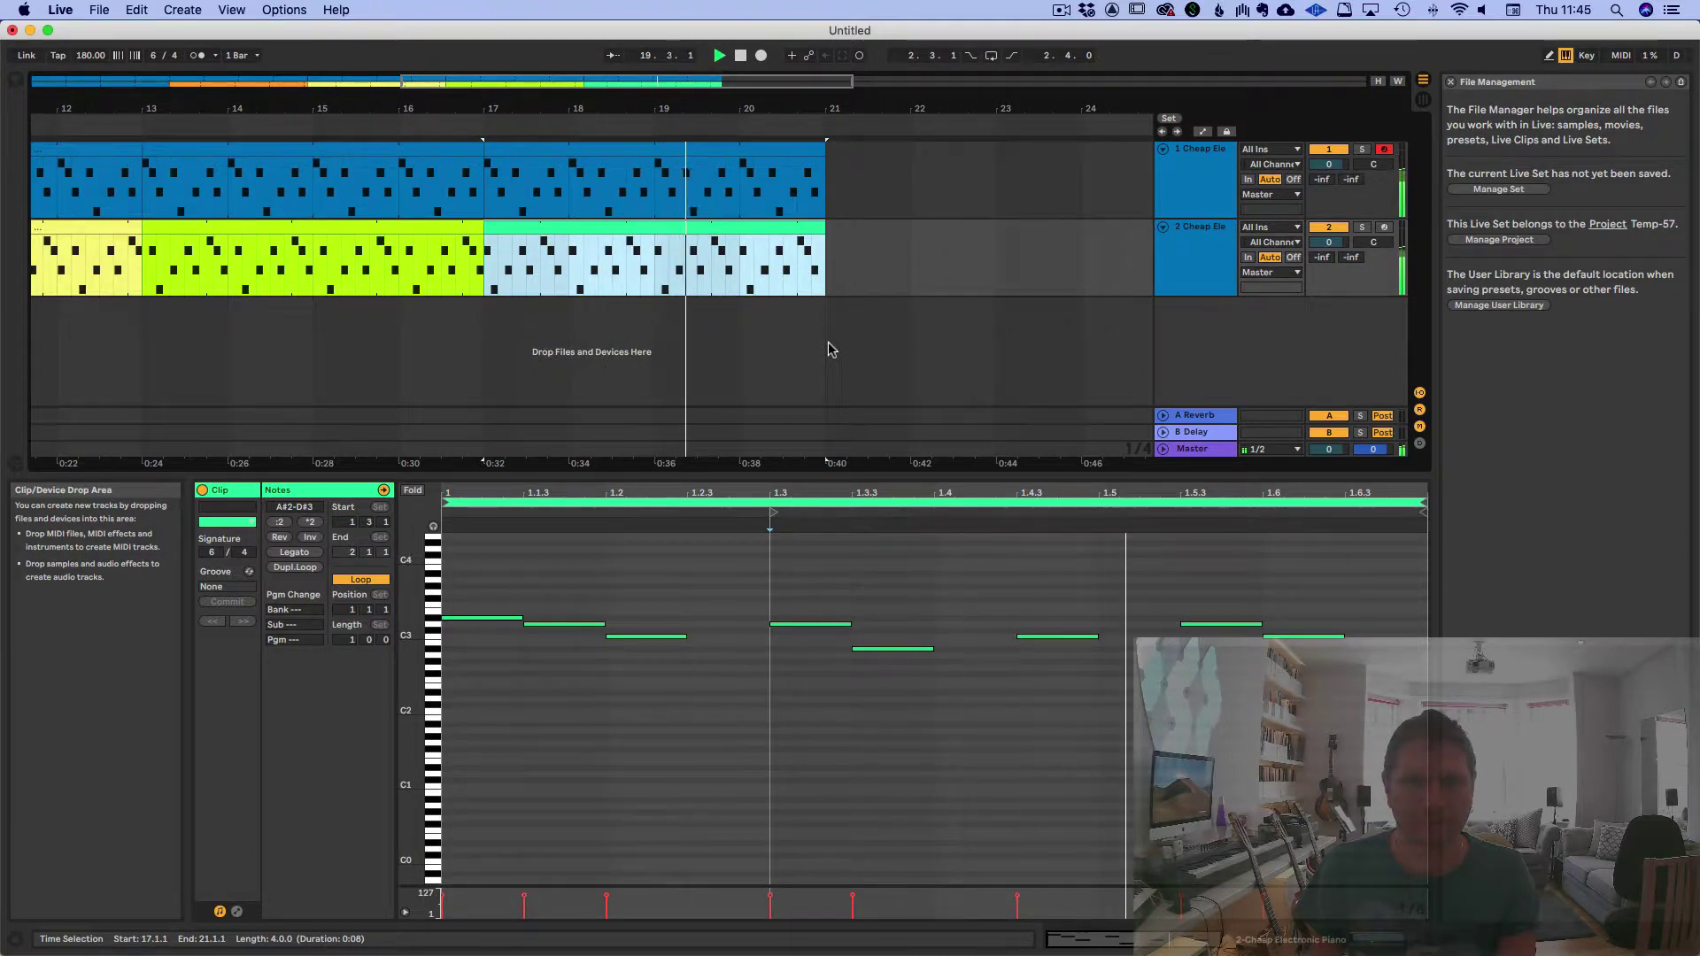
Duplicate both clips to bars 21–25; track 2's copy starts at 1.3.3, coloured light blue
{"action": "left_click", "coordinate": [534, 161]}
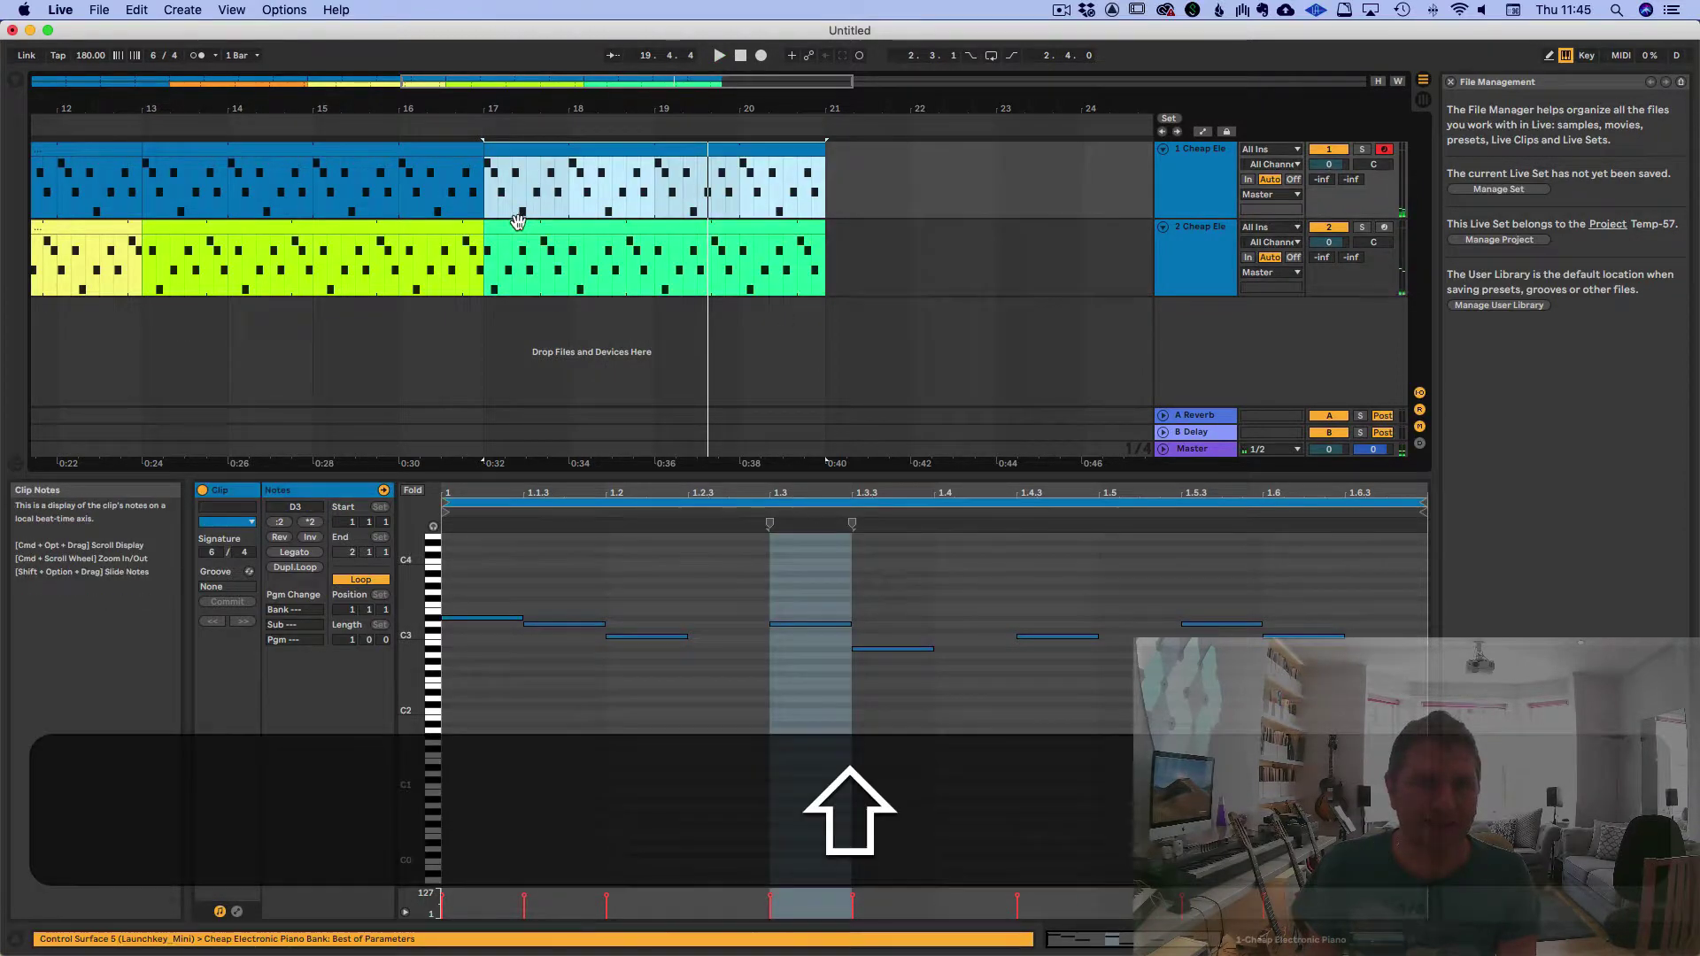
{"action": "left_click", "coordinate": [517, 223], "text": "shift"}
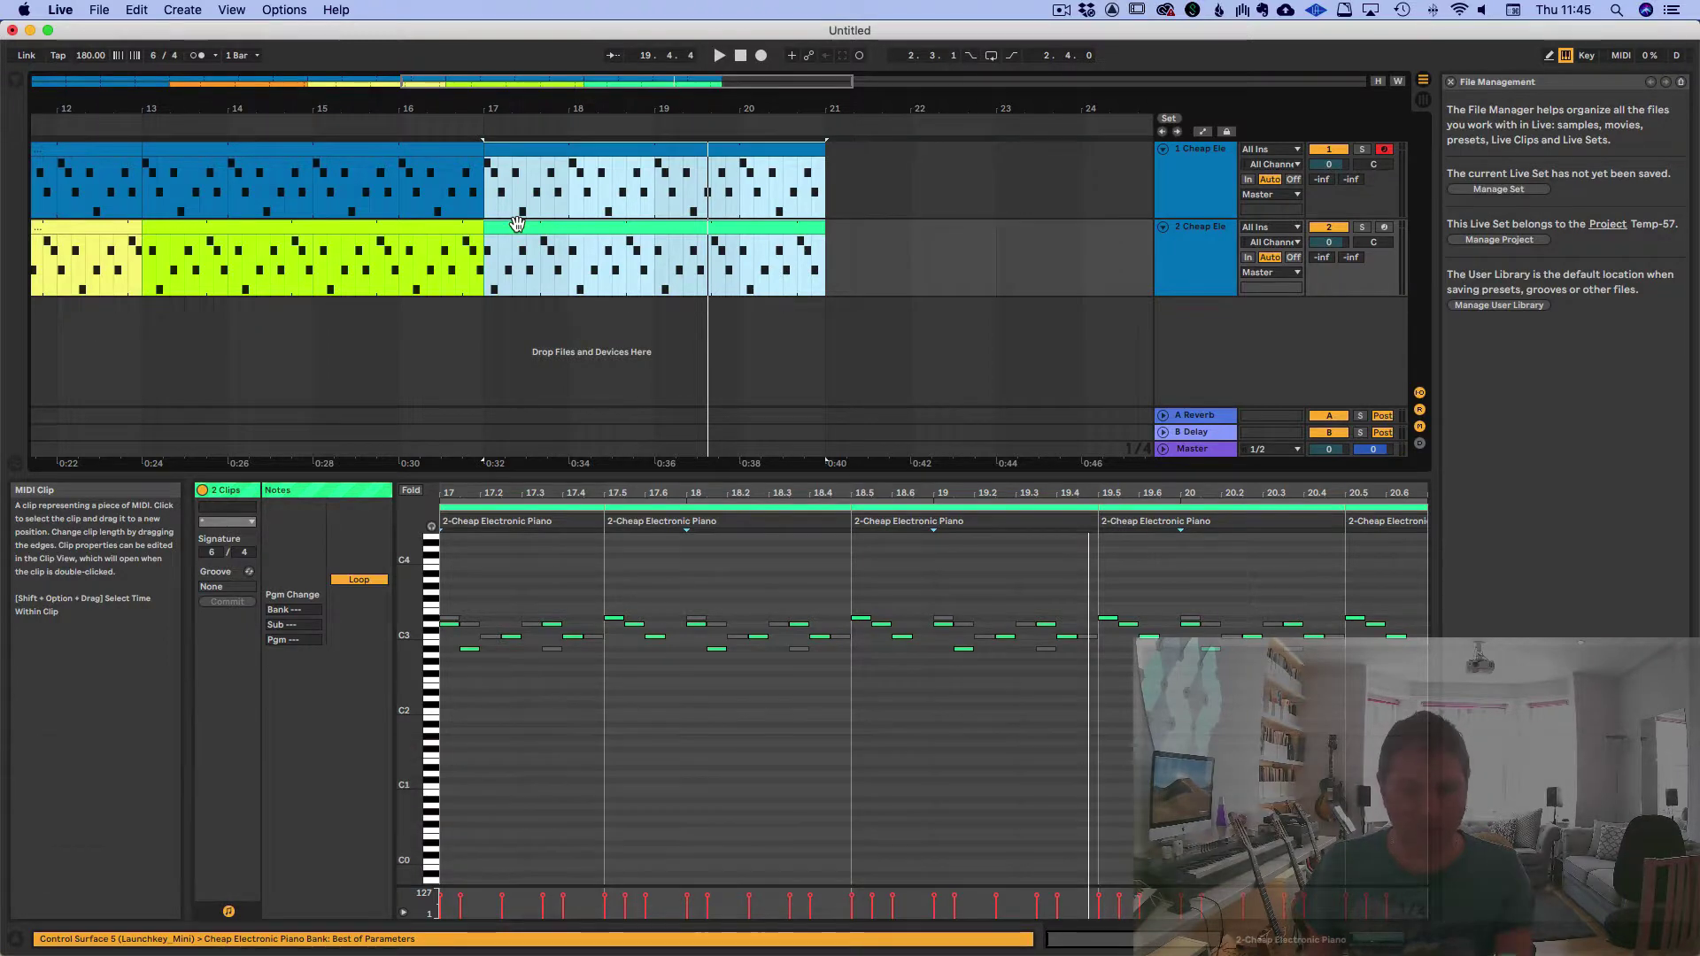
{"action": "key", "text": "super+d"}
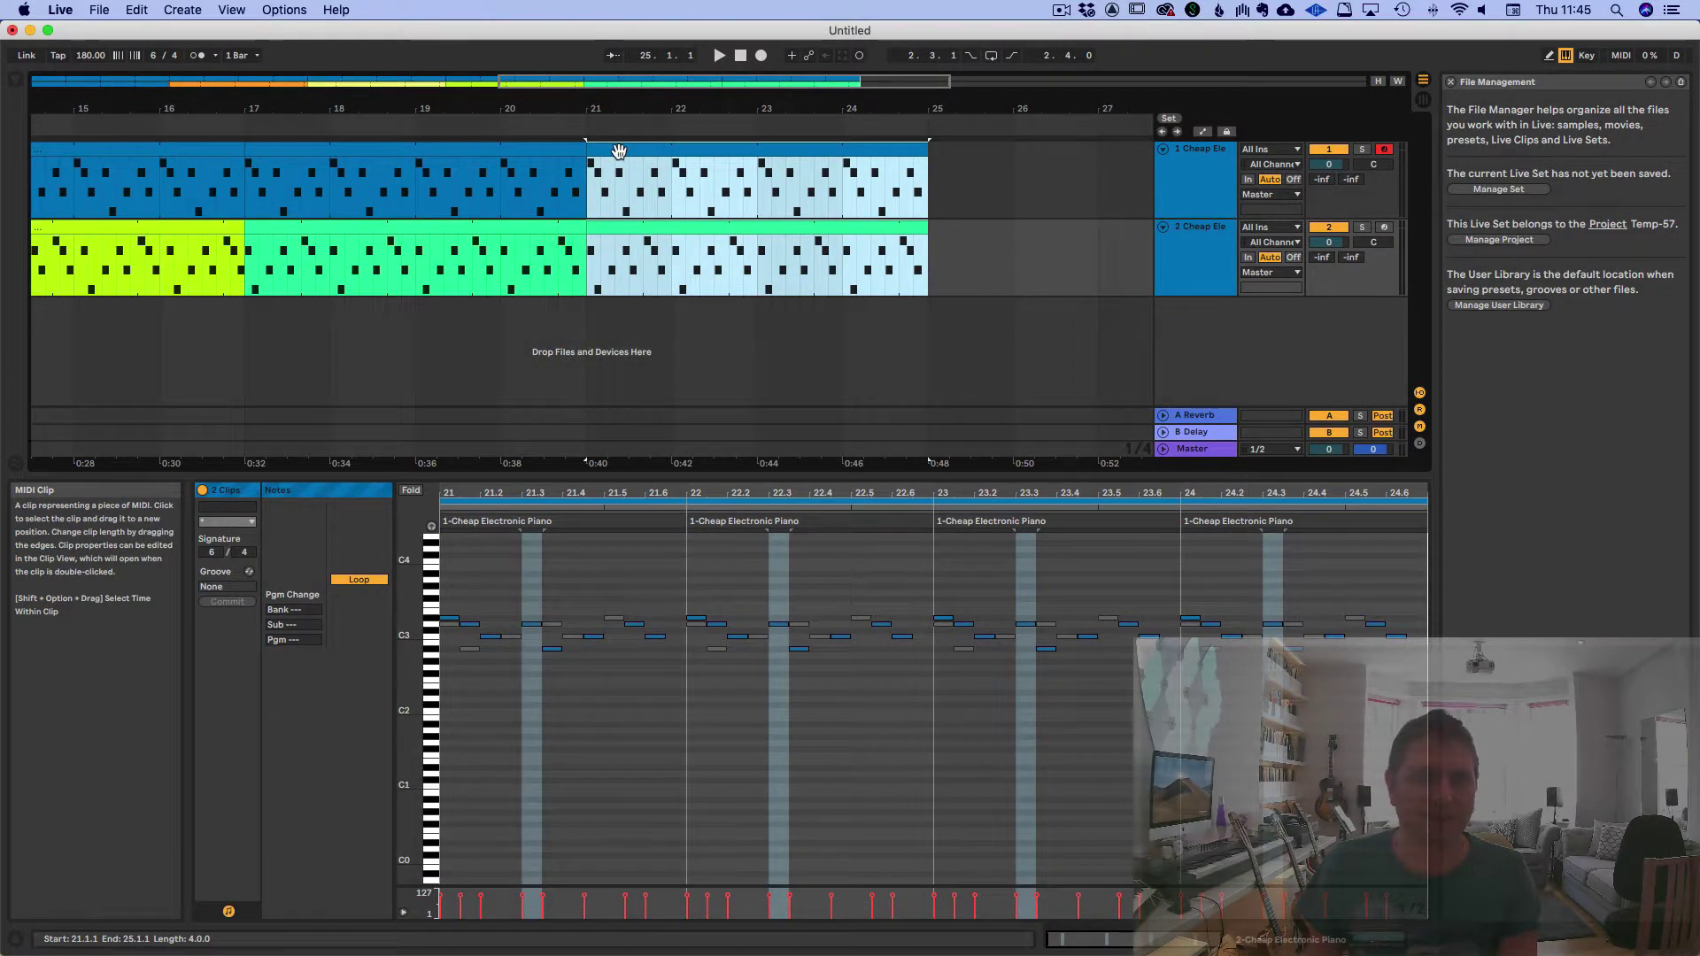
{"action": "left_click", "coordinate": [609, 224]}
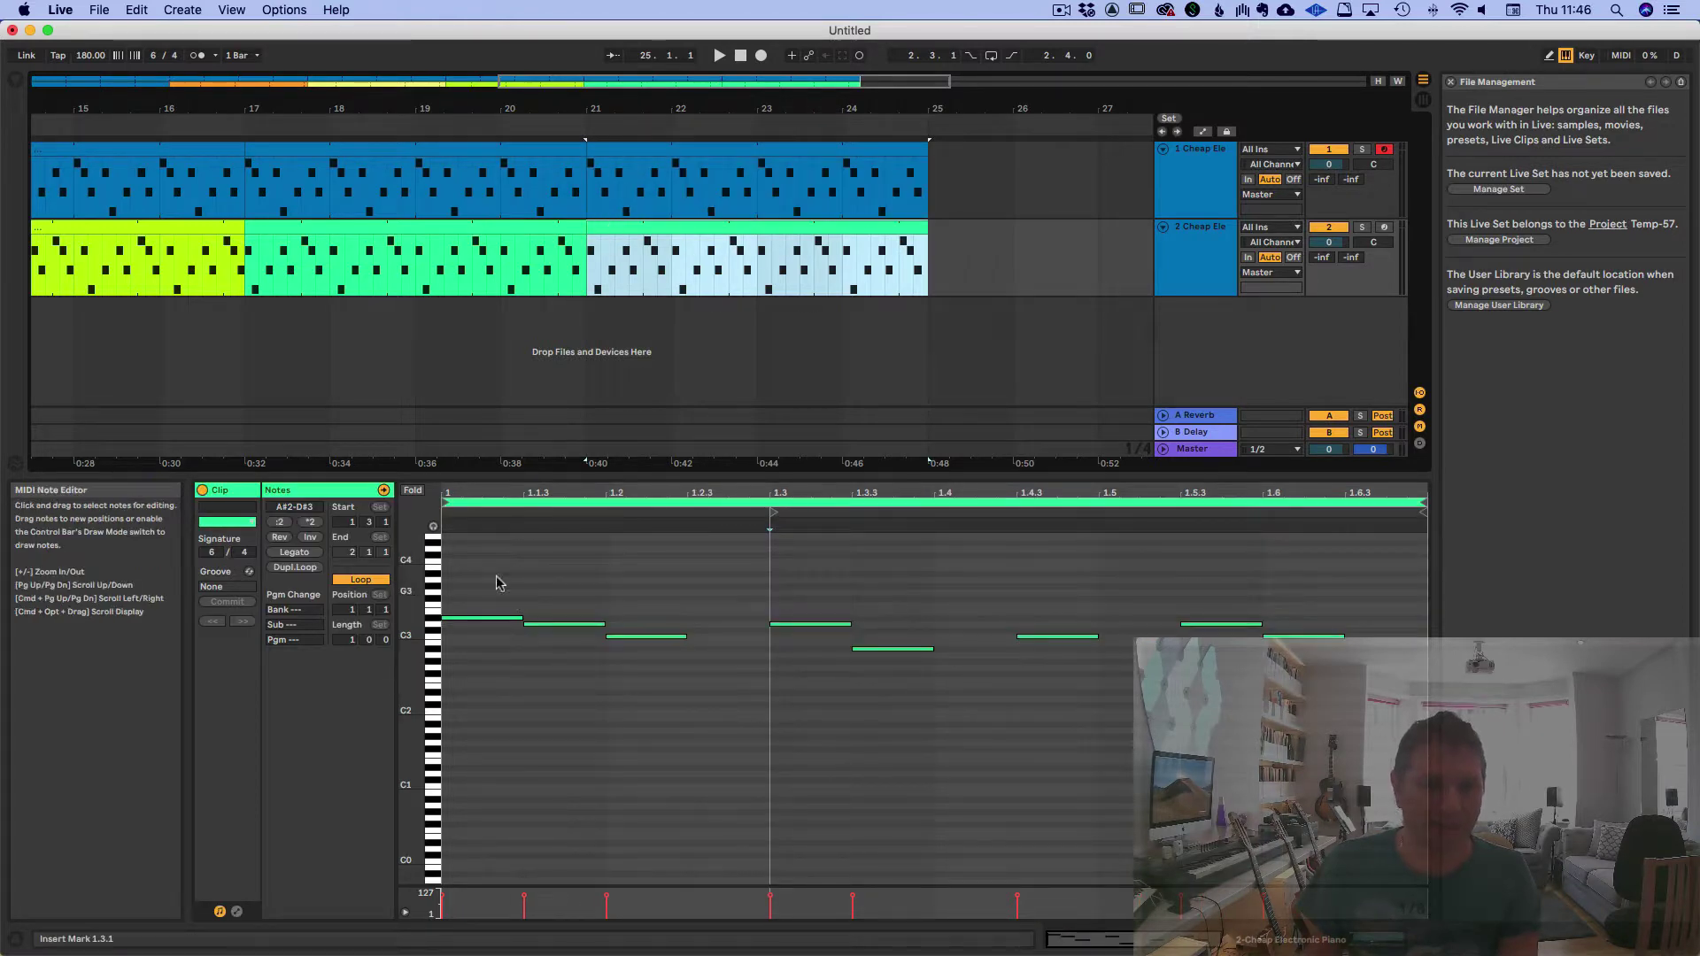
{"action": "left_click_drag", "start_coordinate": [783, 523], "coordinate": [855, 524]}
{"action": "left_click", "coordinate": [237, 524]}
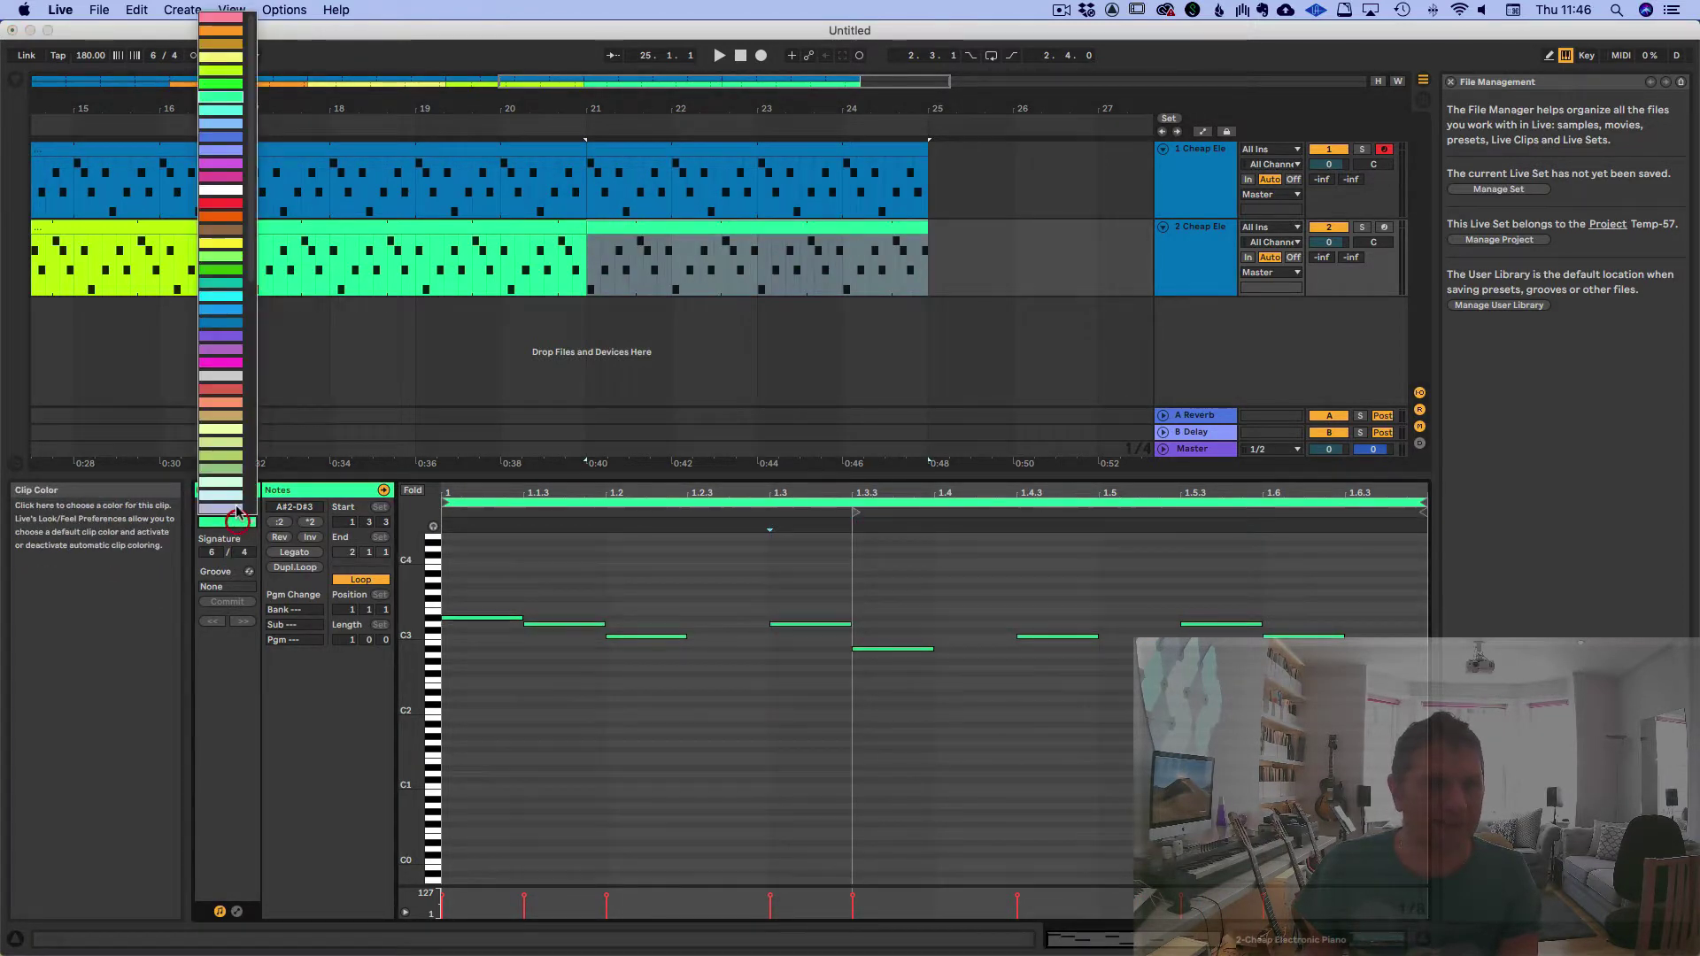
{"action": "left_click", "coordinate": [227, 127]}
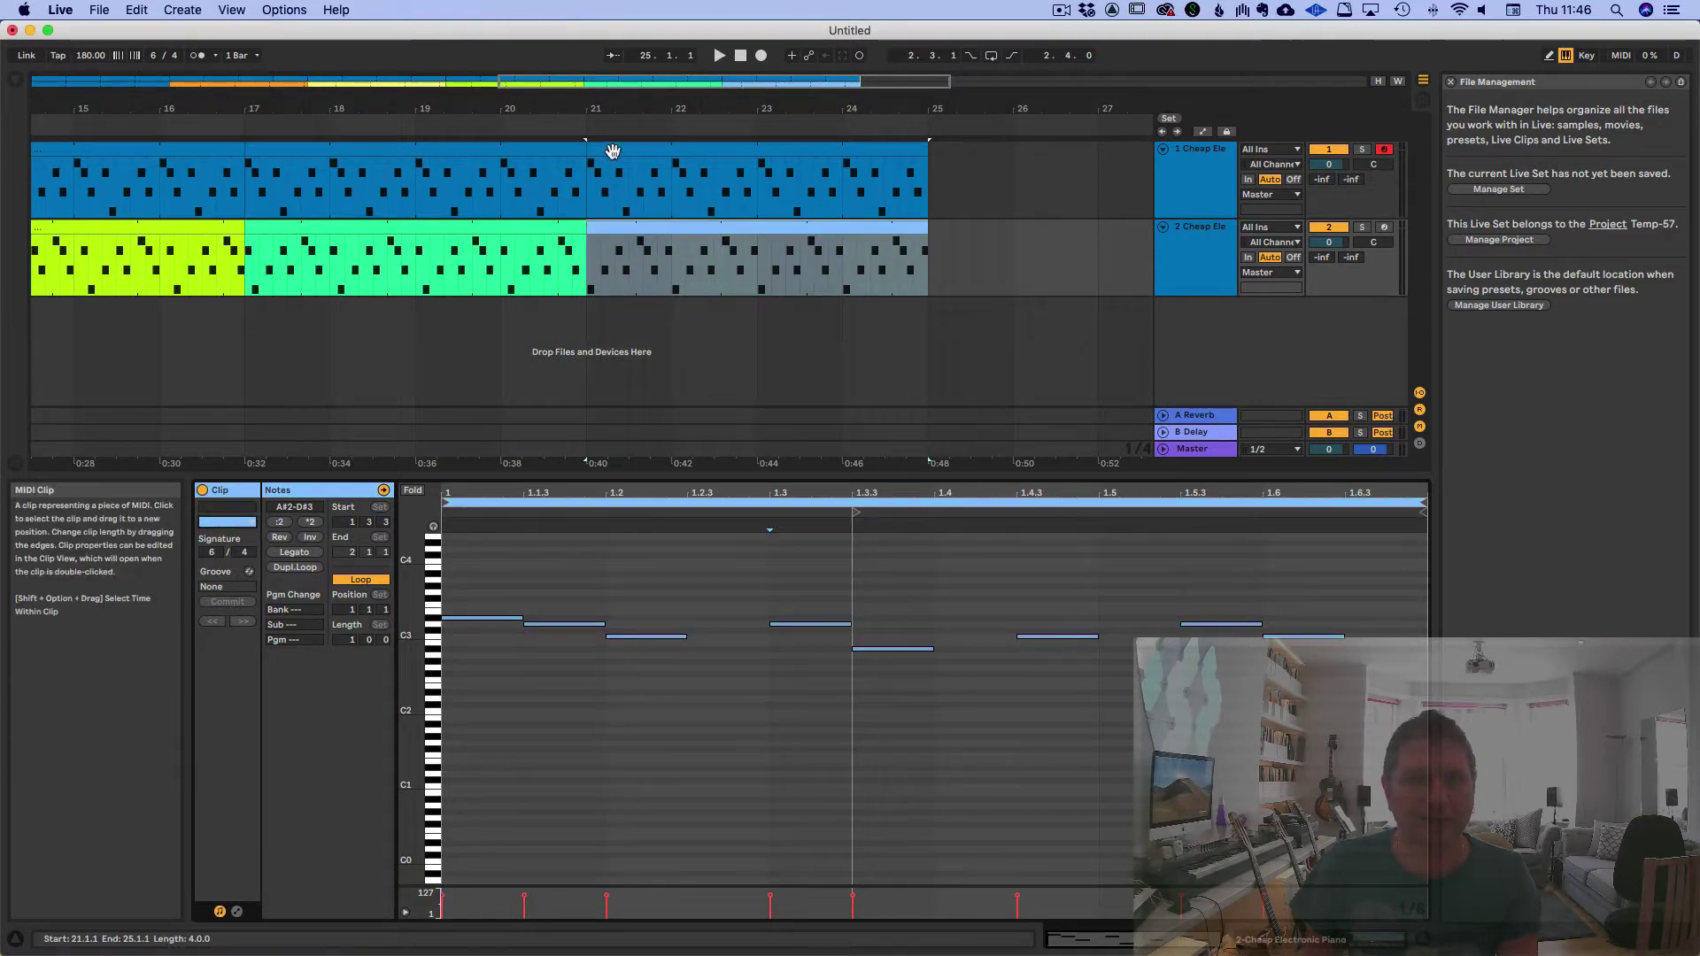
Duplicate both clips to bars 25–29; track 2's copy is magenta, starting at 1.4
{"action": "left_click", "coordinate": [608, 151], "text": "shift"}
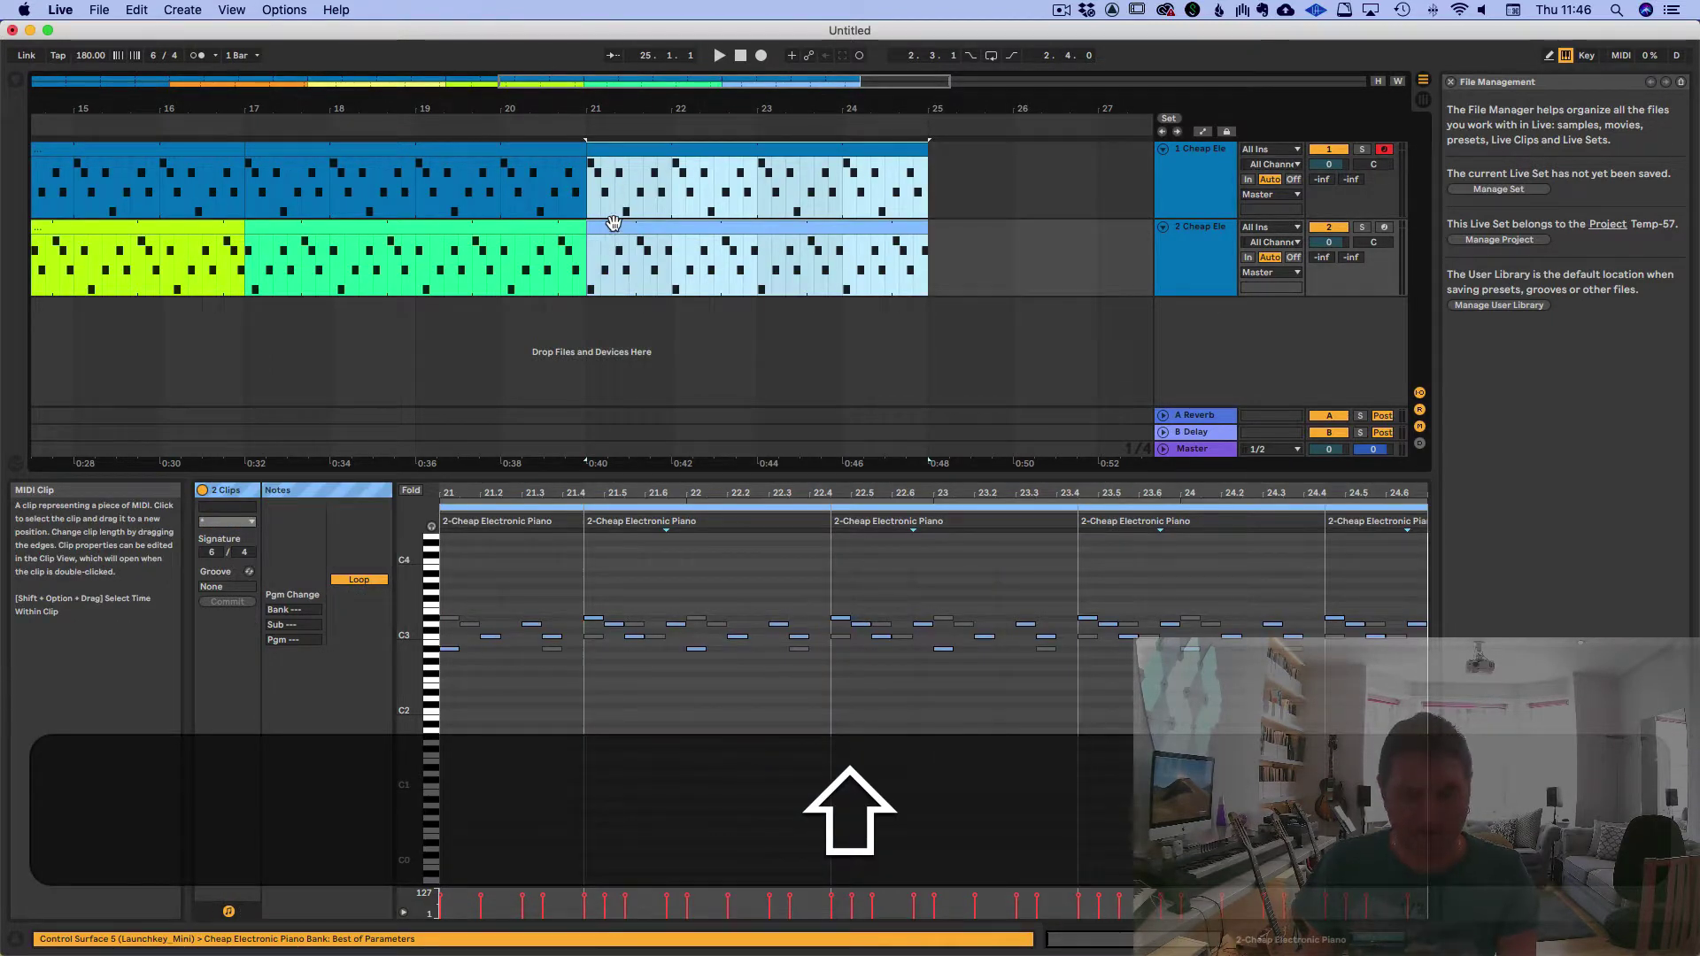
{"action": "key", "text": "super+d"}
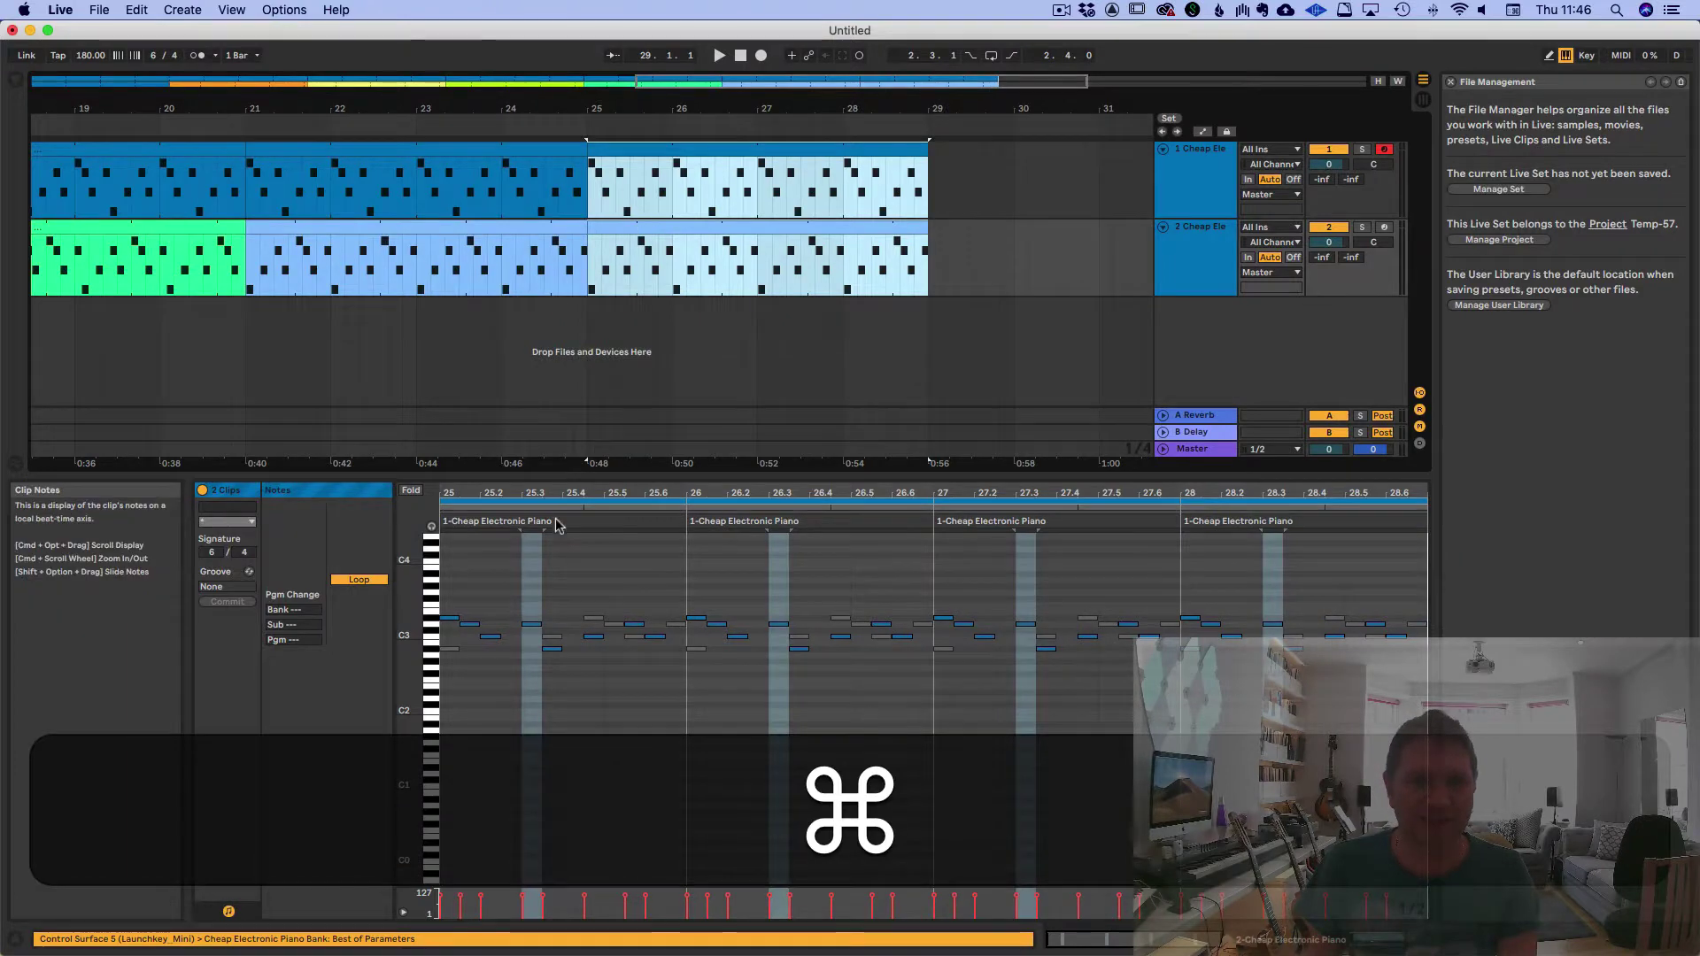
{"action": "left_click", "coordinate": [699, 232]}
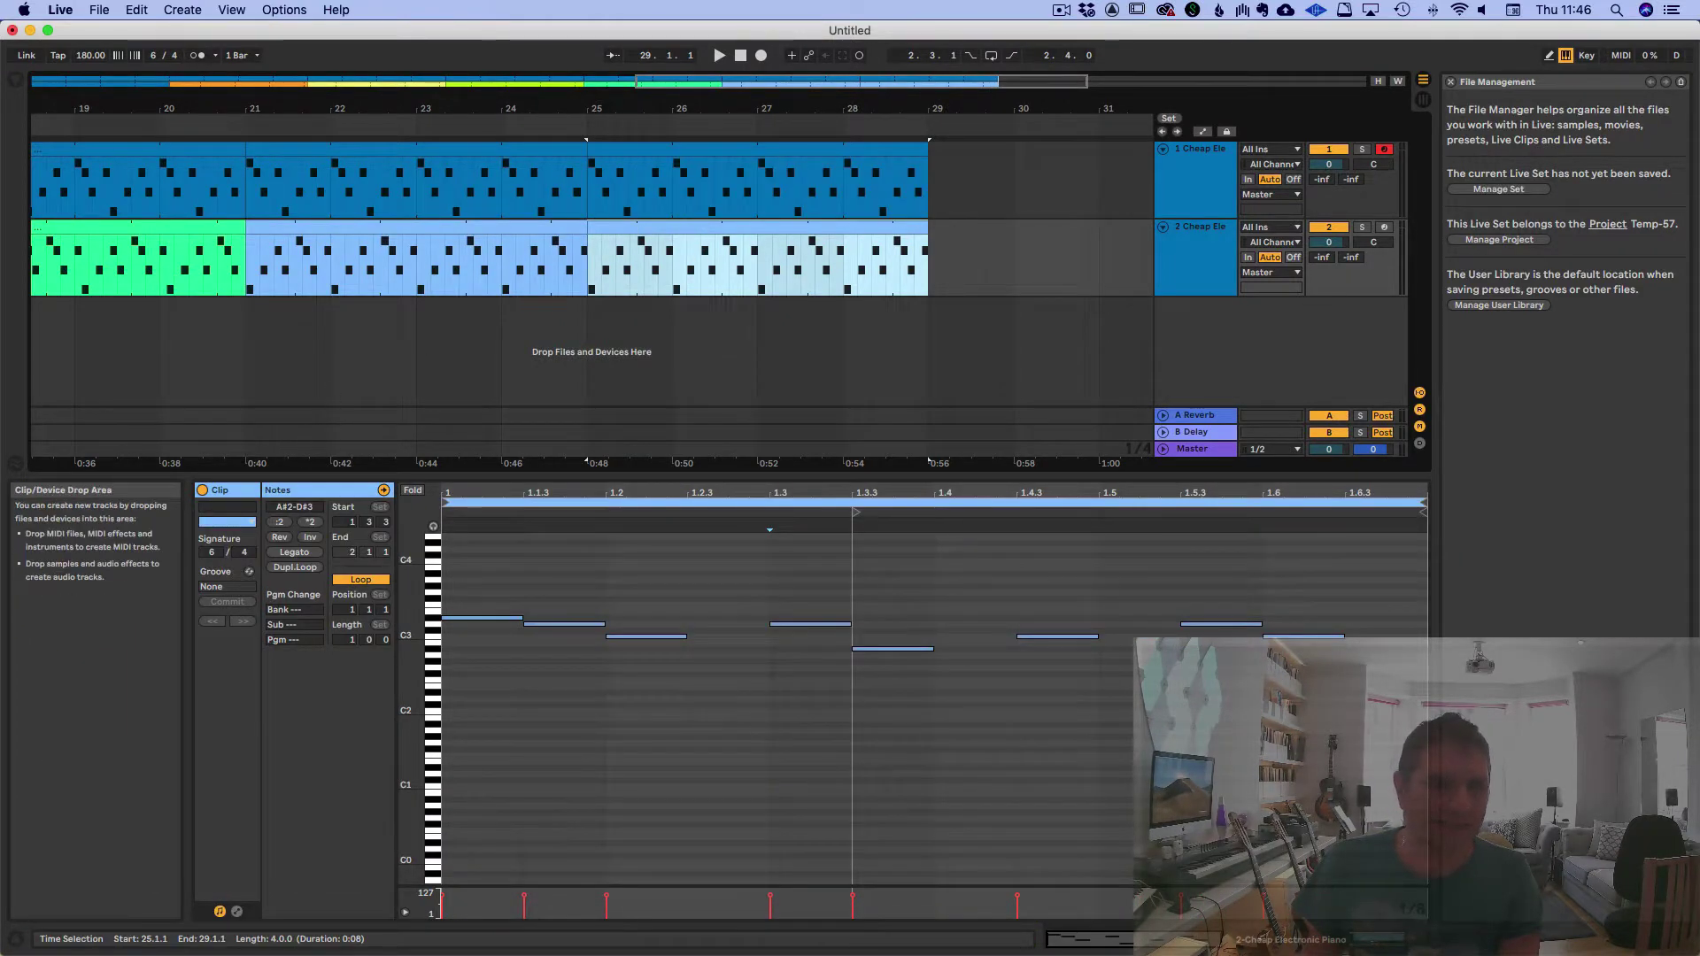
{"action": "left_click", "coordinate": [249, 511]}
{"action": "left_click", "coordinate": [221, 163]}
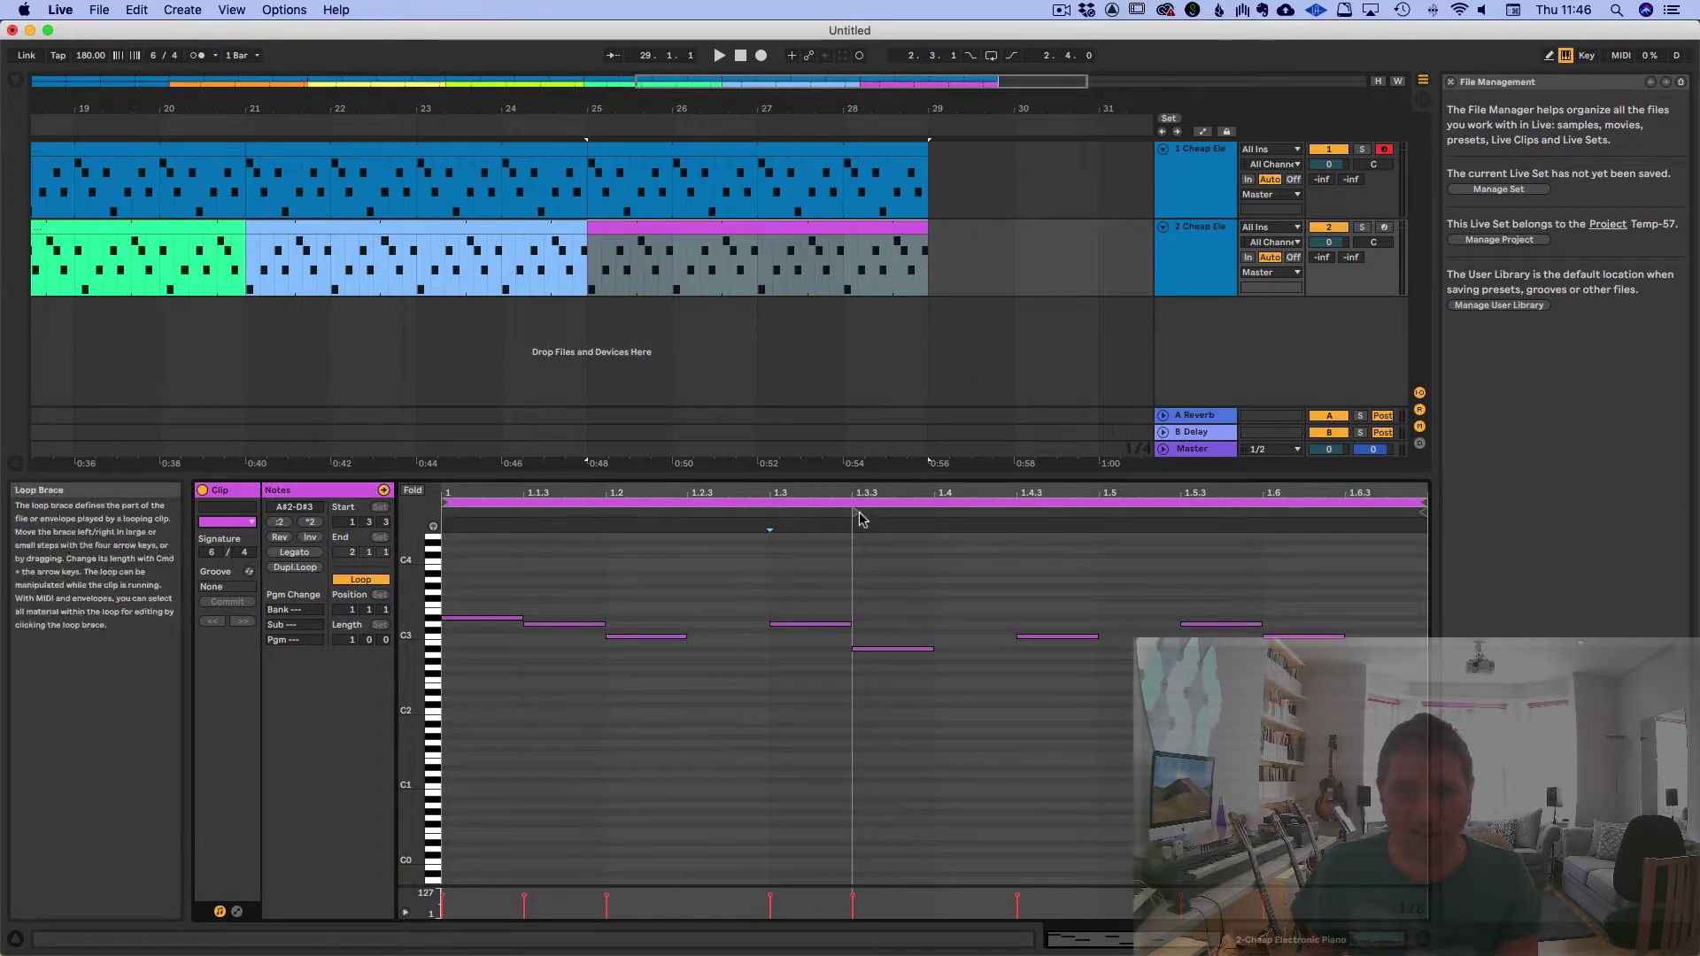
{"action": "left_click_drag", "start_coordinate": [865, 519], "coordinate": [925, 521]}
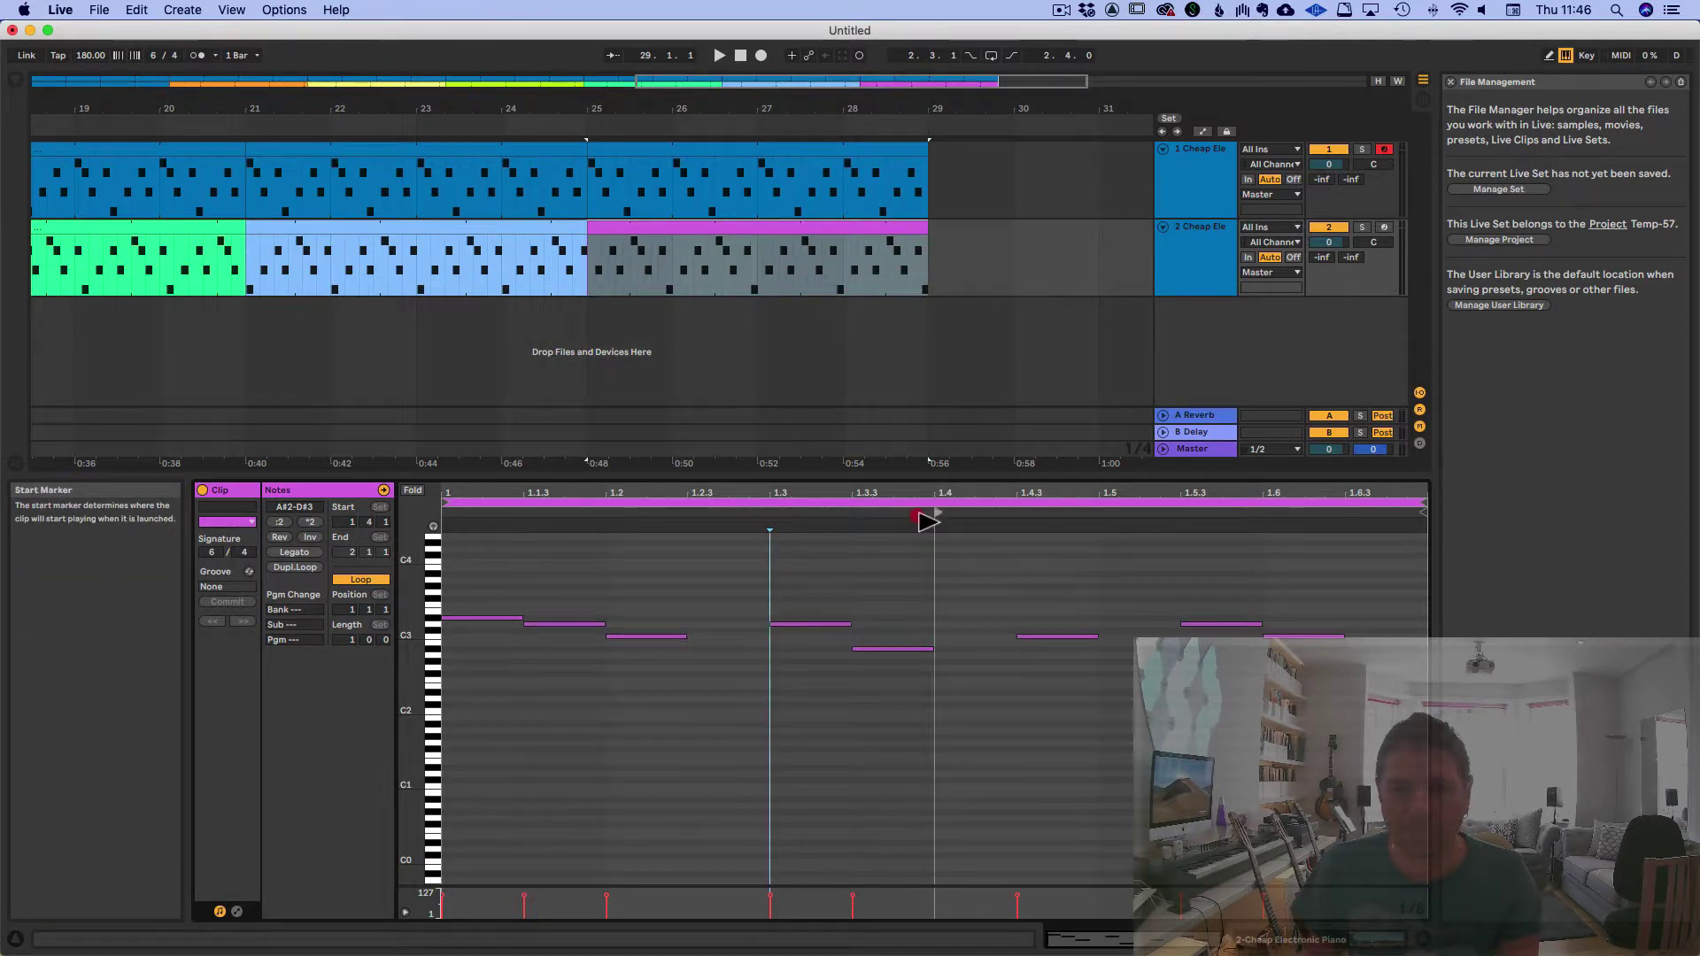
Duplicate both clips to bars 29–33; track 2's copy is pink, starting at 1.4.3
{"action": "left_click", "coordinate": [626, 151], "text": "shift"}
{"action": "left_click", "coordinate": [626, 224], "text": "shift"}
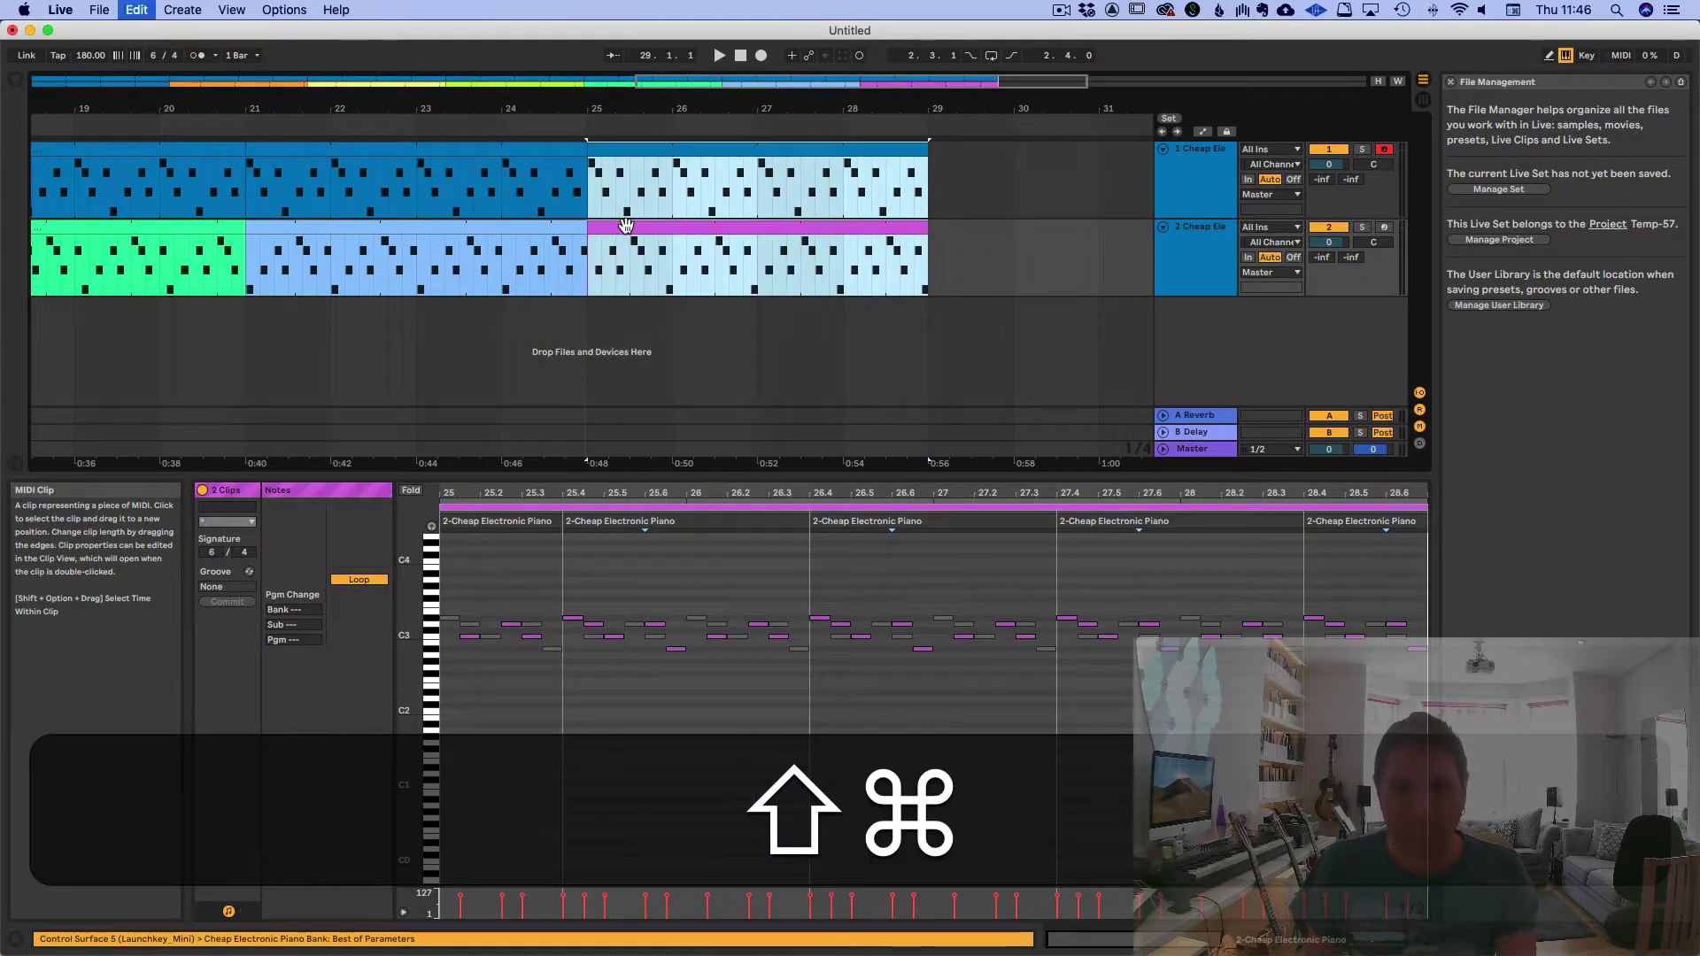
{"action": "key", "text": "shift+super+d"}
{"action": "left_click", "coordinate": [617, 229]}
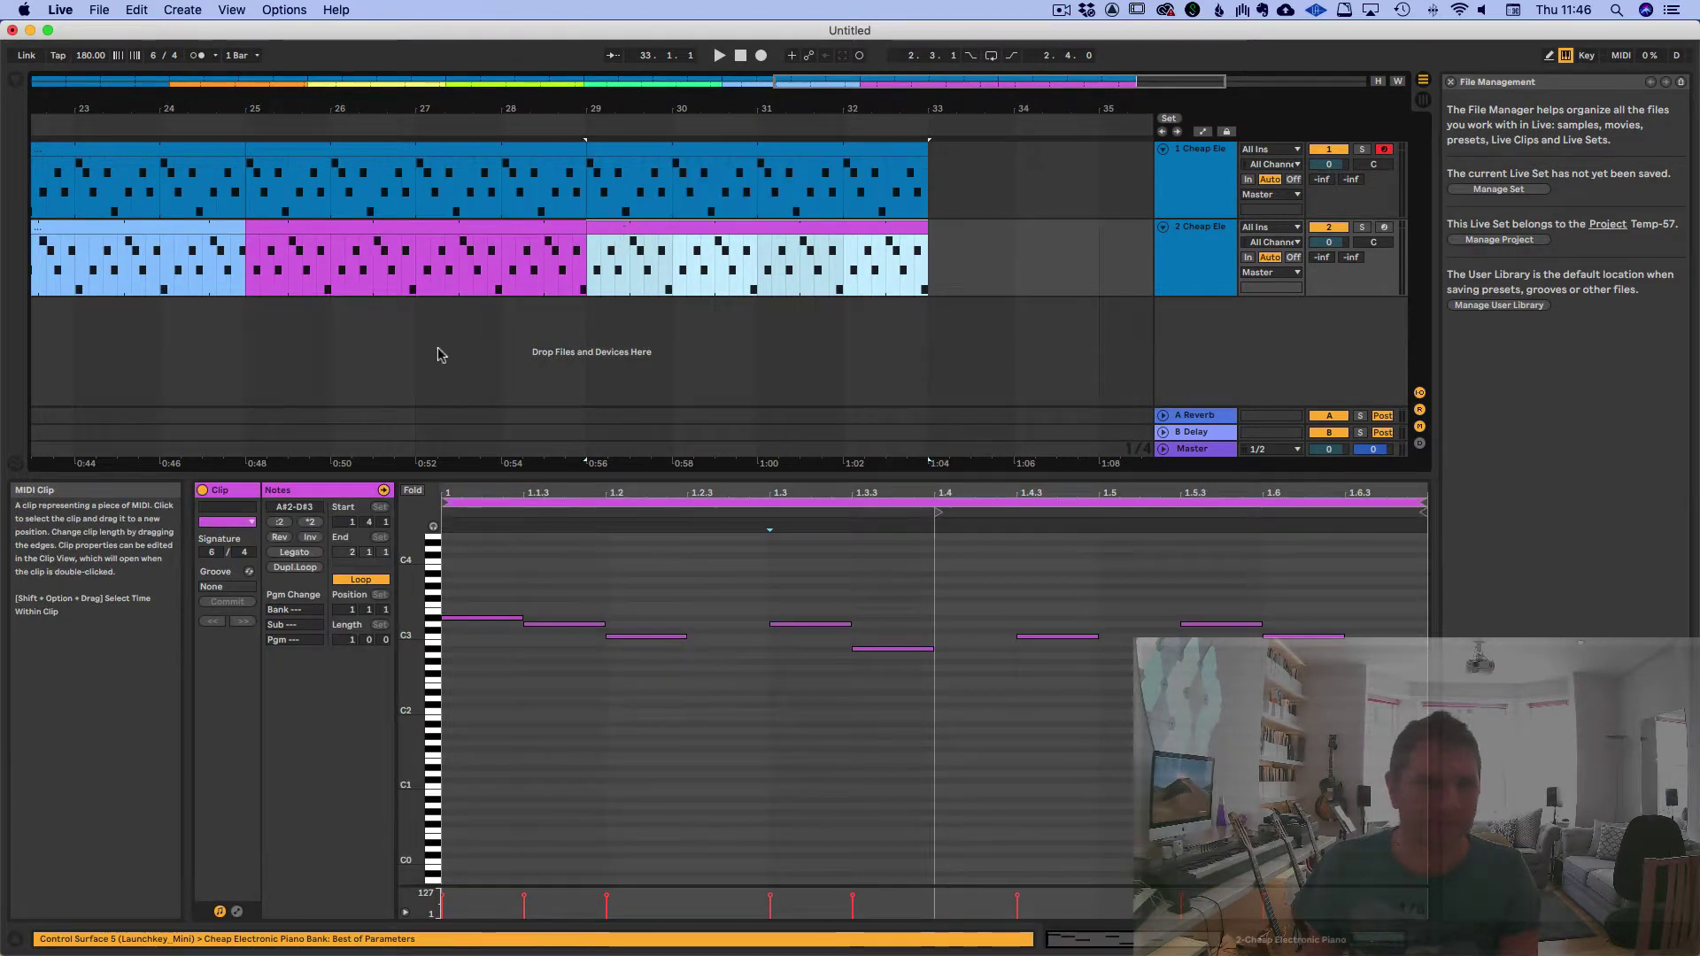
{"action": "left_click", "coordinate": [227, 522]}
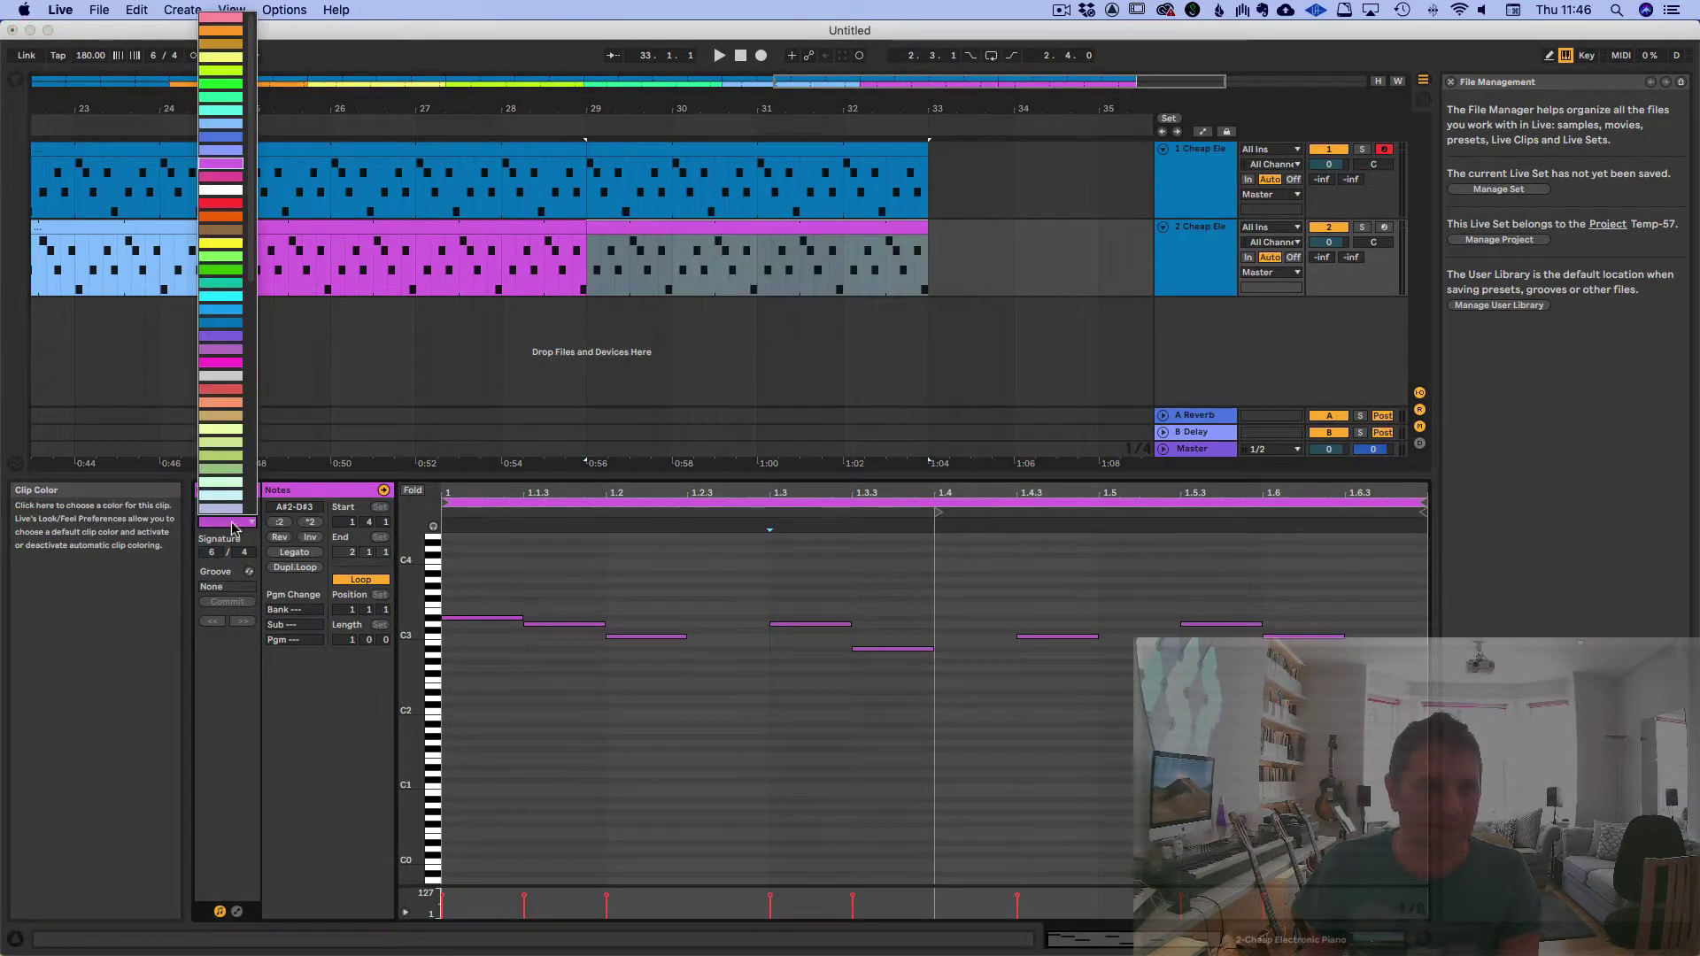
{"action": "left_click", "coordinate": [230, 179]}
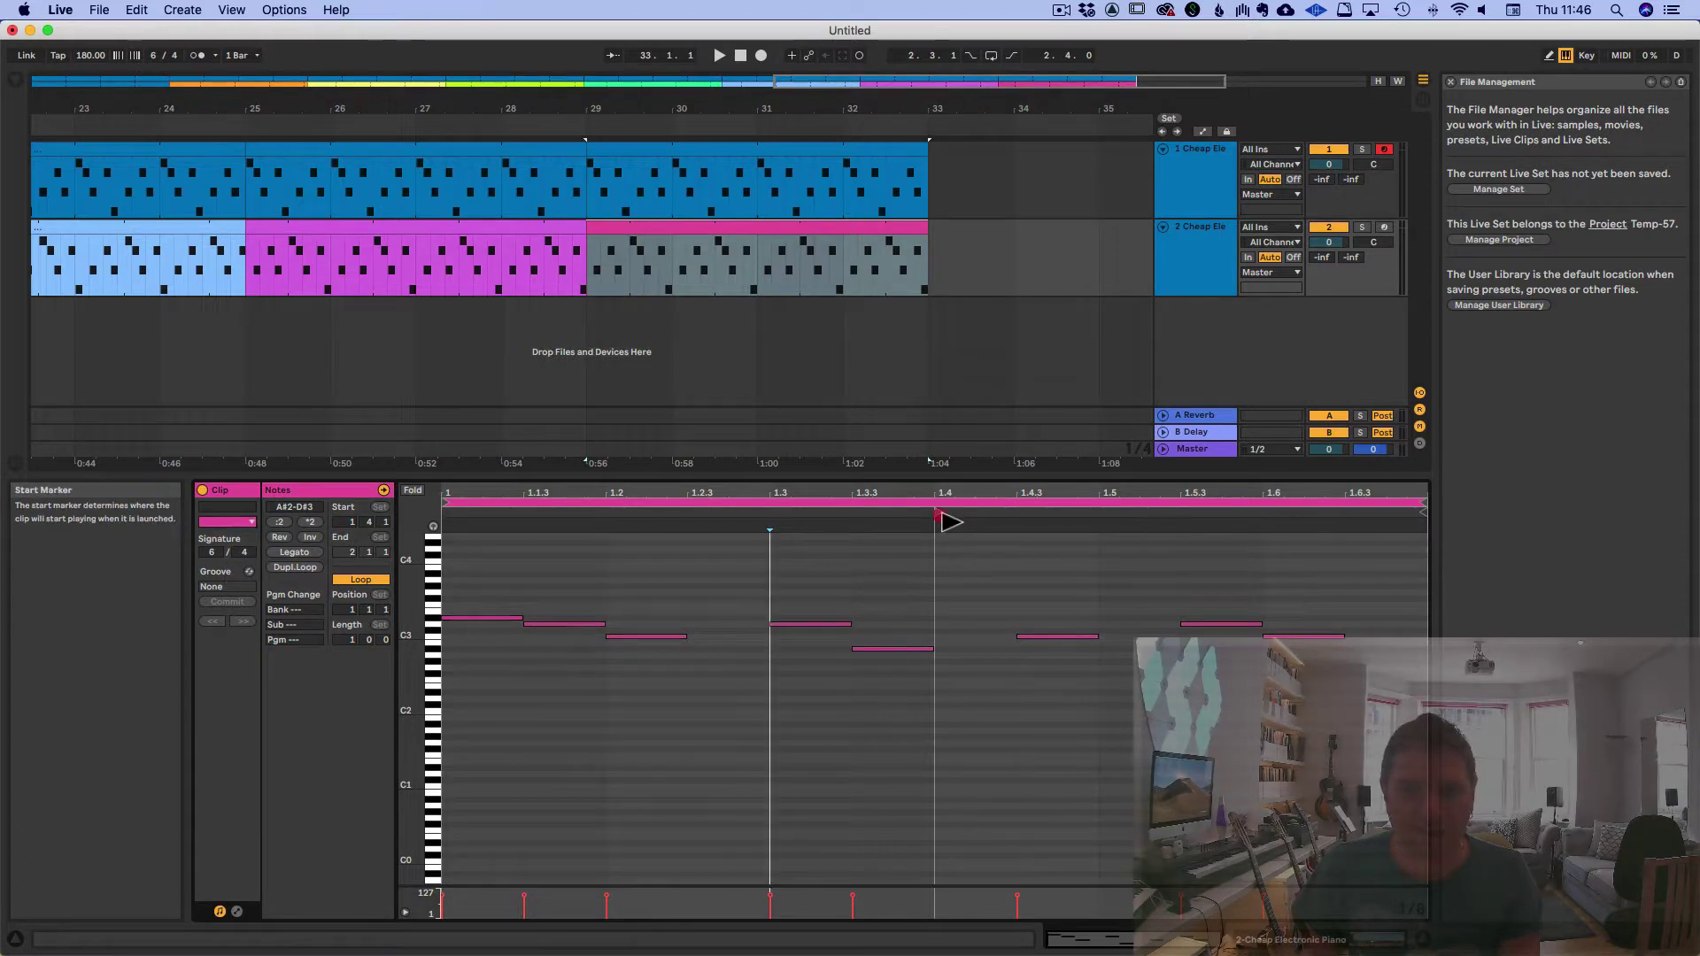
{"action": "left_click_drag", "start_coordinate": [952, 521], "coordinate": [1010, 522]}
Duplicate both clips to bars 33–37 and colour track 2's copy red
{"action": "left_click", "coordinate": [595, 228]}
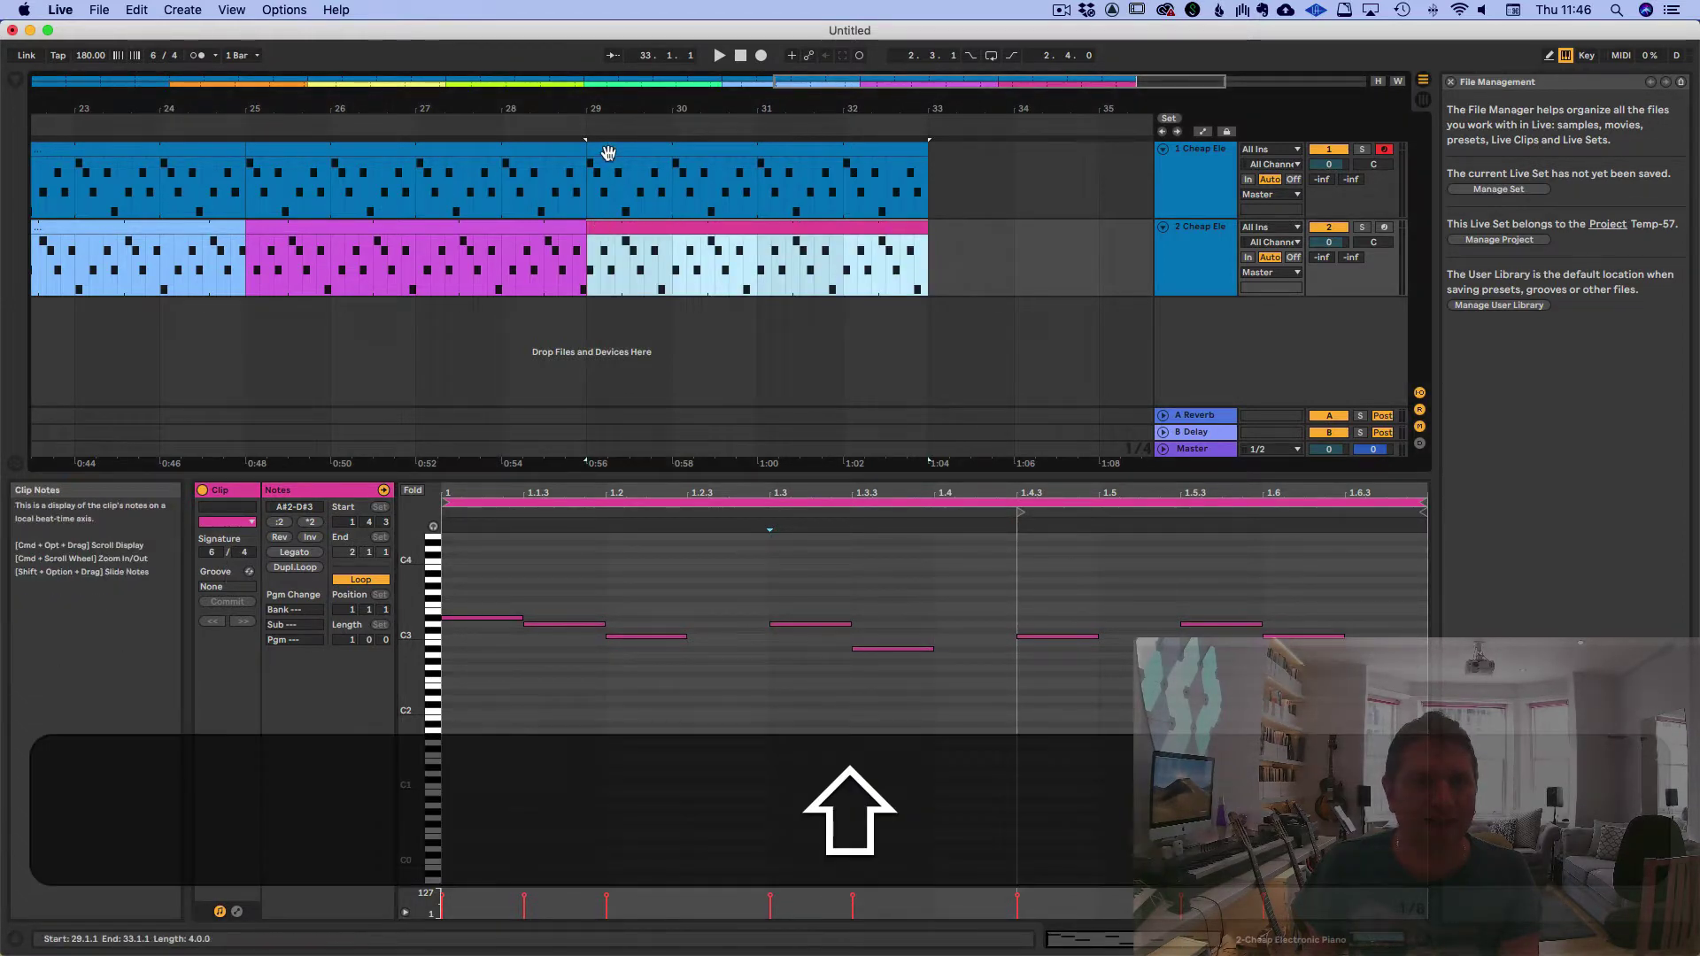
{"action": "left_click", "coordinate": [608, 149], "text": "shift"}
{"action": "key", "text": "super+d"}
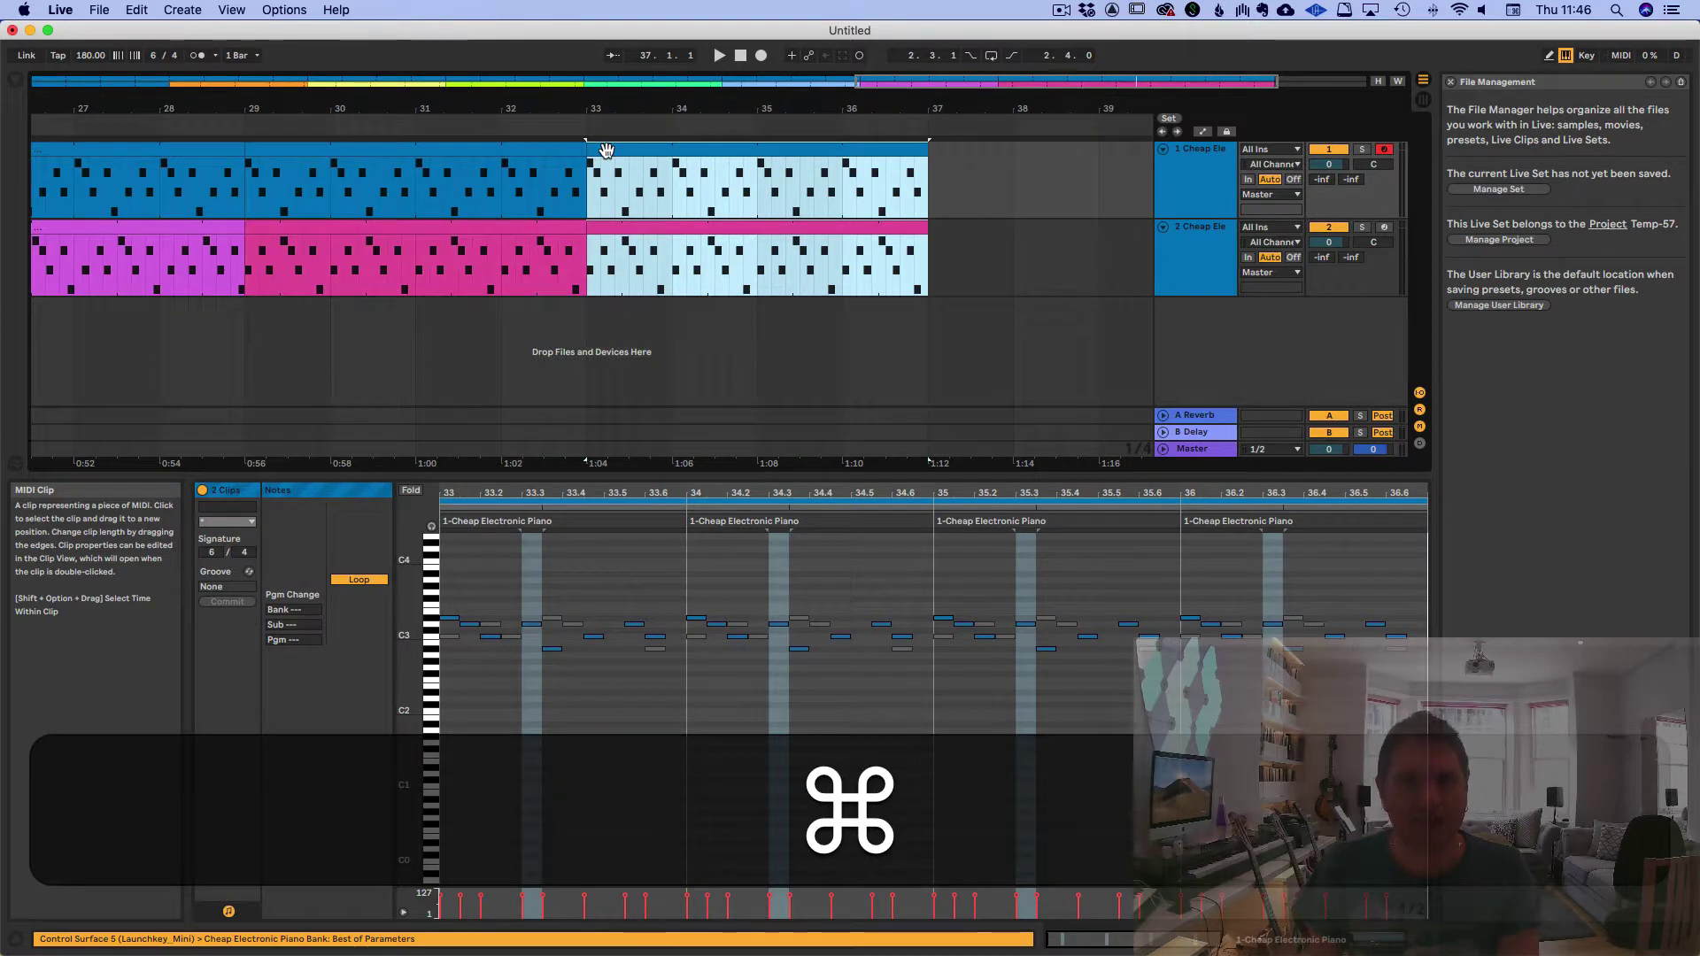
{"action": "left_click", "coordinate": [609, 227]}
{"action": "left_click", "coordinate": [240, 521]}
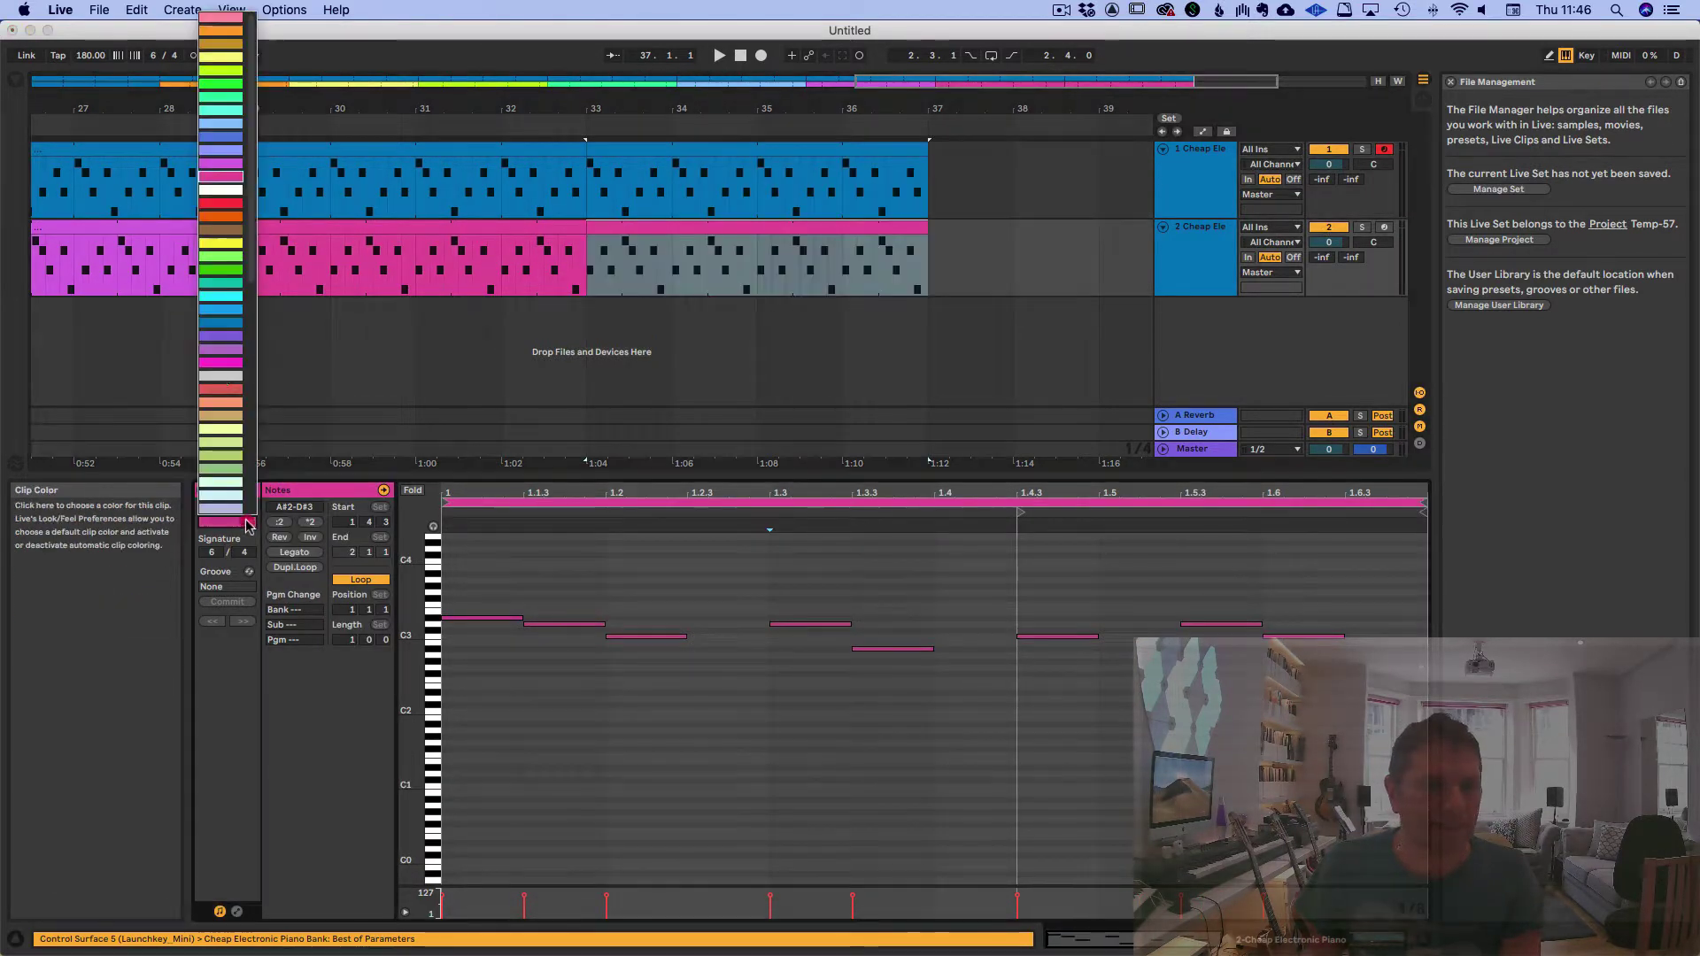
{"action": "left_click", "coordinate": [222, 205]}
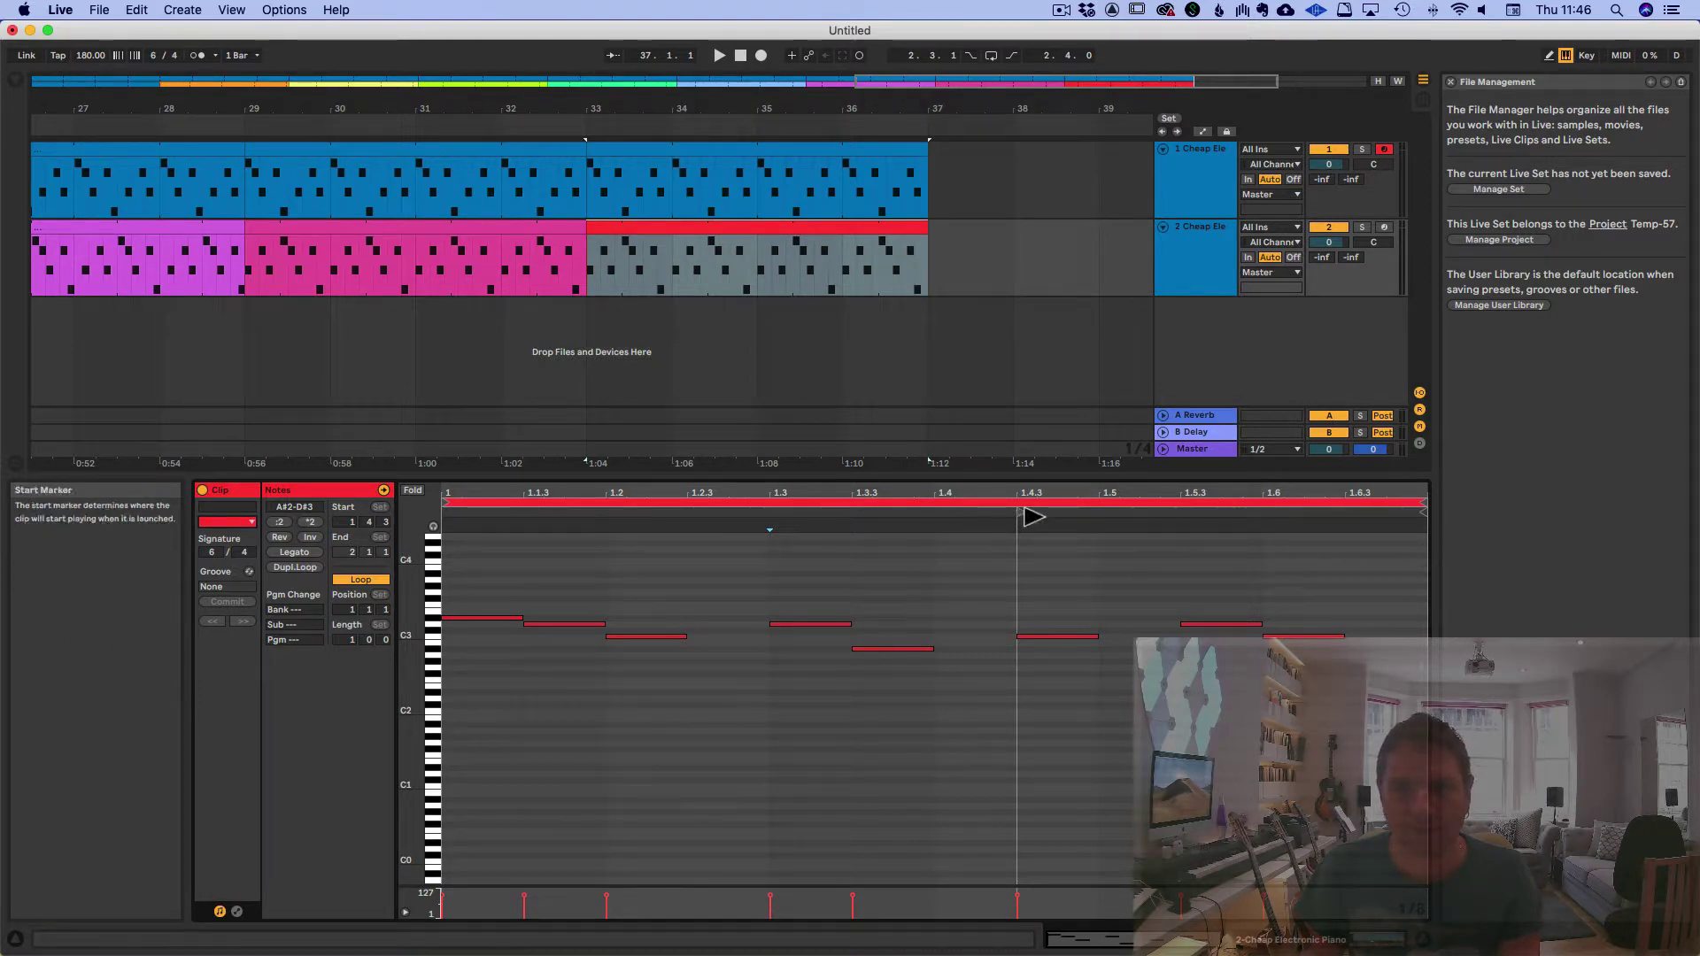
Duplicate both clips to bars 37–41 and colour track 2's copy orange
{"action": "left_click", "coordinate": [1089, 505]}
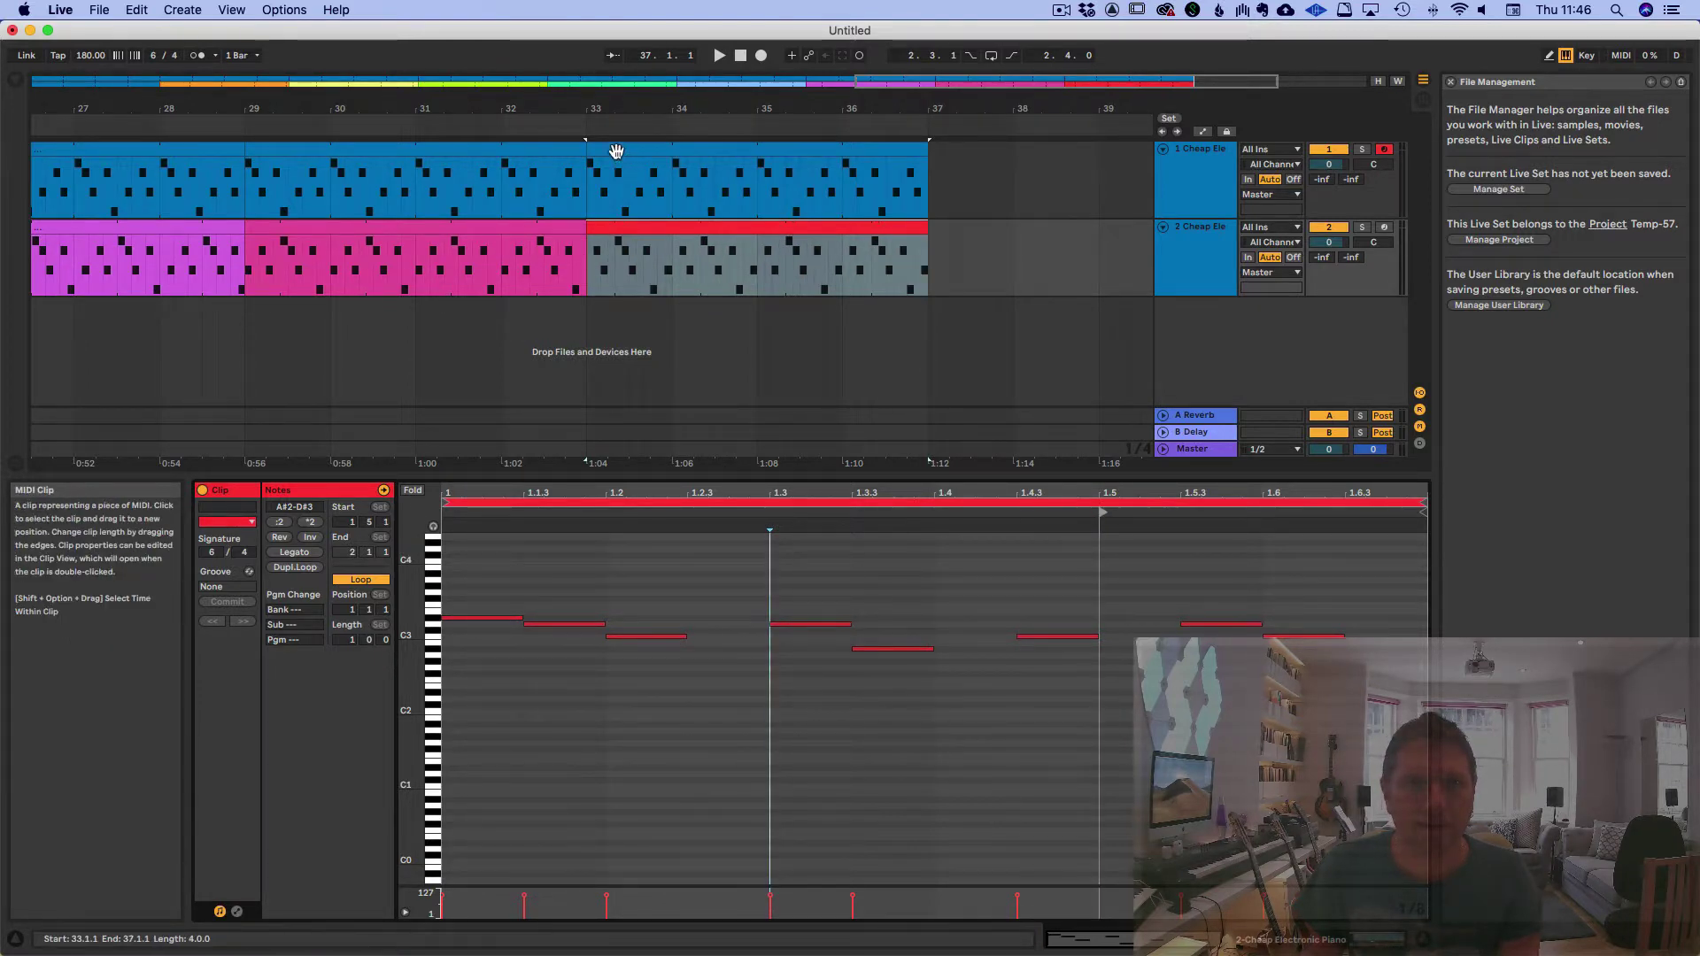
{"action": "left_click", "coordinate": [622, 218]}
{"action": "left_click", "coordinate": [621, 223], "text": "shift"}
{"action": "key", "text": "super+d"}
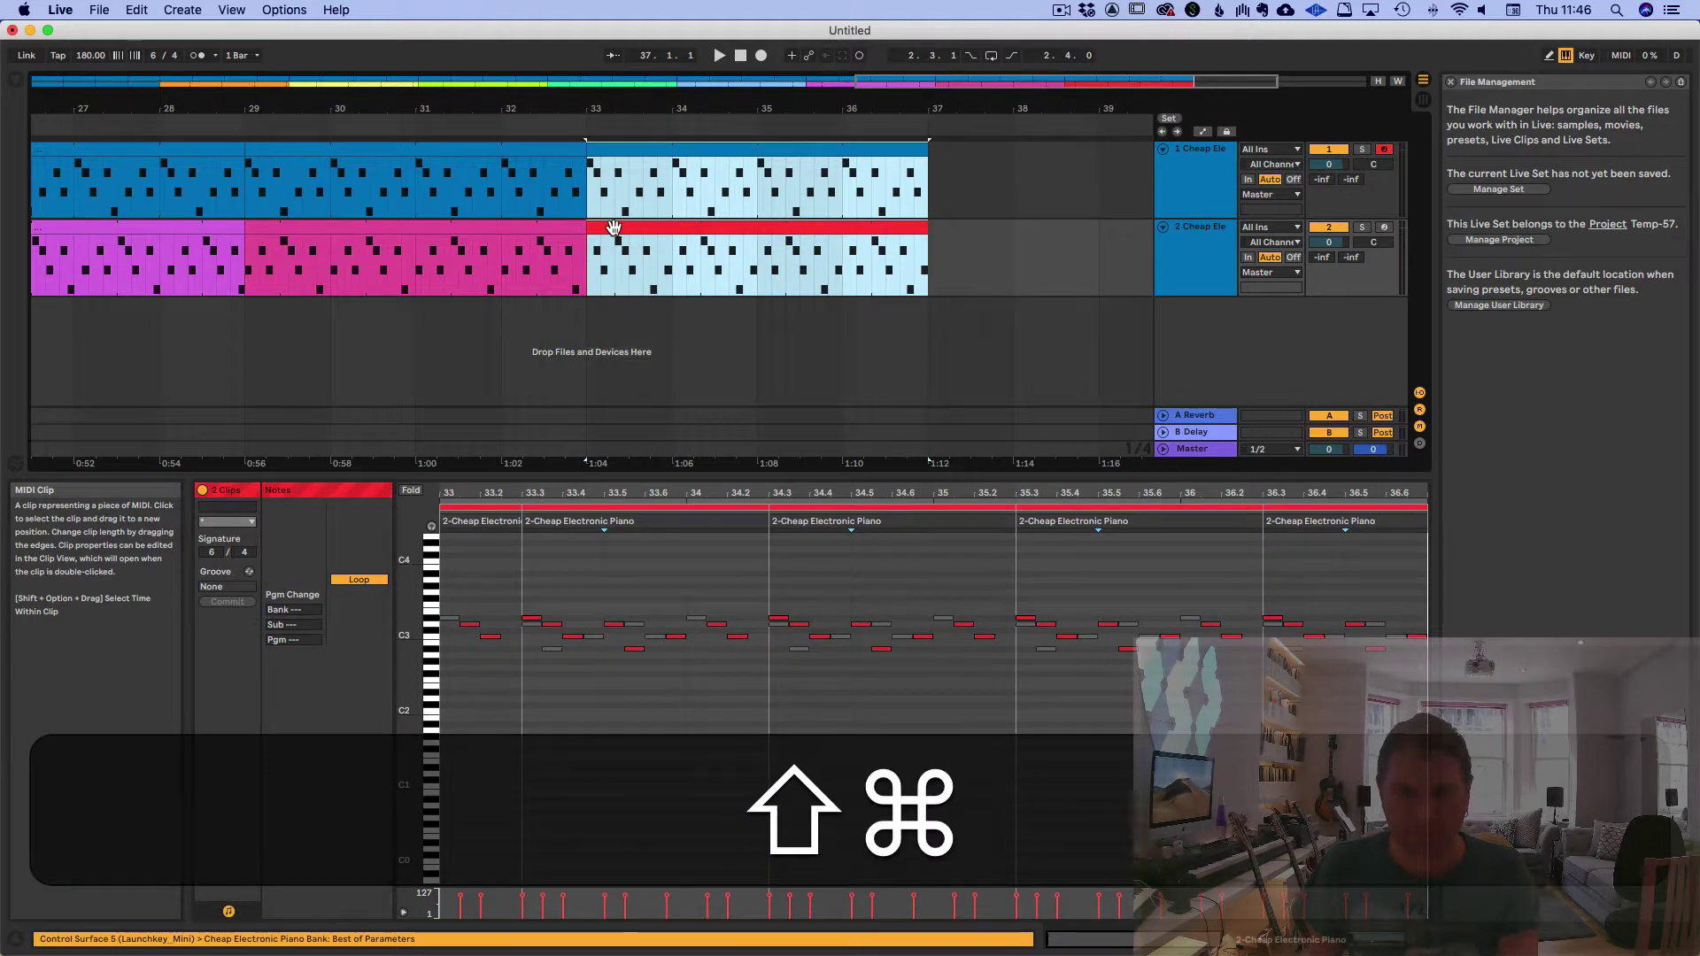
{"action": "left_click", "coordinate": [611, 229]}
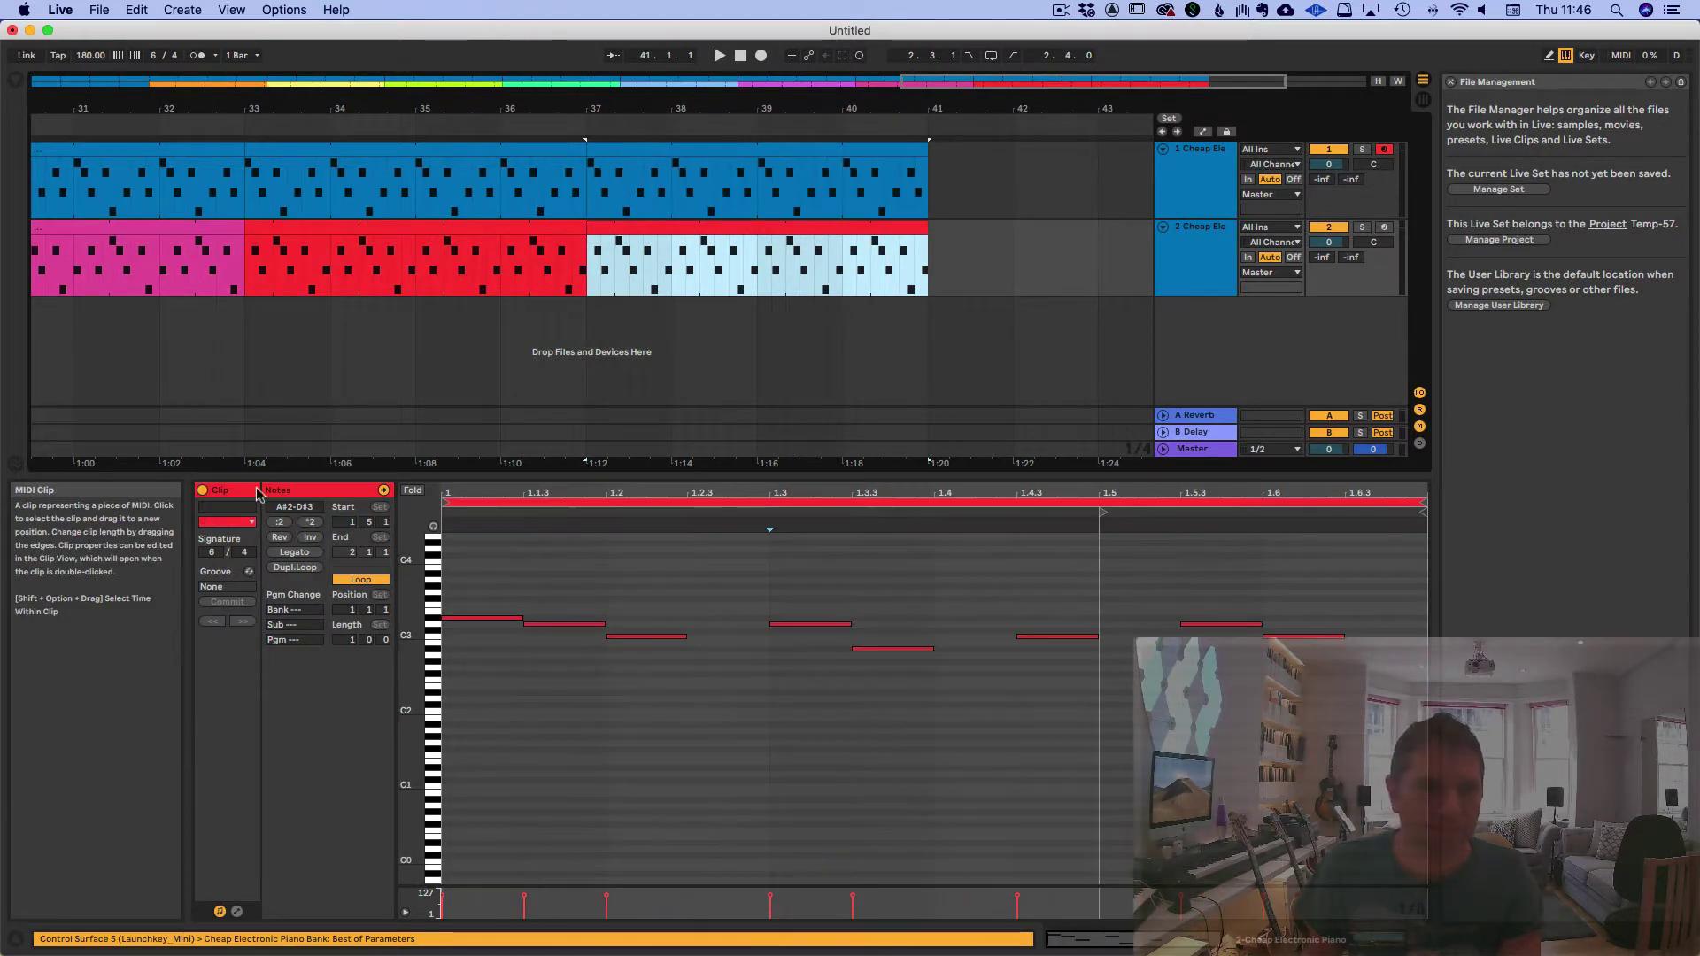
{"action": "left_click", "coordinate": [248, 523]}
{"action": "left_click", "coordinate": [229, 220]}
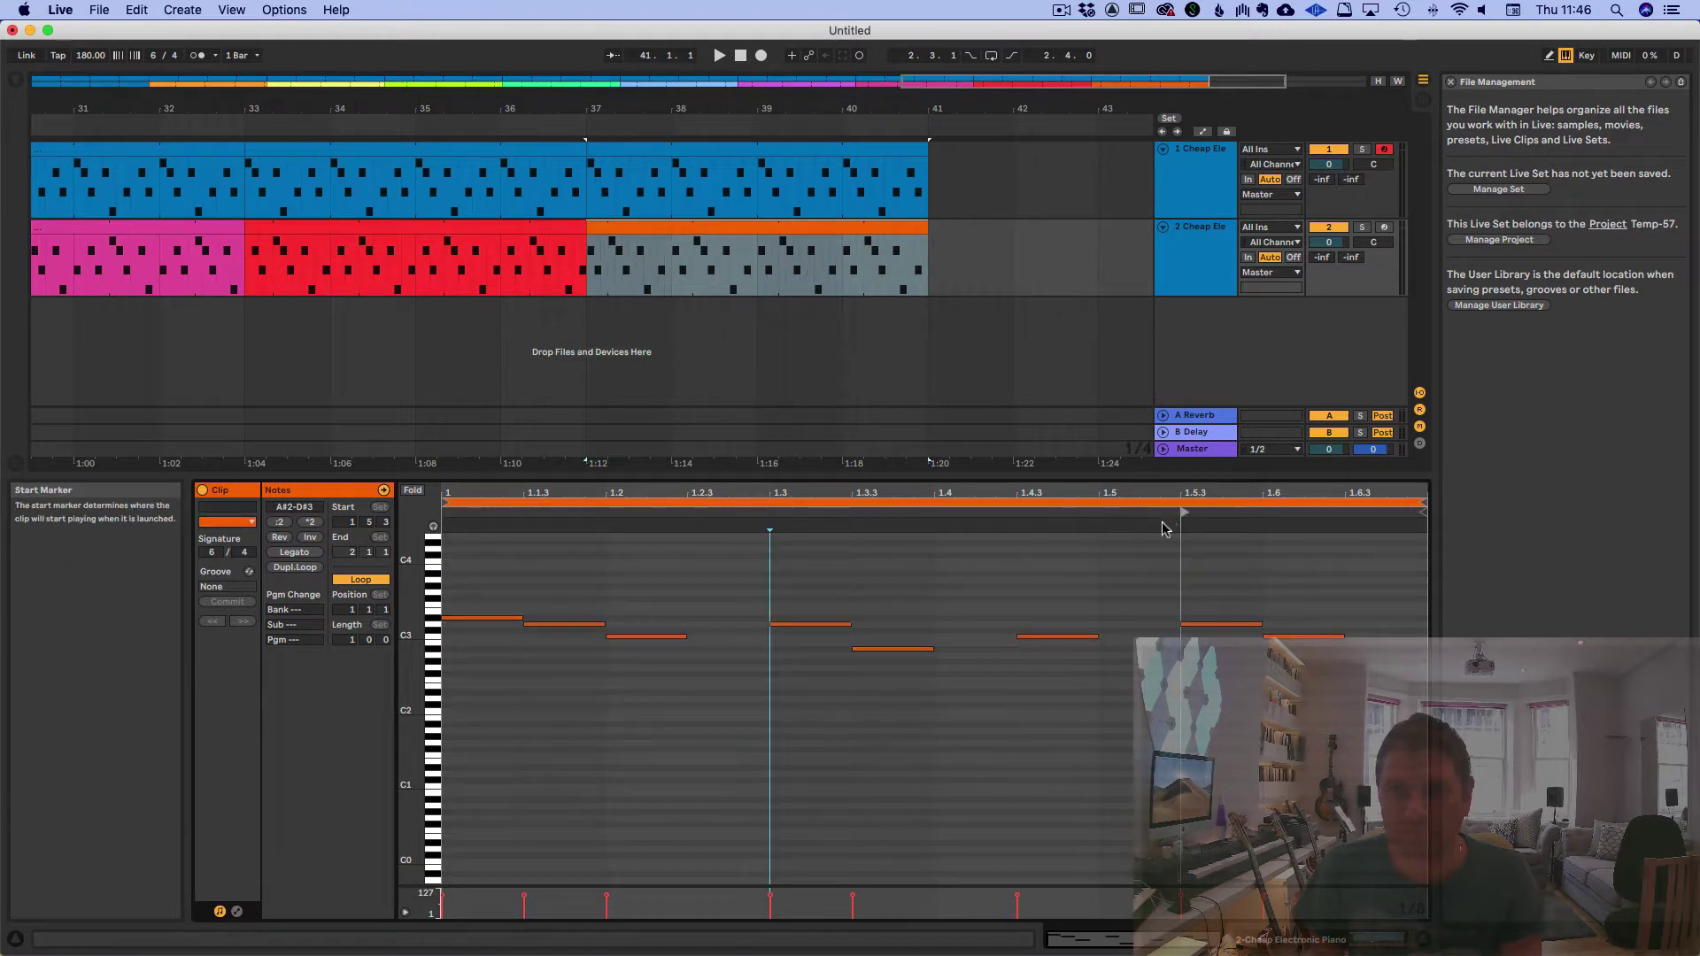
Duplicate both clips to bars 41–45; track 2's copy is tan, starting at 1.6
{"action": "left_click", "coordinate": [623, 202]}
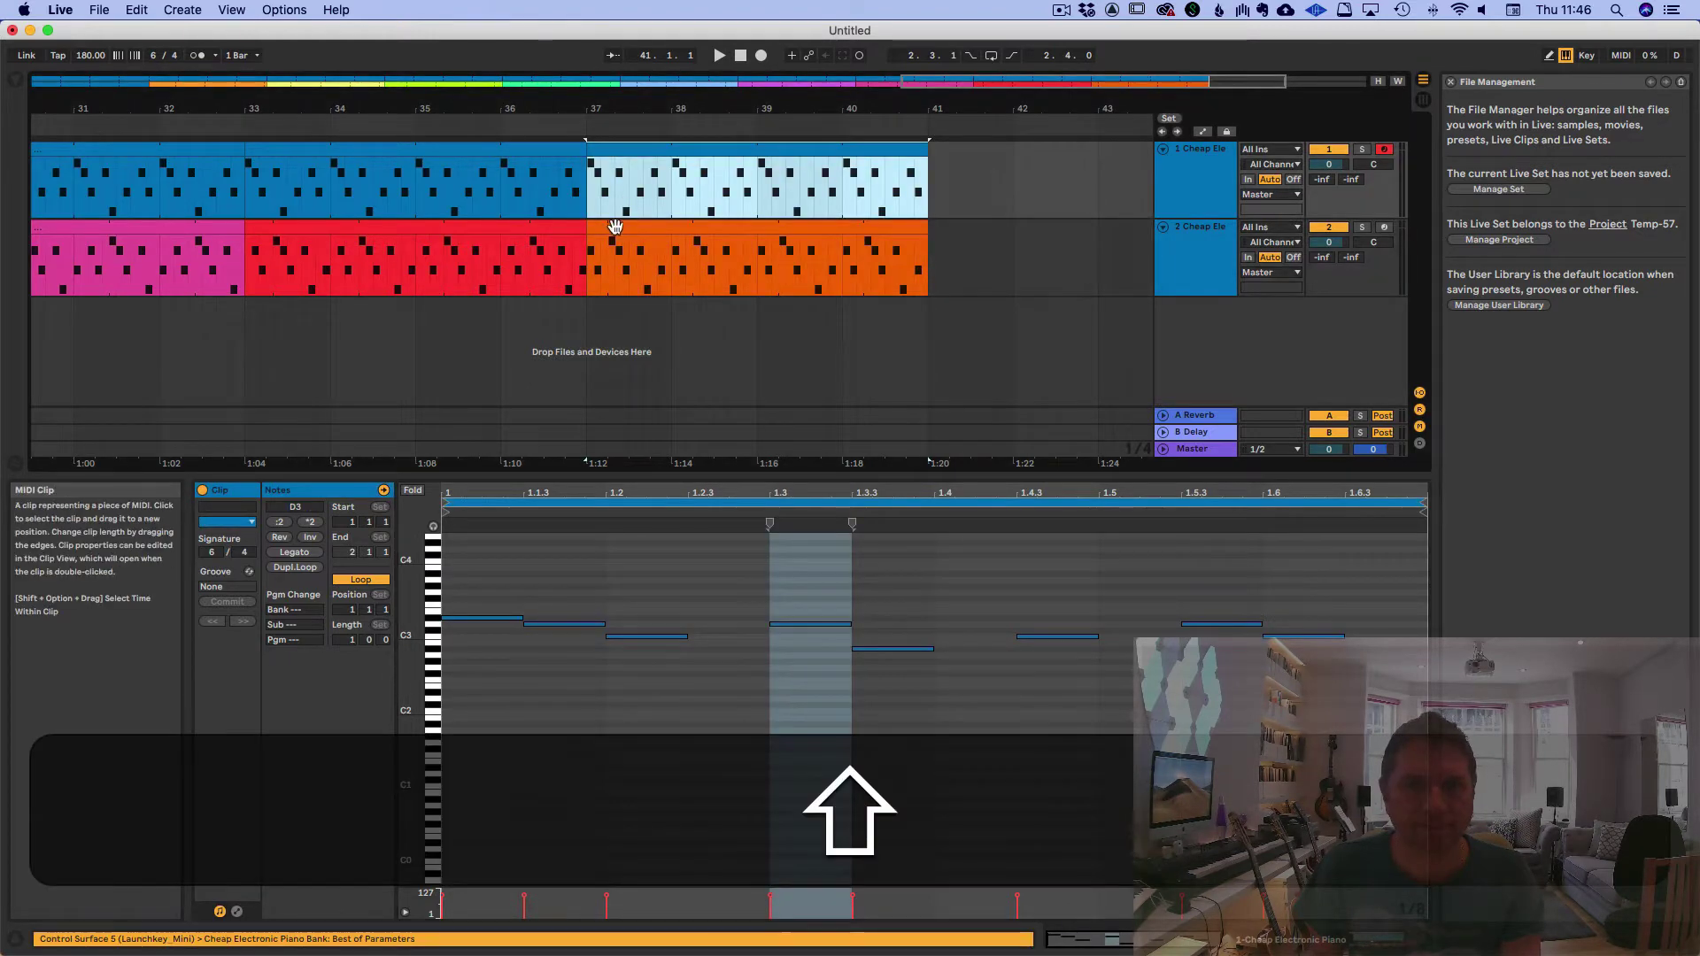
{"action": "left_click", "coordinate": [617, 226], "text": "shift"}
{"action": "key", "text": "super+d"}
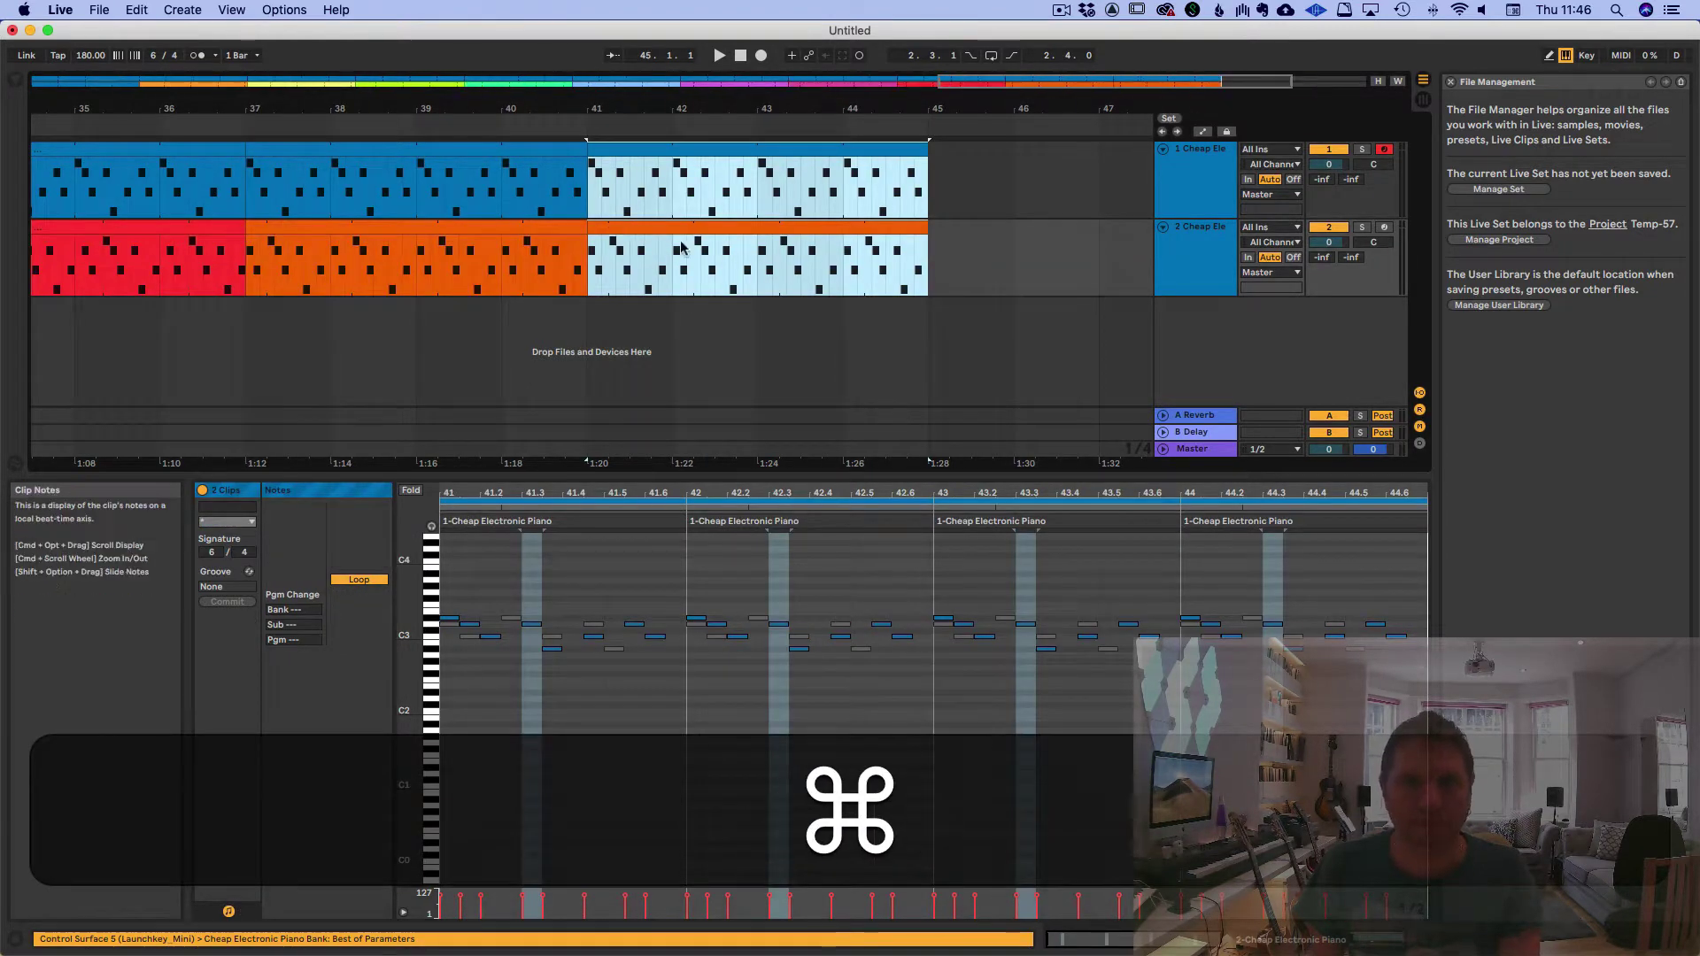
{"action": "left_click", "coordinate": [617, 227]}
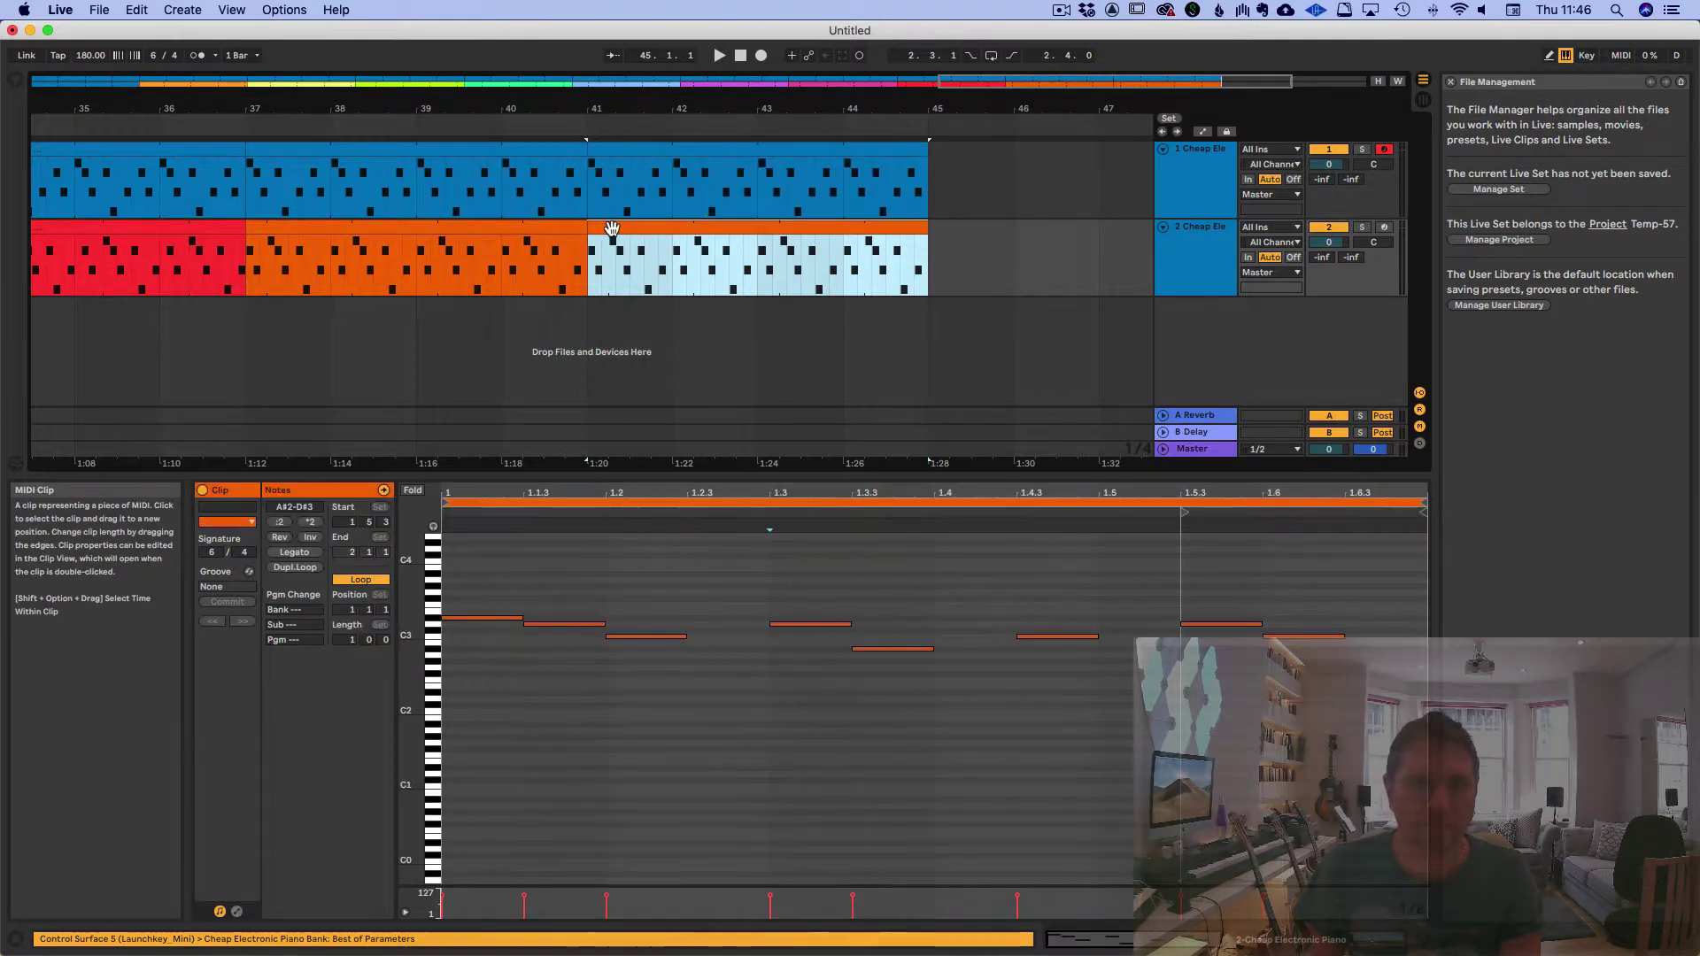
{"action": "left_click", "coordinate": [242, 521]}
{"action": "left_click", "coordinate": [227, 232]}
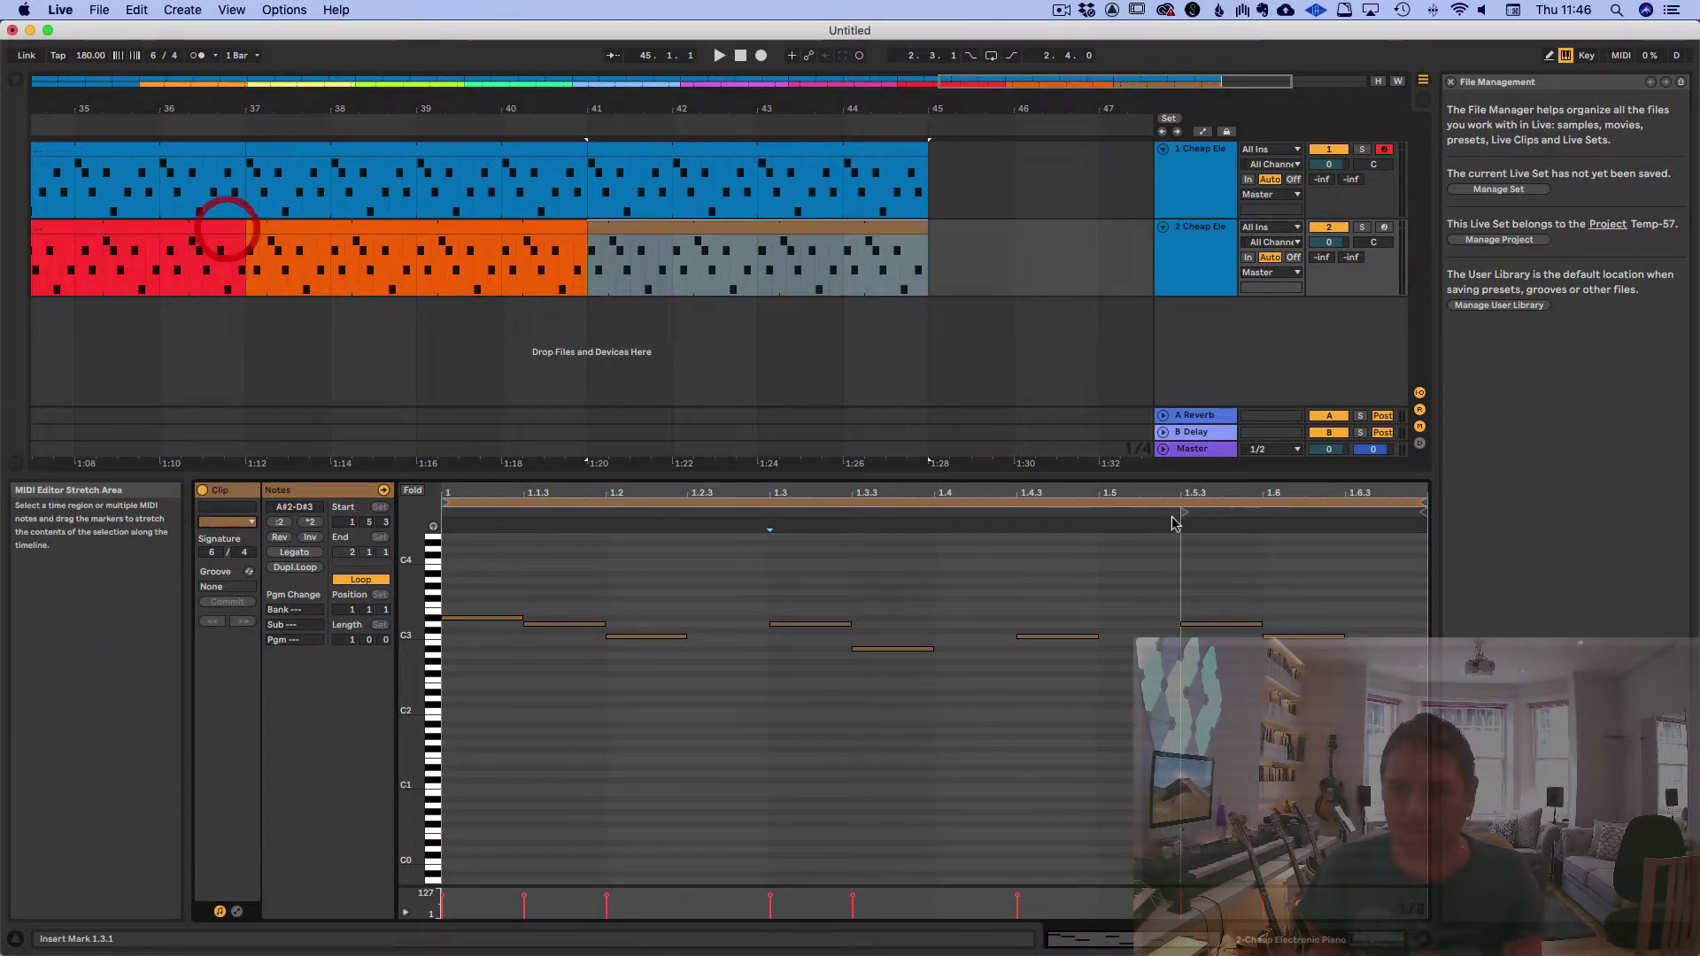
{"action": "left_click_drag", "start_coordinate": [1186, 521], "coordinate": [1273, 532]}
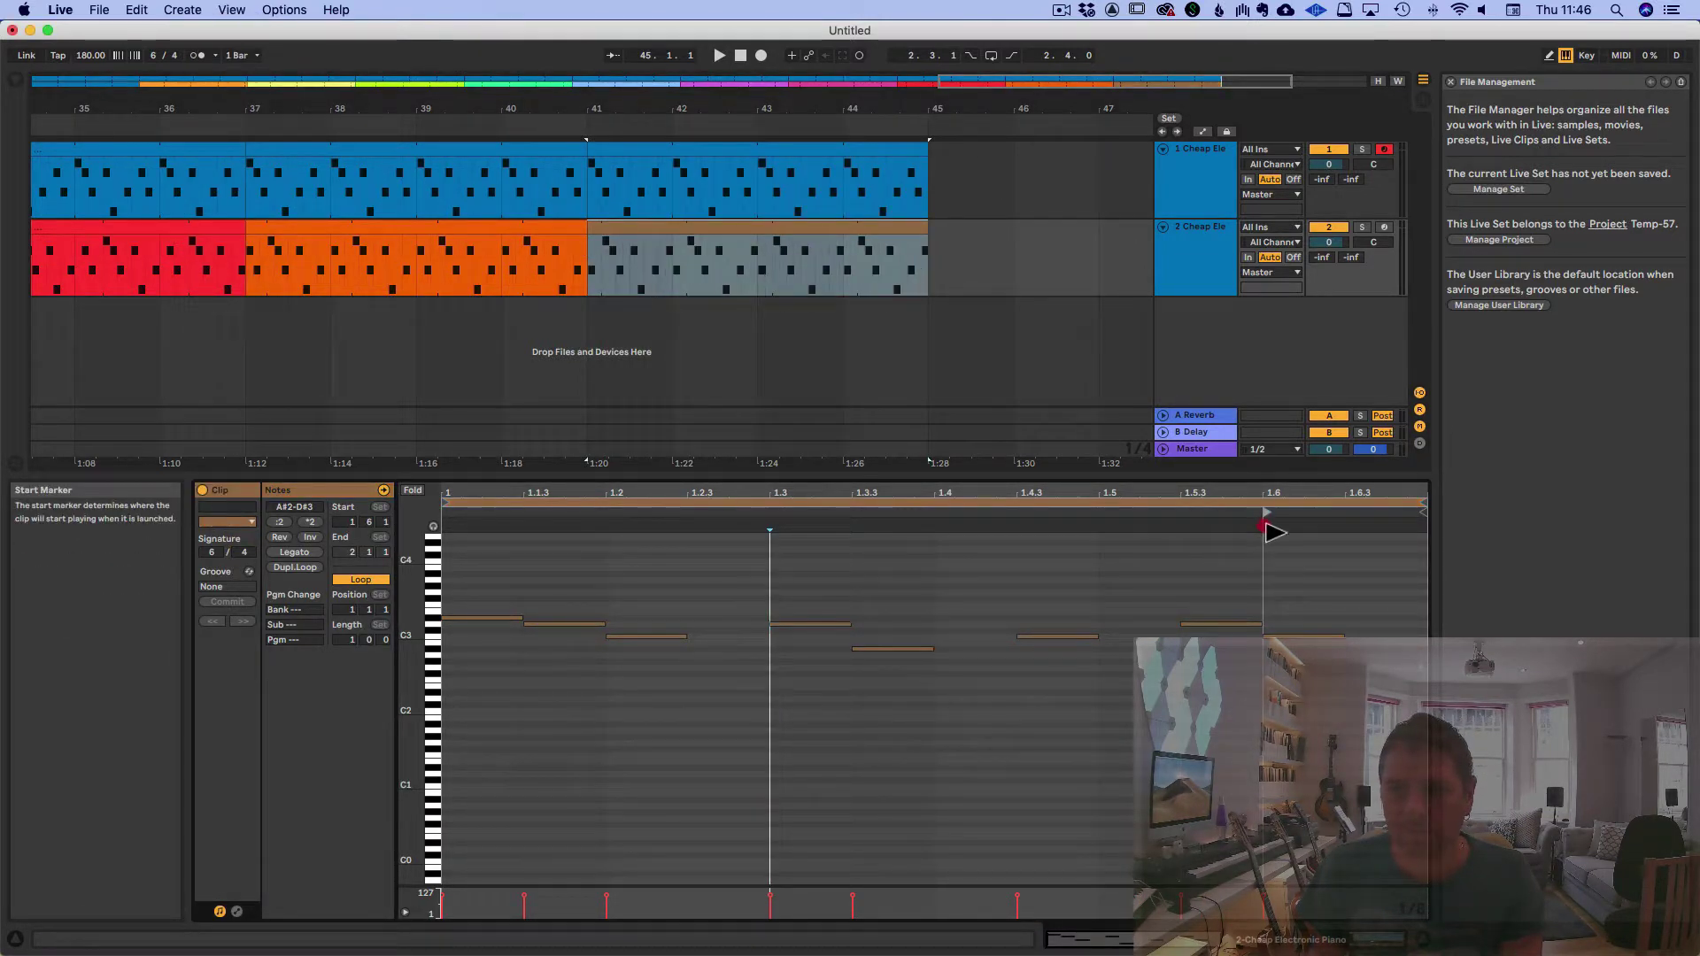
Duplicate both clips to bars 45–49; track 2's copy is yellow, starting at 1.6.3
{"action": "left_click", "coordinate": [607, 228]}
{"action": "left_click", "coordinate": [606, 154], "text": "shift"}
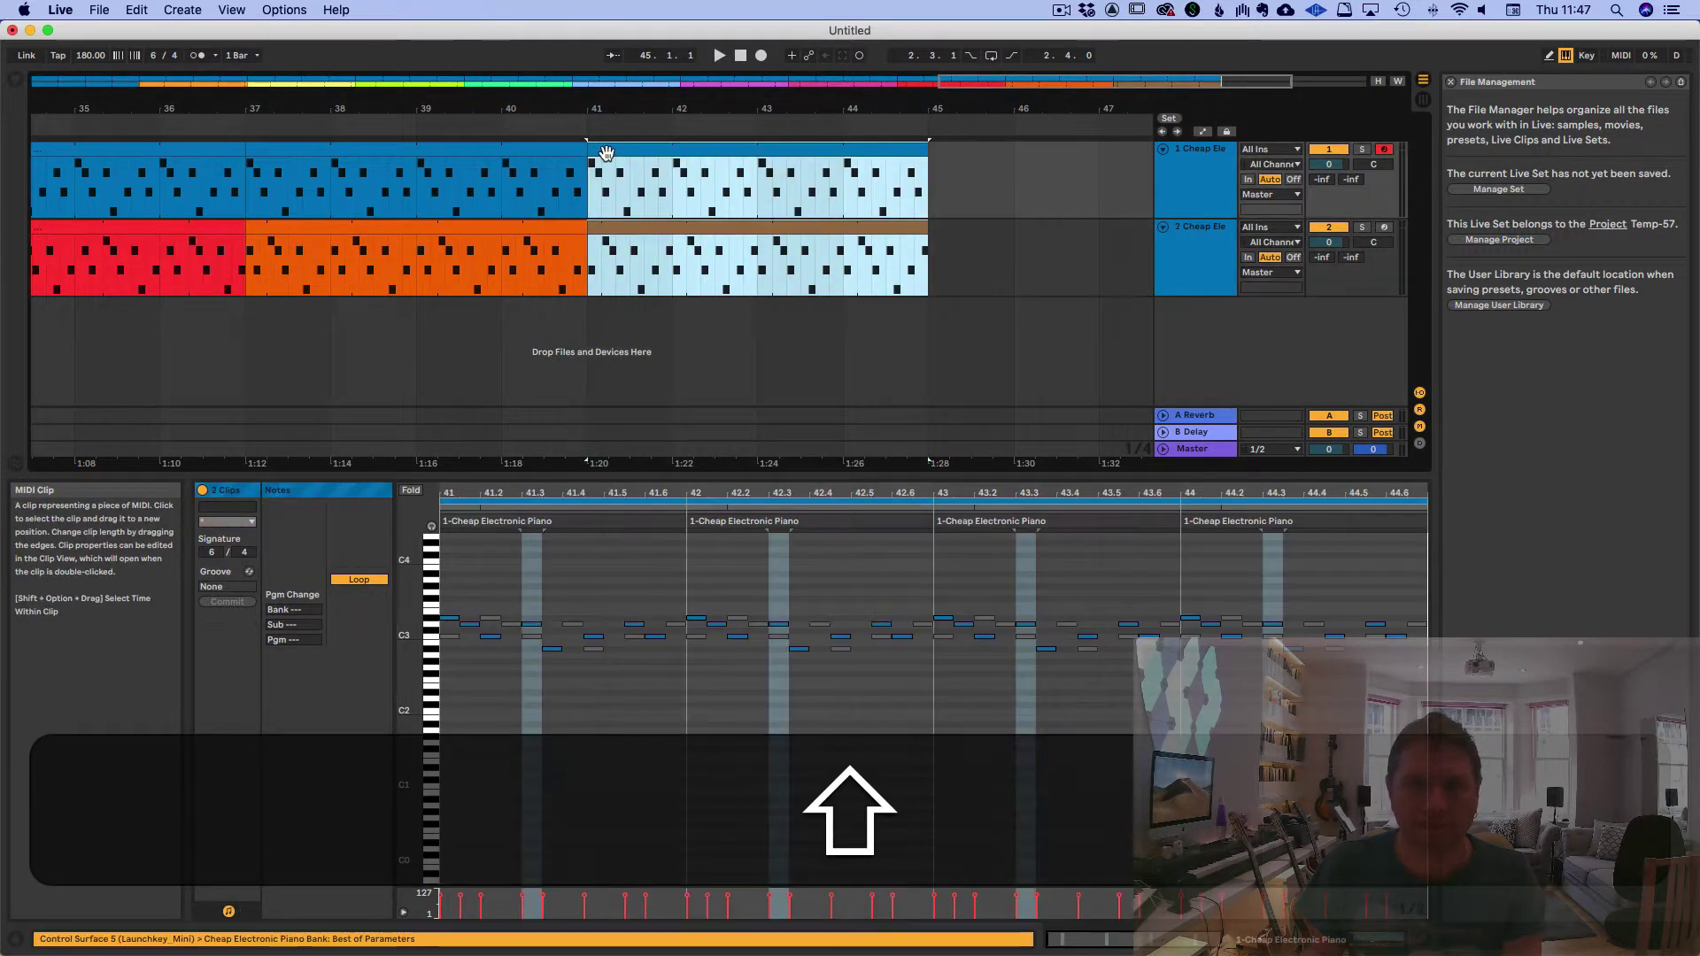
{"action": "key", "text": "super+d"}
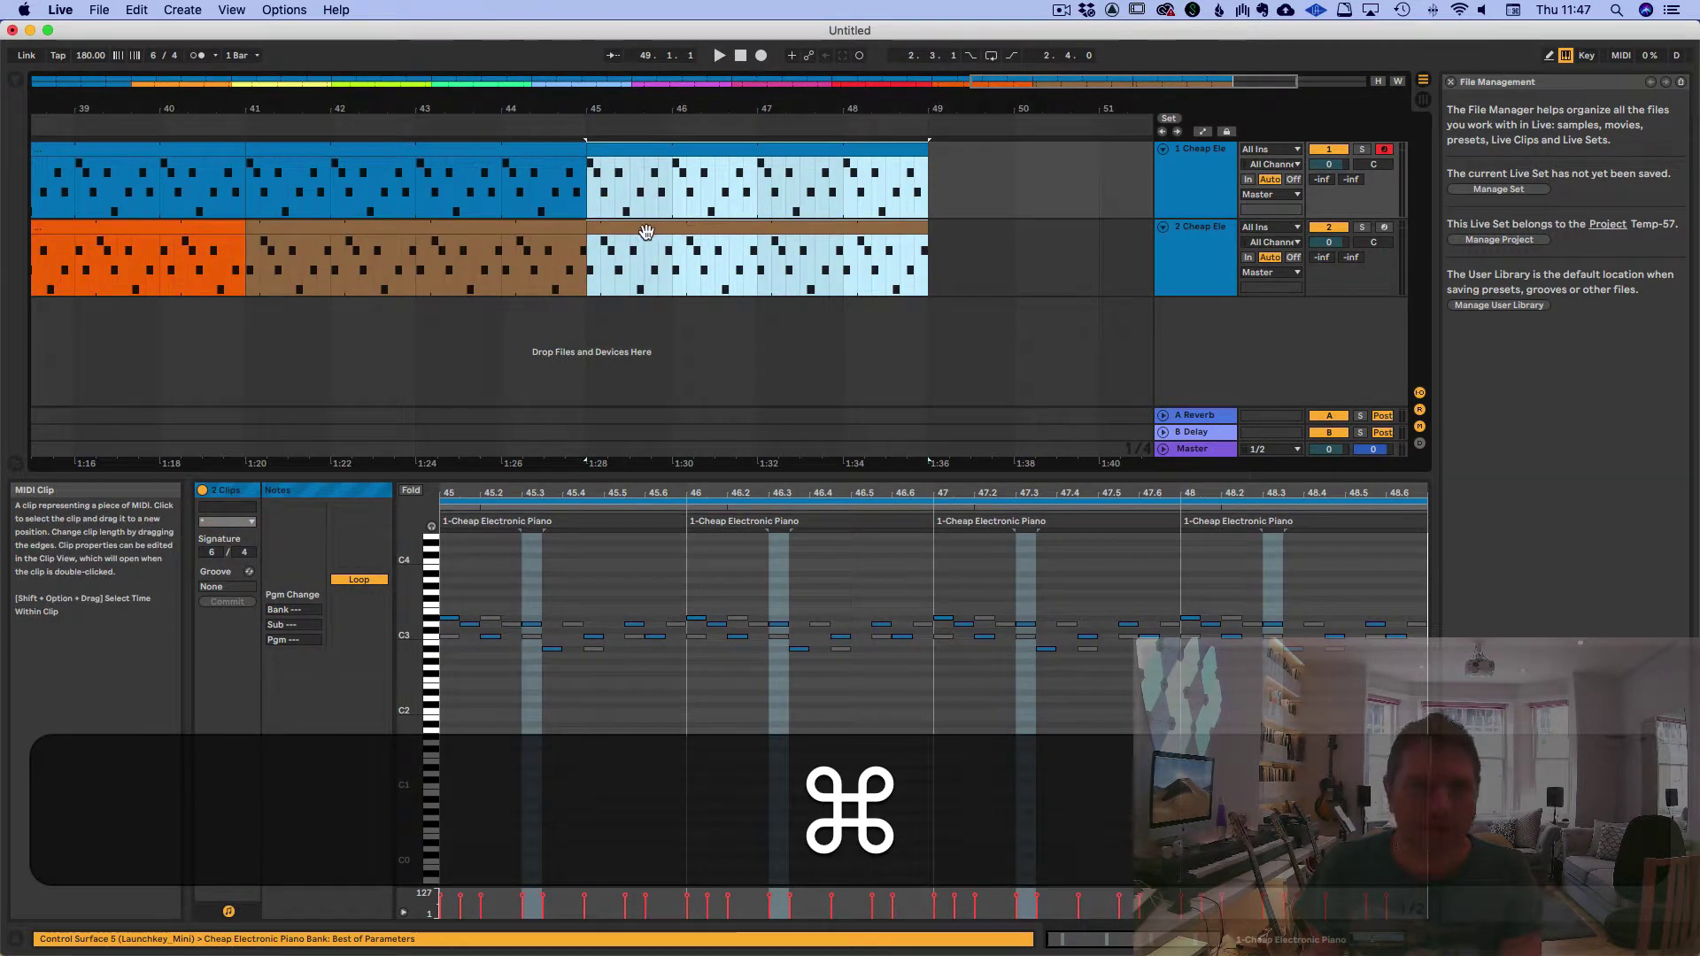
{"action": "left_click", "coordinate": [646, 231]}
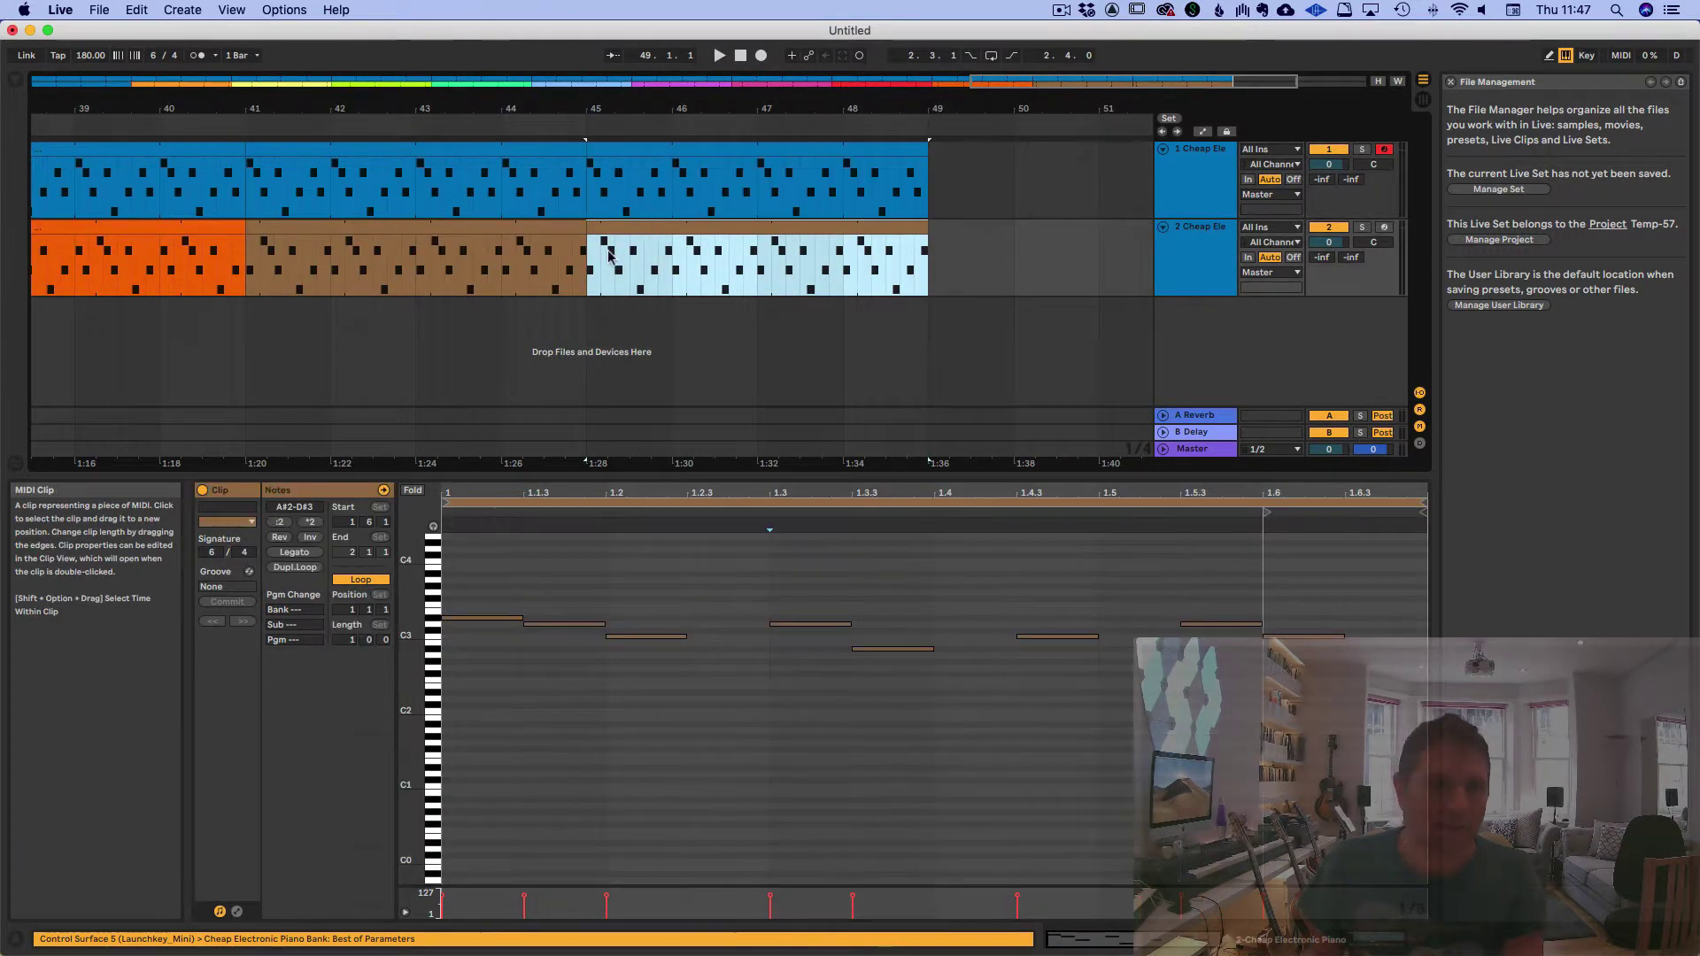
{"action": "left_click", "coordinate": [248, 527]}
{"action": "left_click", "coordinate": [234, 242]}
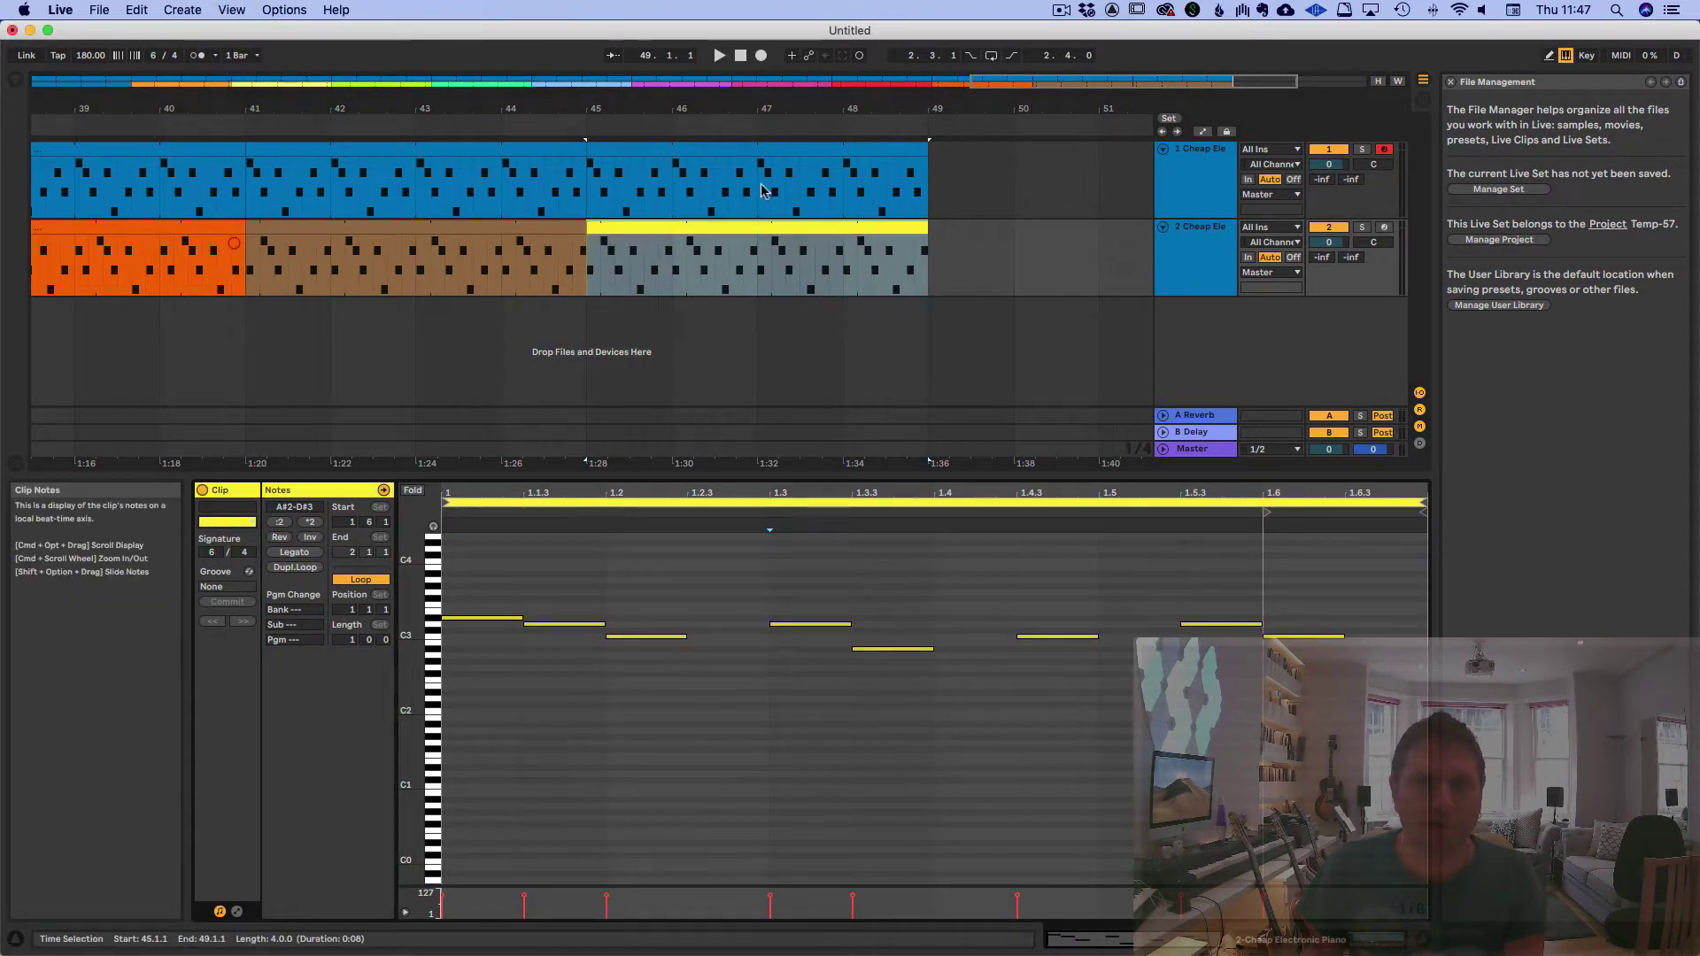
{"action": "left_click_drag", "start_coordinate": [1269, 518], "coordinate": [1334, 526]}
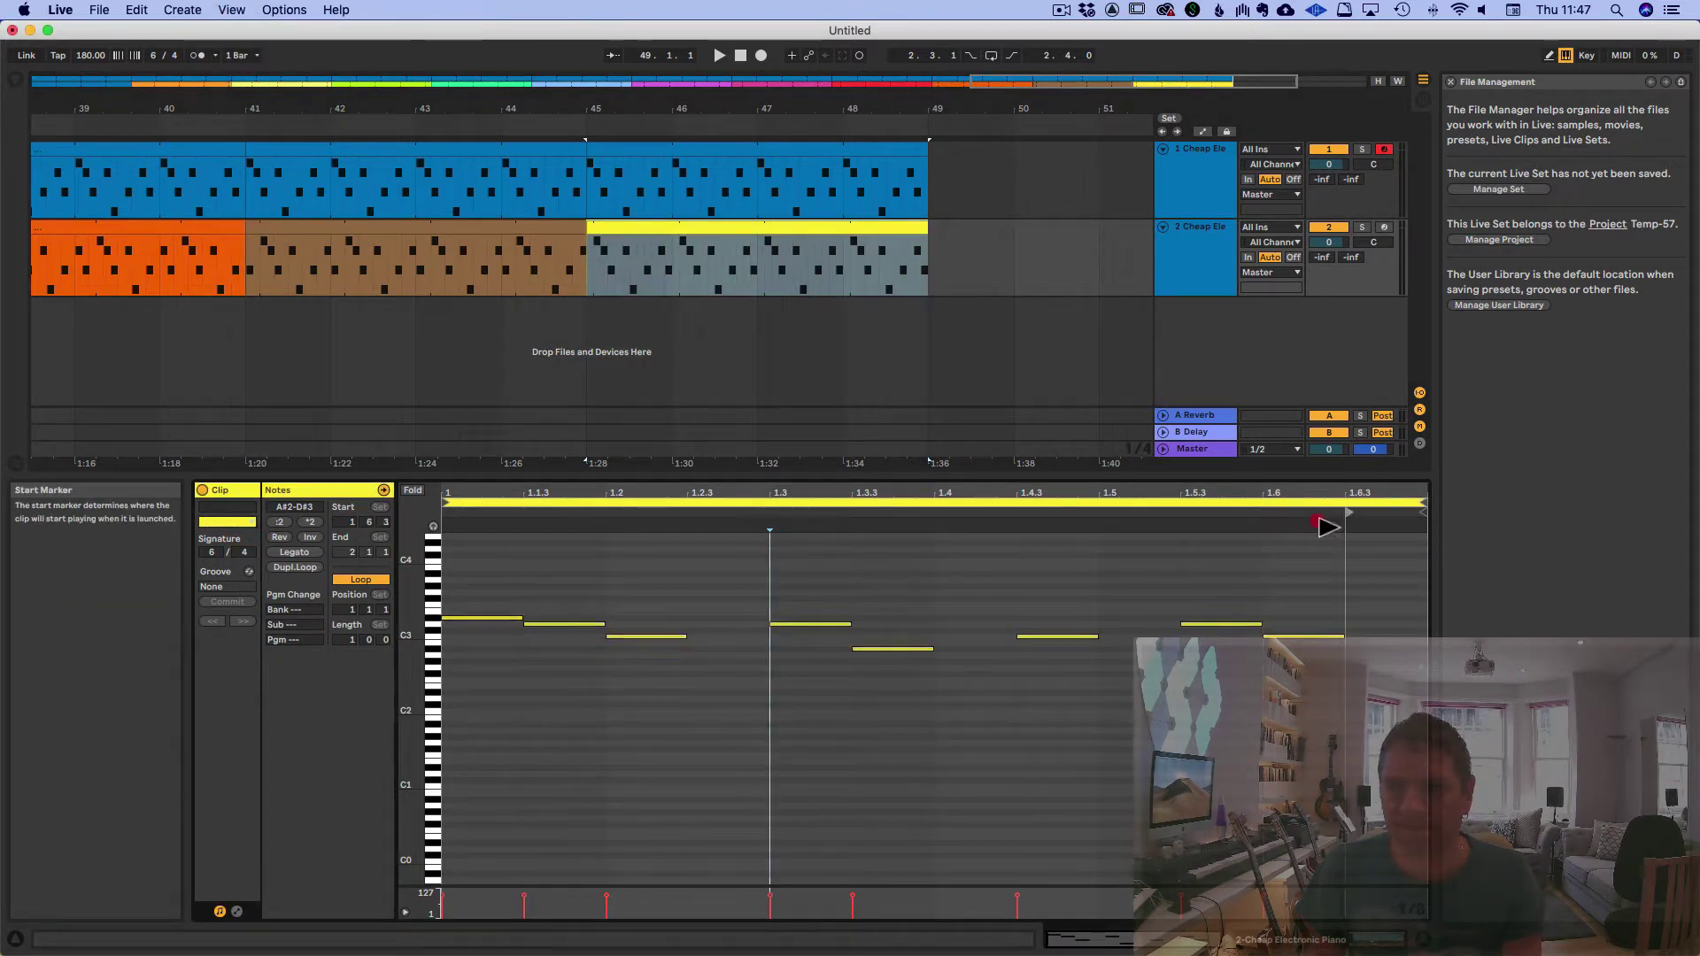
{"action": "left_click", "coordinate": [620, 204]}
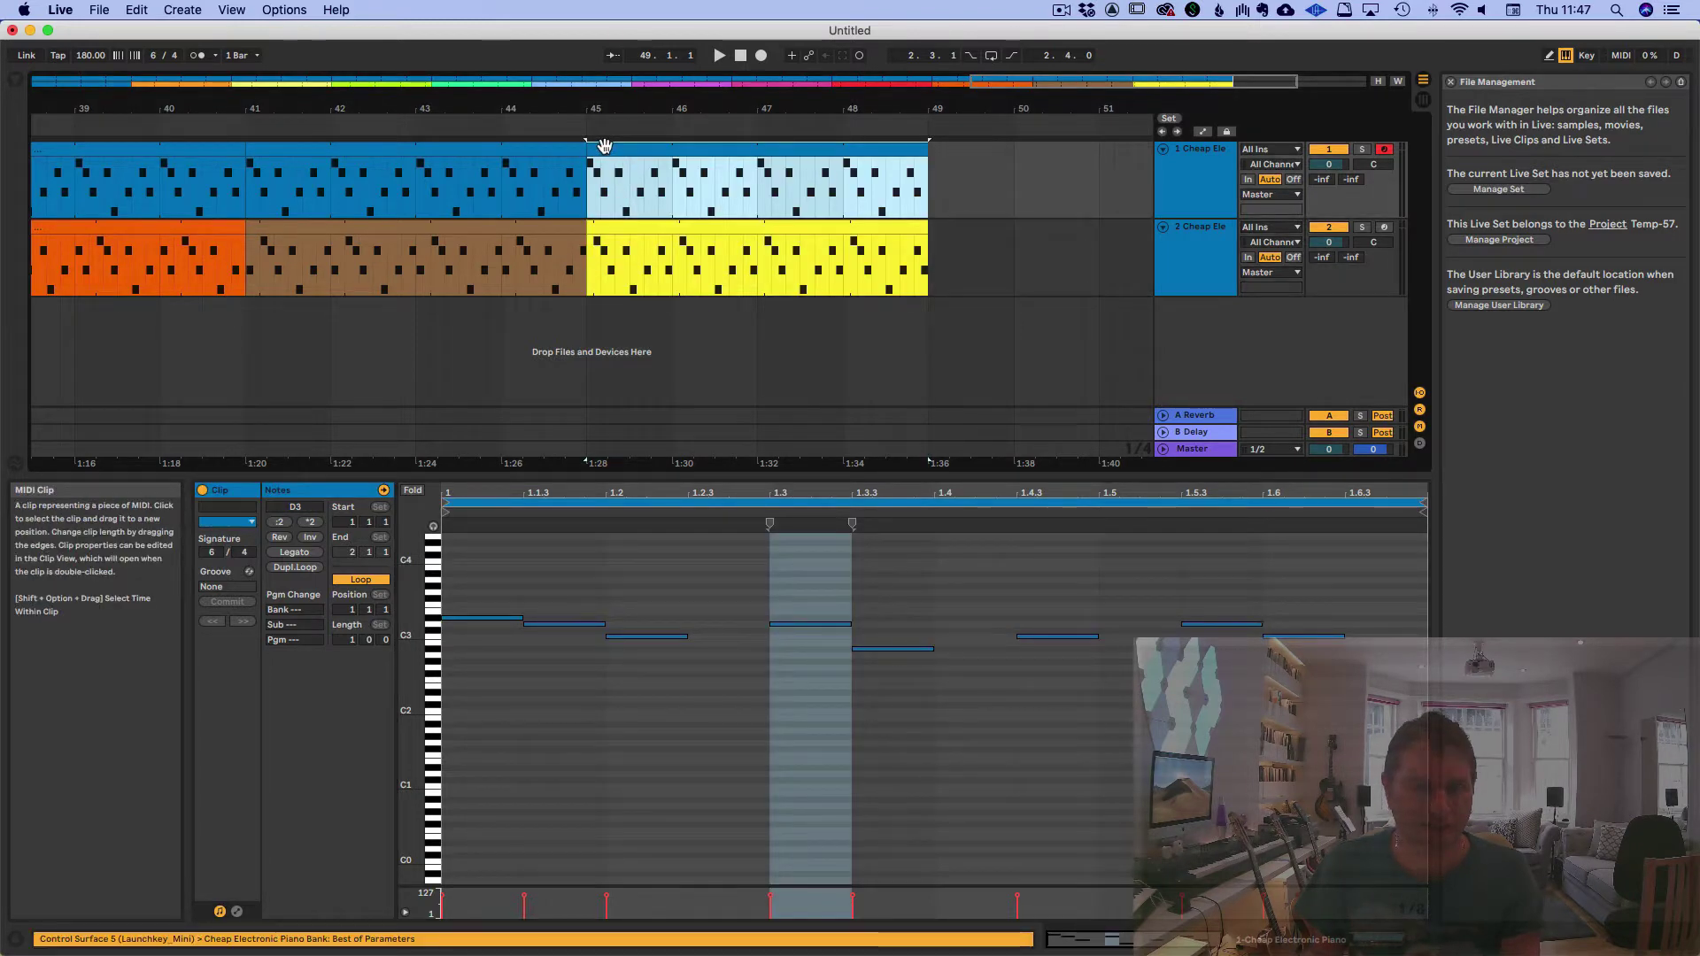
Duplicate track 1's clip to bars 49–53, copy it onto track 2, and hide Detail View
{"action": "key", "text": "super+d"}
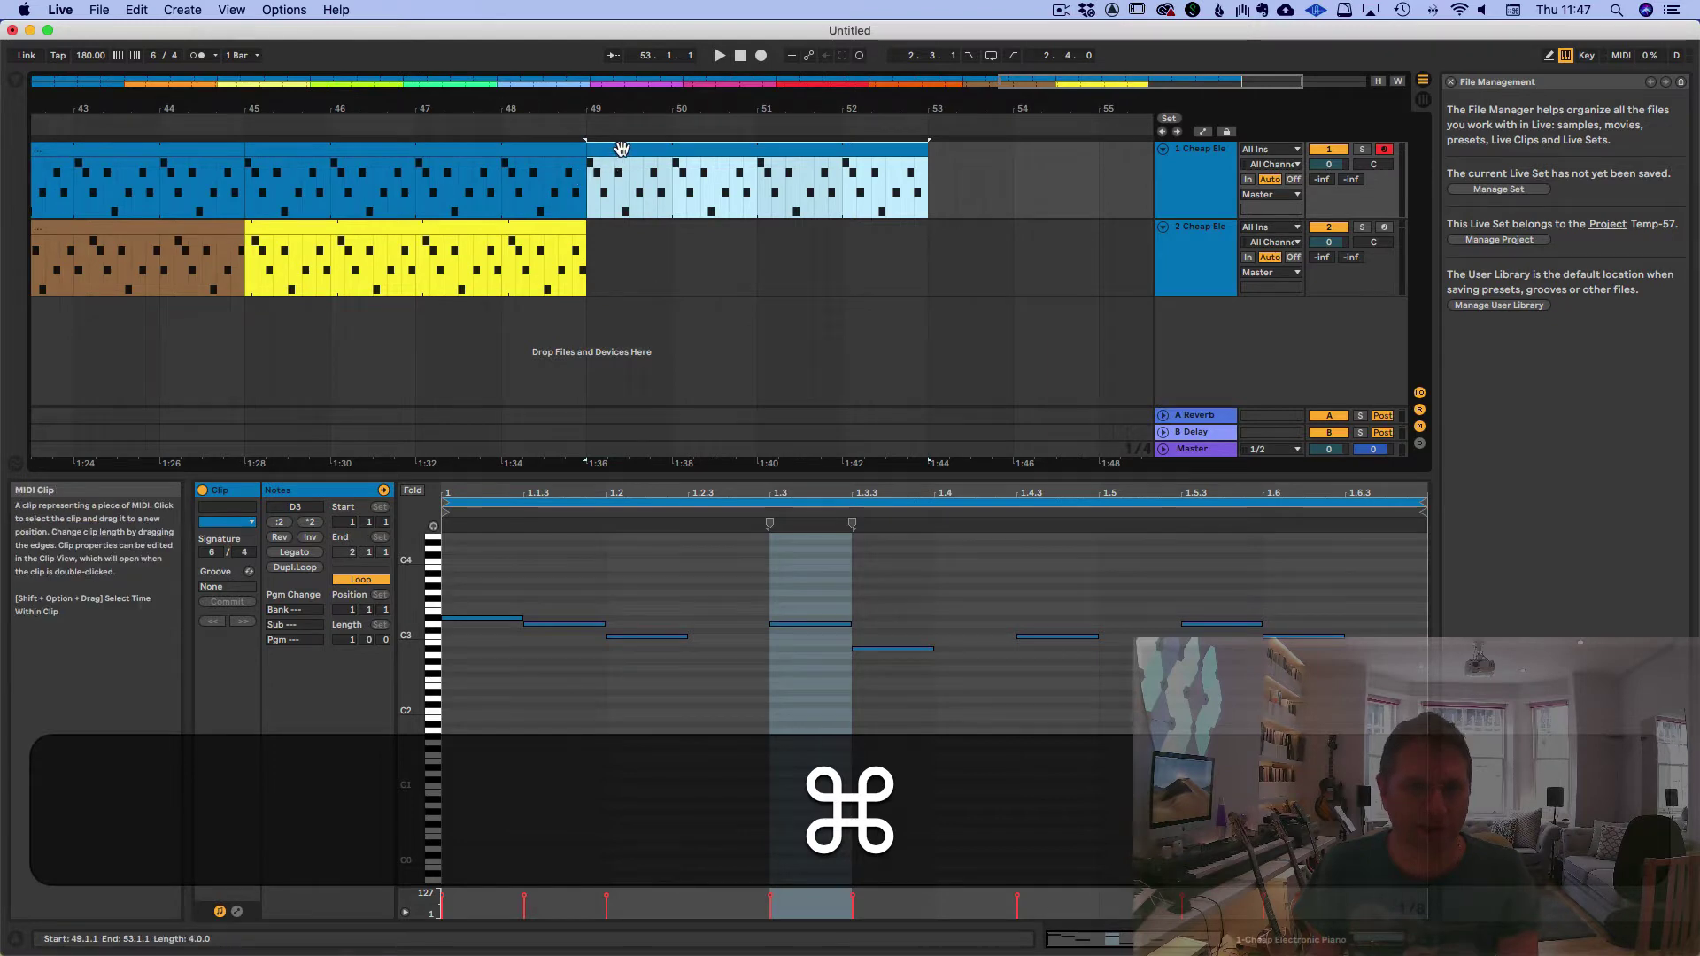
{"action": "left_click_drag", "start_coordinate": [621, 148], "coordinate": [624, 237]}
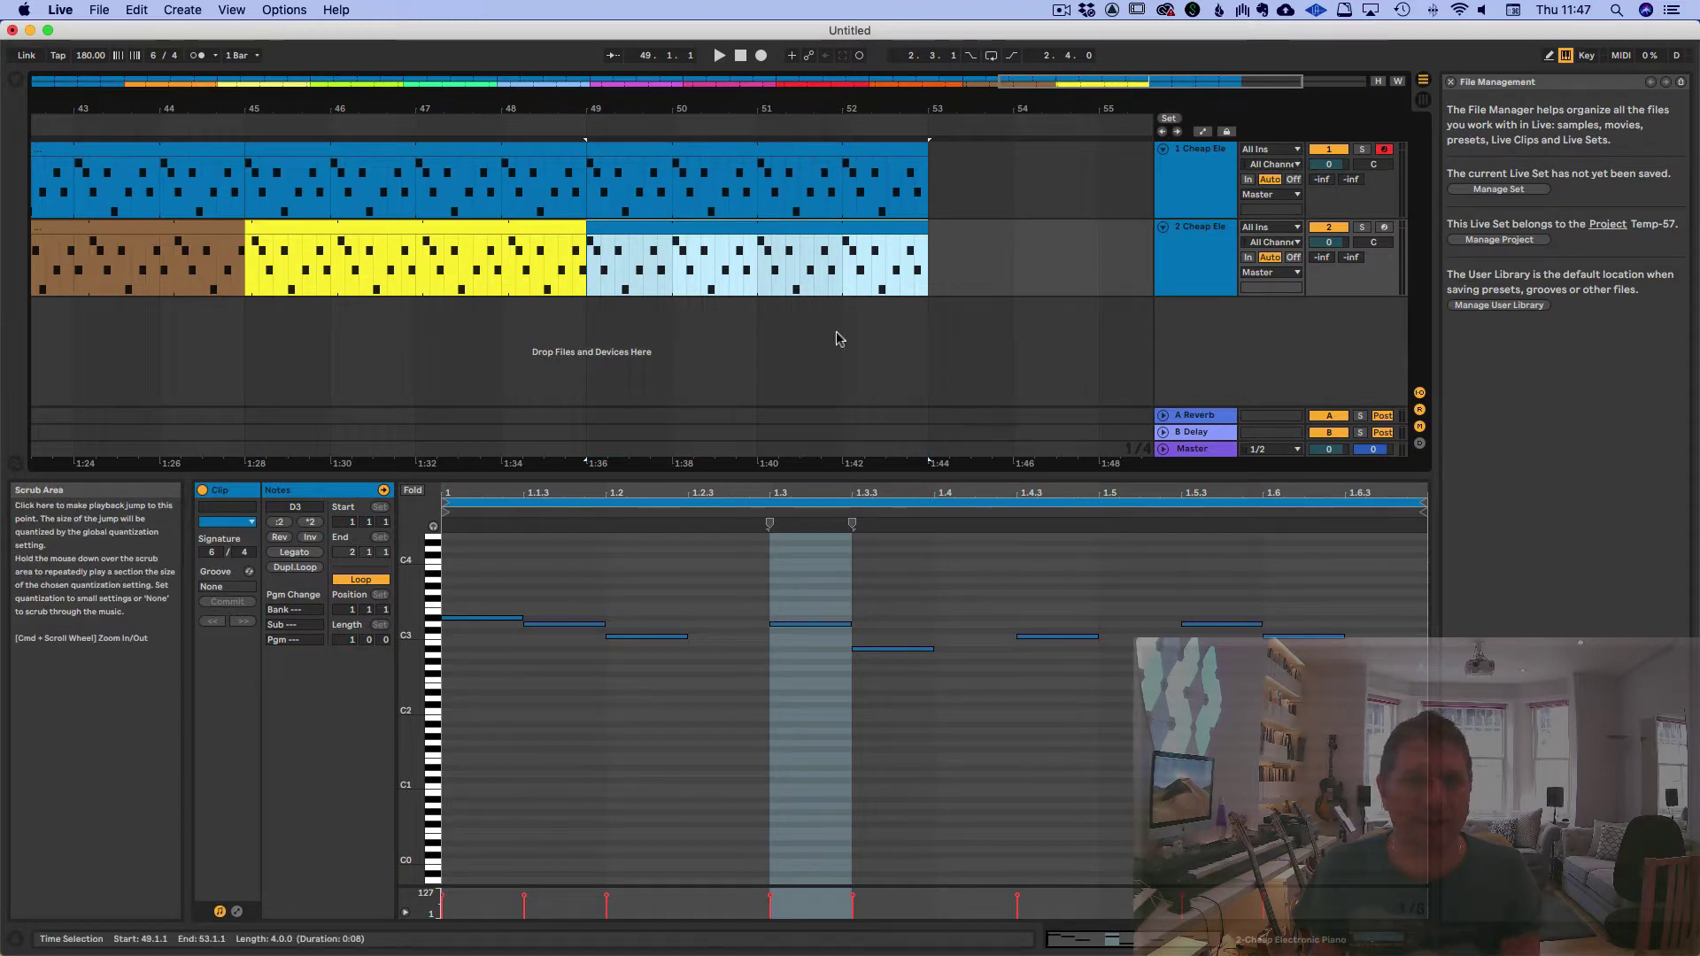
{"action": "left_click", "coordinate": [247, 133]}
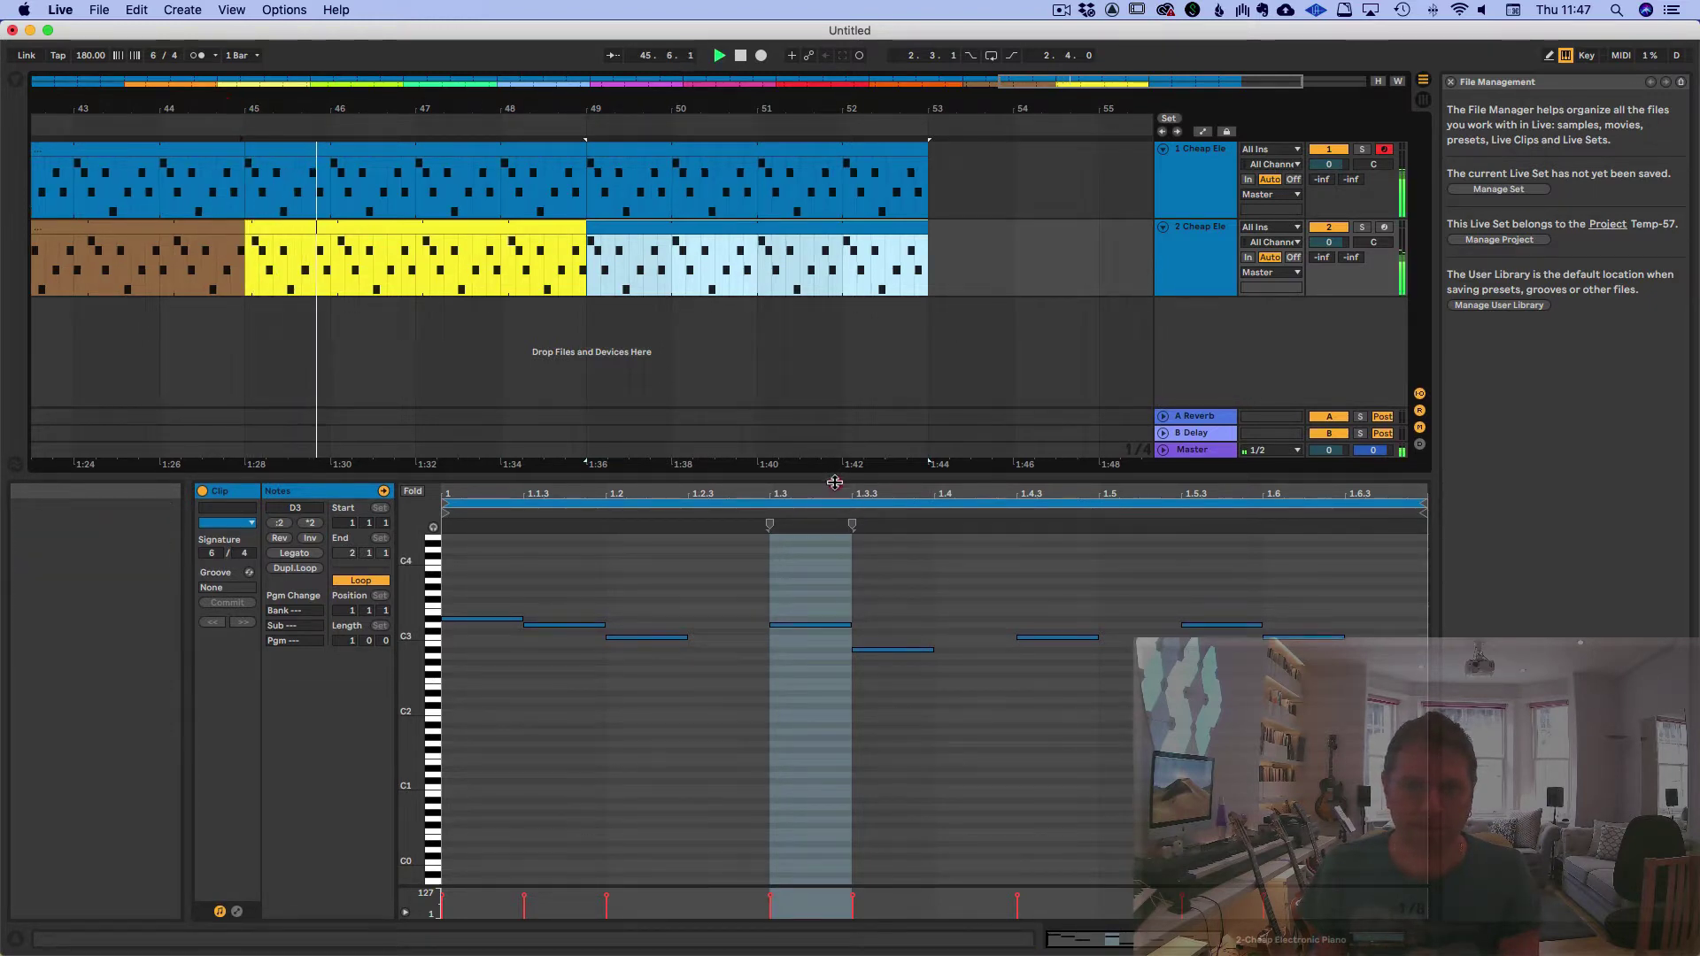
{"action": "left_click_drag", "start_coordinate": [797, 480], "coordinate": [886, 952]}
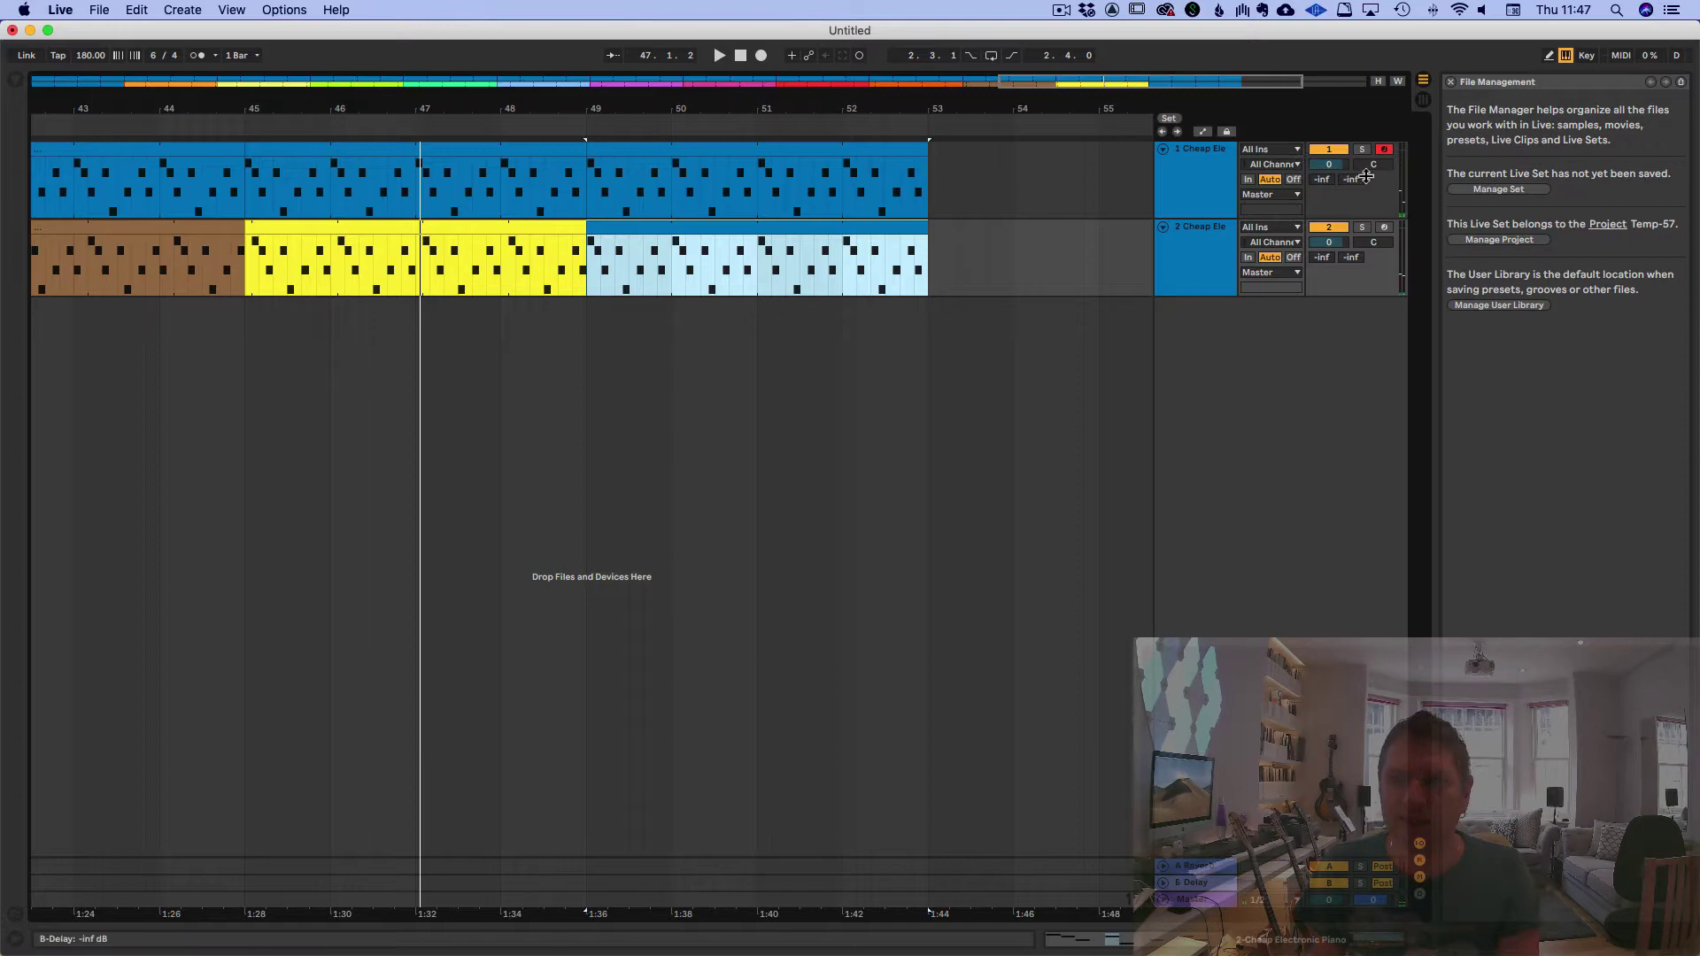
Pan track 1 to 25L and track 2 to 23R in Session view
{"action": "key", "text": "0"}
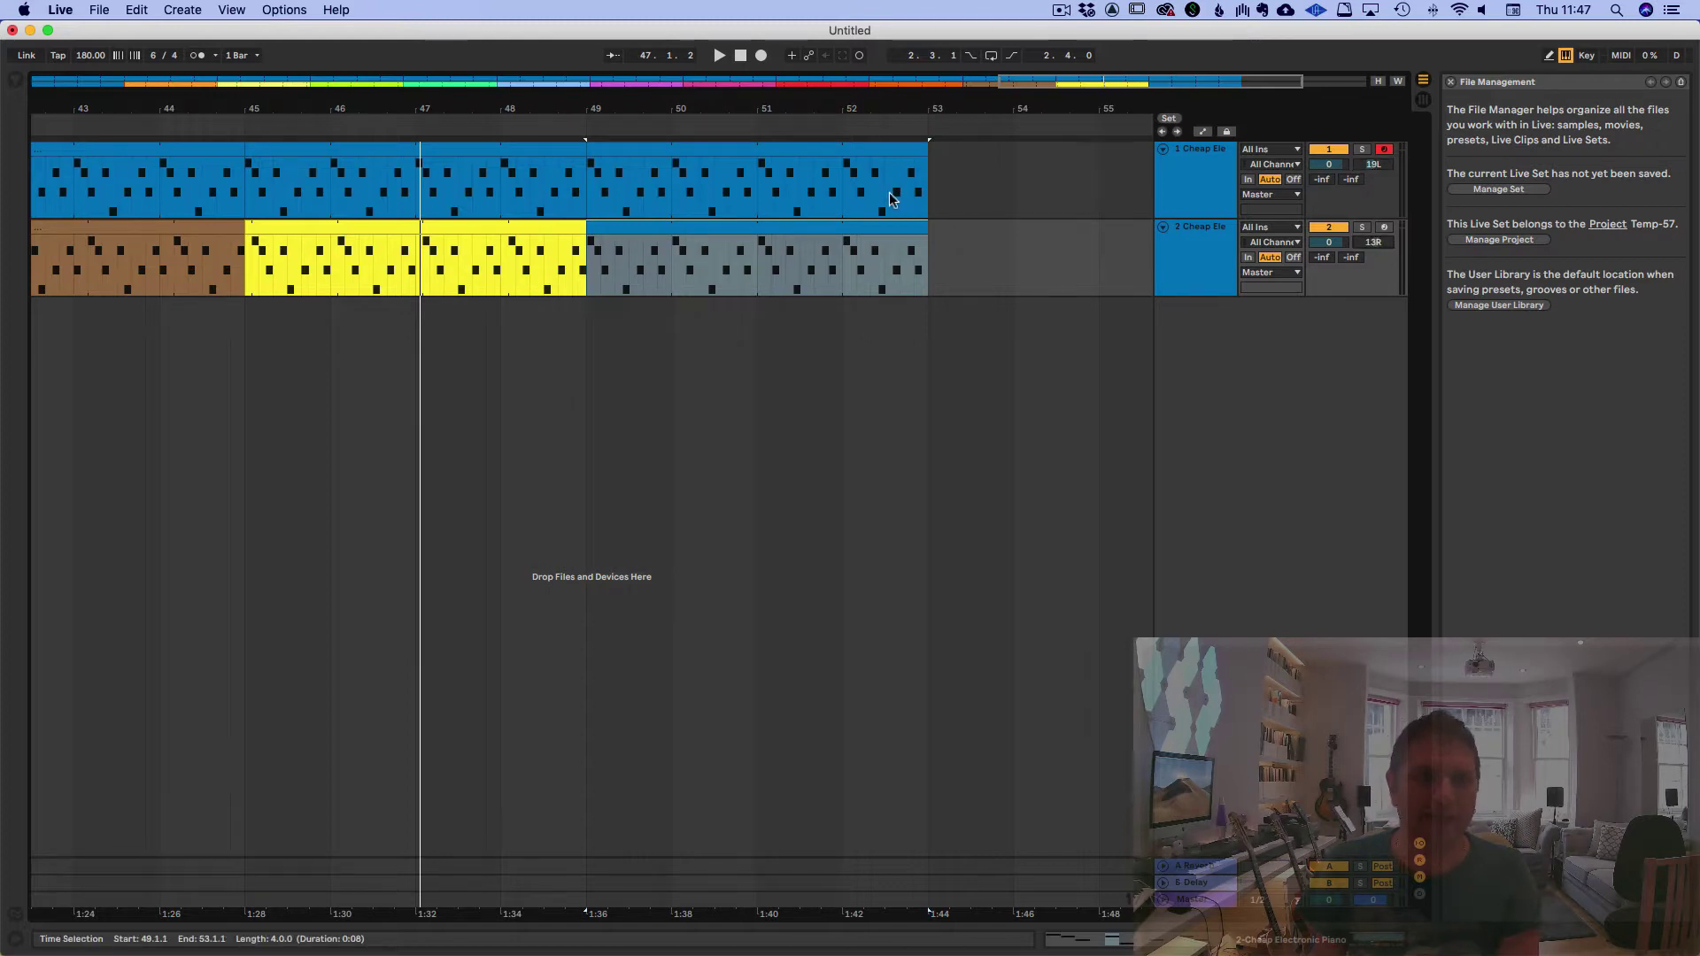
{"action": "key", "text": "Tab"}
{"action": "key", "text": "Tab"}
{"action": "key", "text": "Tab"}
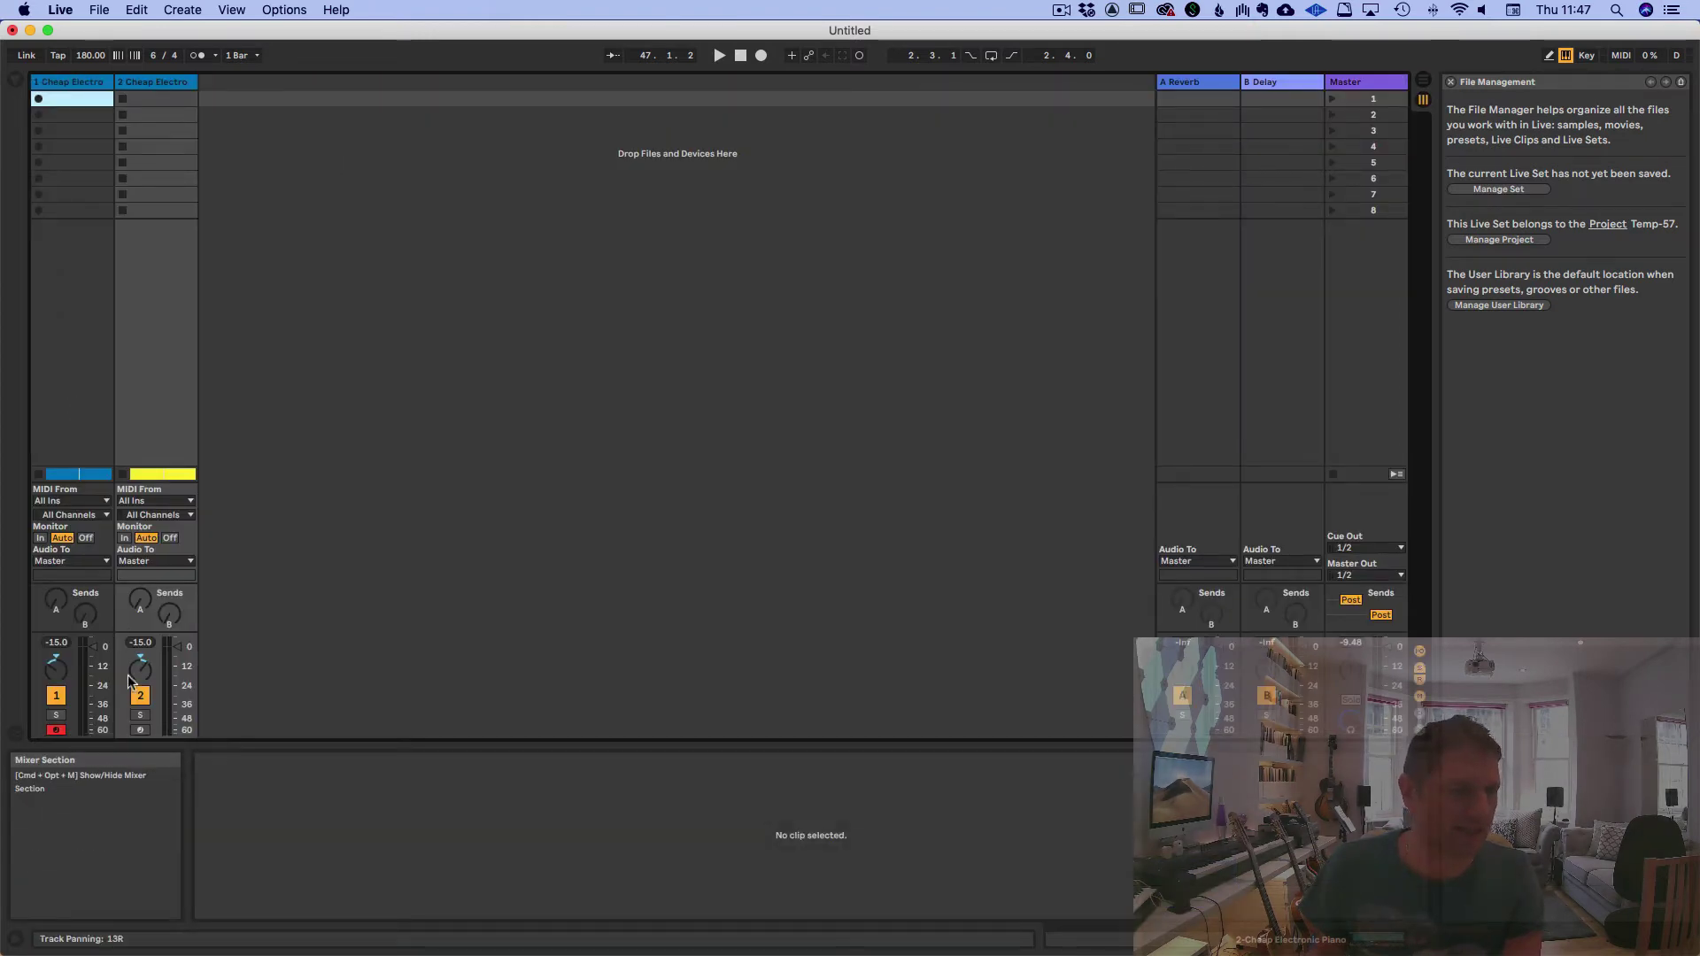
{"action": "key", "text": "Tab"}
{"action": "key", "text": "Tab"}
{"action": "left_click_drag", "start_coordinate": [130, 677], "coordinate": [130, 705]}
{"action": "key", "text": "Tab"}
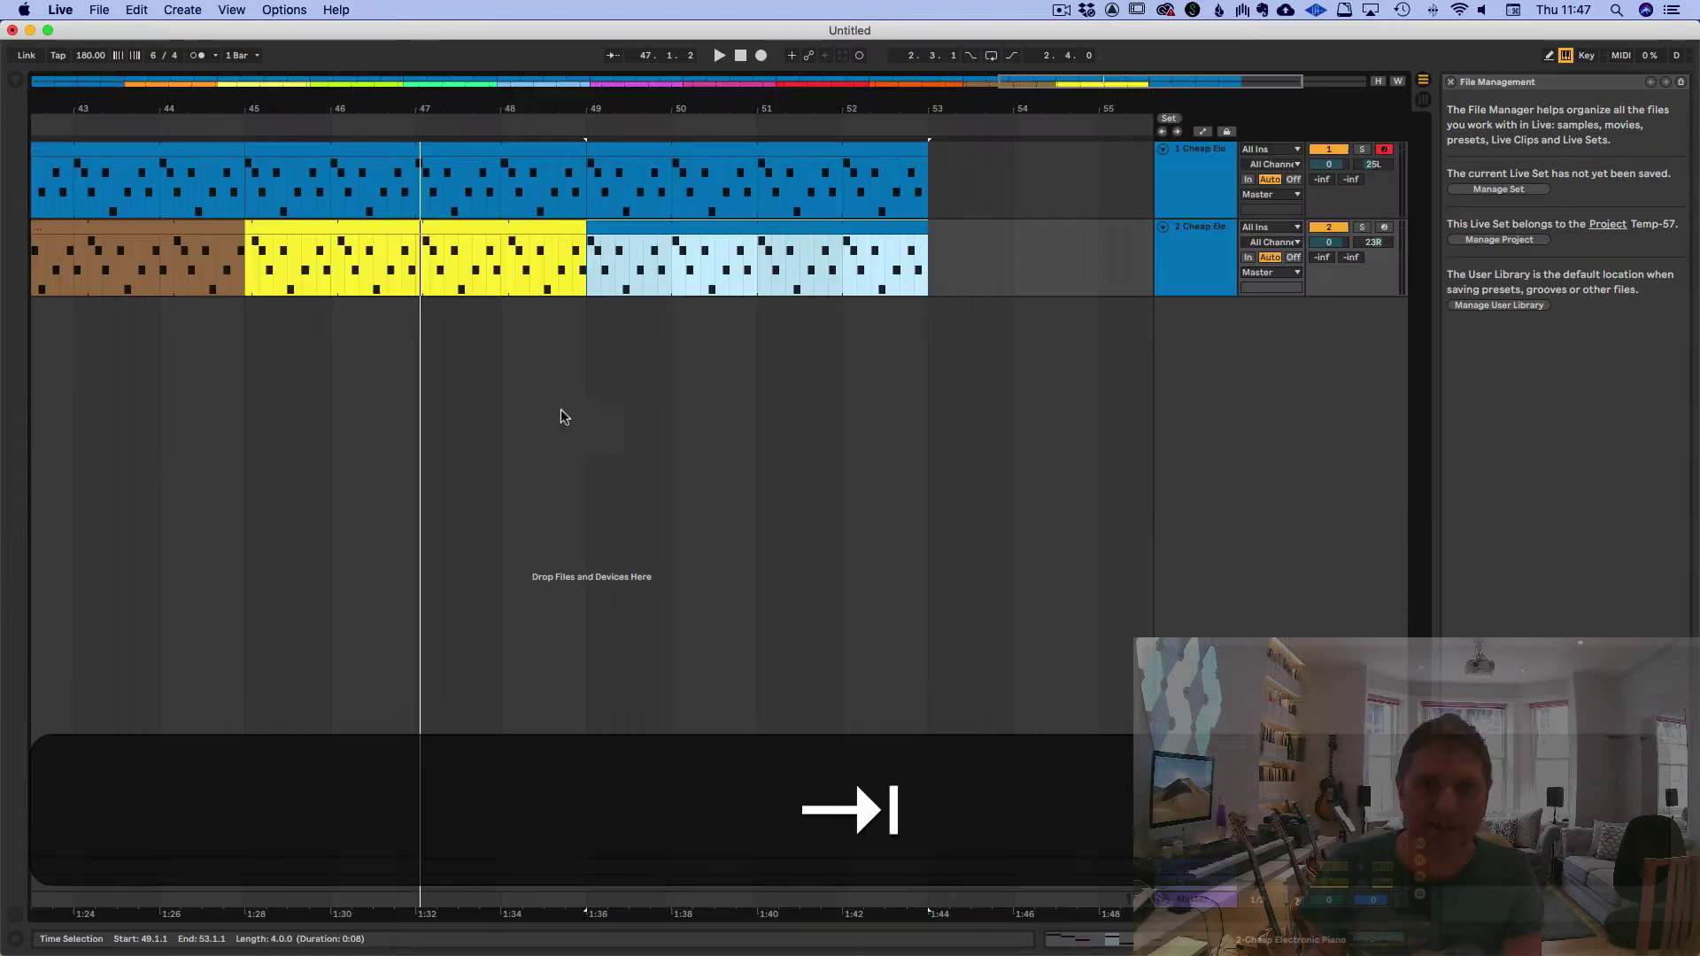
{"action": "key", "text": "Tab"}
{"action": "key", "text": "Tab"}
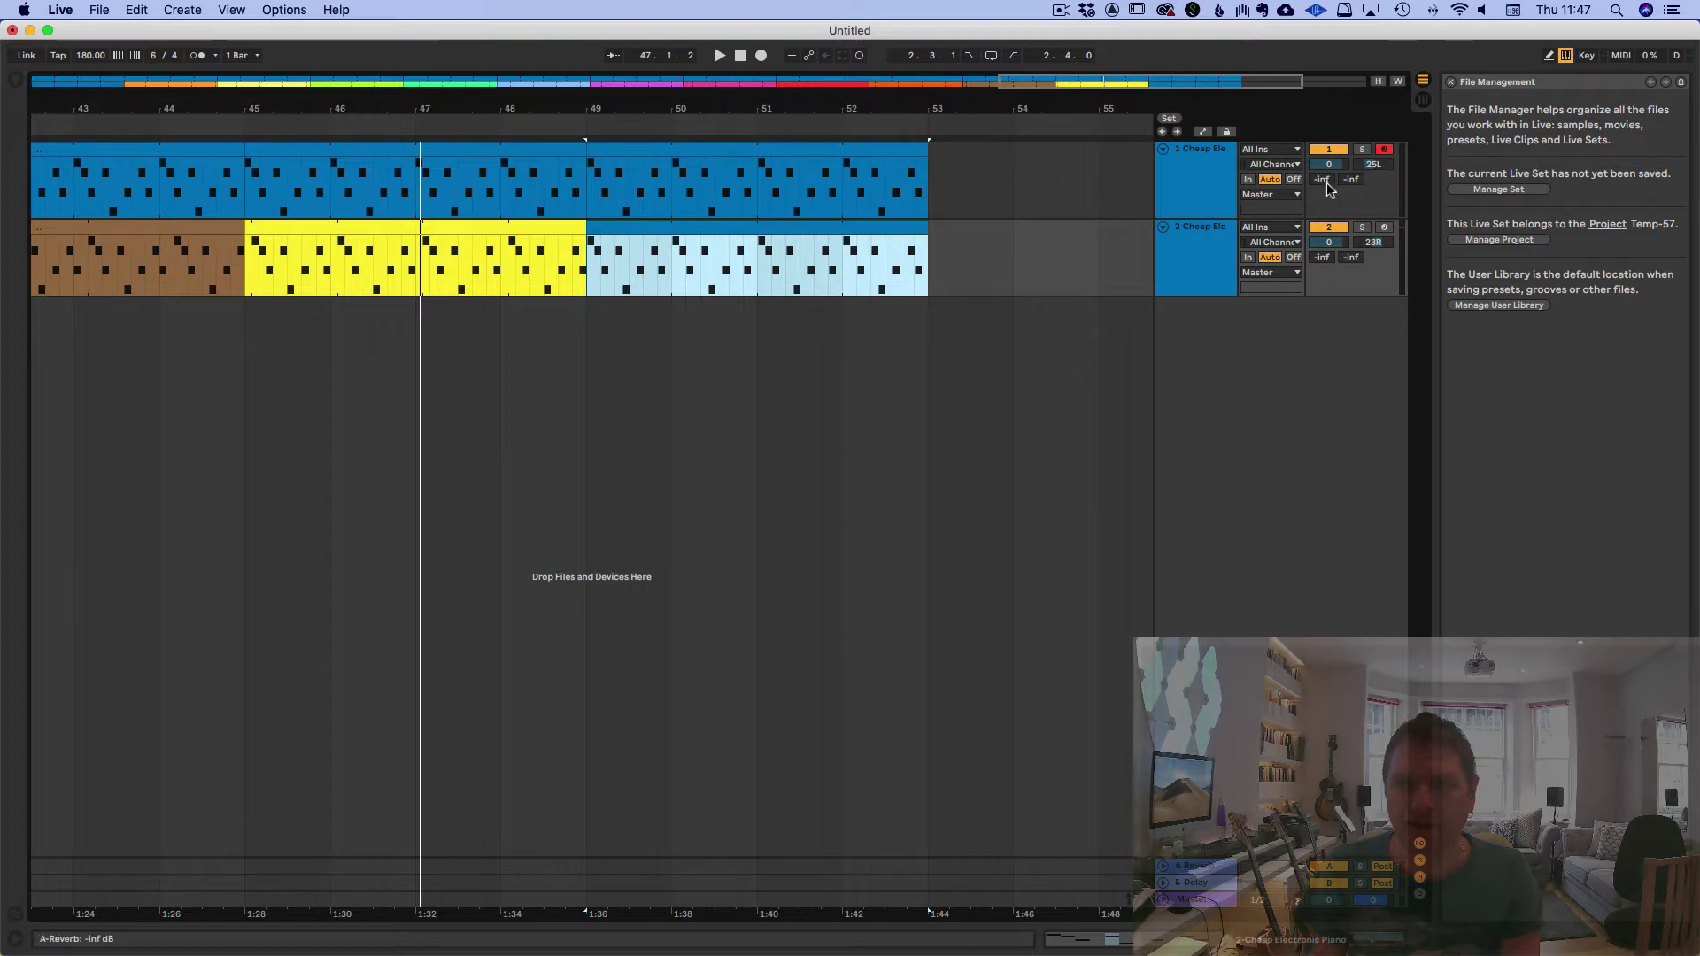
Raise both tracks' Delay sends to about -33.8 dB, then return to Arrangement view
{"action": "key", "text": "Tab"}
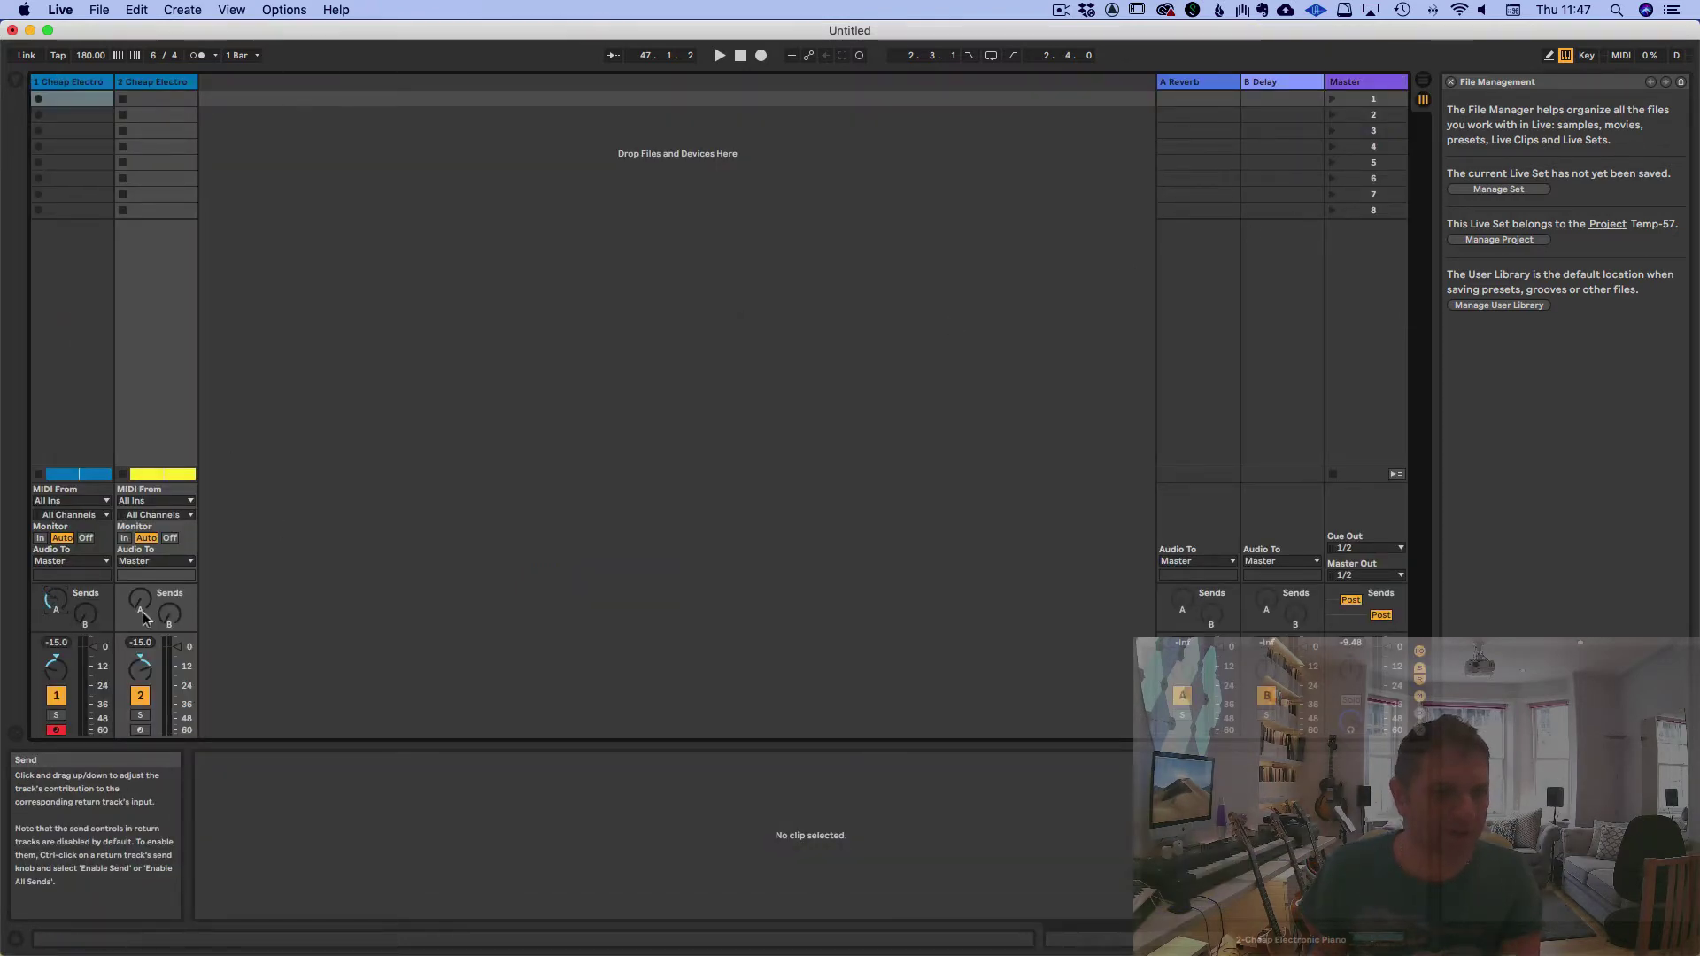
{"action": "left_click_drag", "start_coordinate": [85, 614], "coordinate": [169, 606]}
{"action": "key", "text": "Tab"}
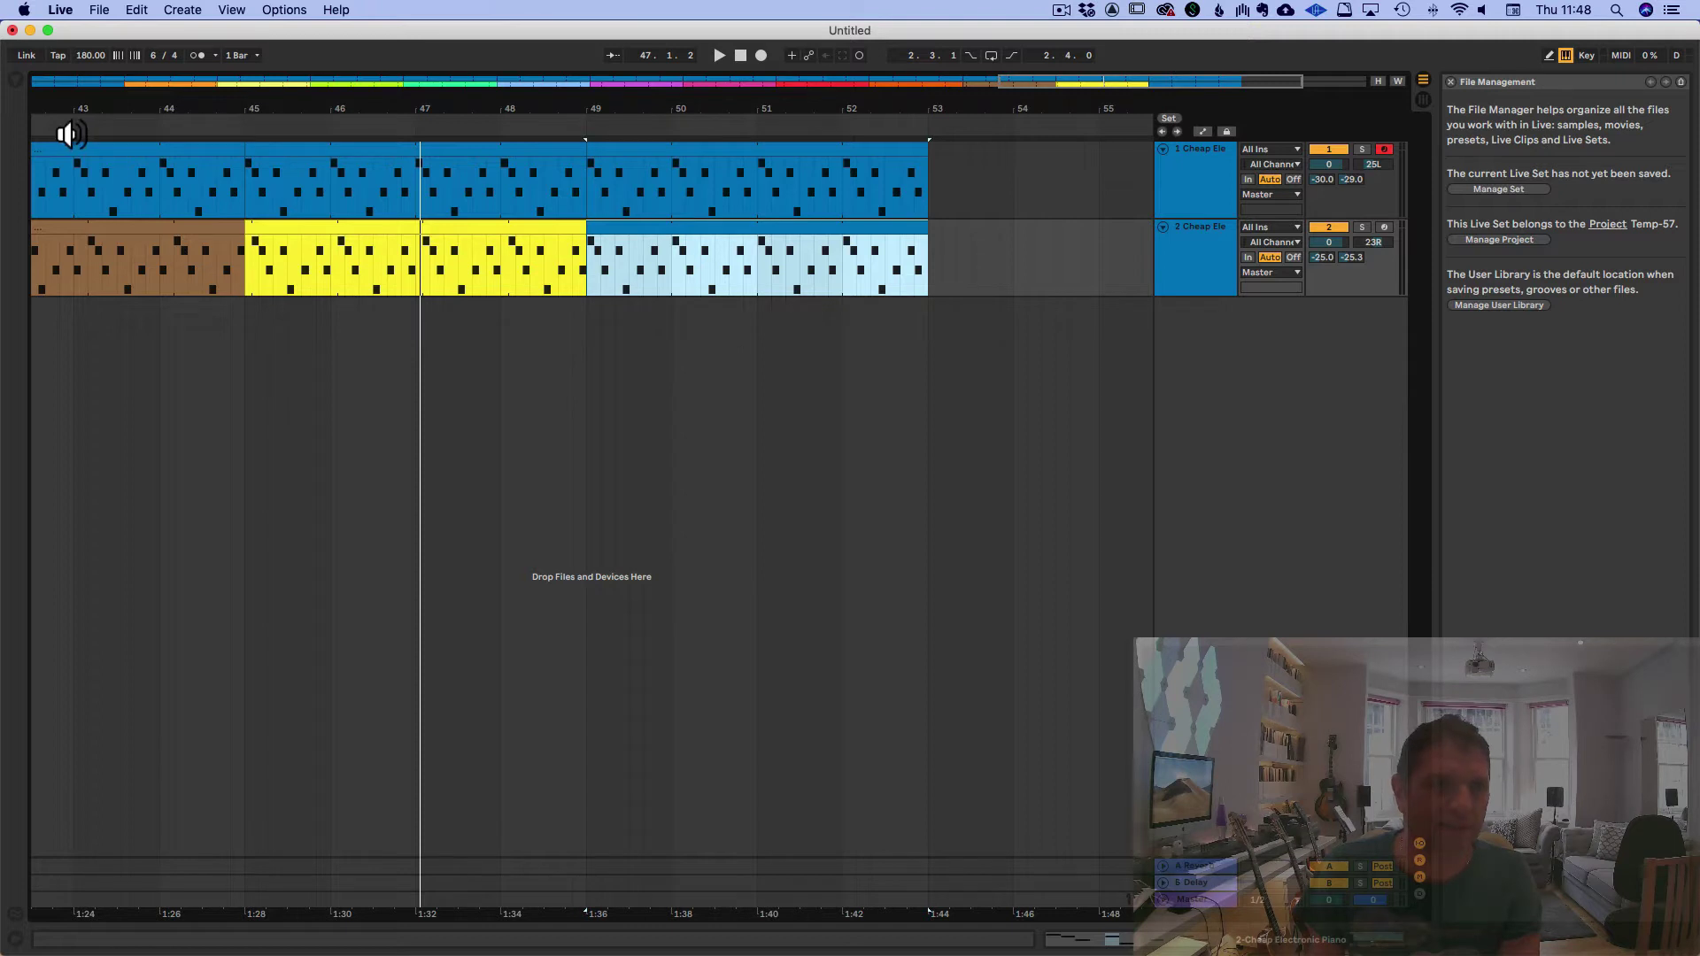
Play from bar 43 and raise track 2's Delay send to -12.0
{"action": "left_click", "coordinate": [69, 134]}
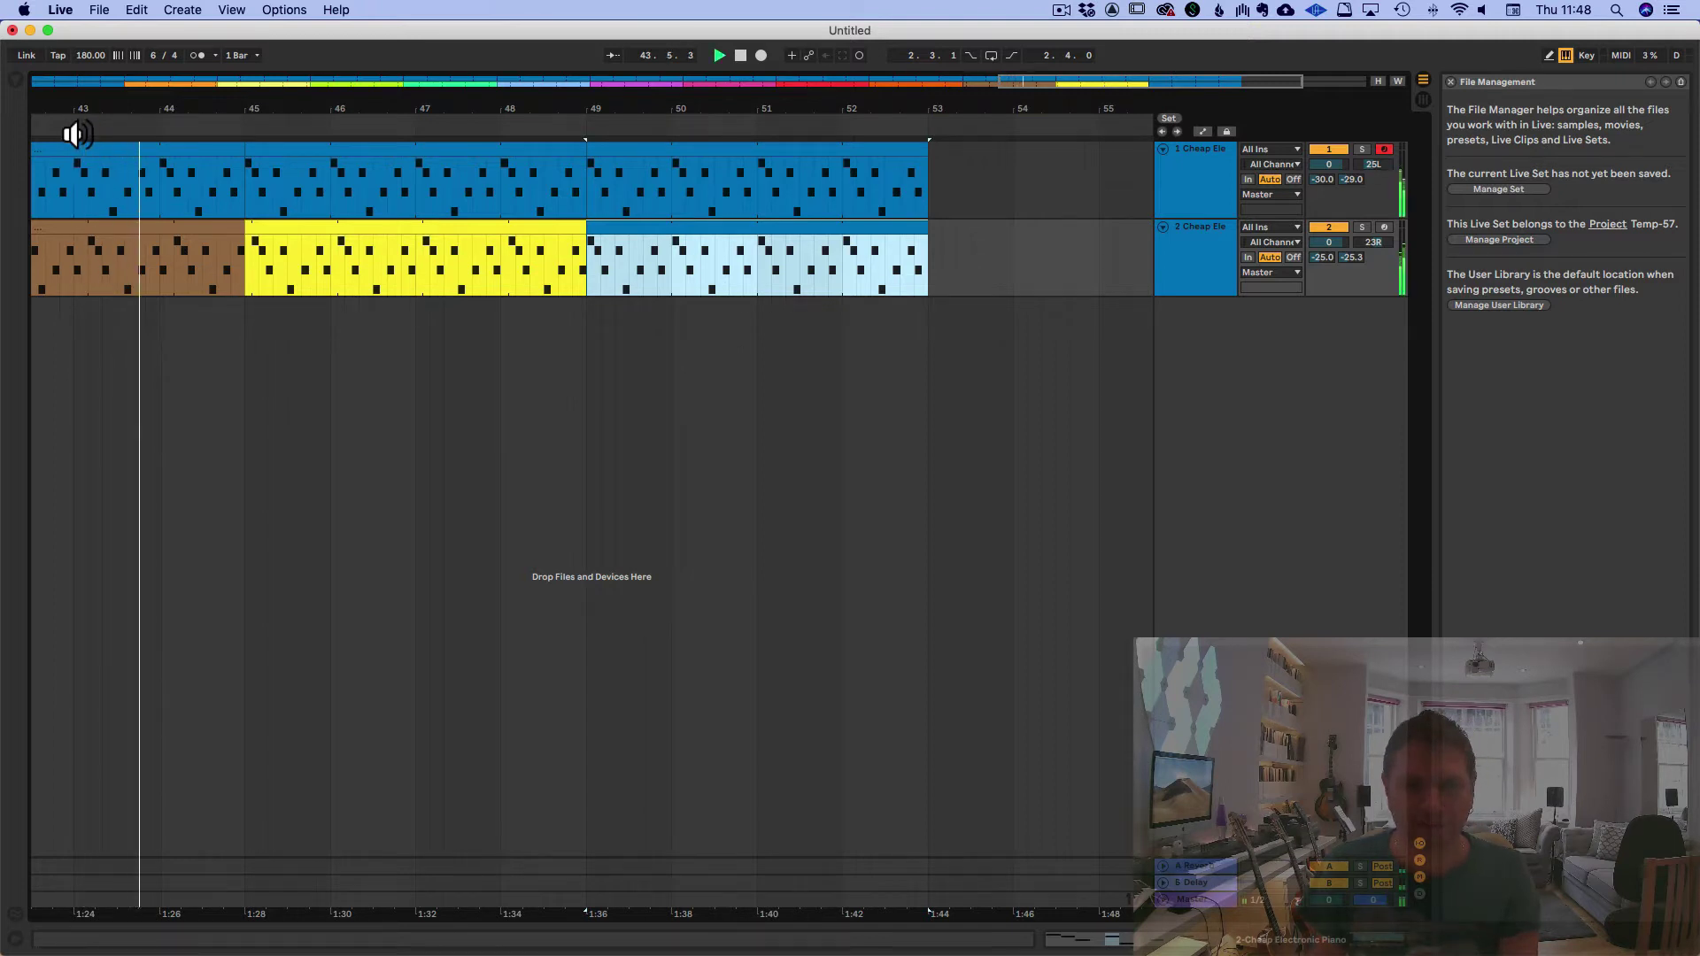
{"action": "left_click_drag", "start_coordinate": [1352, 257], "coordinate": [1352, 222]}
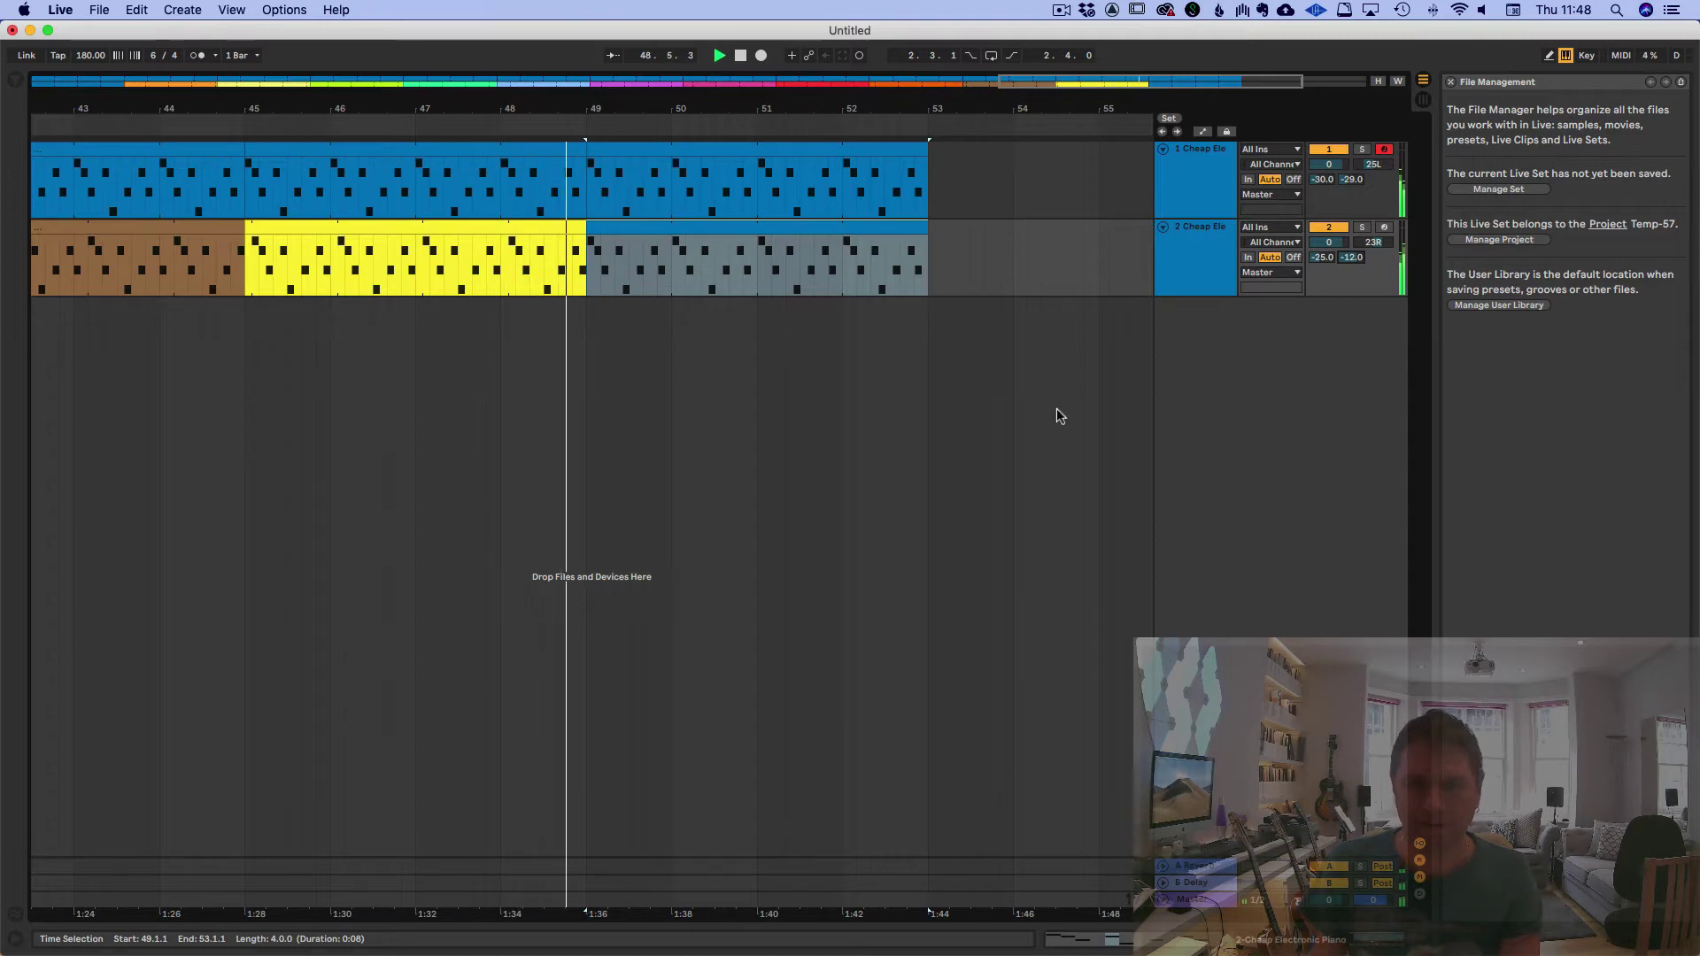
{"action": "left_click", "coordinate": [1013, 266]}
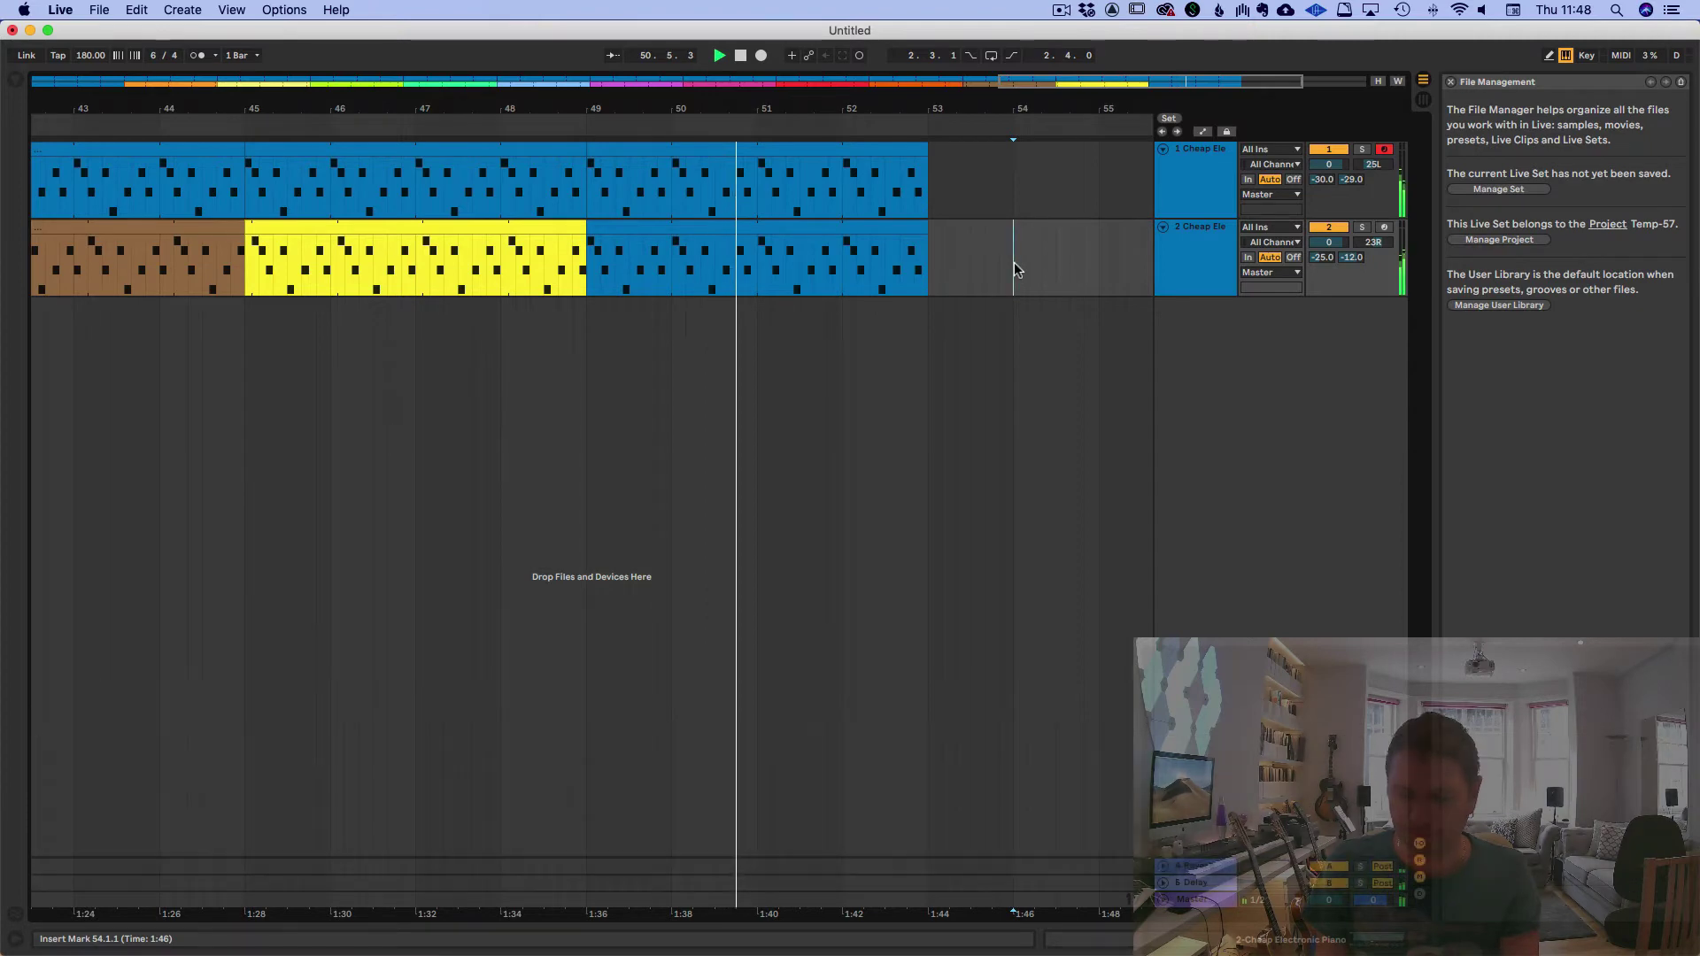
Zoom out, stop playback, and select both tracks from bar 1 to bar 53
{"action": "key", "text": "minus"}
{"action": "key", "text": "minus"}
{"action": "key", "text": "minus"}
{"action": "key", "text": "minus"}
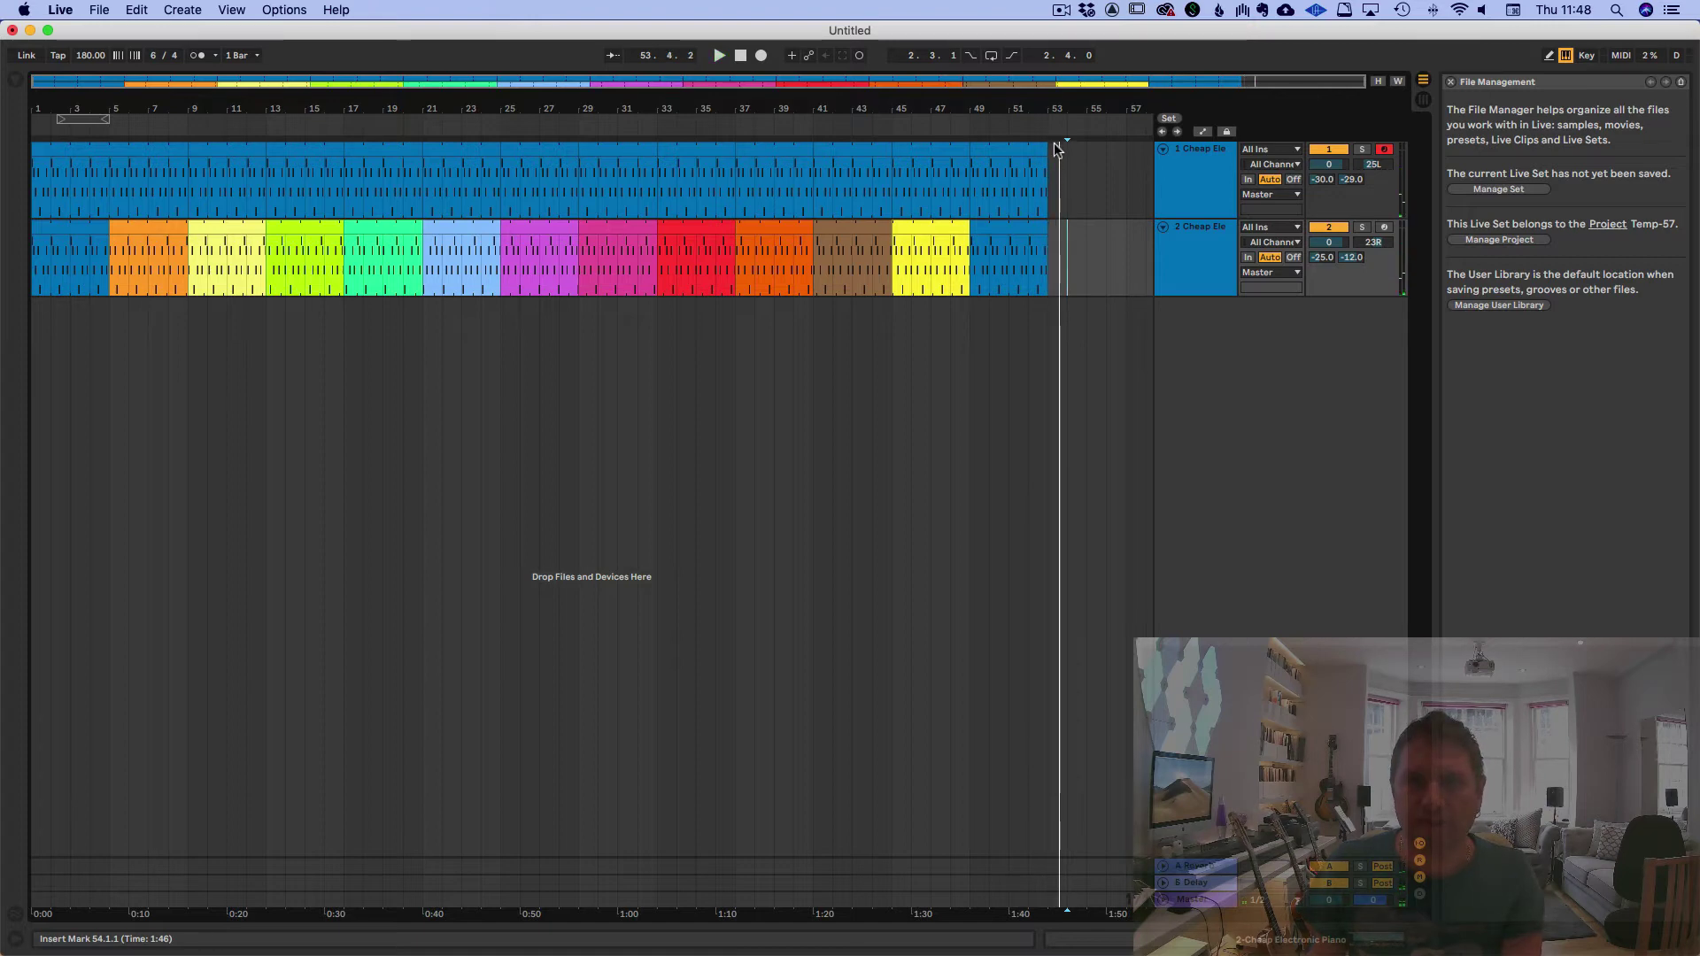
{"action": "key", "text": "space"}
{"action": "left_click_drag", "start_coordinate": [1054, 147], "coordinate": [23, 333]}
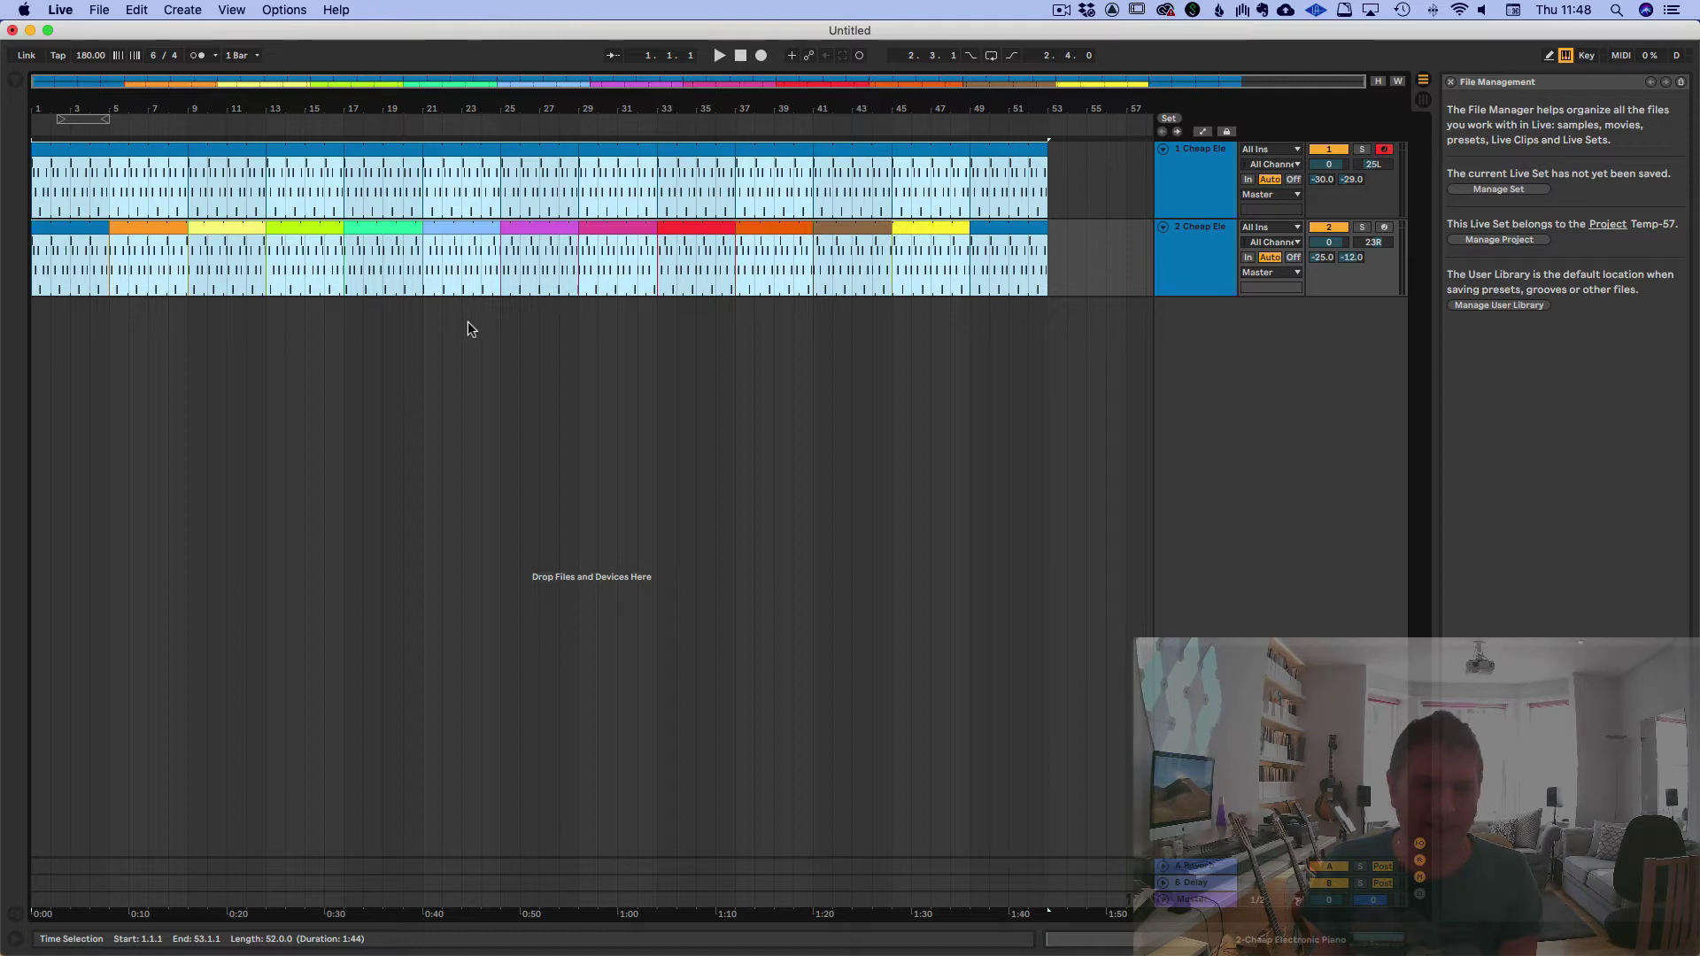
Open the Export Audio/Video dialog from the File menu
{"action": "left_click", "coordinate": [101, 10]}
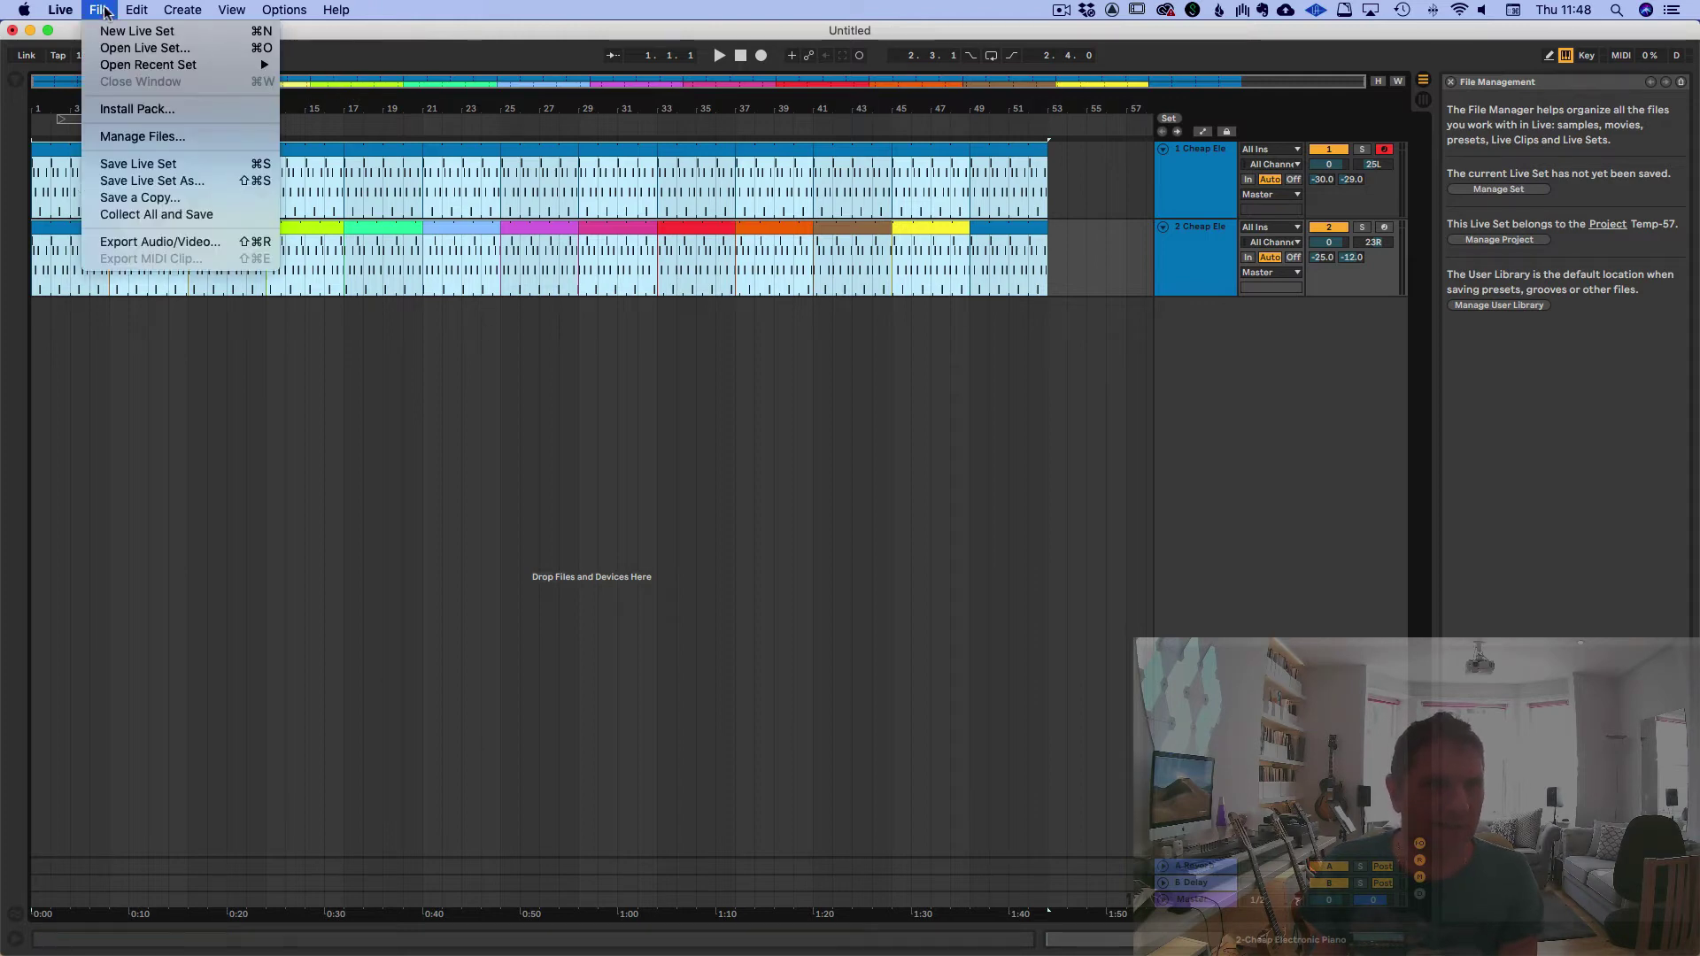
{"action": "left_click", "coordinate": [200, 243]}
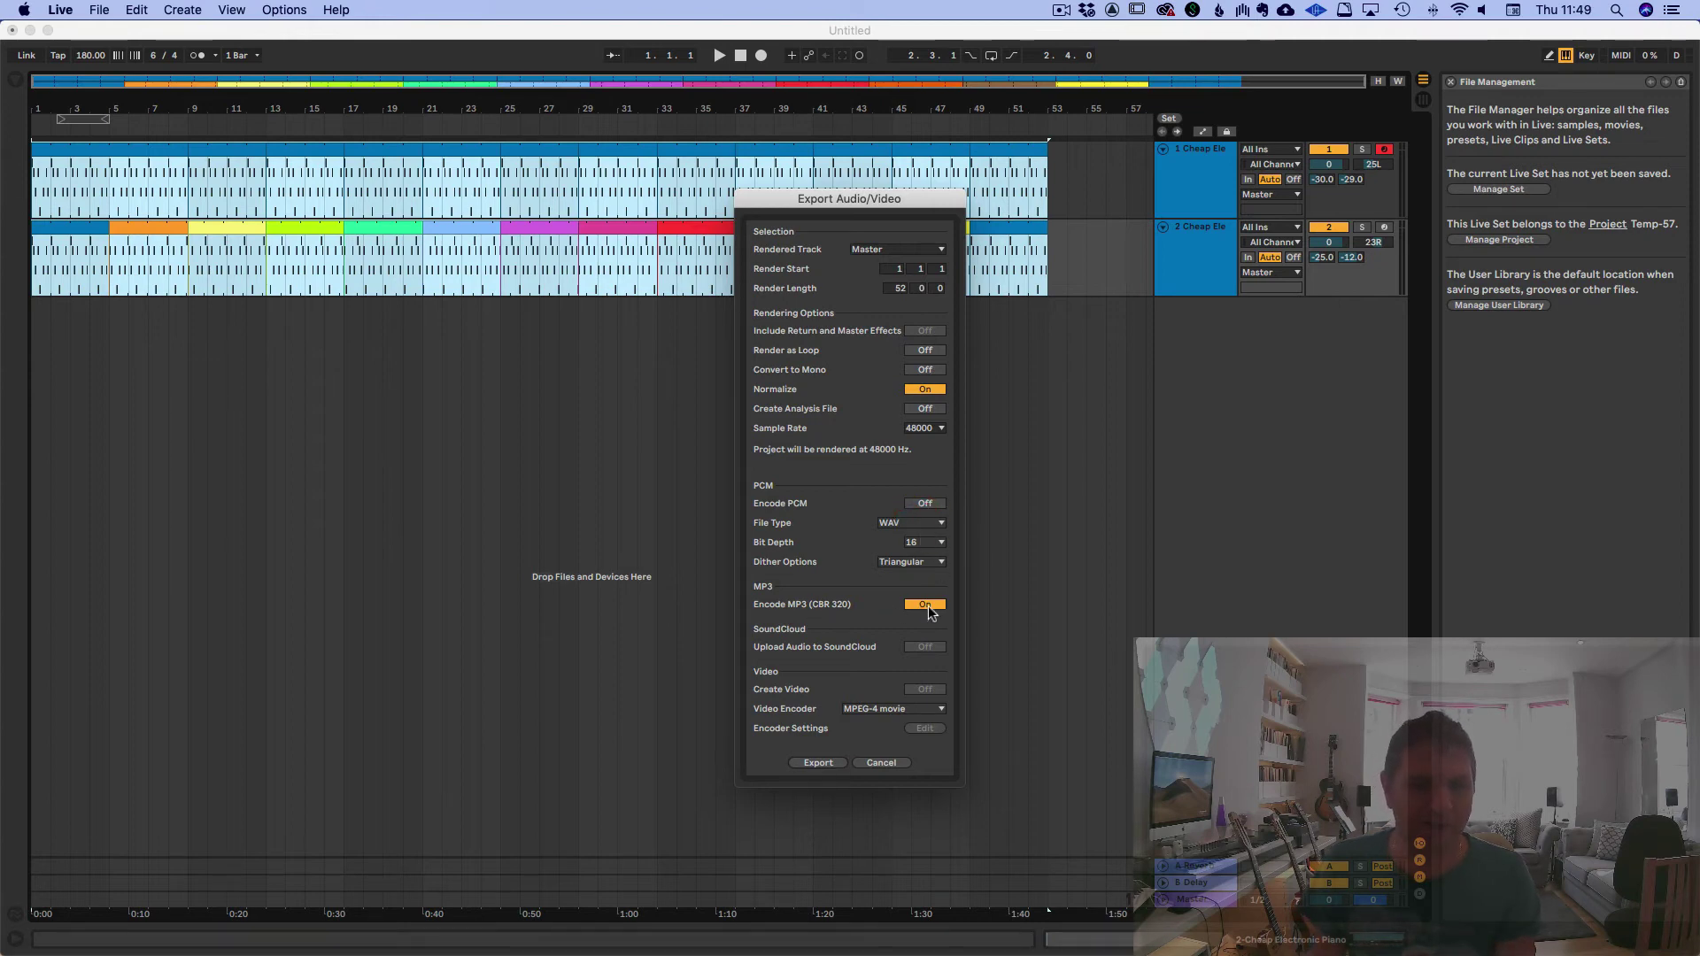
Export the audio to the Desktop as 'Clapping for Penguins' and start rendering
{"action": "left_click", "coordinate": [826, 762]}
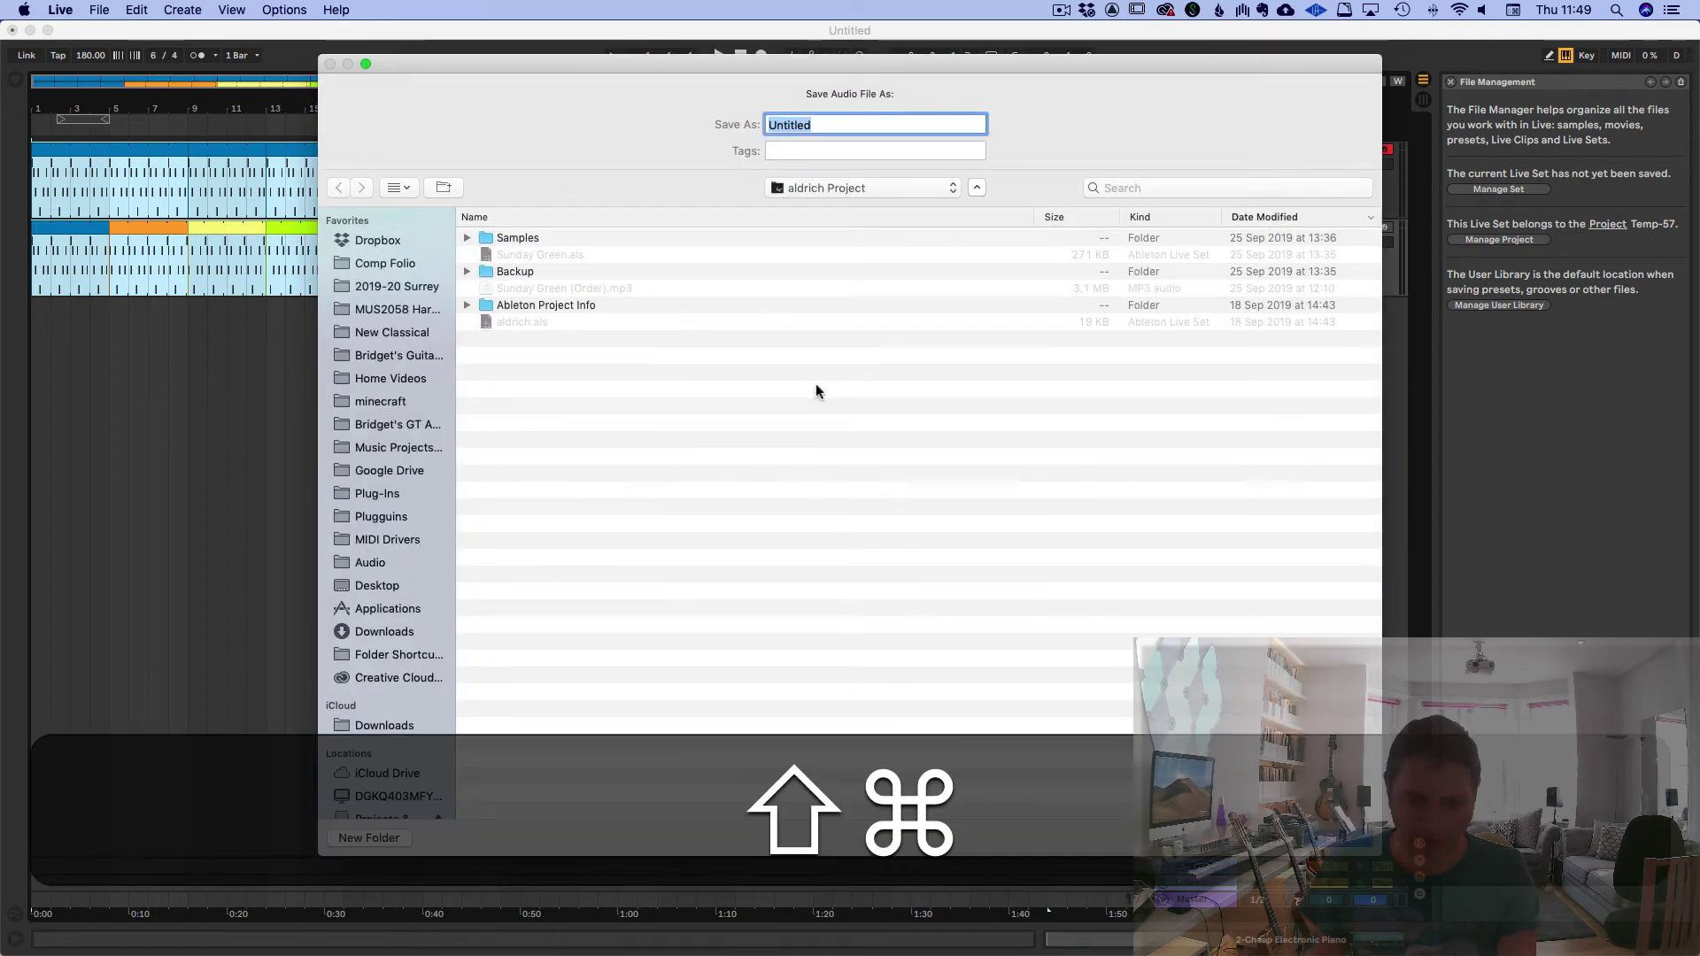
{"action": "key", "text": "shift+super+d"}
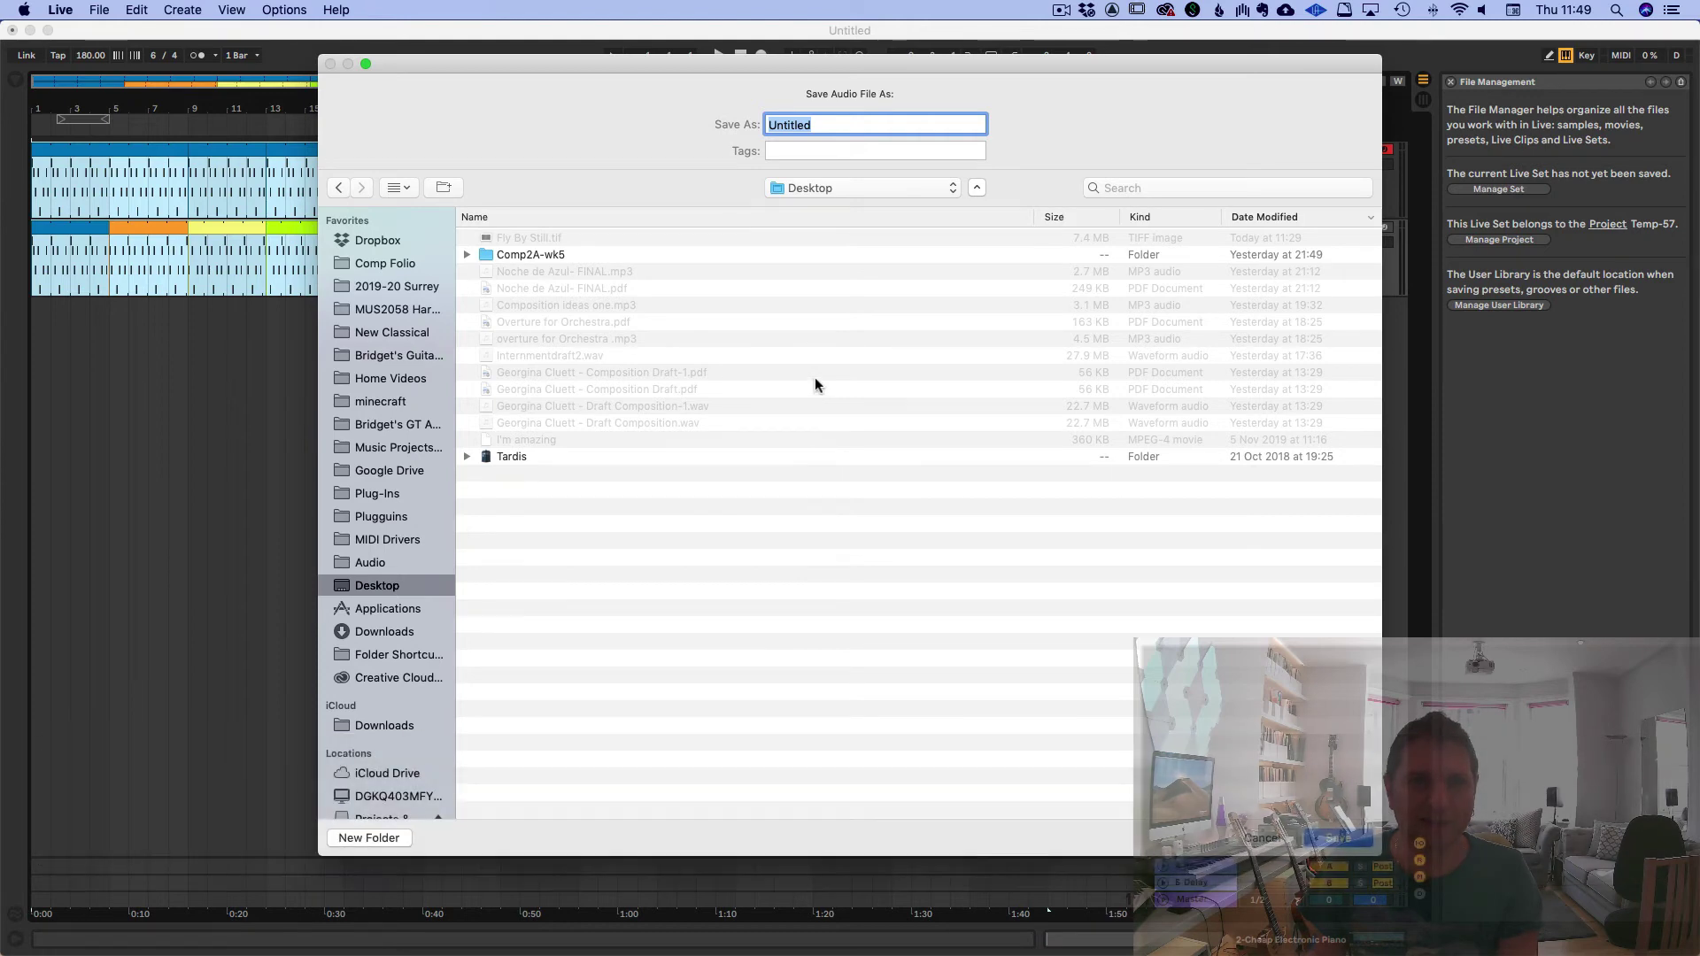
{"action": "type", "text": "Clapping for"}
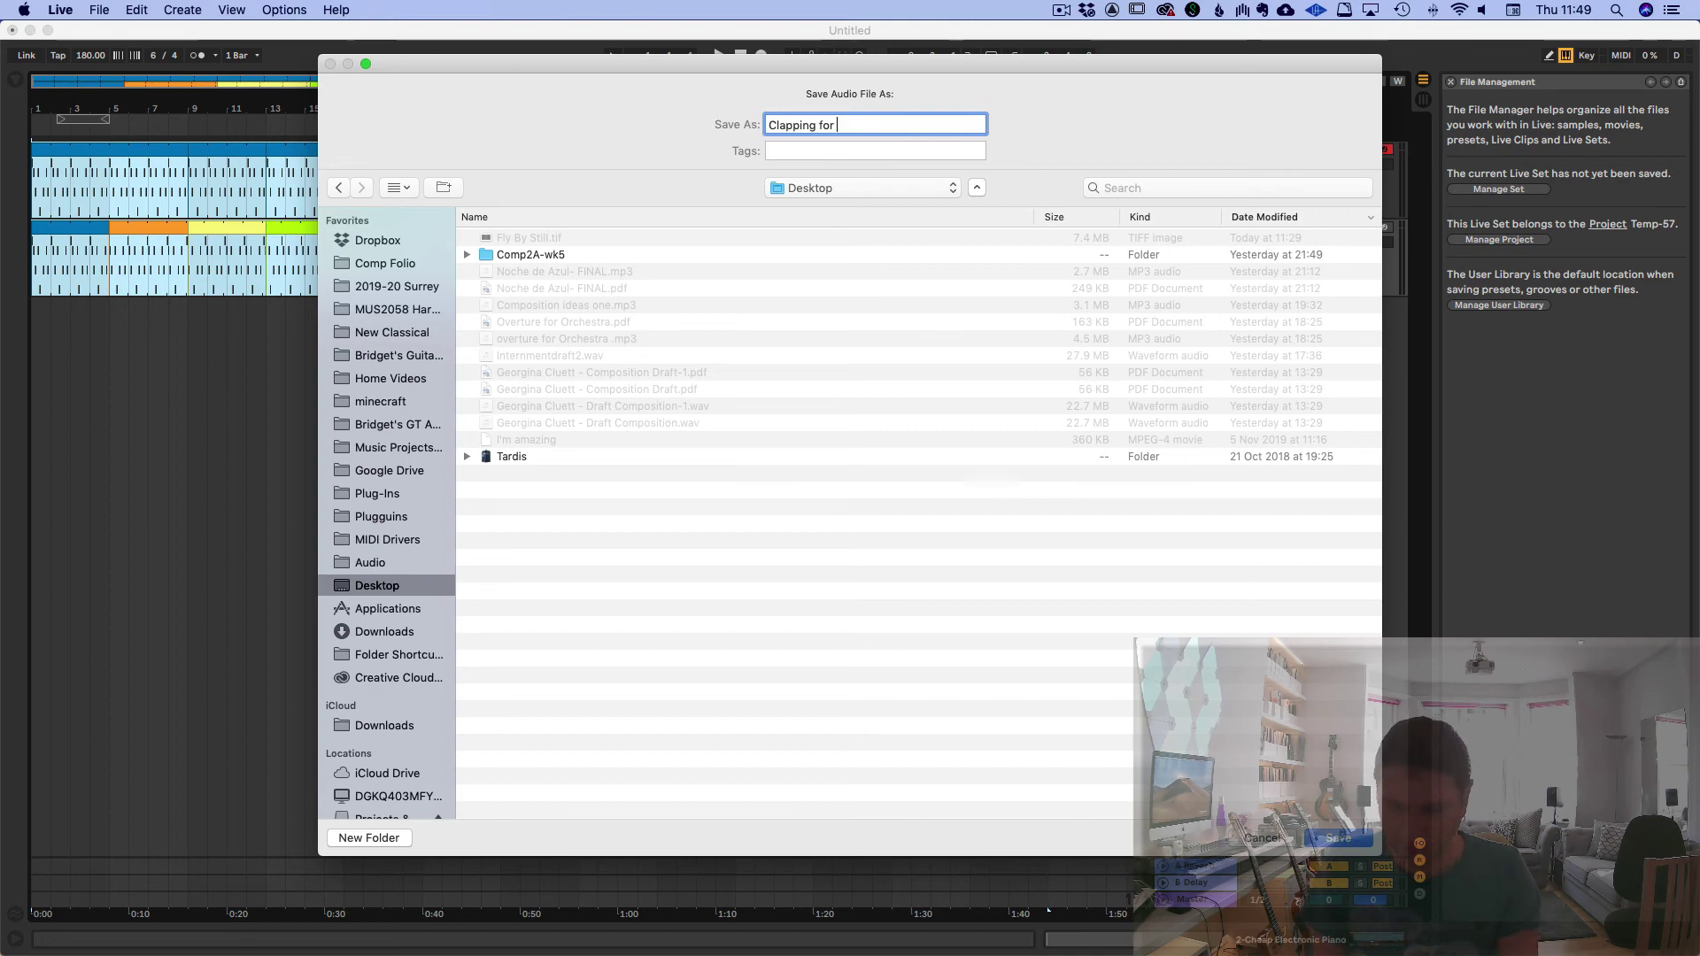
{"action": "key", "text": "shift"}
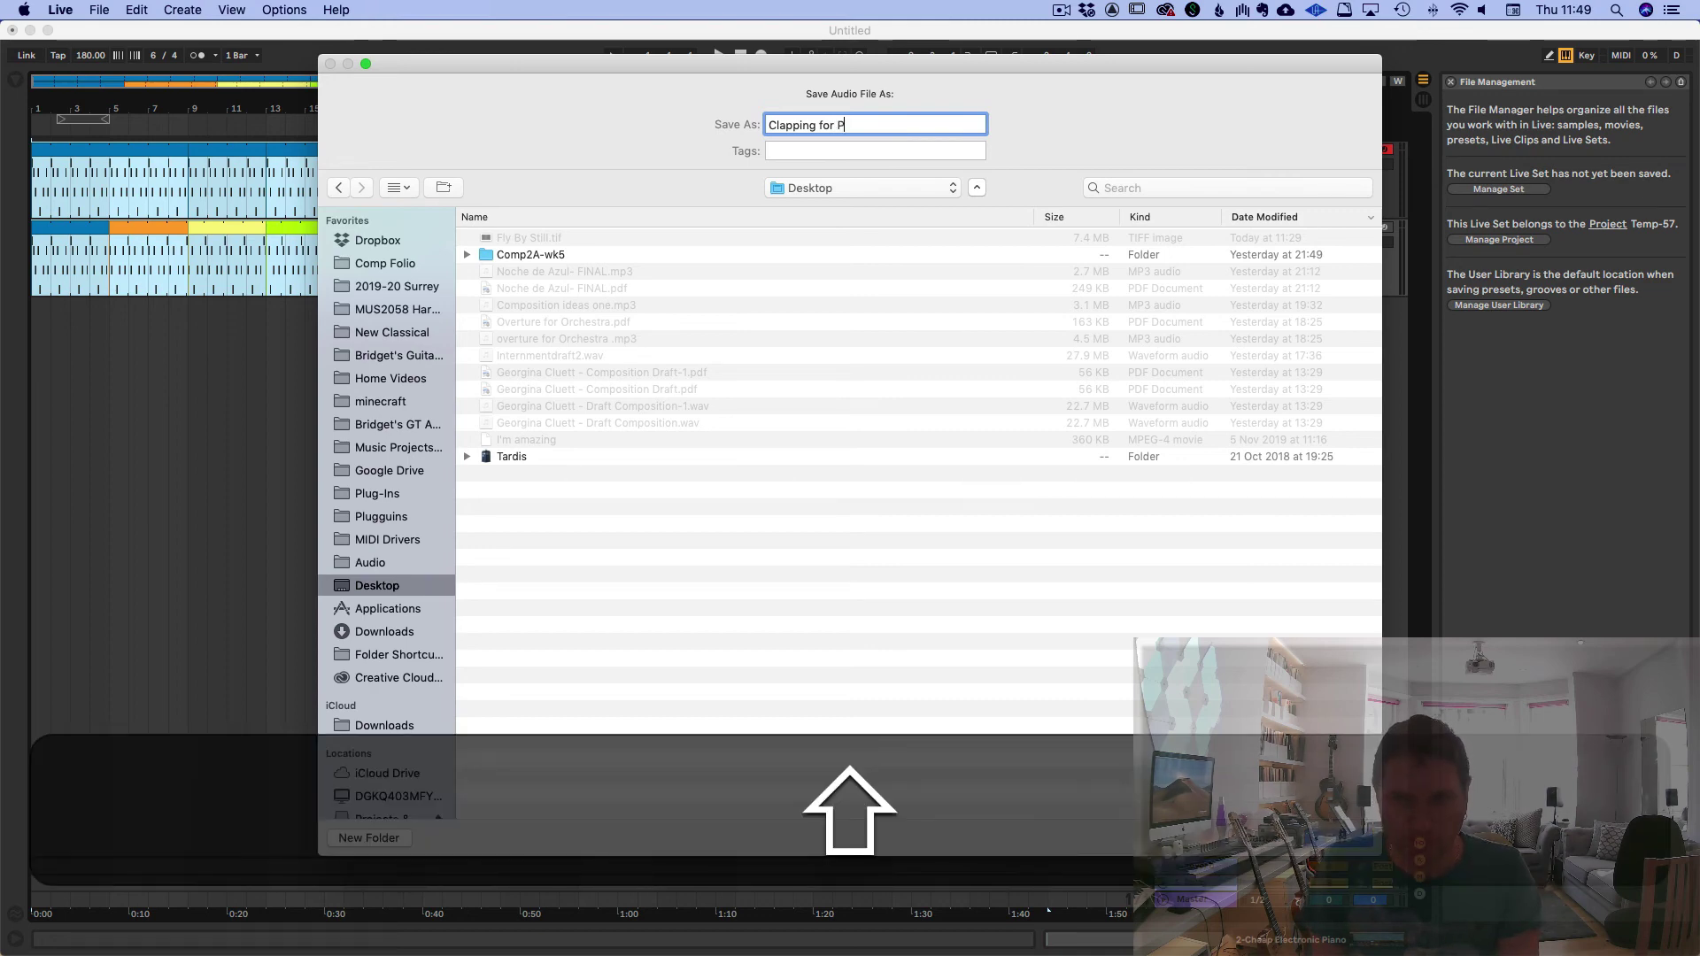
{"action": "type", "text": "P"}
{"action": "key", "text": "BackSpace"}
{"action": "type", "text": "enguins"}
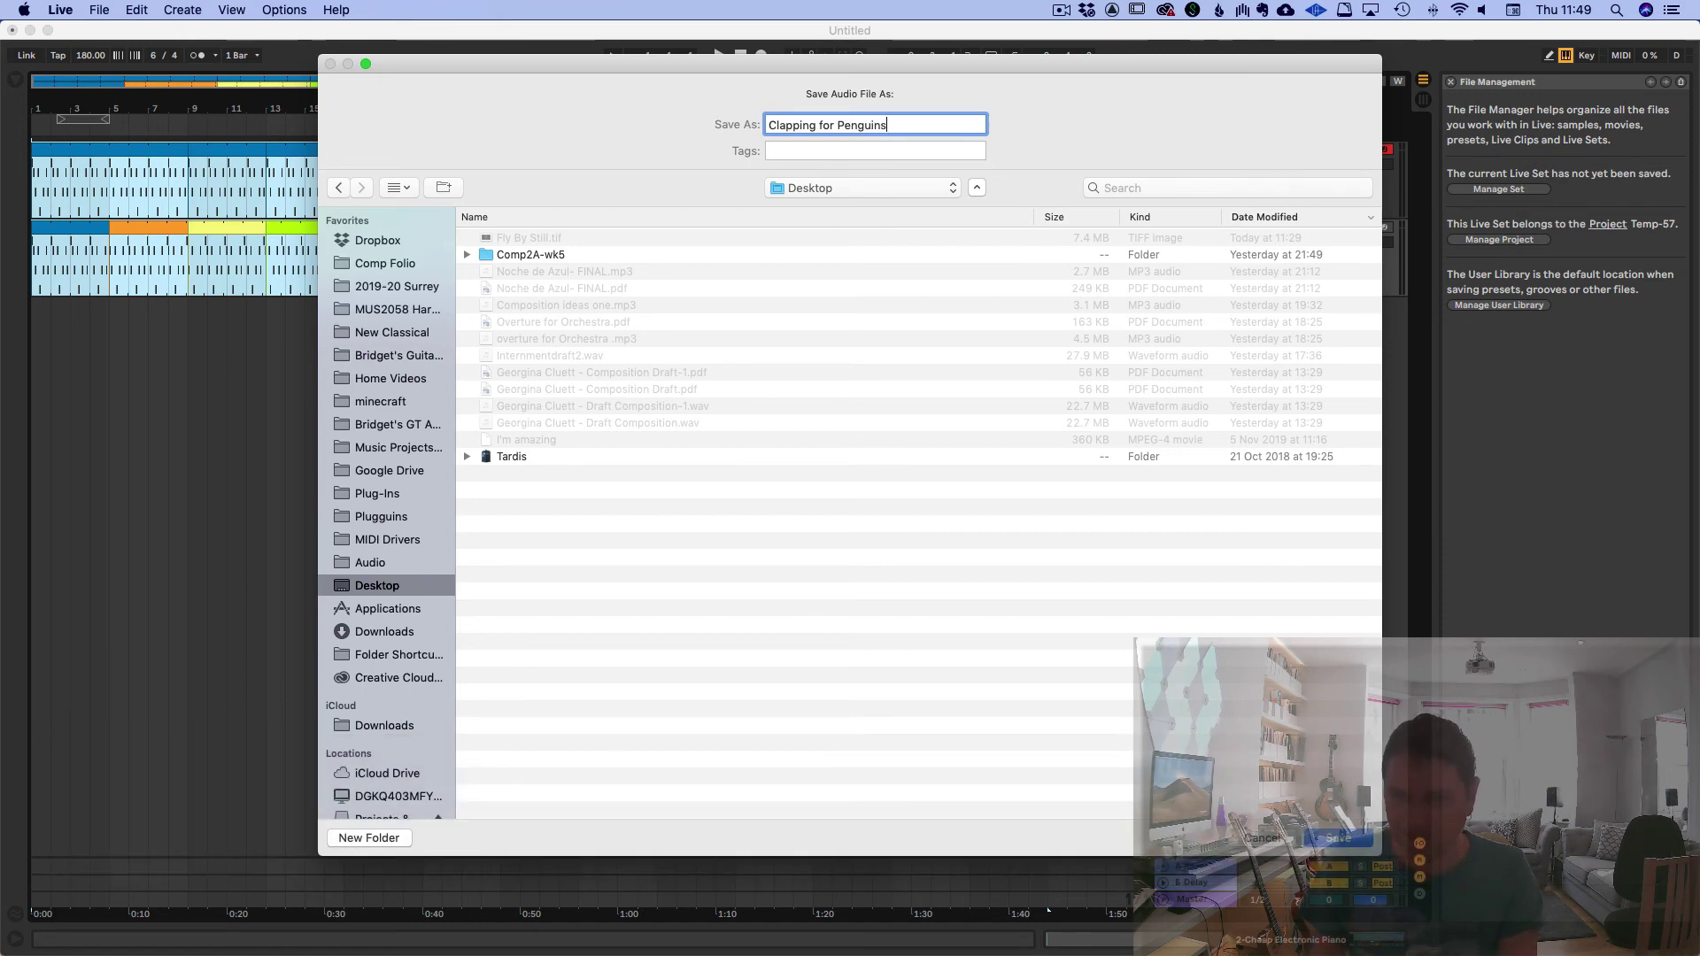
{"action": "key", "text": "Return"}
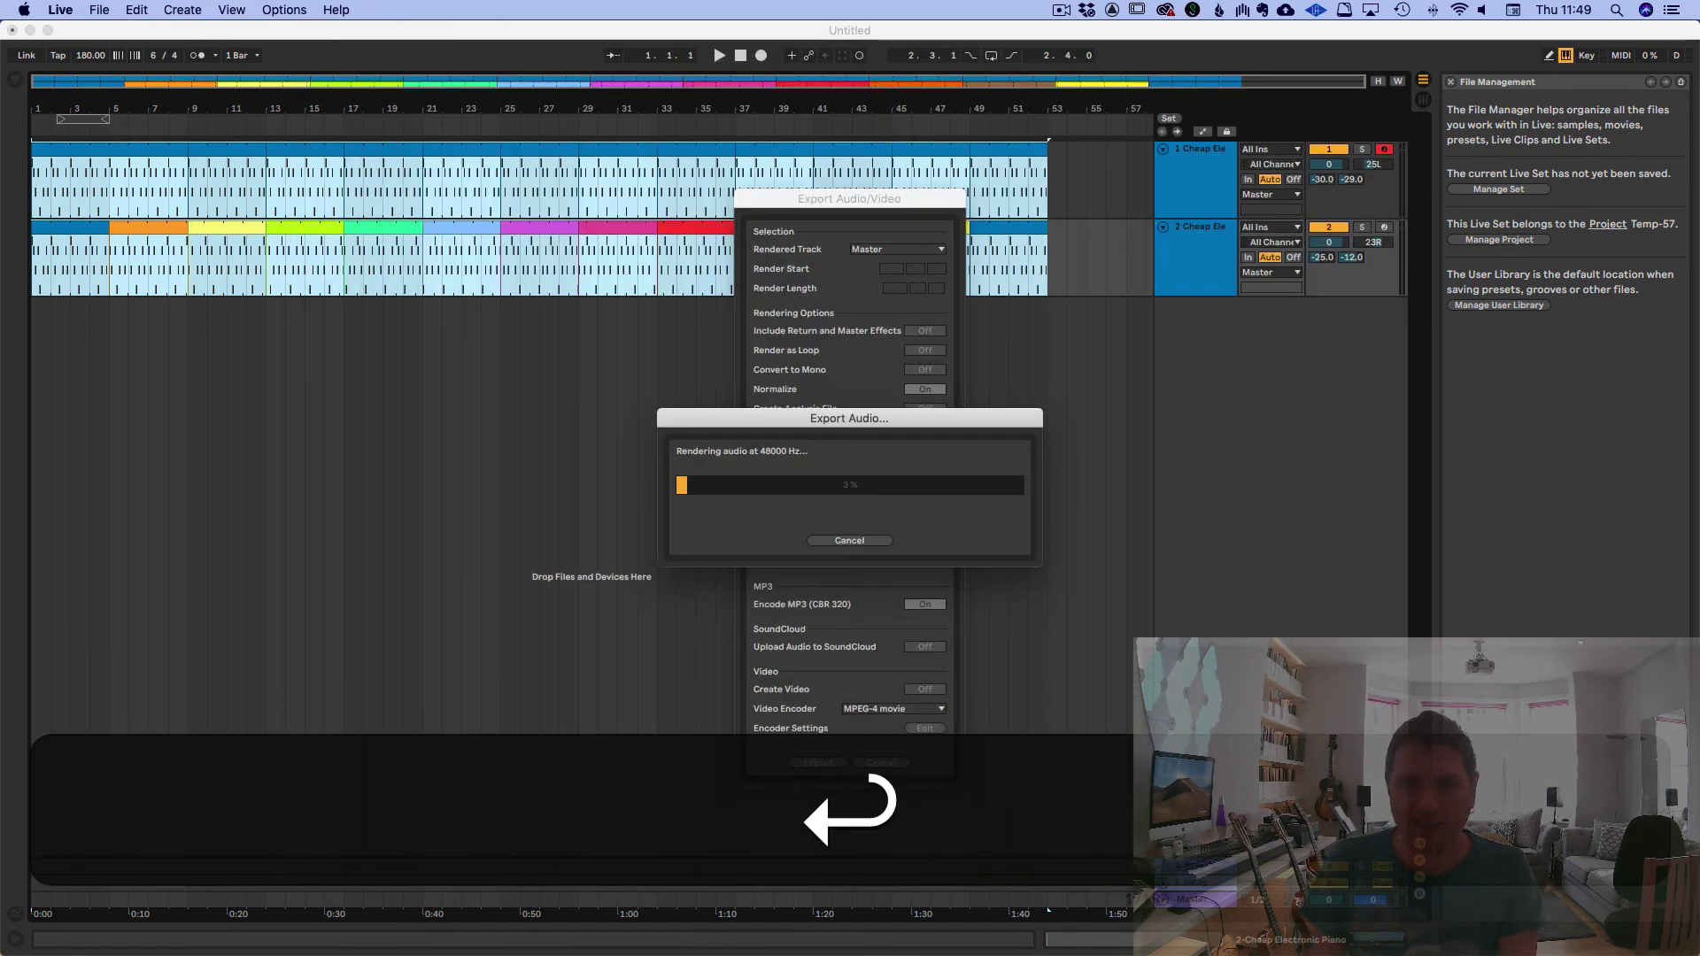